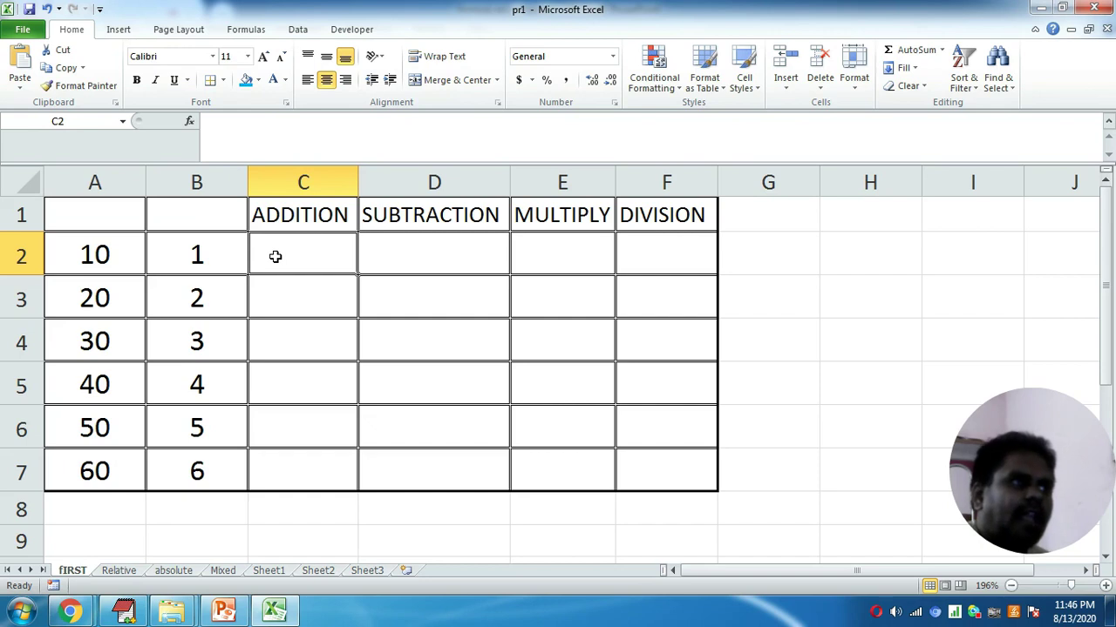
Enter the formula =A2+B2 in cell C2 under the ADDITION heading.
type("=")
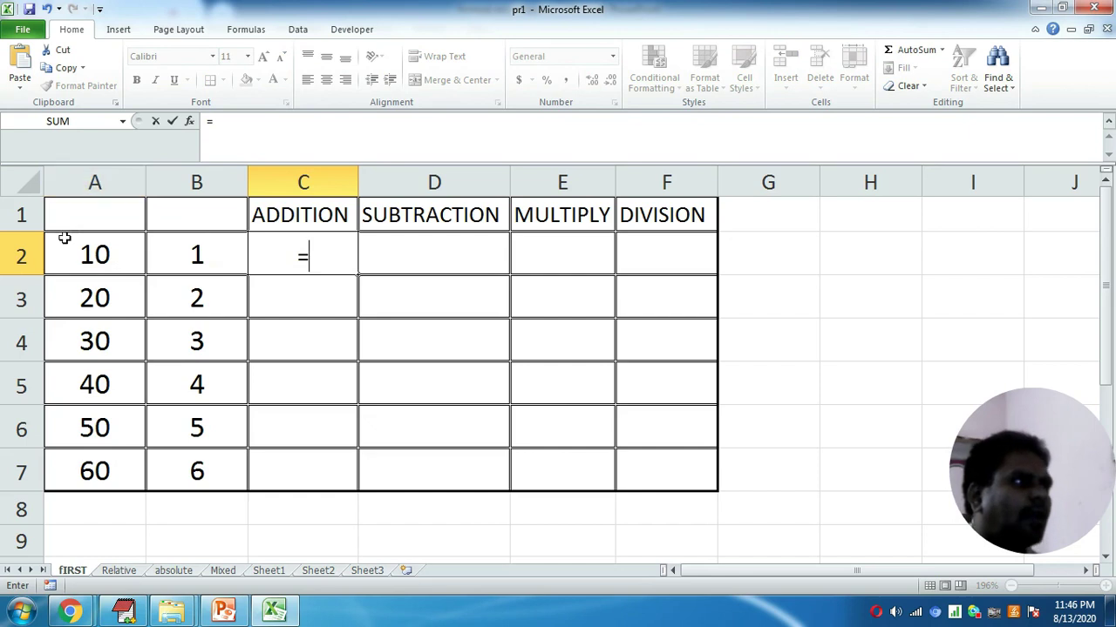
left_click(96, 254)
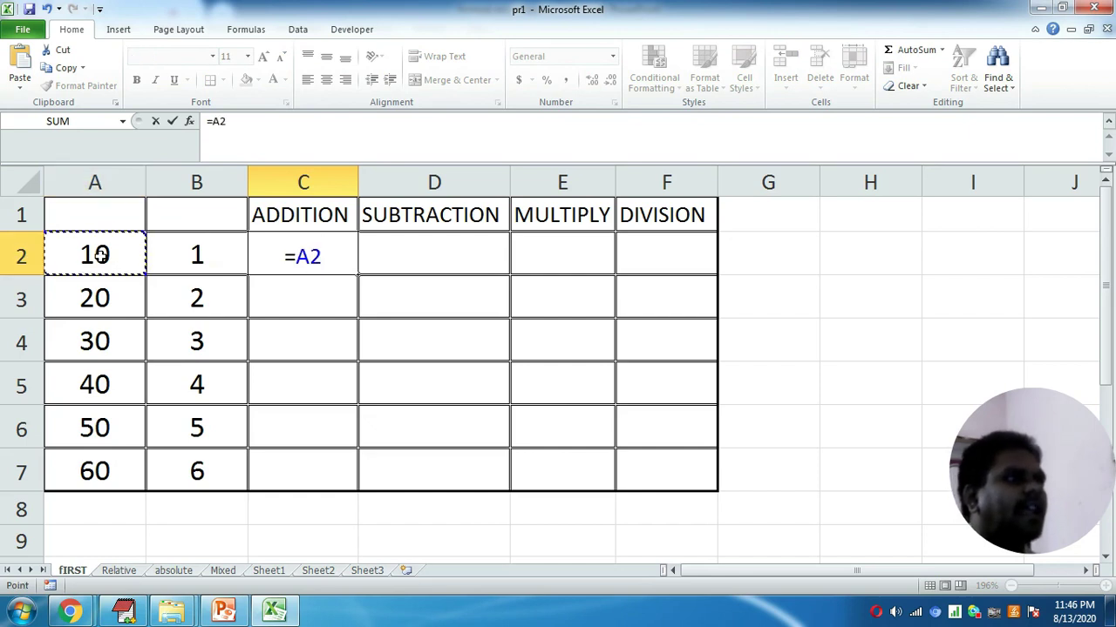
type("+")
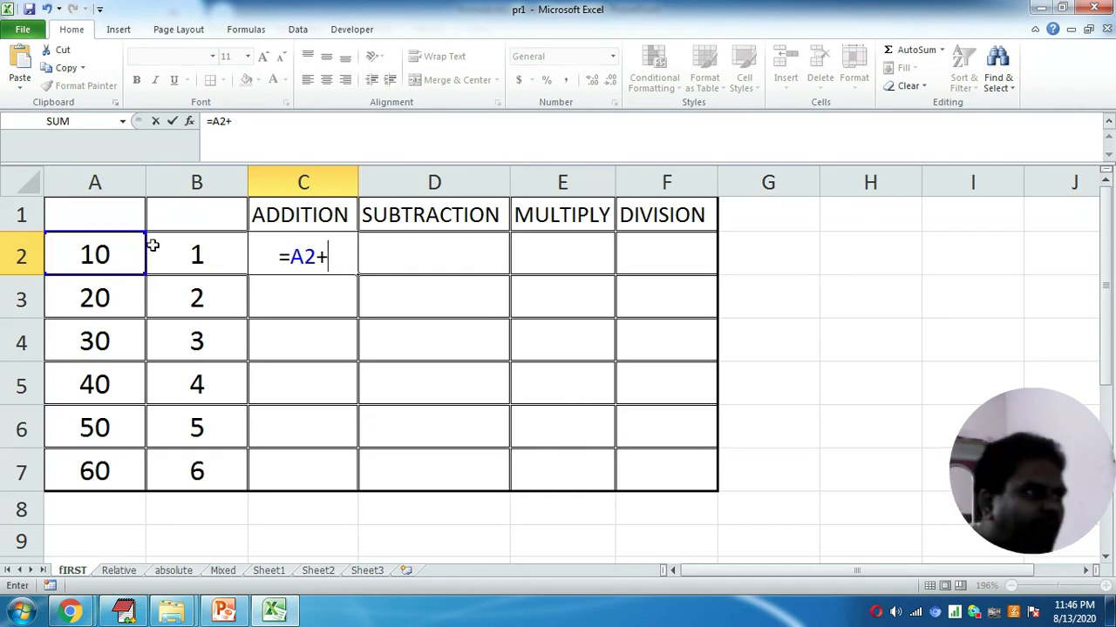
left_click(197, 257)
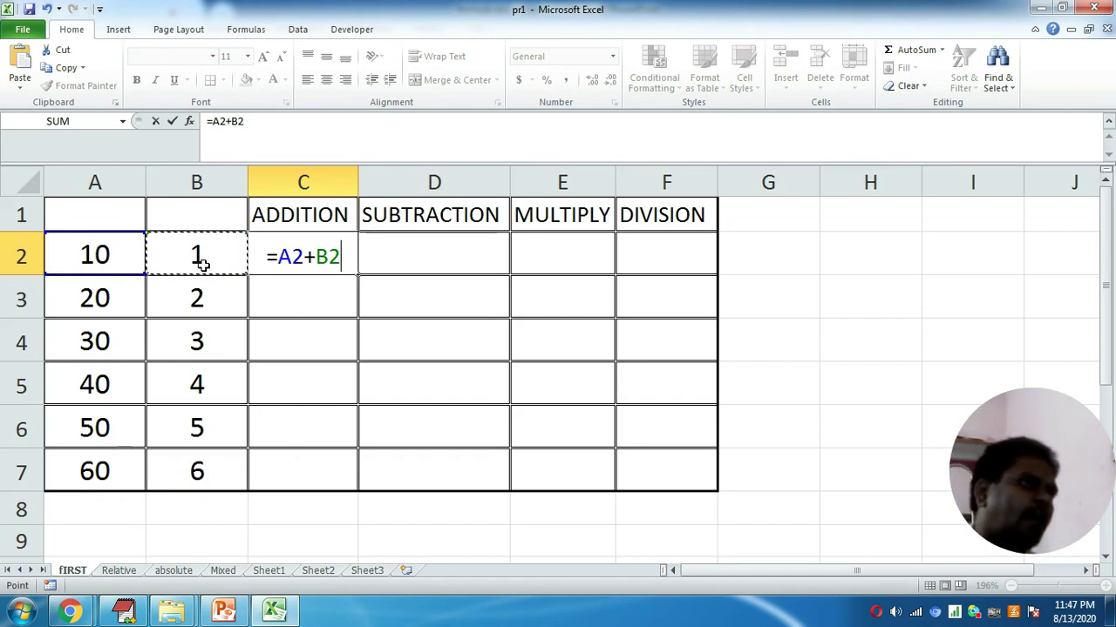
key("Return")
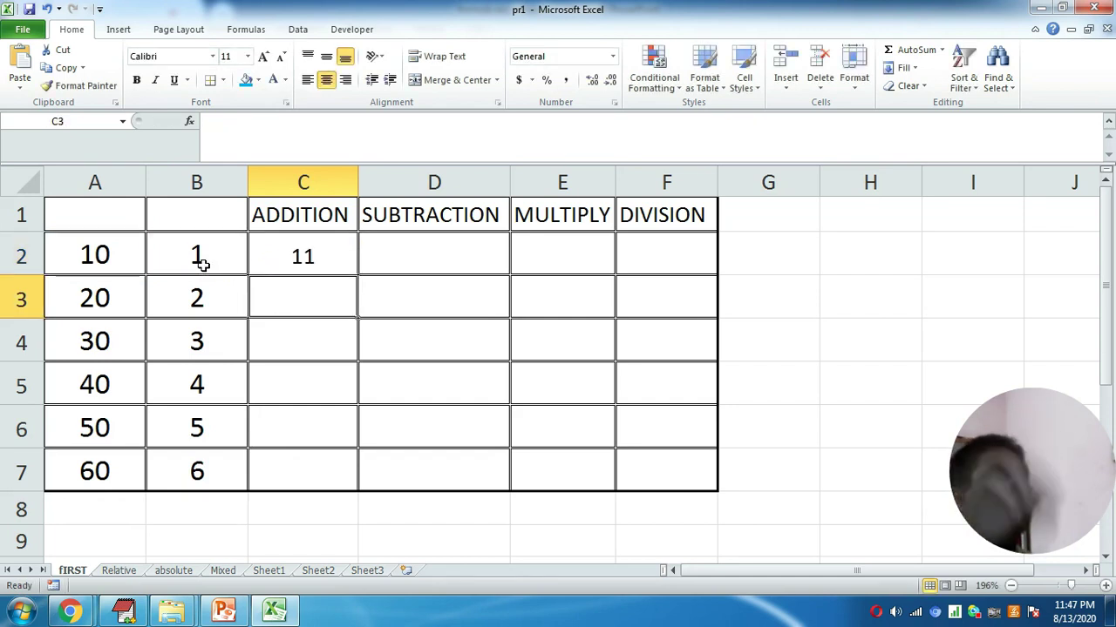
Enter the formula =A3+B3 in cell C3 to add the second pair of numbers.
left_click(302, 250)
left_click(284, 298)
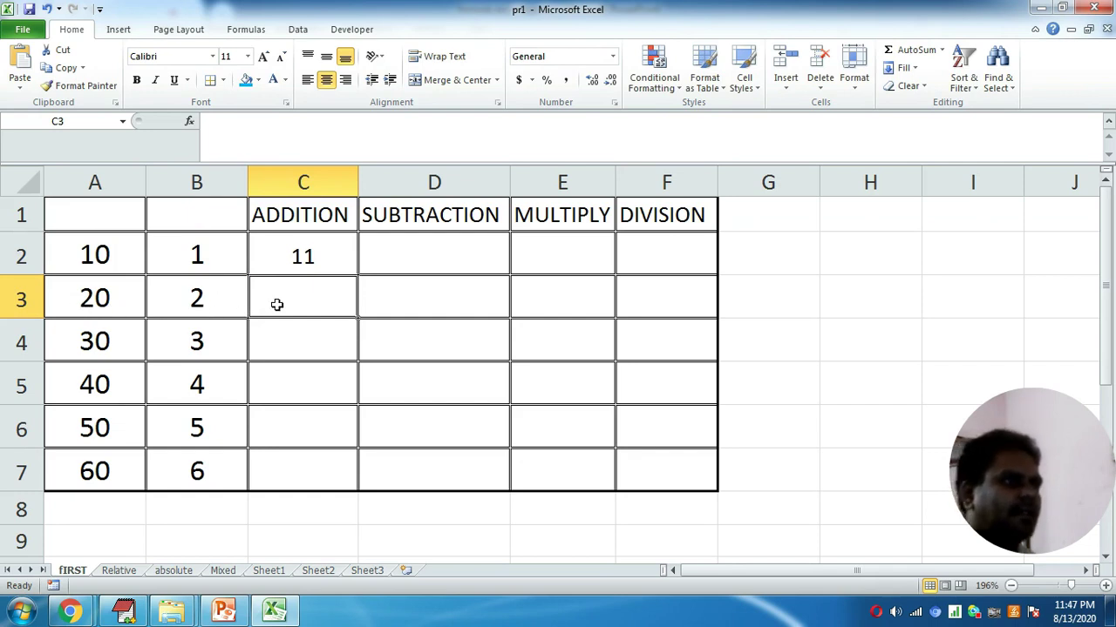
type("=")
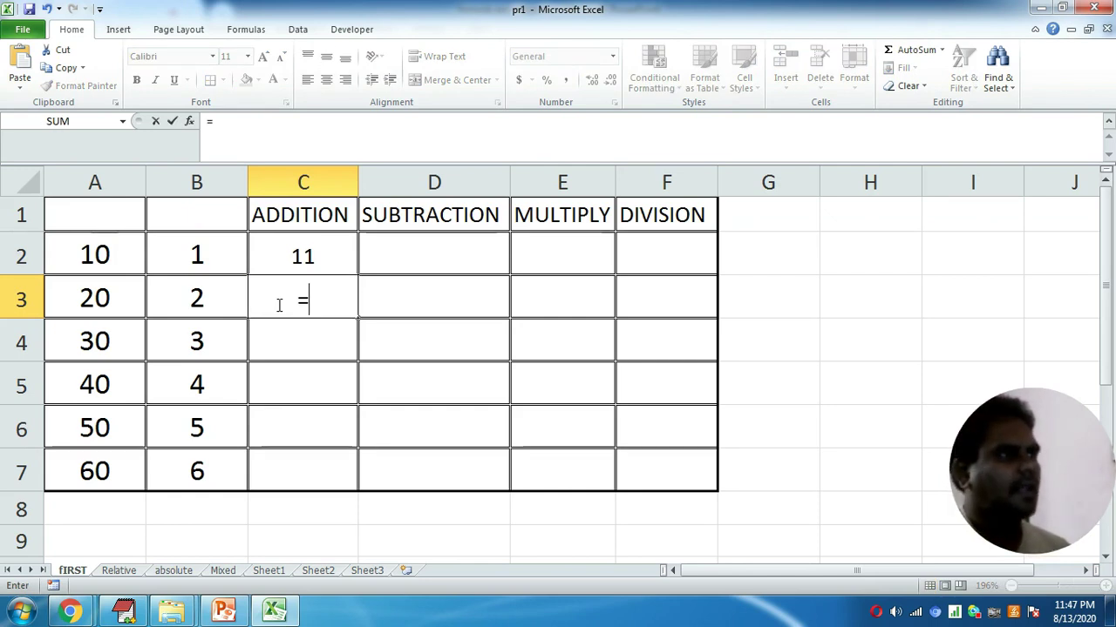
left_click(102, 299)
type("+")
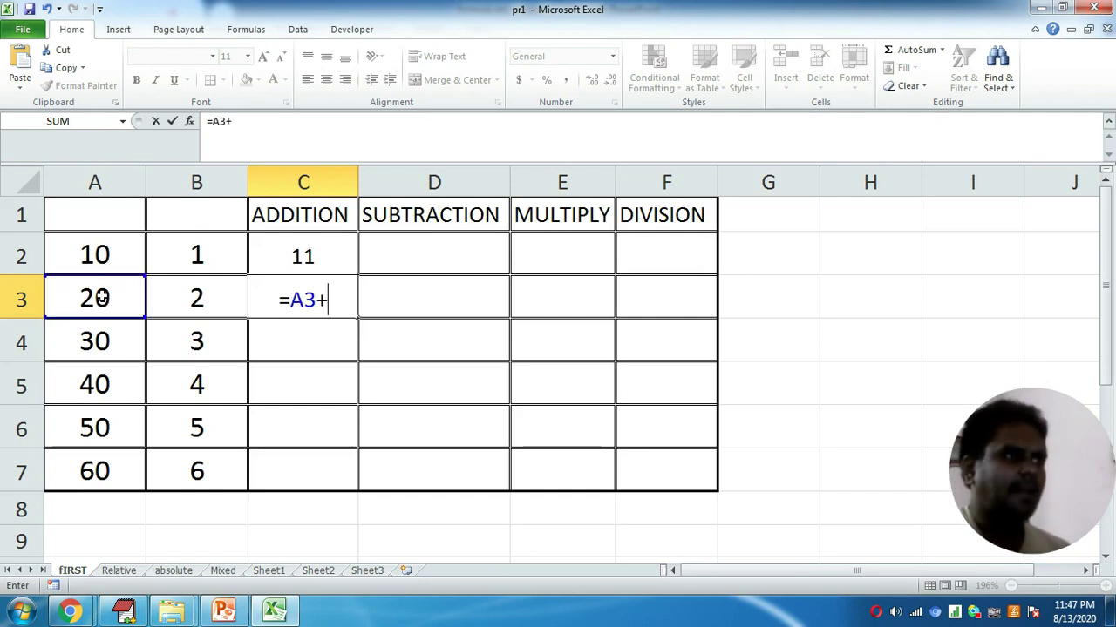
type("B3")
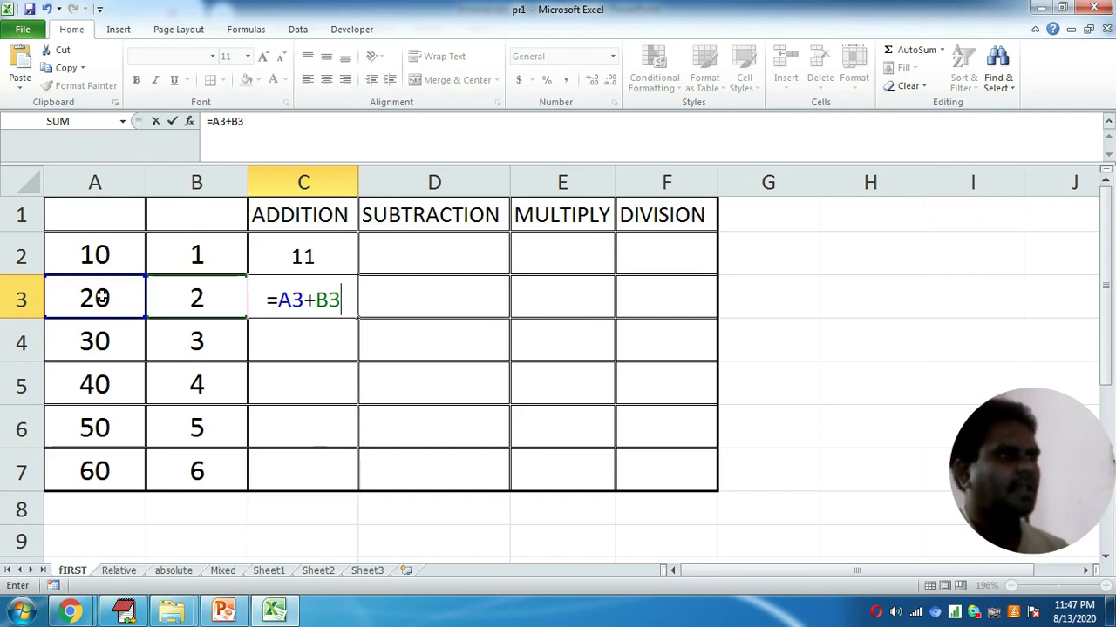
key("Return")
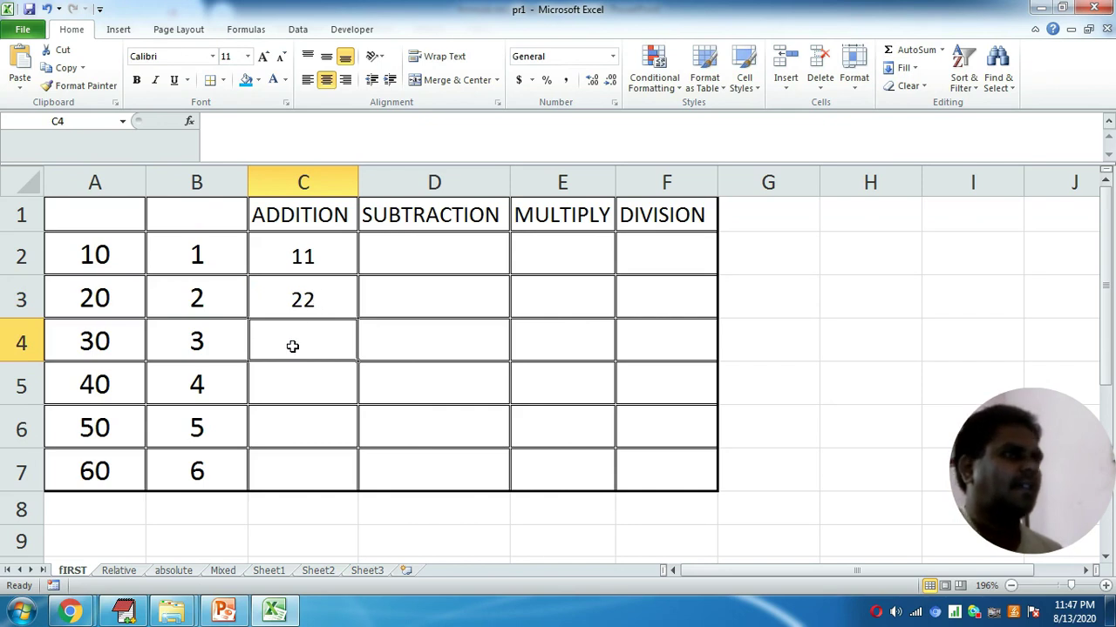
Fill the next two ADDITION cells with =A4+B4 in C4 and =A5+B5 in C5.
type("=A")
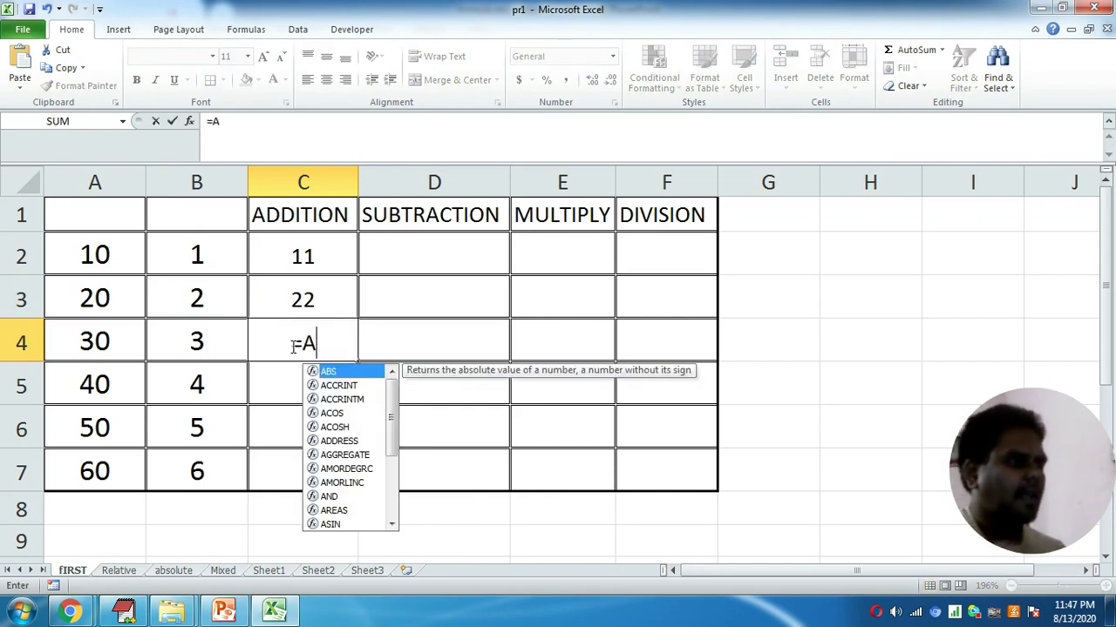
type("4+B")
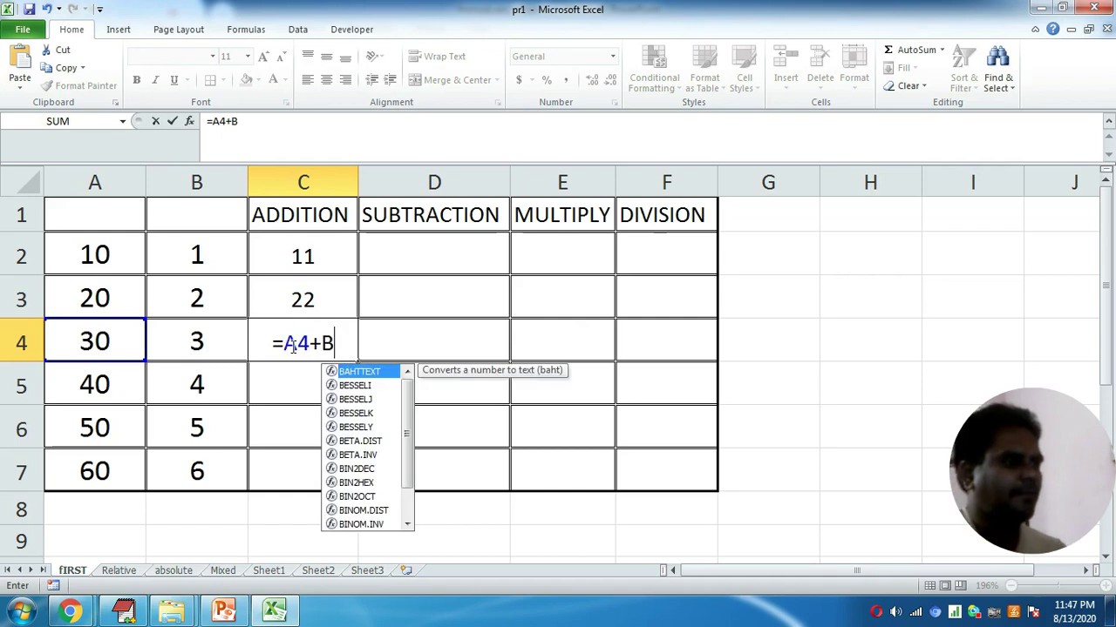
type("4")
key("Return")
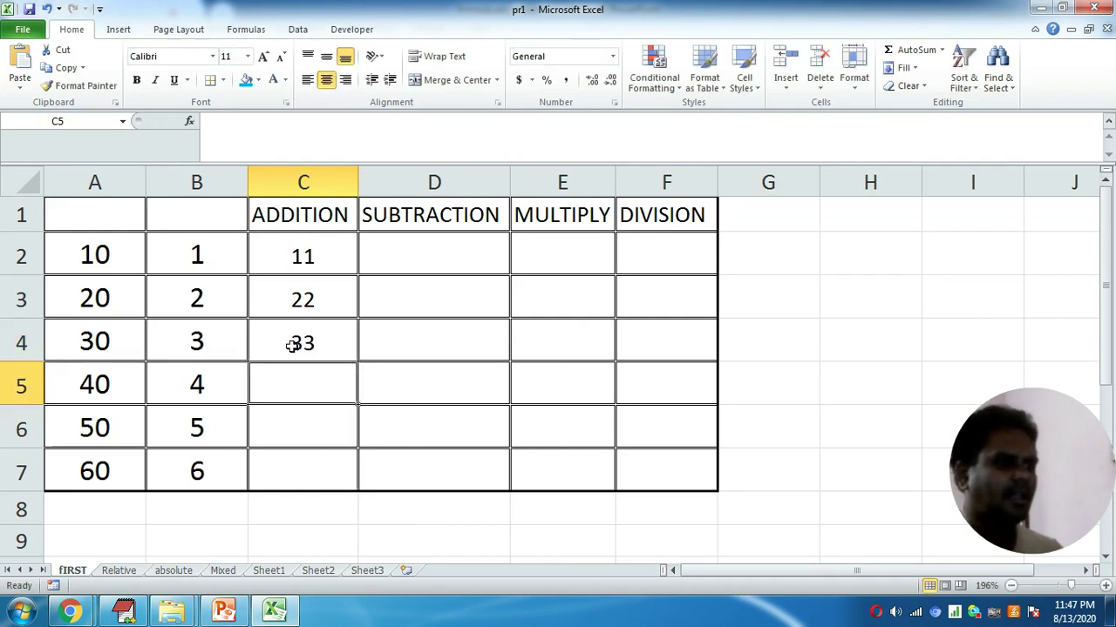
type("=A5+")
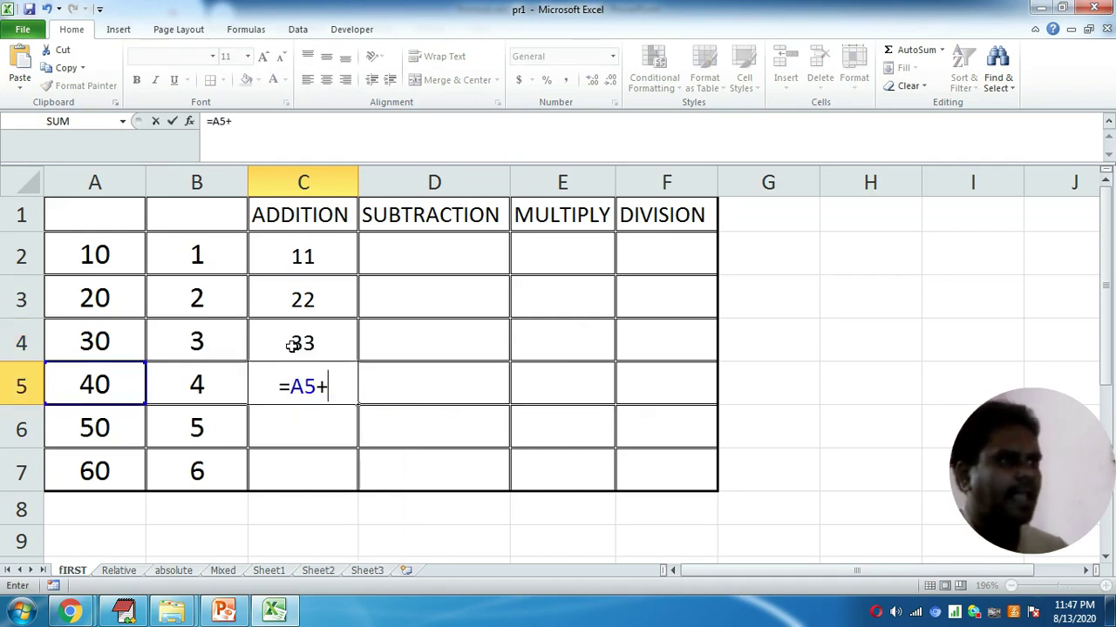
type("B5")
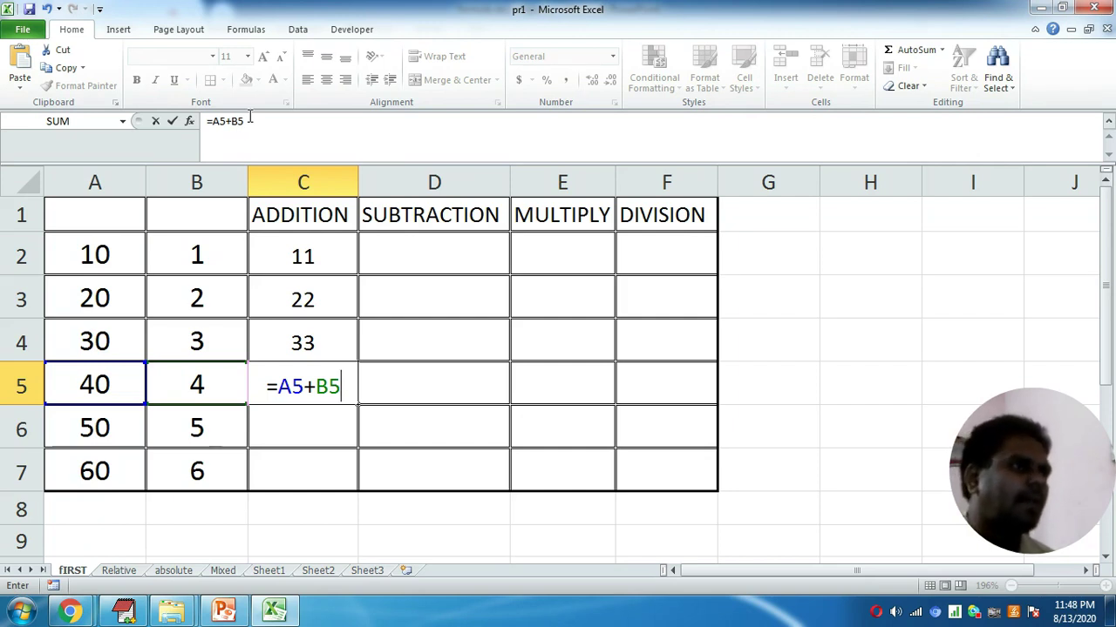
key("Return")
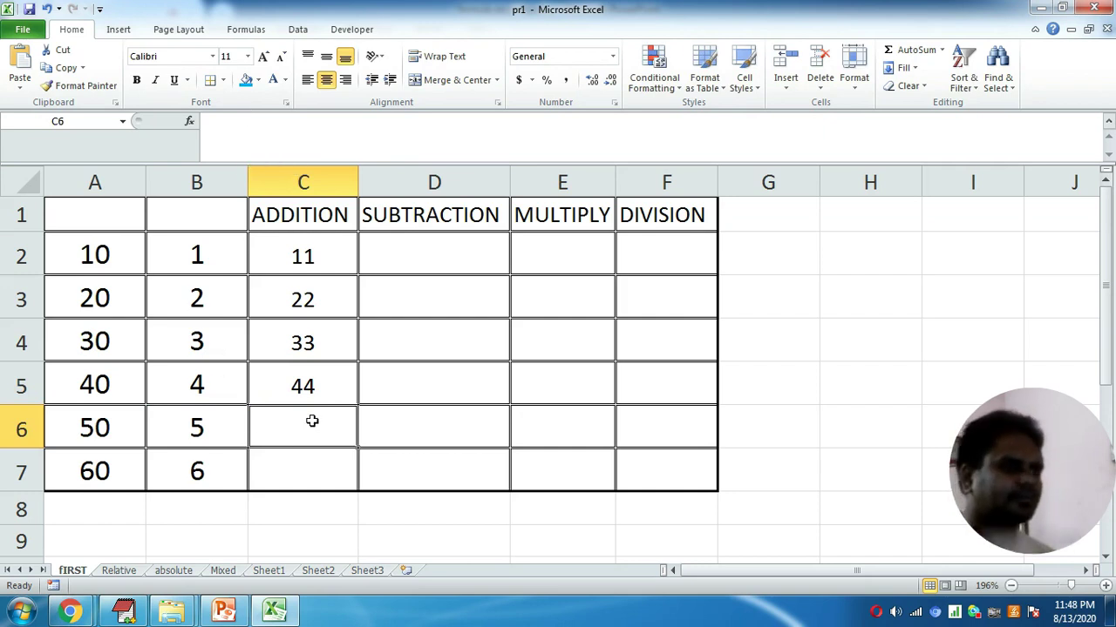
Complete the ADDITION column with =A6+B6 in C6 and =A7+B7 in C7.
type("=A")
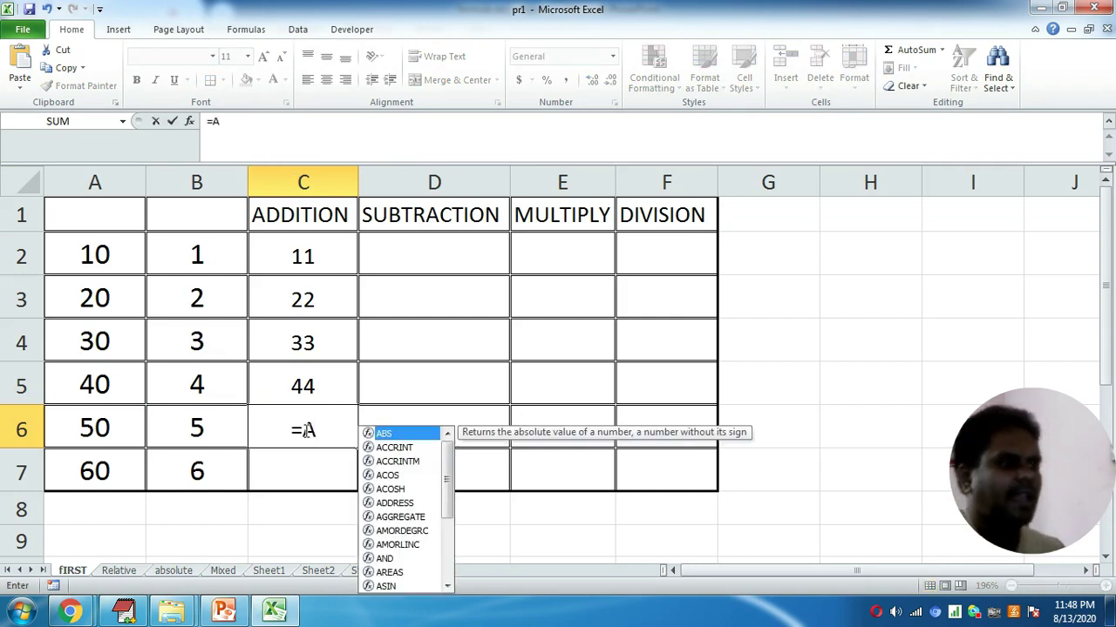
type("6+B6")
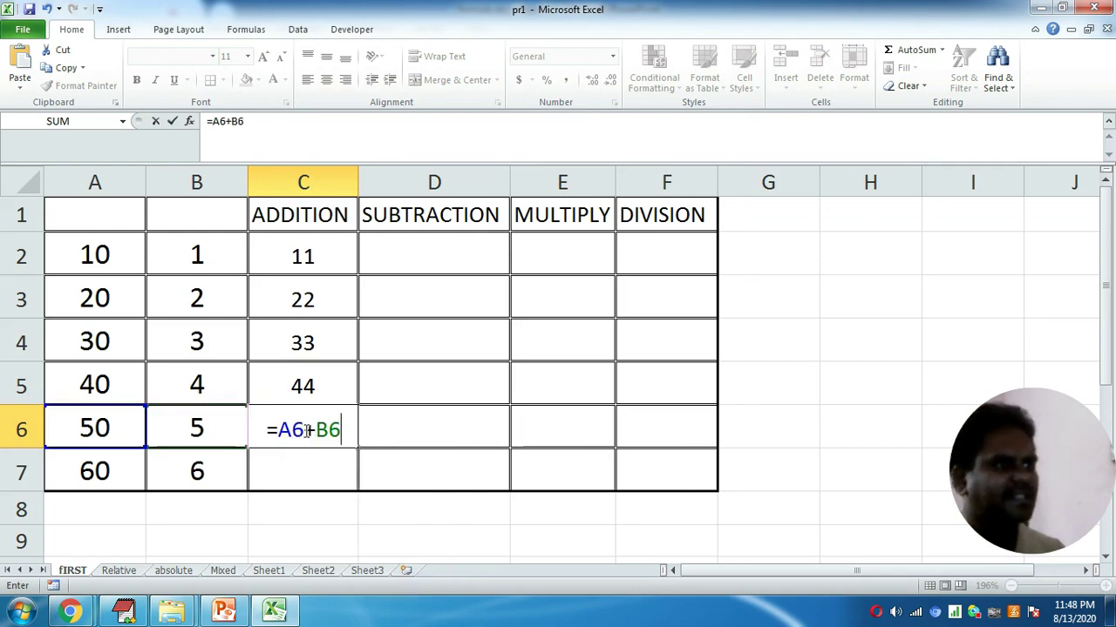
key("Return")
type("=A")
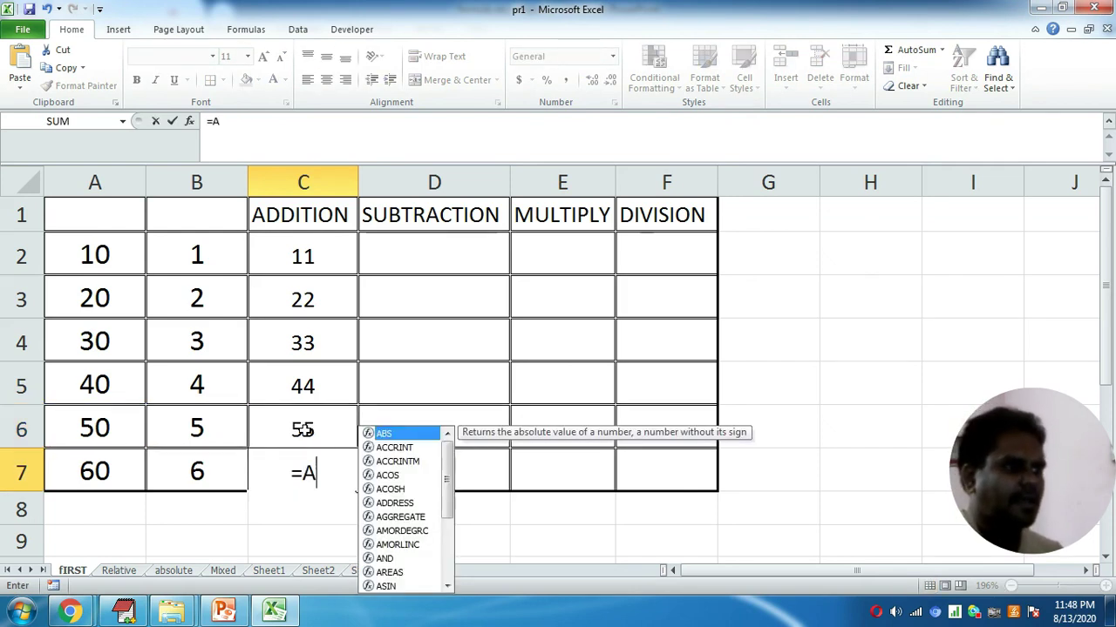
type("7+")
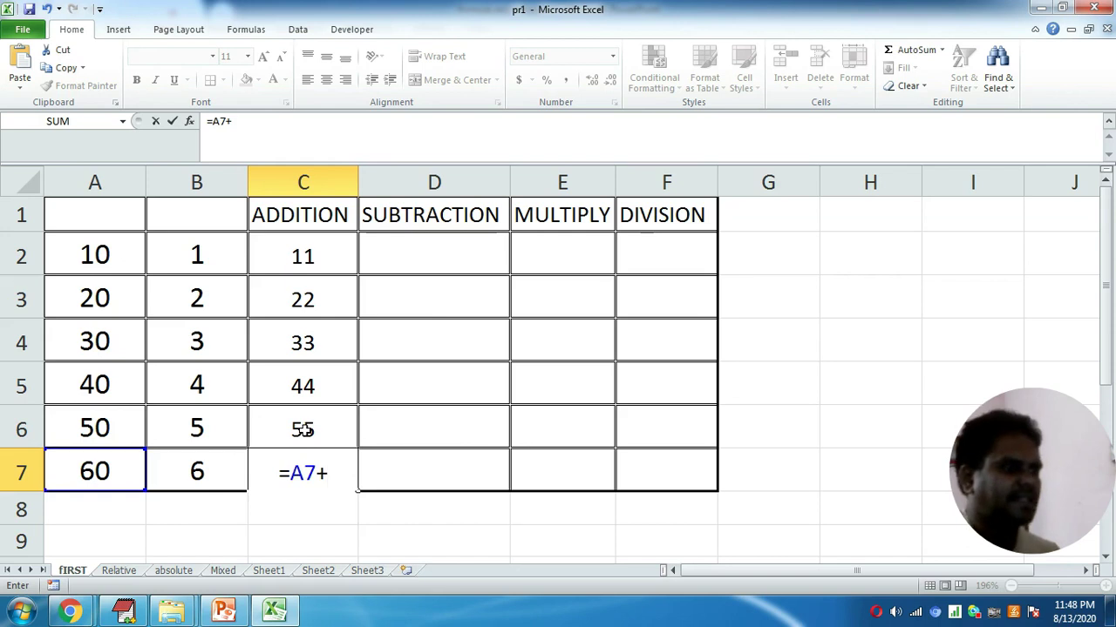
type("B7")
key("Return")
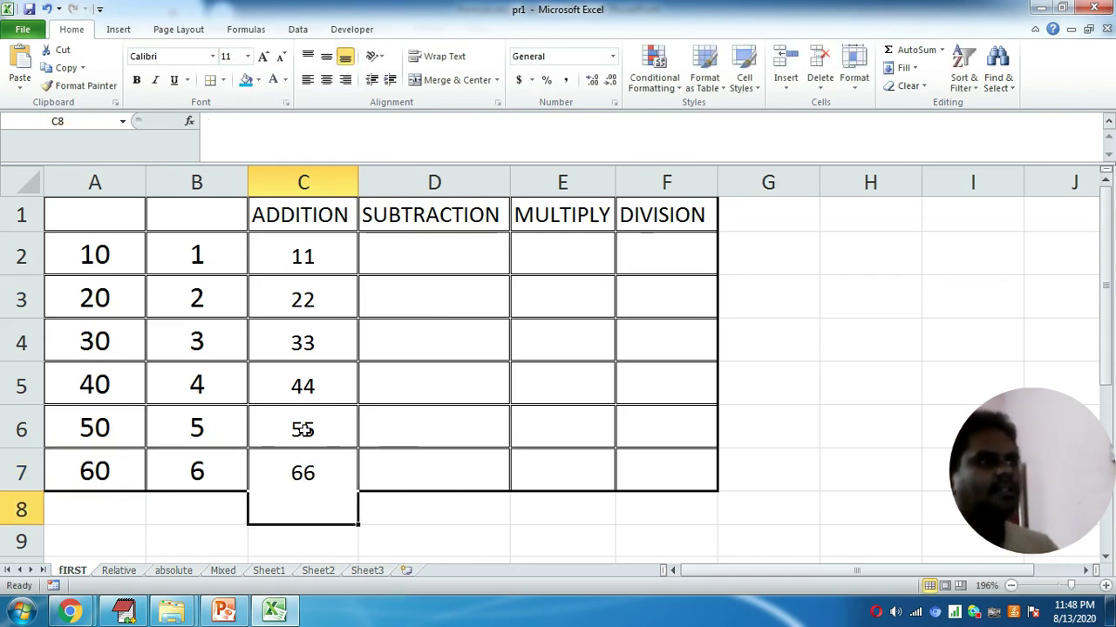
Examine the addition formula stored in cell C7, leaving the cell without changing it.
key("Up")
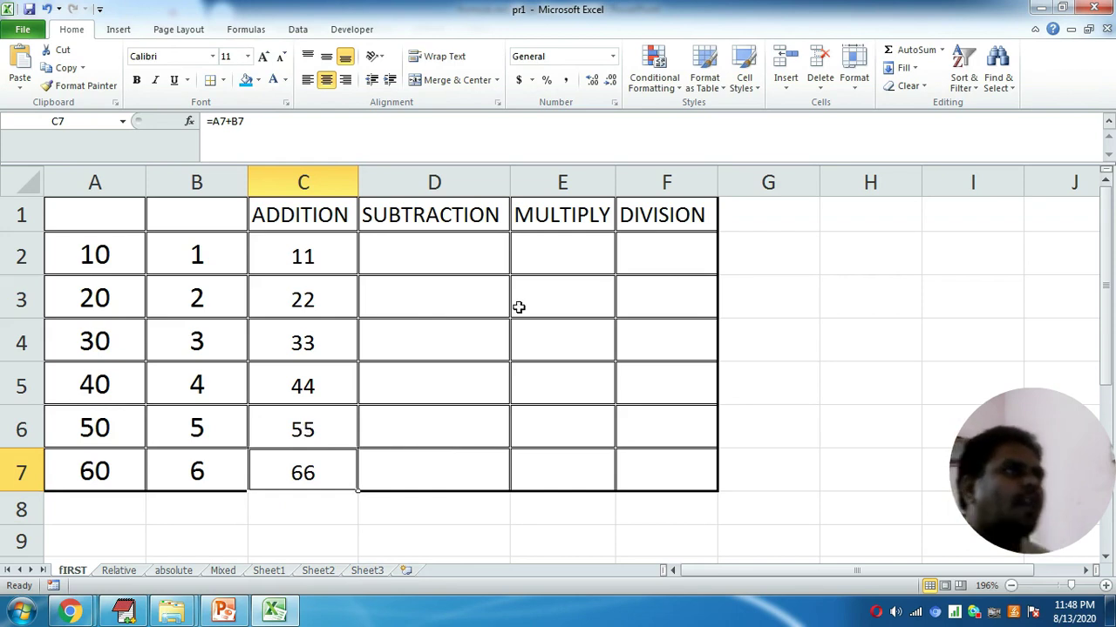
left_click(224, 125)
left_click_drag(262, 122, 208, 121)
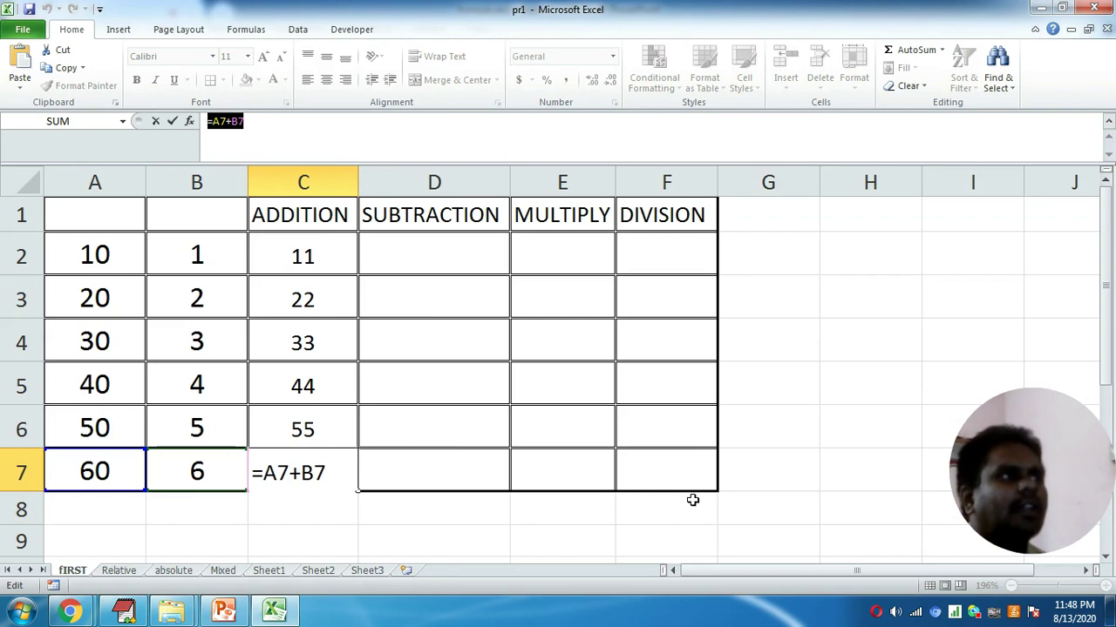
left_click(554, 528)
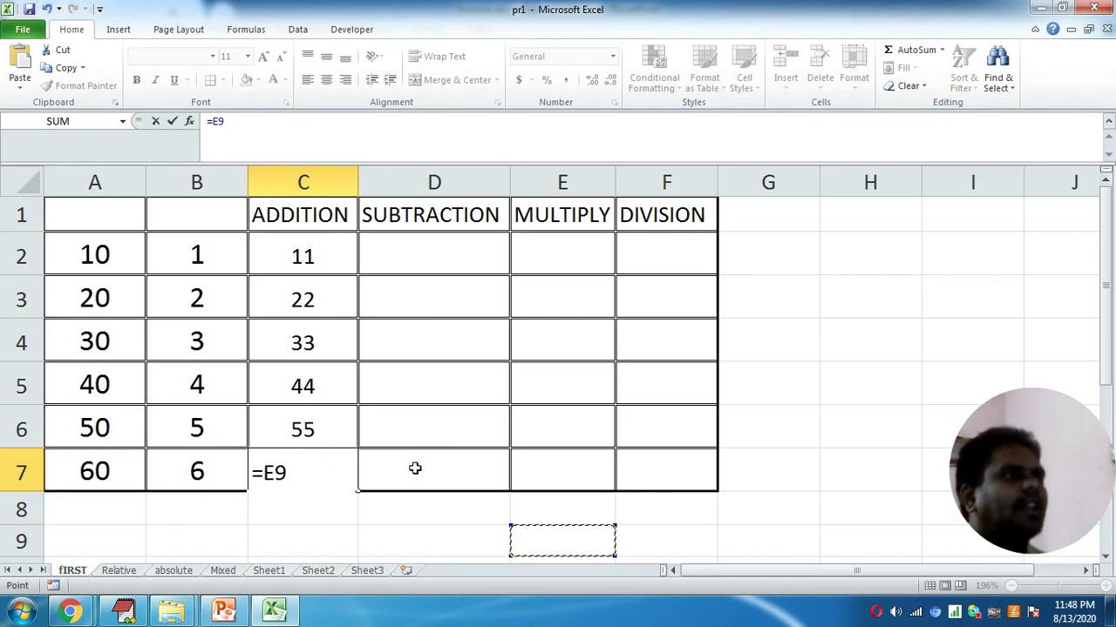
key("Escape")
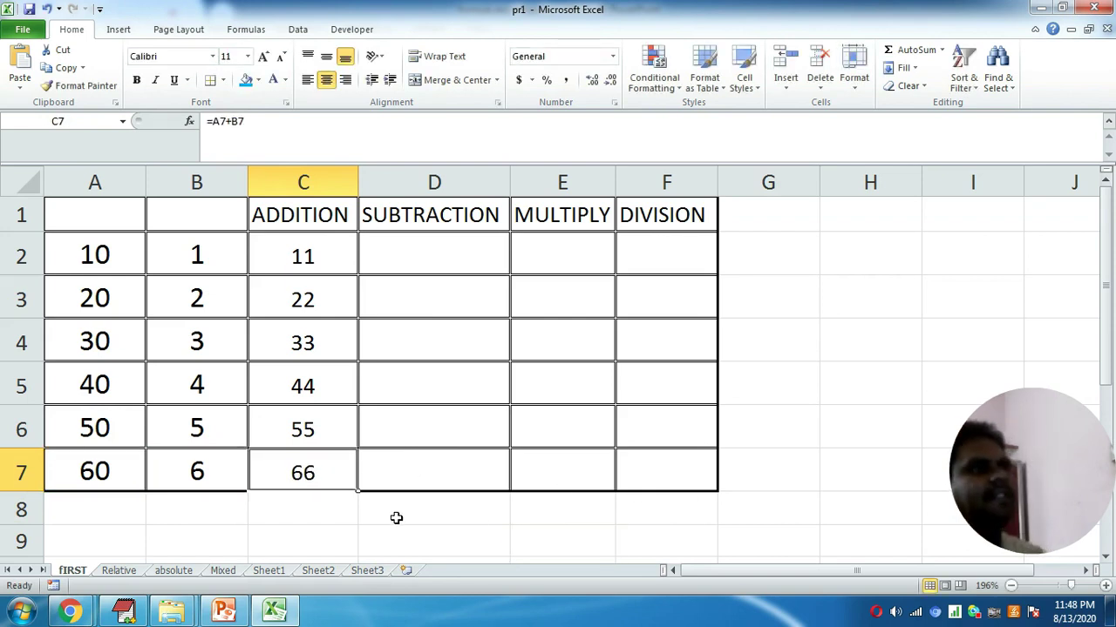
left_click(403, 529)
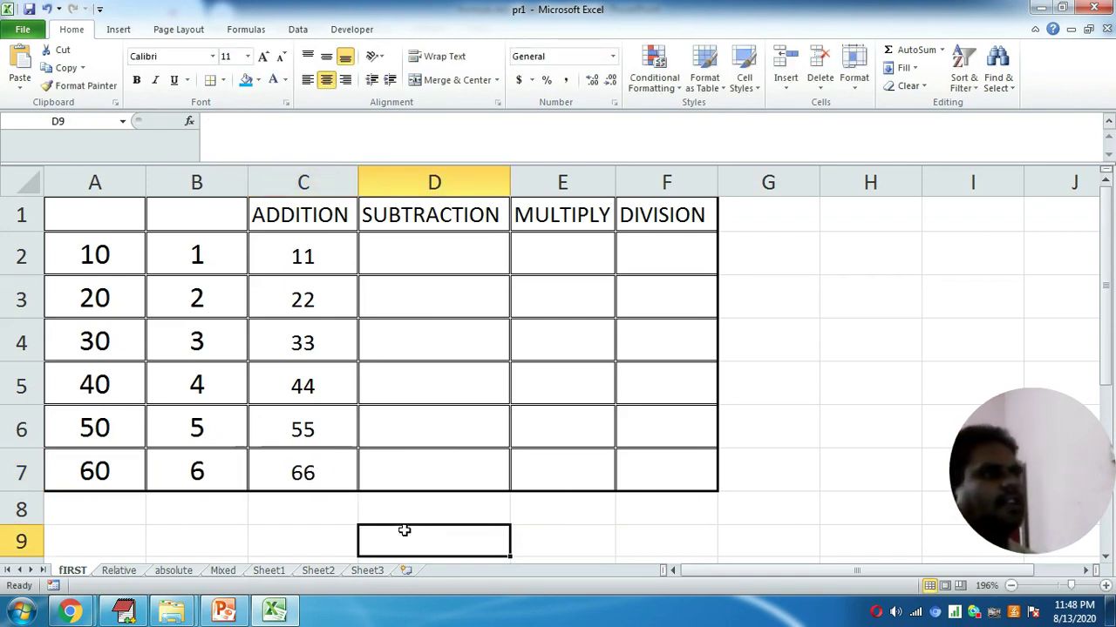
Clear the addition formulas from cells C3 to C7, keeping only the one in C2.
left_click(301, 305)
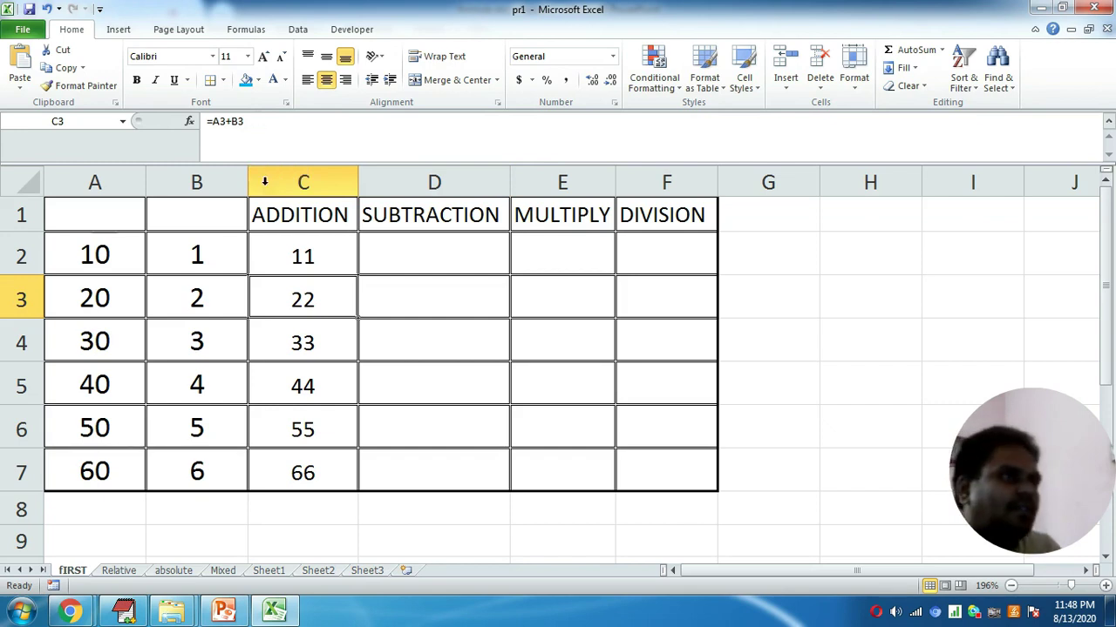
left_click_drag(303, 301, 318, 457)
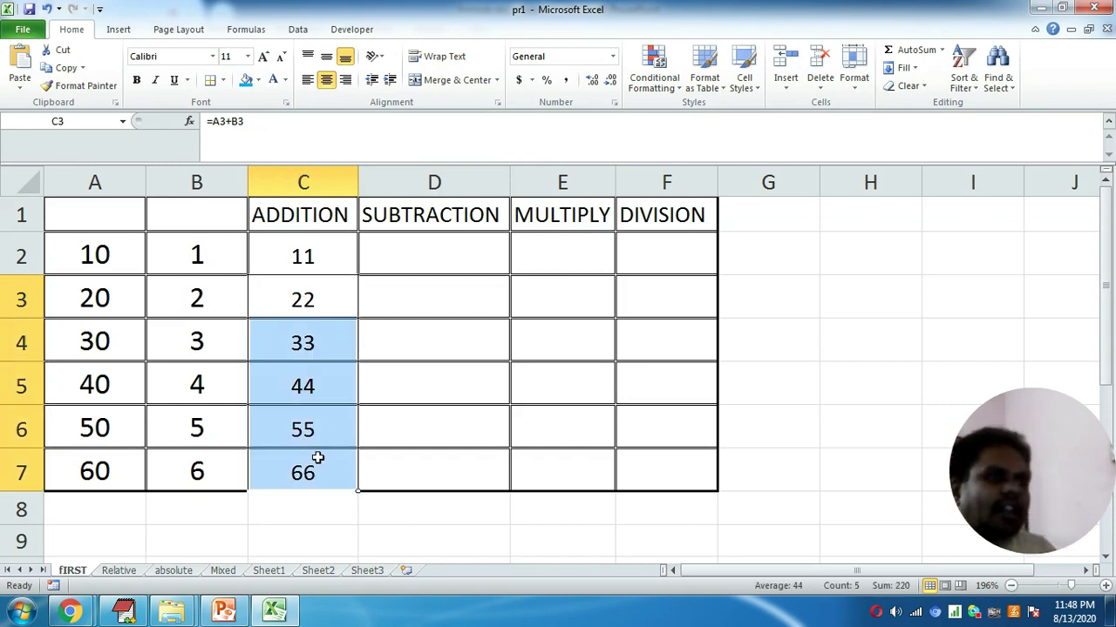
key("Delete")
key("Up")
key("Up")
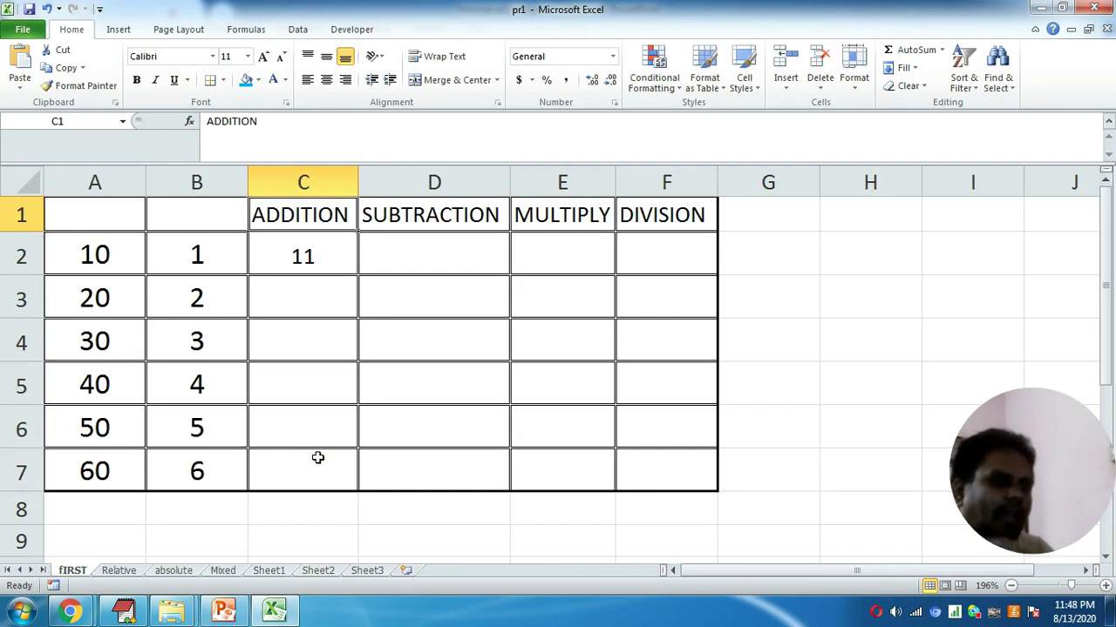
key("Delete")
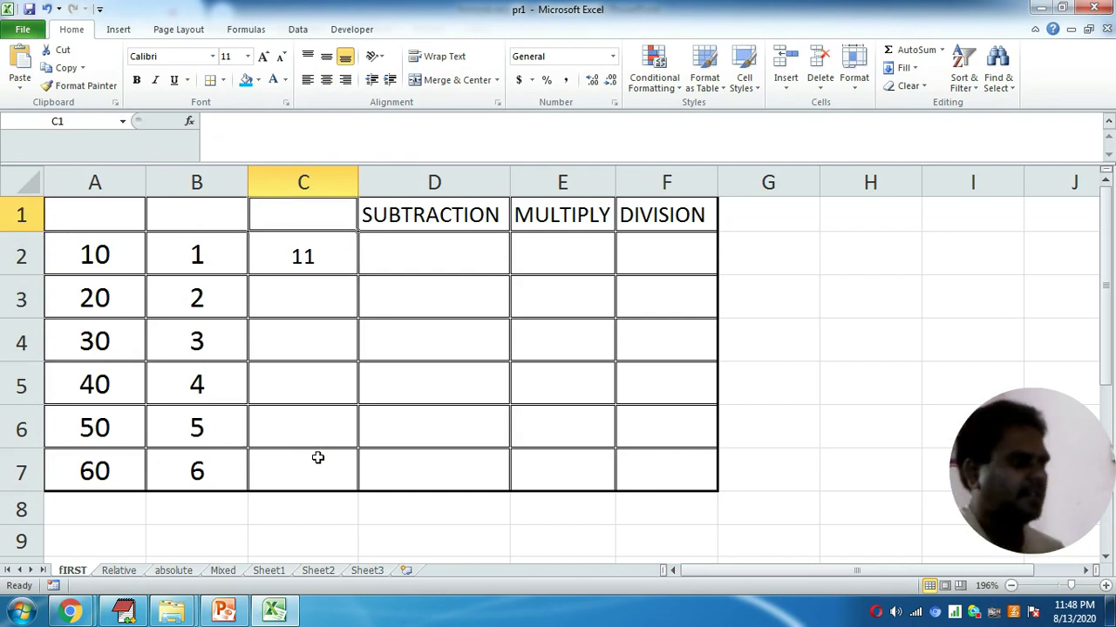
key("ctrl+z")
Clear cell C2 and enter the addition formula =A2+B2 in it again.
left_click(303, 262)
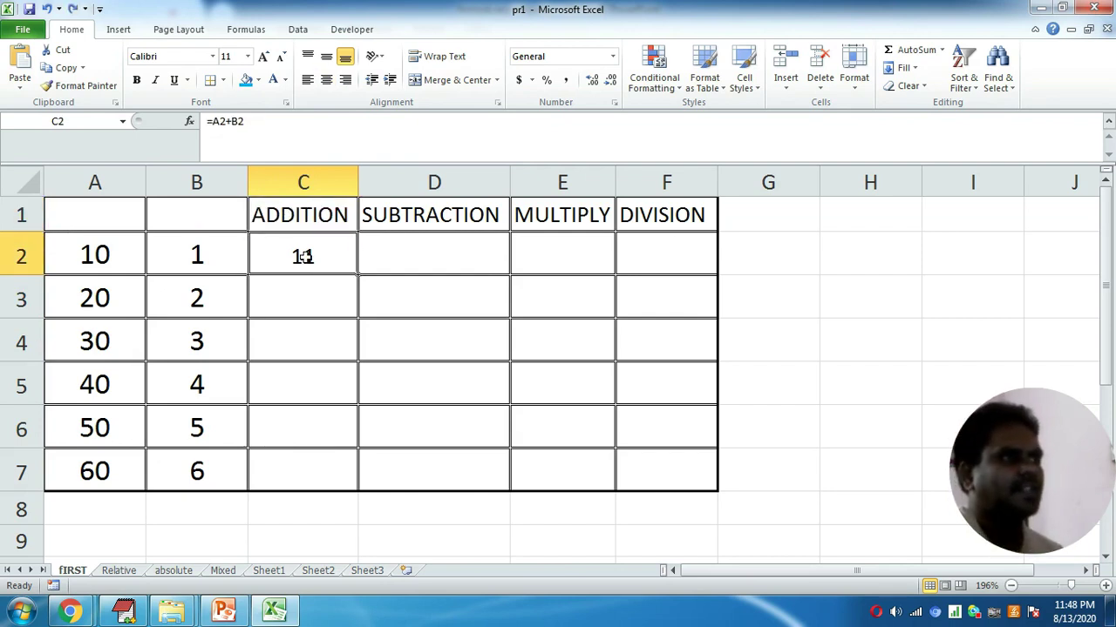
key("Delete")
type("=A")
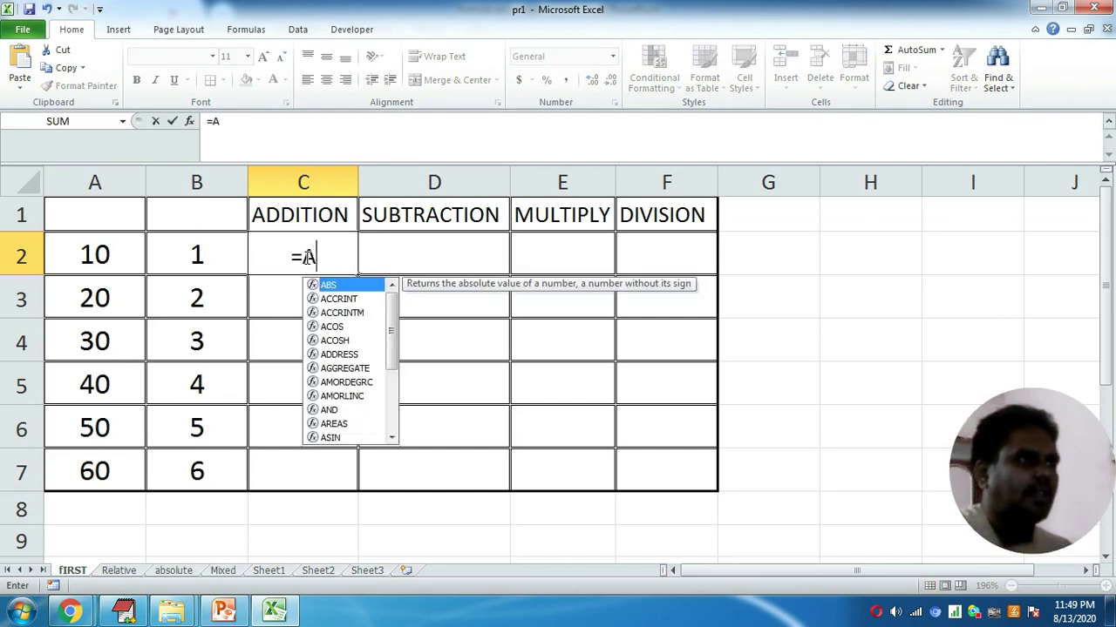
type("1+")
key("BackSpace")
key("BackSpace")
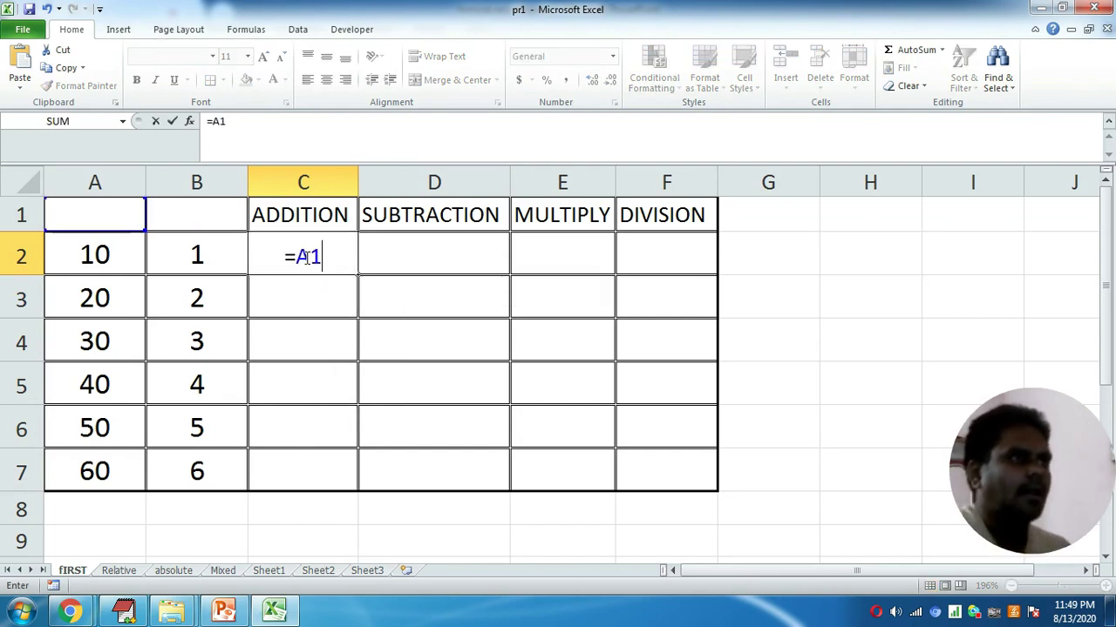
type("2+B2")
key("Return")
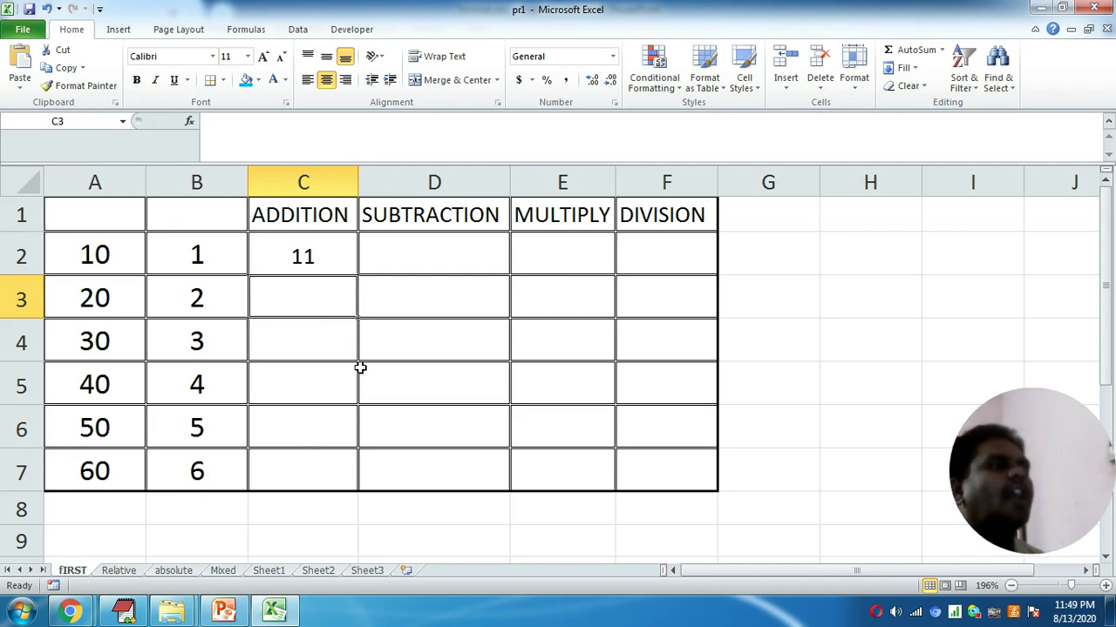
Fill the addition formula from C2 down through C7.
left_click(330, 249)
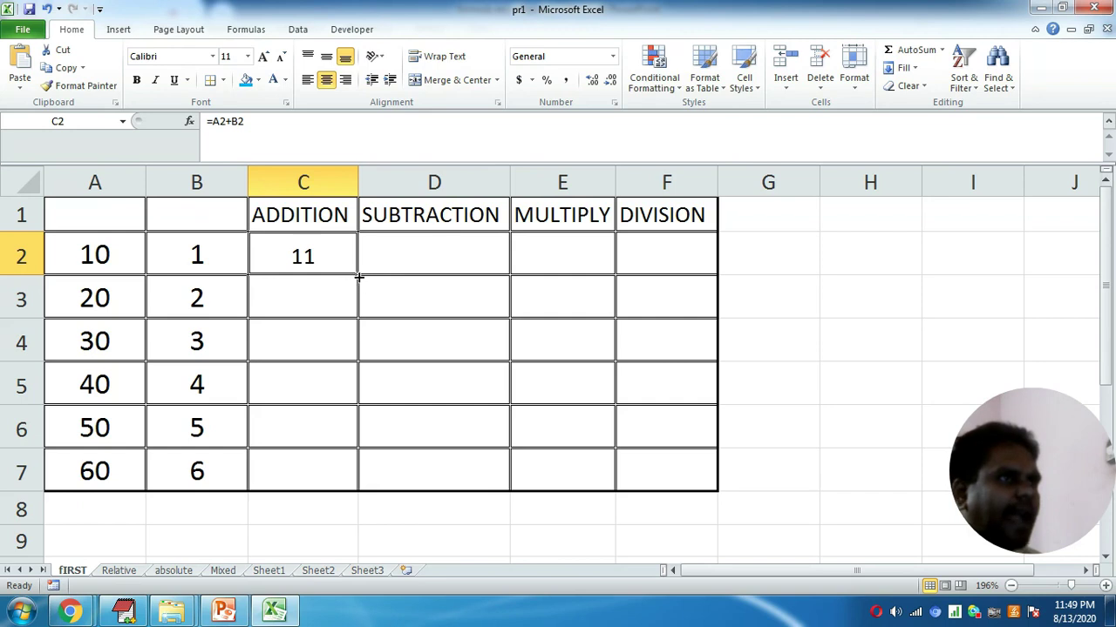
left_click_drag(357, 277, 357, 472)
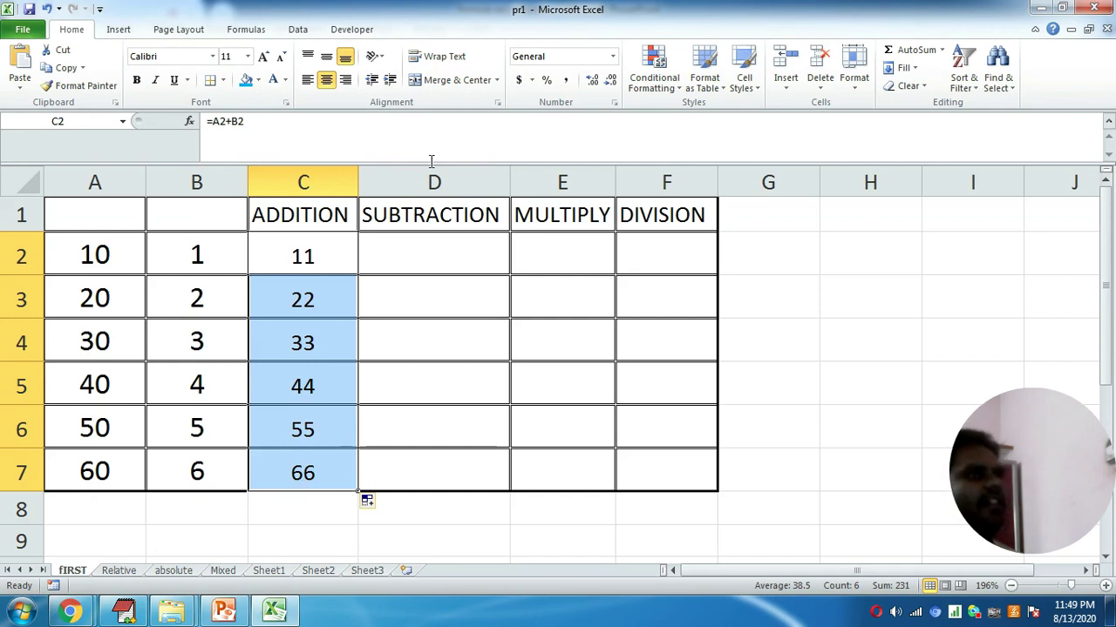
Enter the subtraction formula =A2-B2 in D2 and fill it down through D7.
left_click(414, 254)
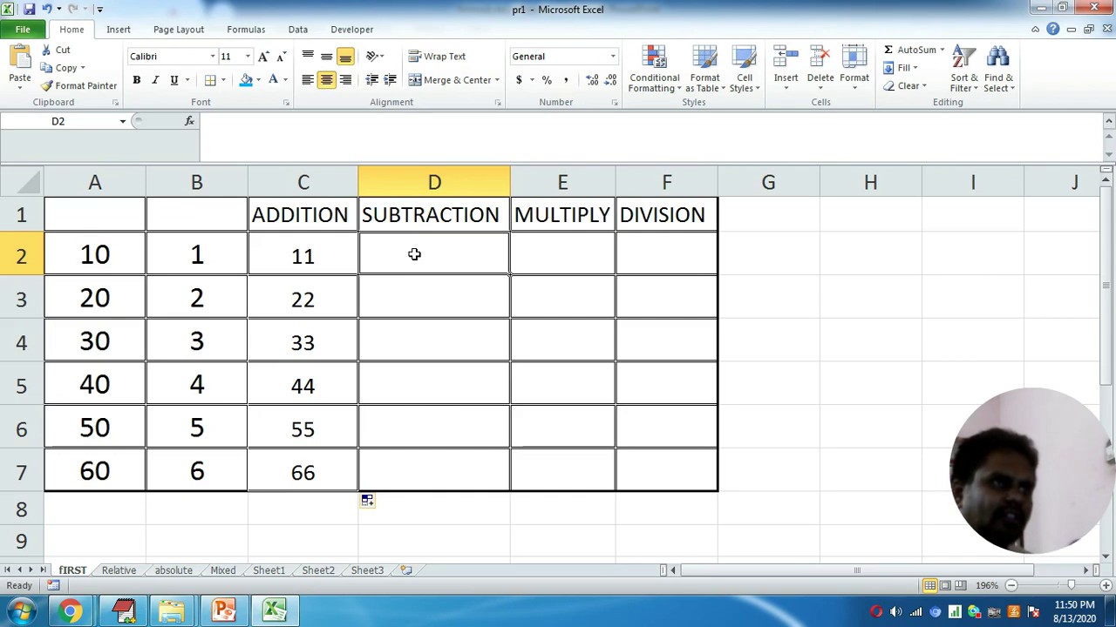
type("=")
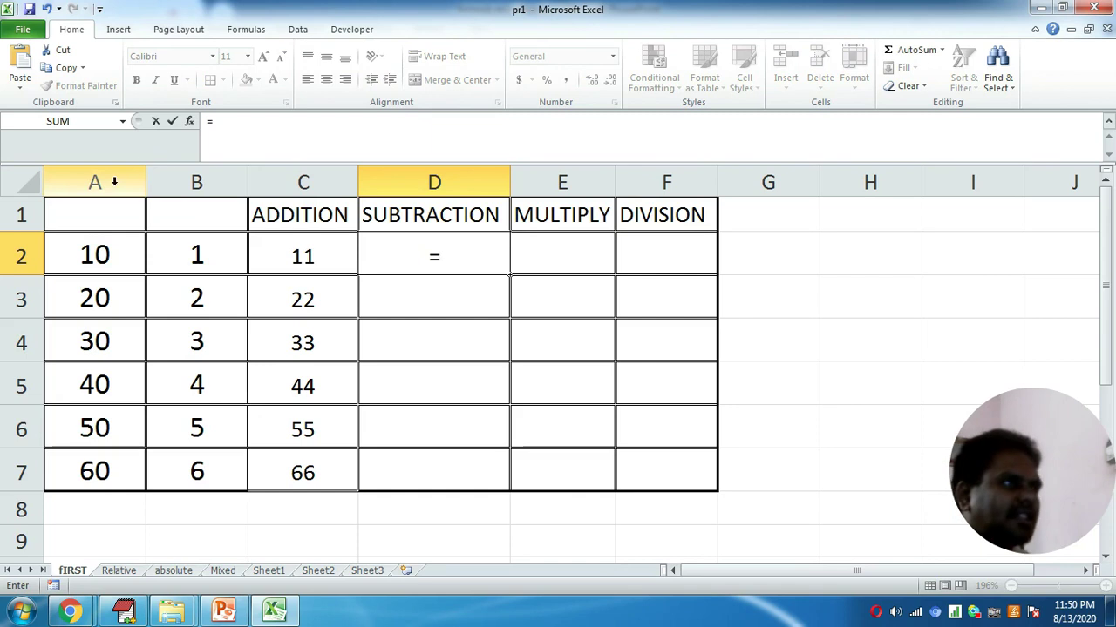
left_click(98, 257)
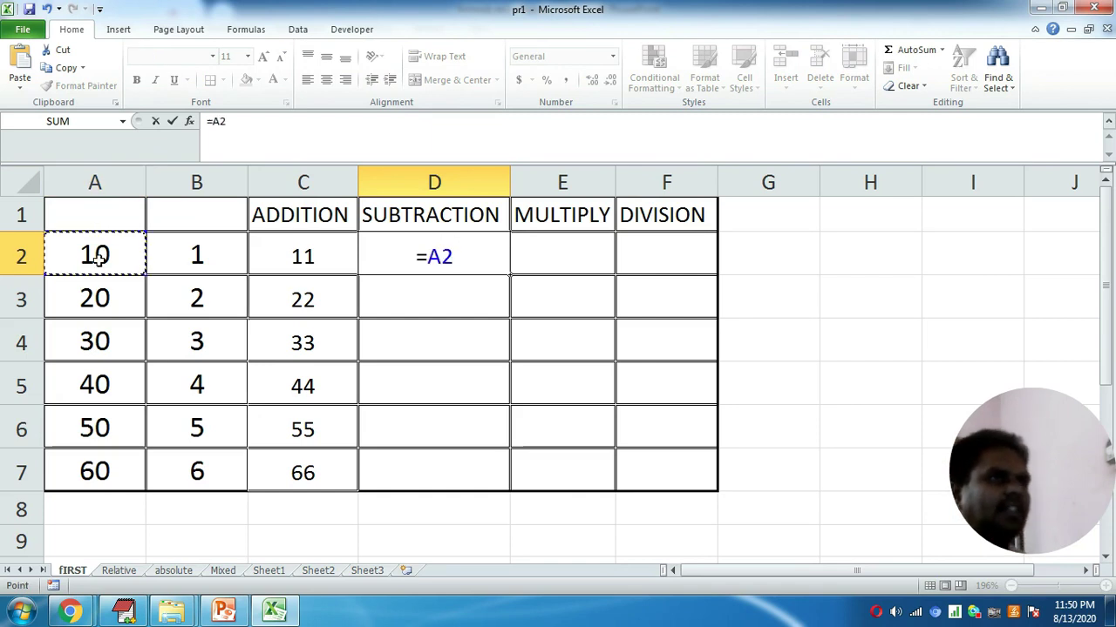
type("-")
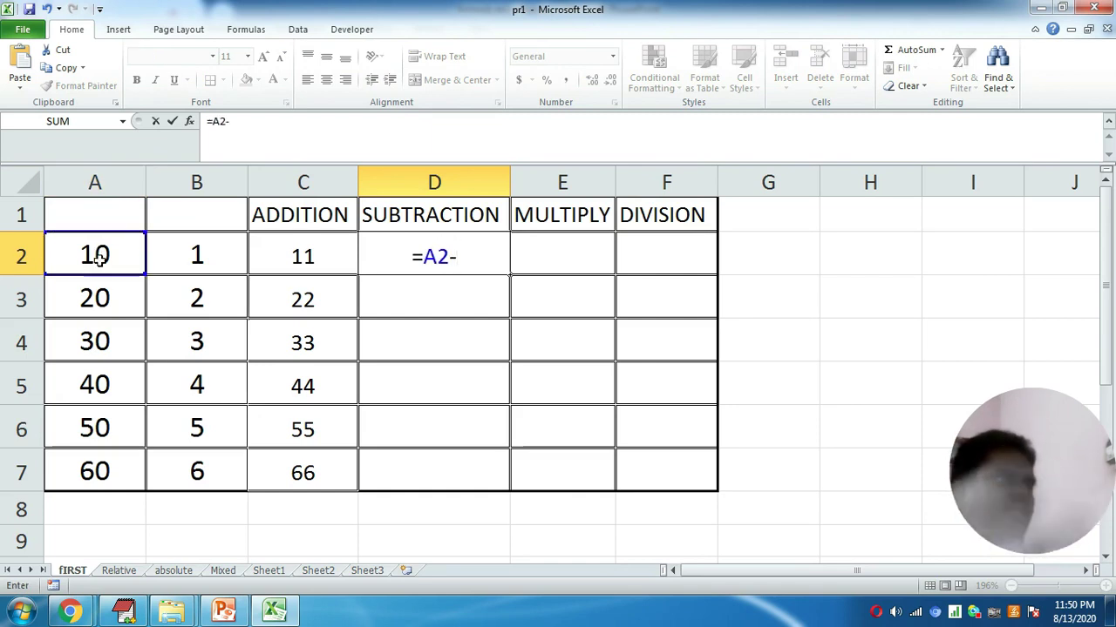
left_click(200, 256)
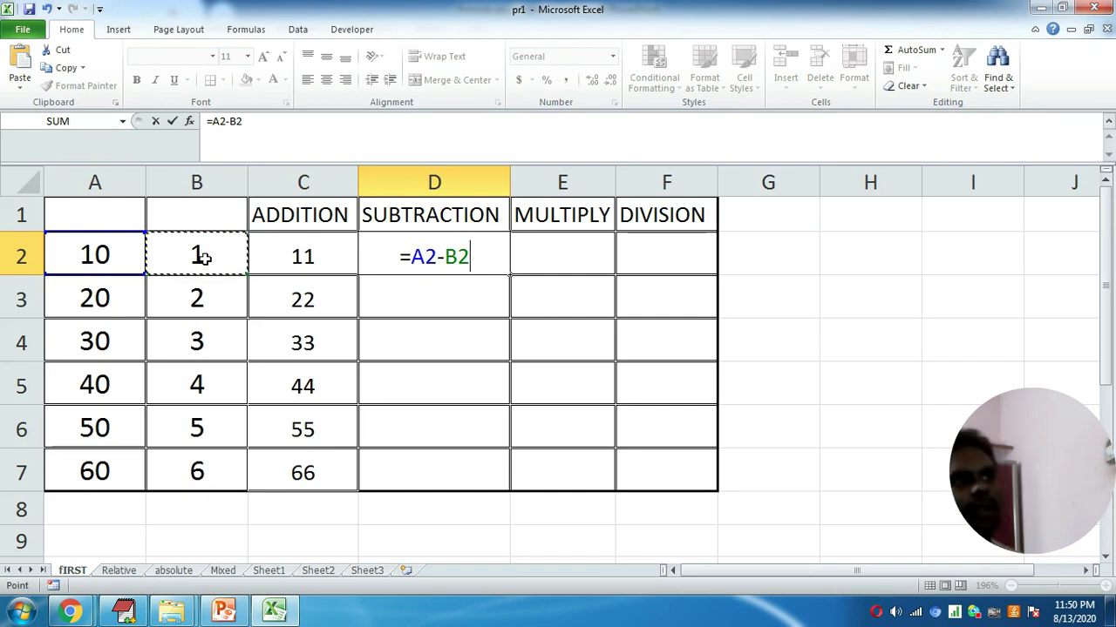
key("Return")
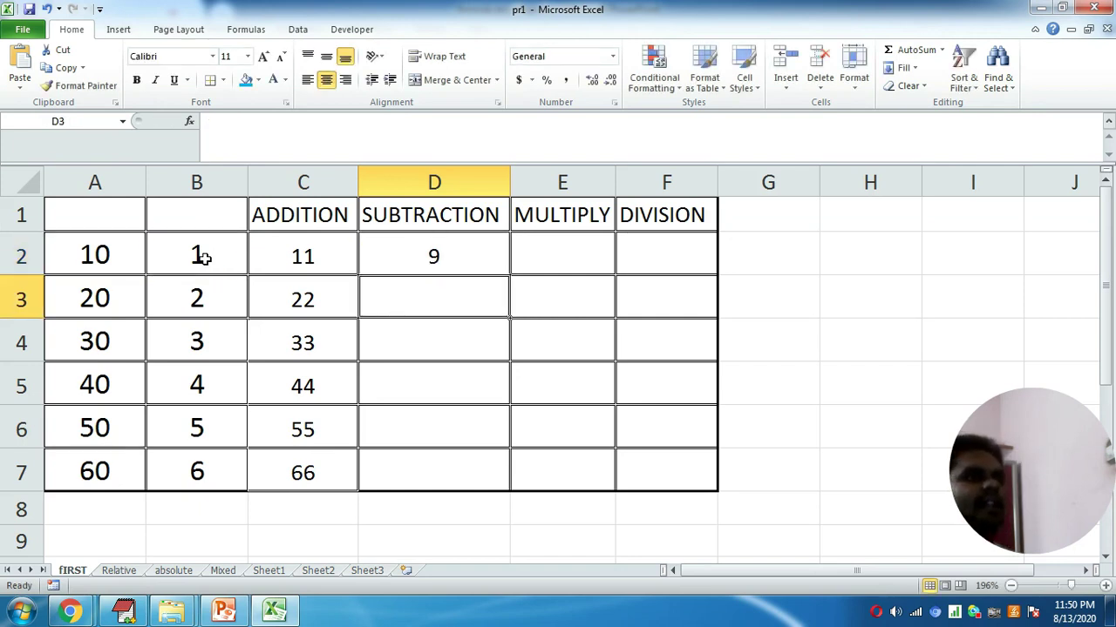
left_click(472, 255)
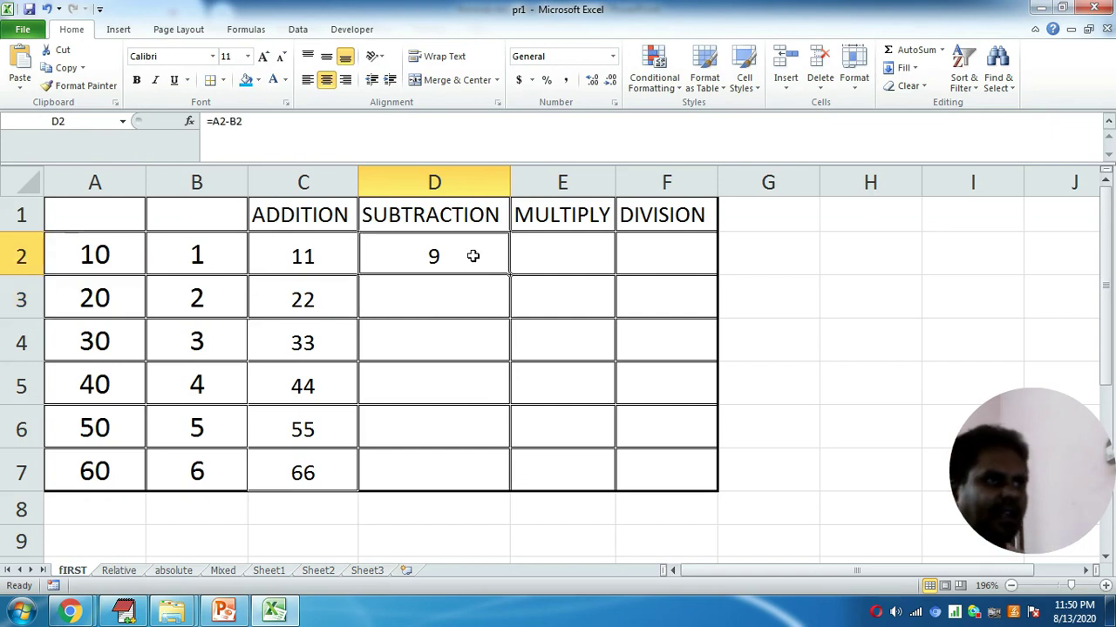
left_click_drag(510, 273, 506, 482)
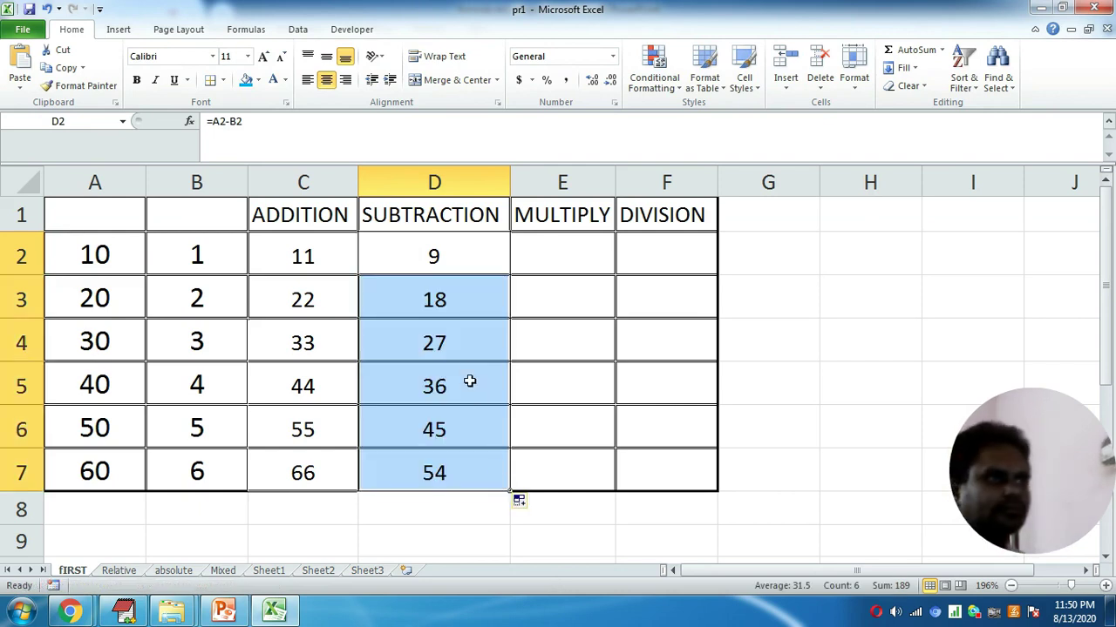
Examine the filled subtraction formulas in cells D3, D4 and D5.
left_click(474, 308)
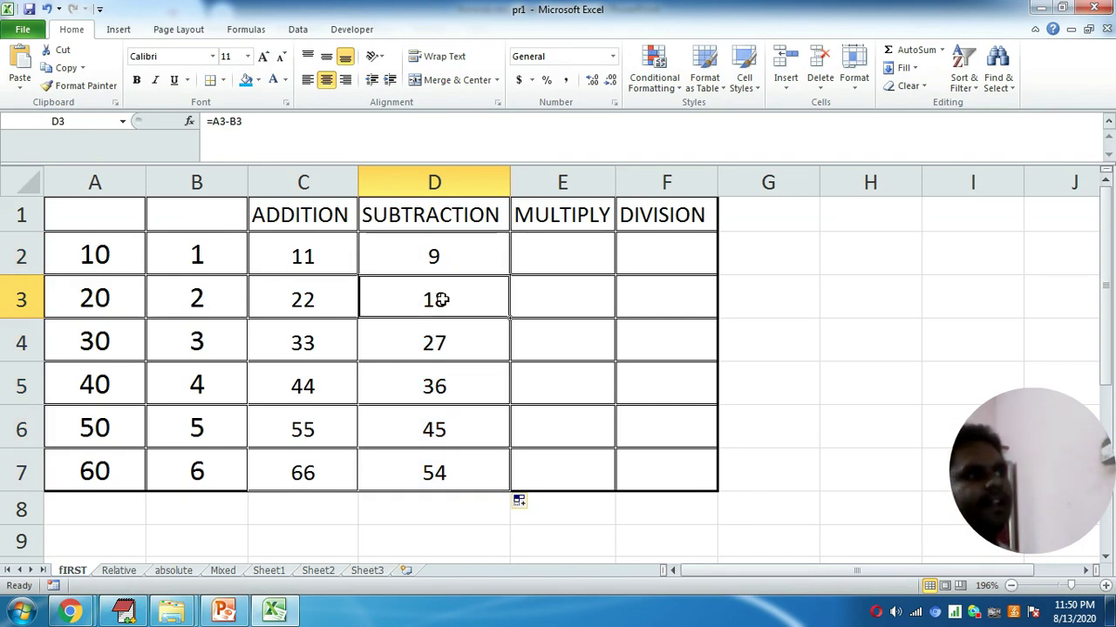
left_click(439, 340)
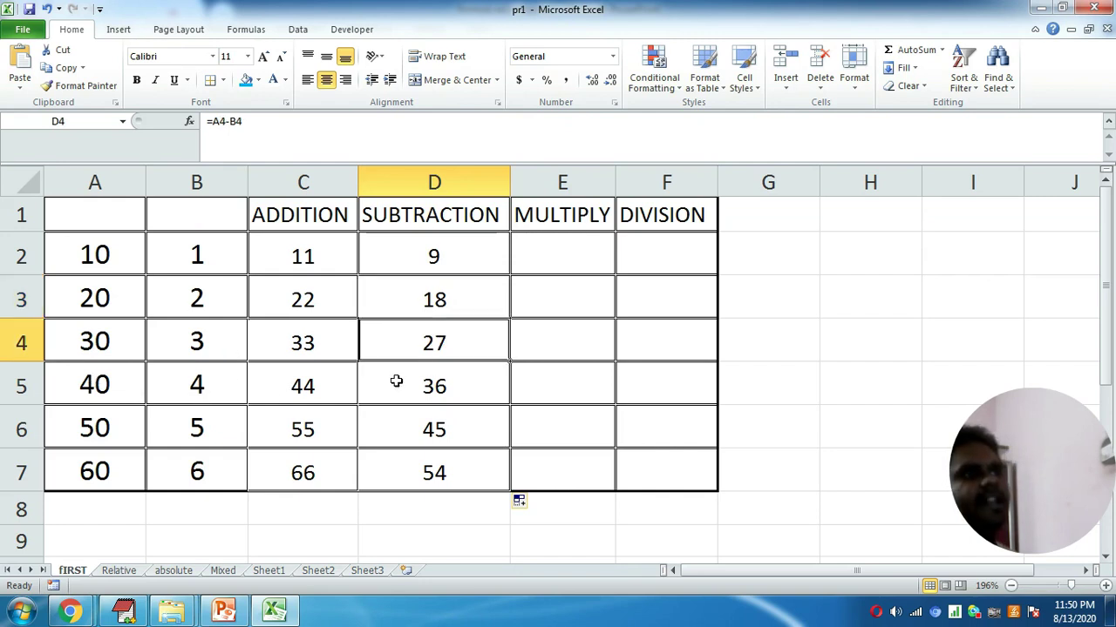
left_click(458, 380)
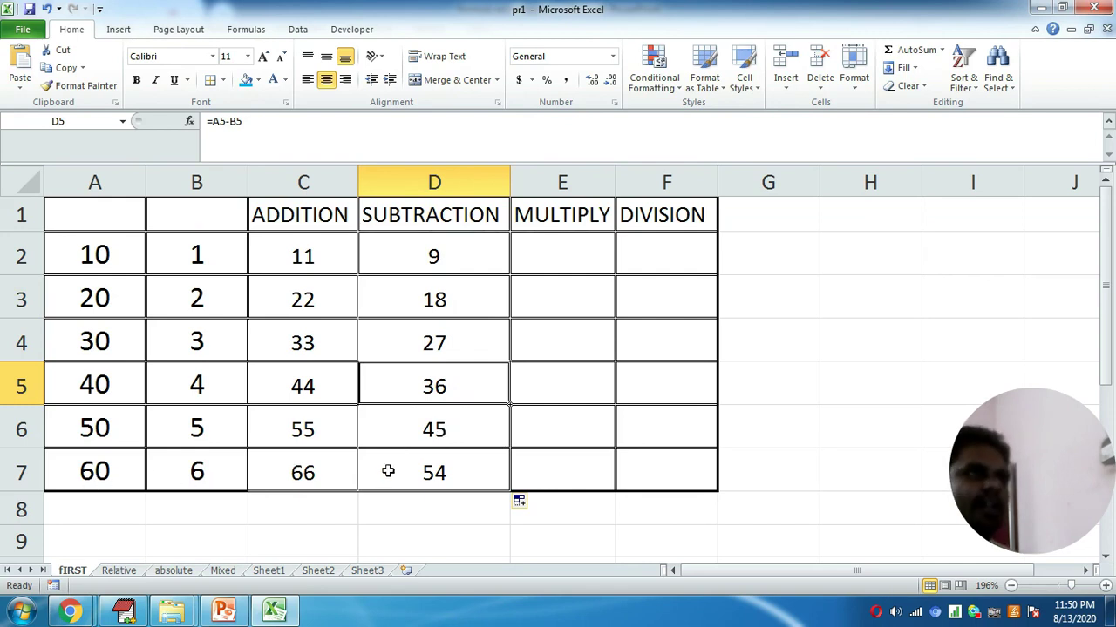
Enter the multiplication formula =A2*B2 in cell E2 under MULTIPLY.
left_click(547, 250)
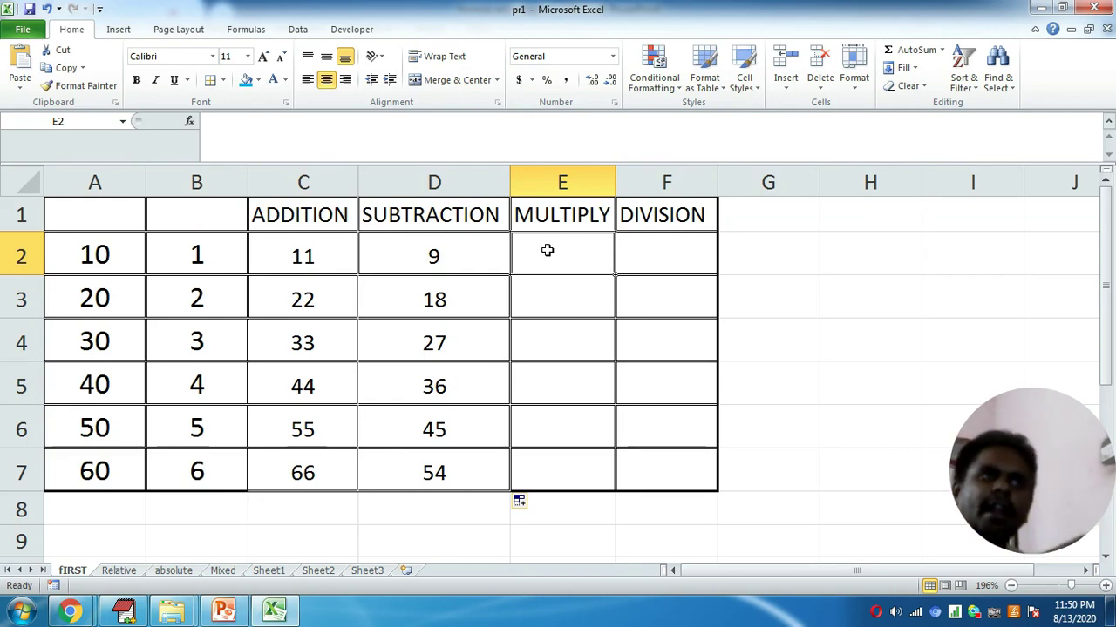
type("=")
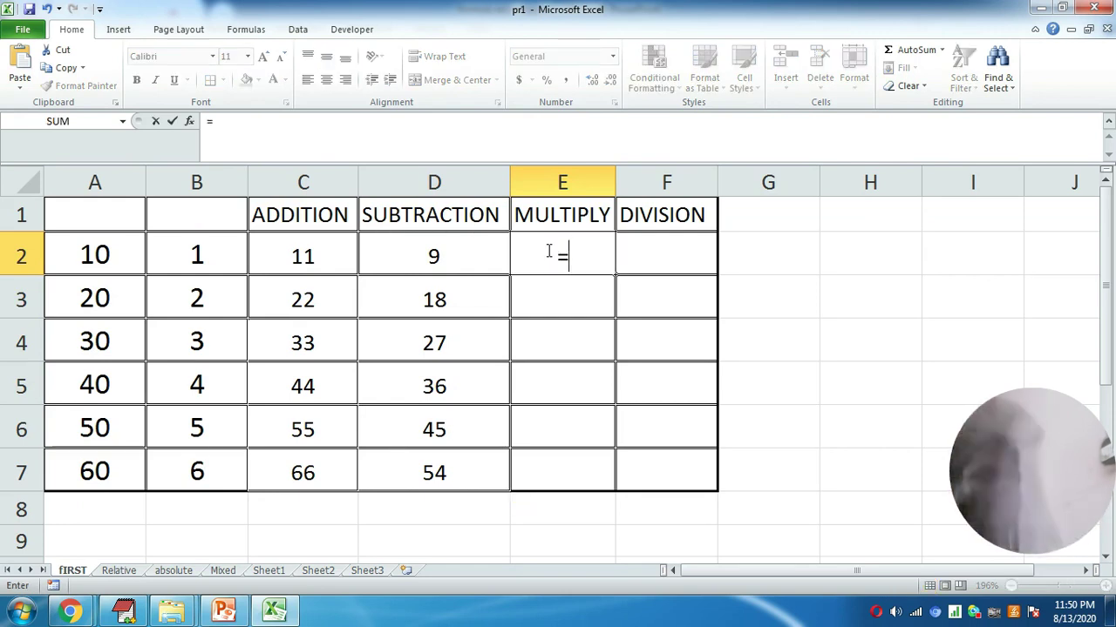
left_click(77, 258)
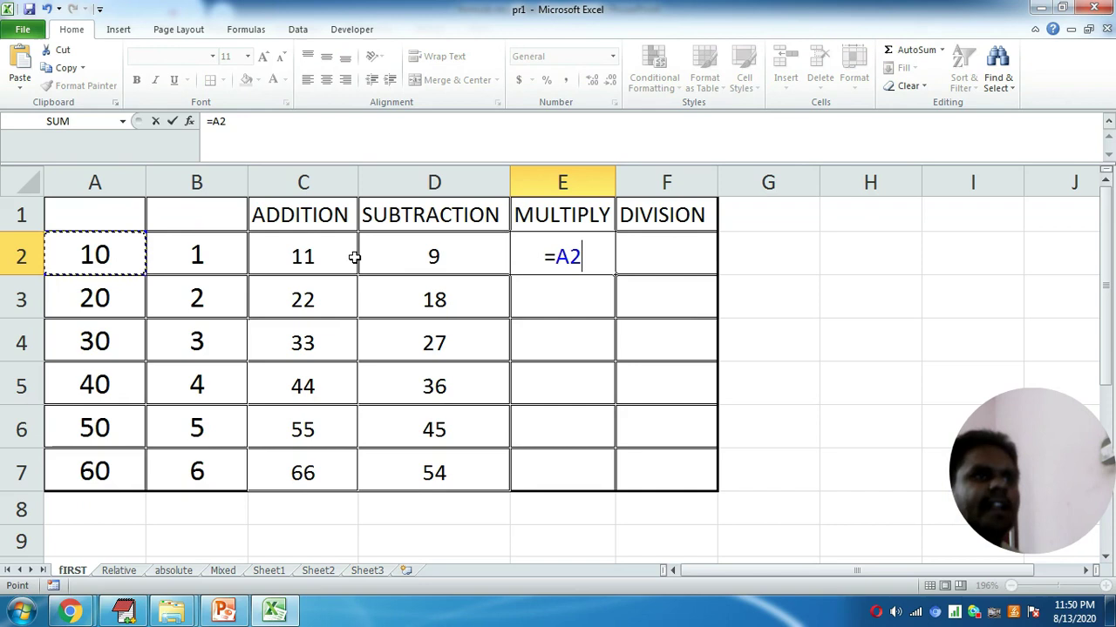
type("*")
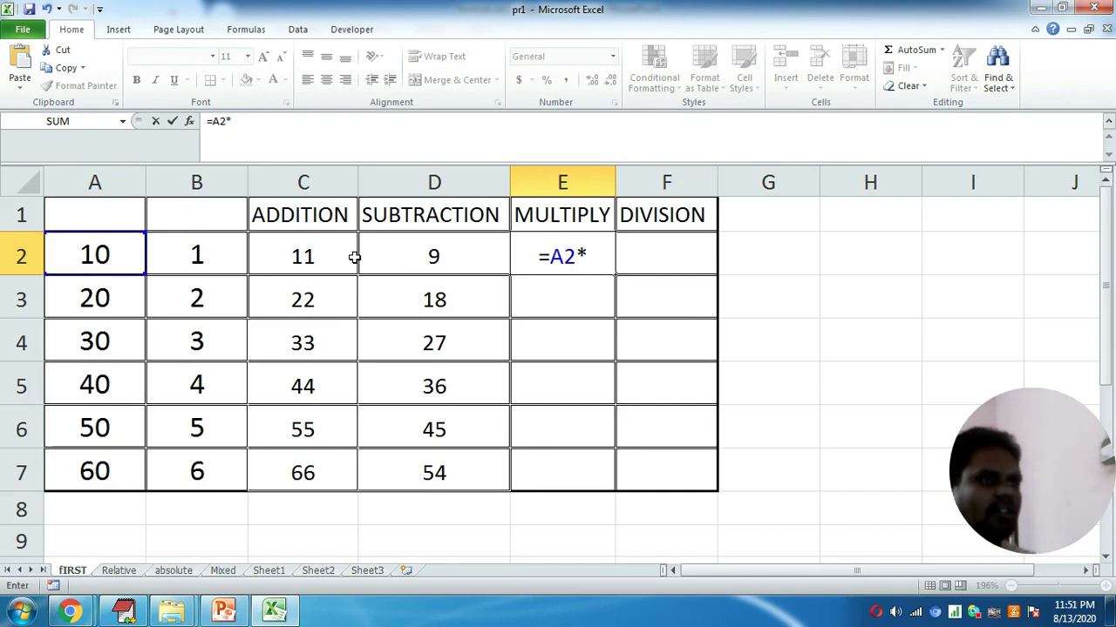
left_click(215, 262)
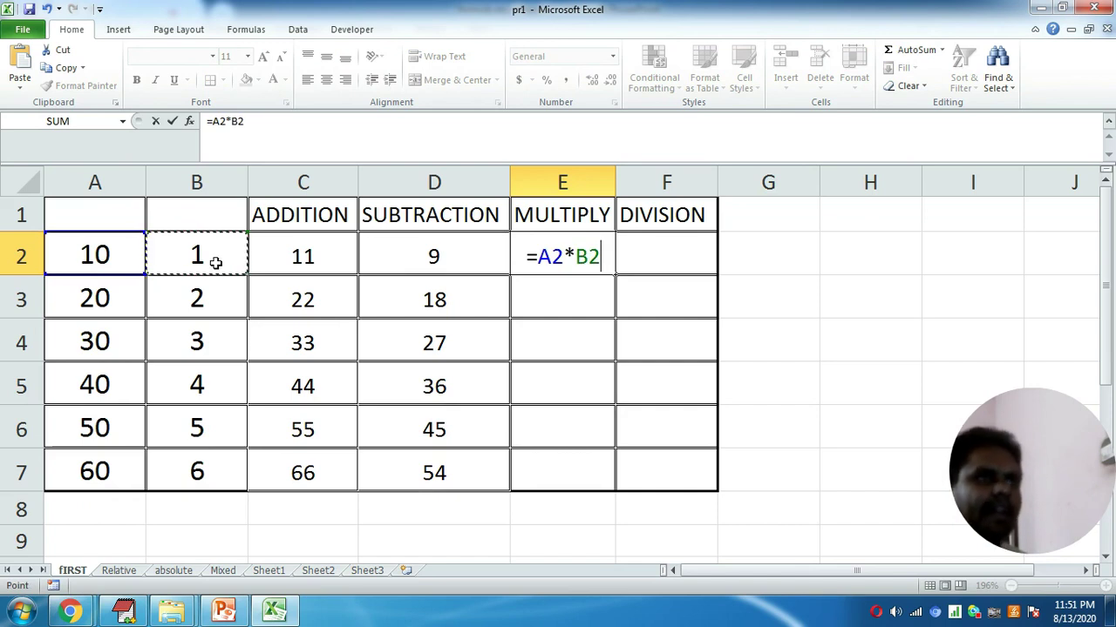
key("Return")
key("Up")
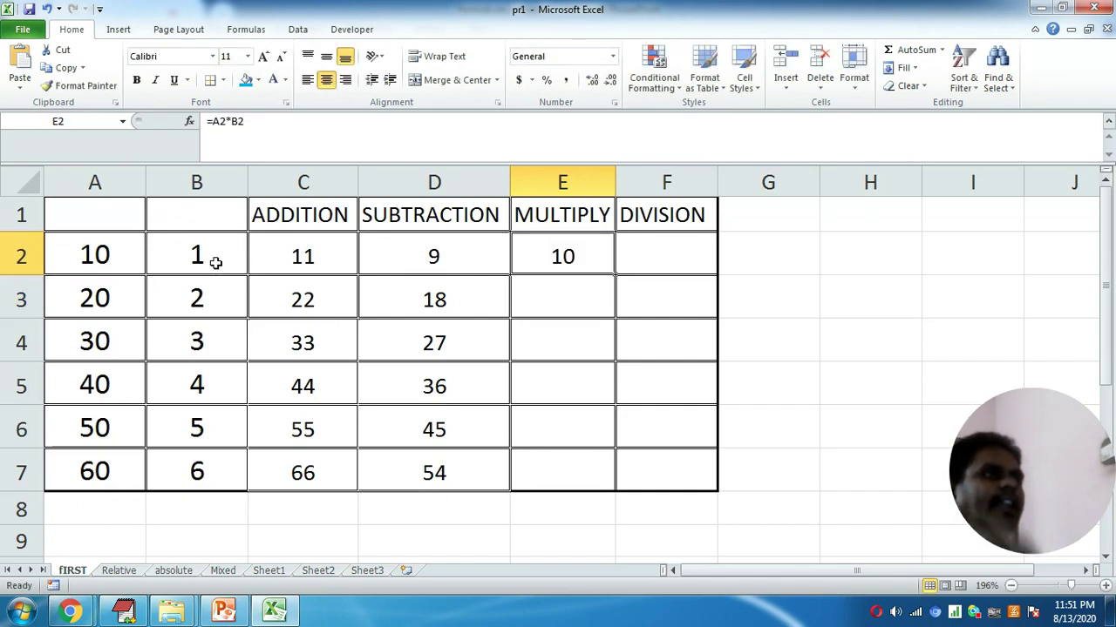
Check the cell references in E2's formula, leaving it unchanged, and fill it down through E7.
left_click(257, 121)
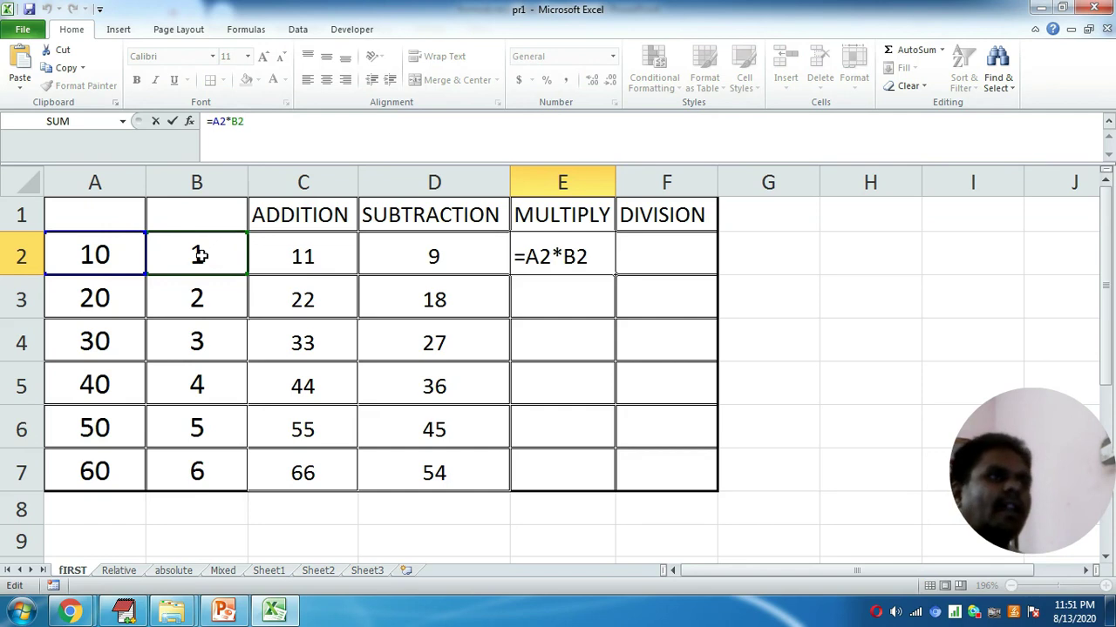
key("Return")
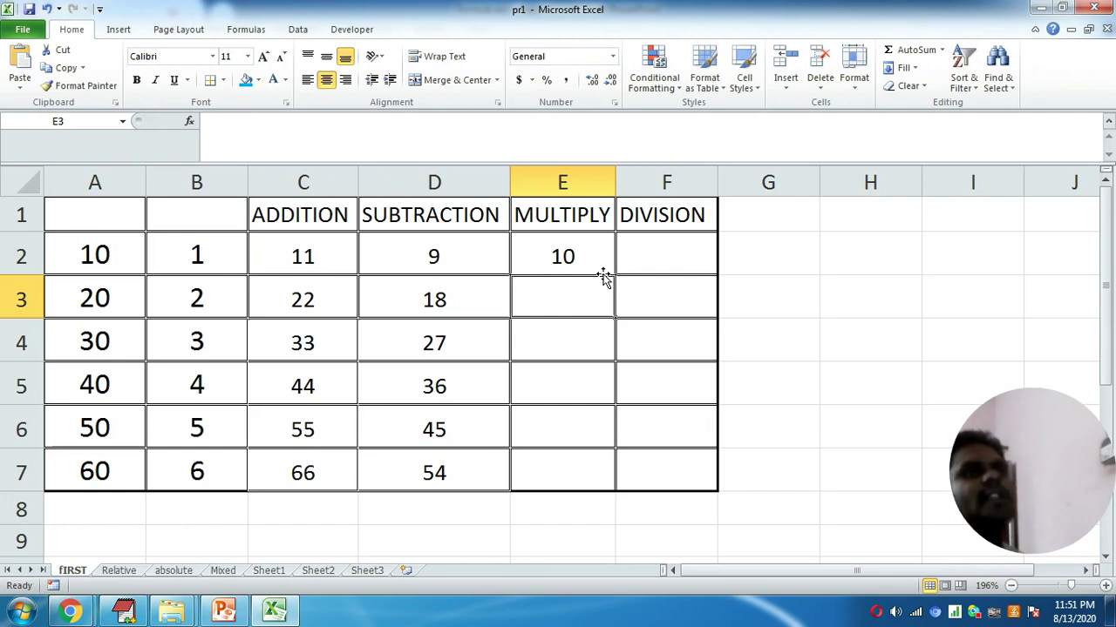
left_click(581, 259)
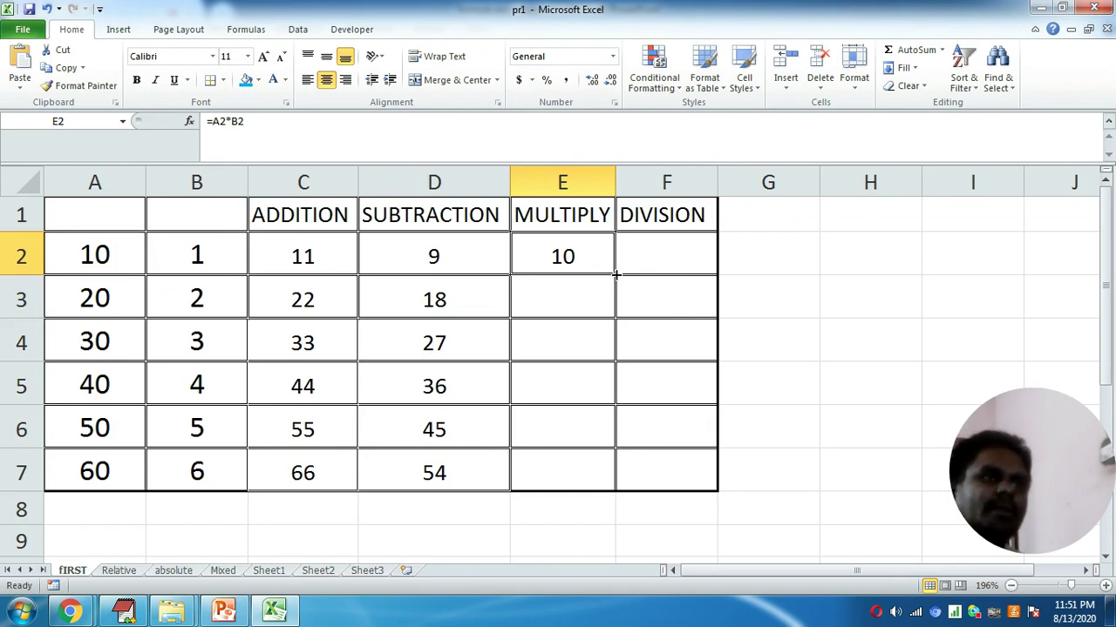
double_click(616, 275)
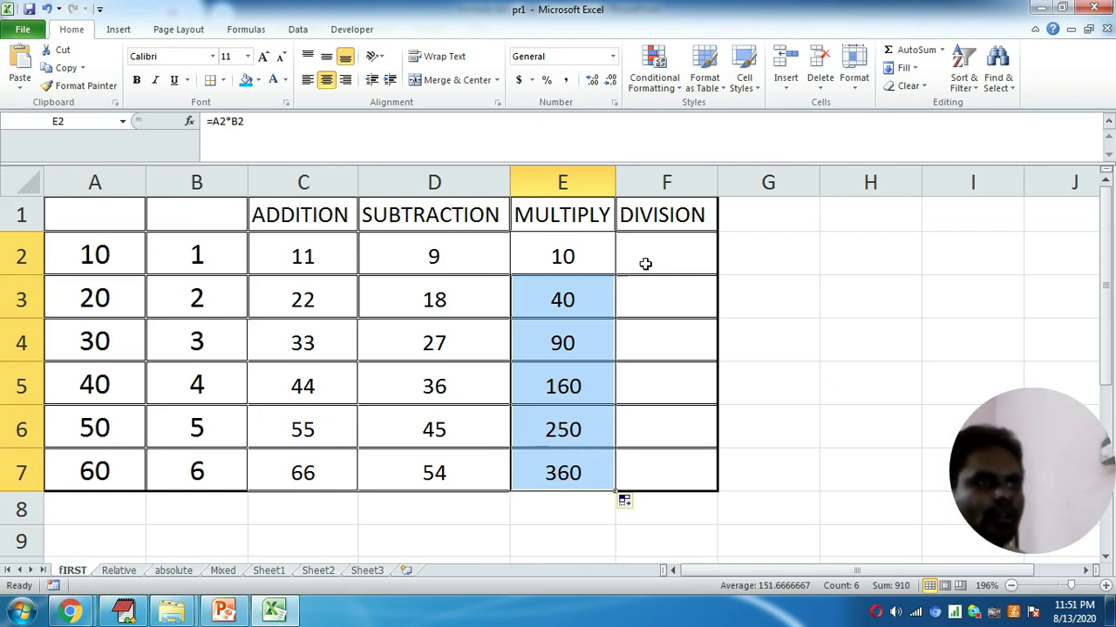
Enter the division formula =A2/B2 in F2, fill it down through F7 and deselect the range.
left_click(646, 264)
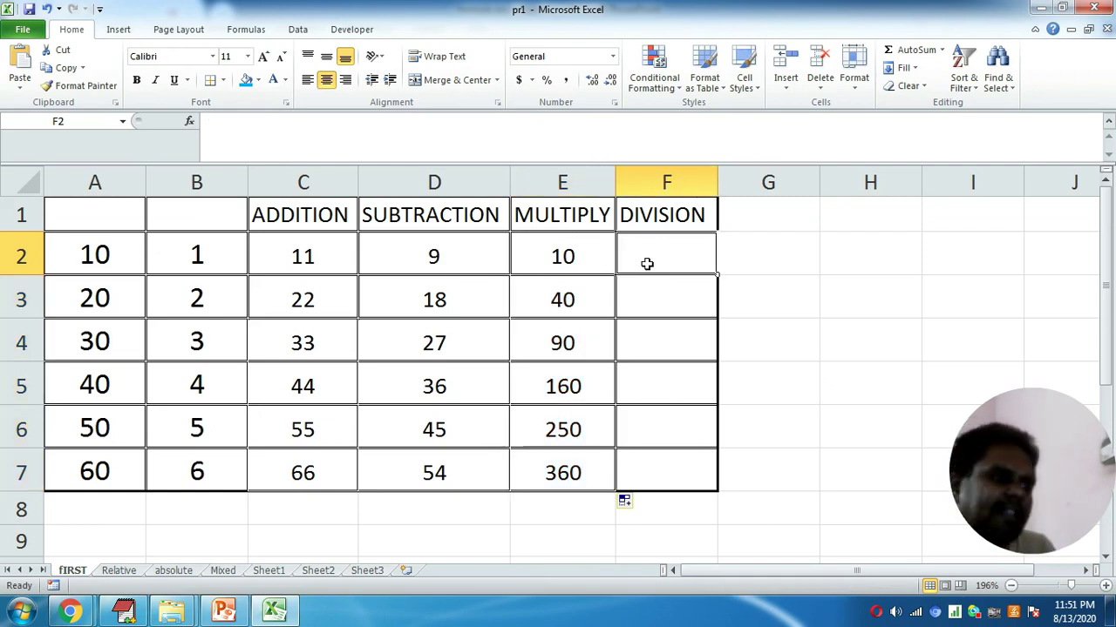
type("=")
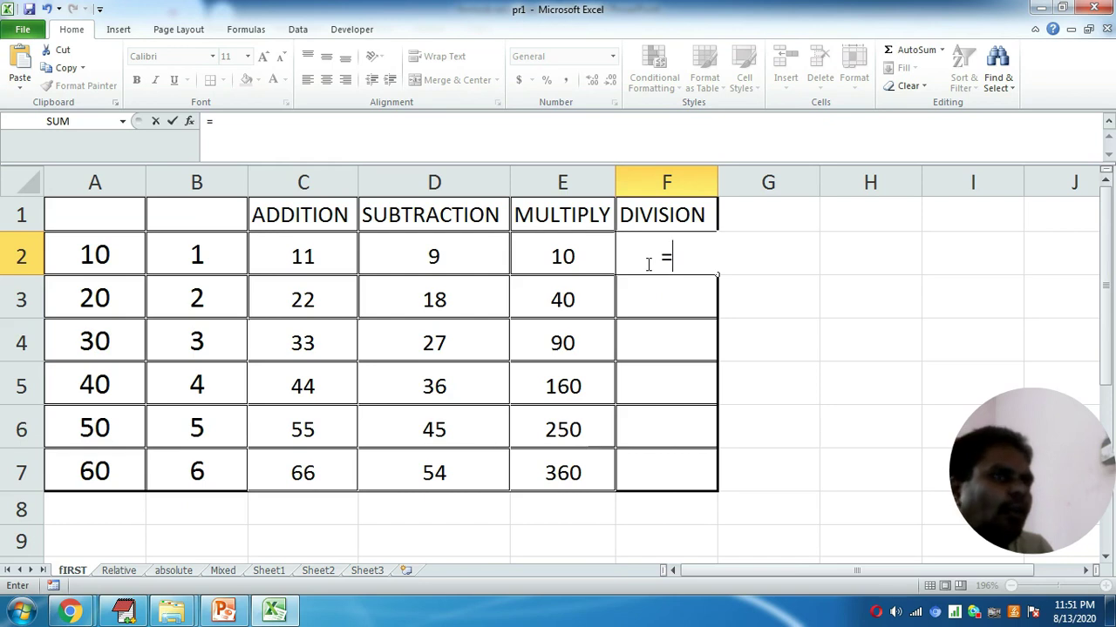
left_click(69, 256)
type("/B2")
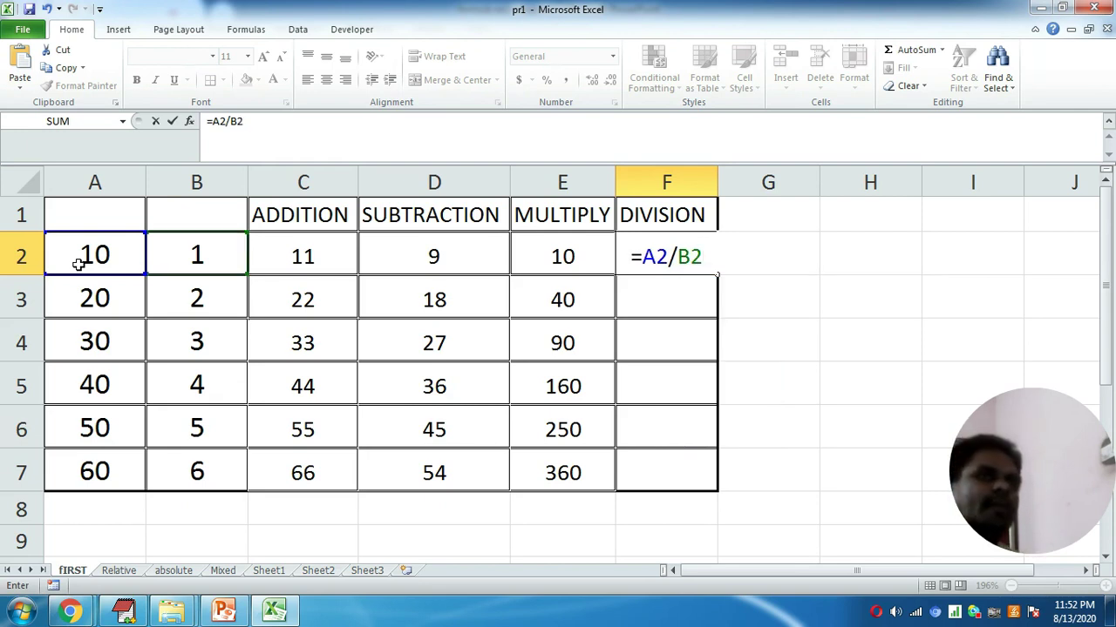
key("Return")
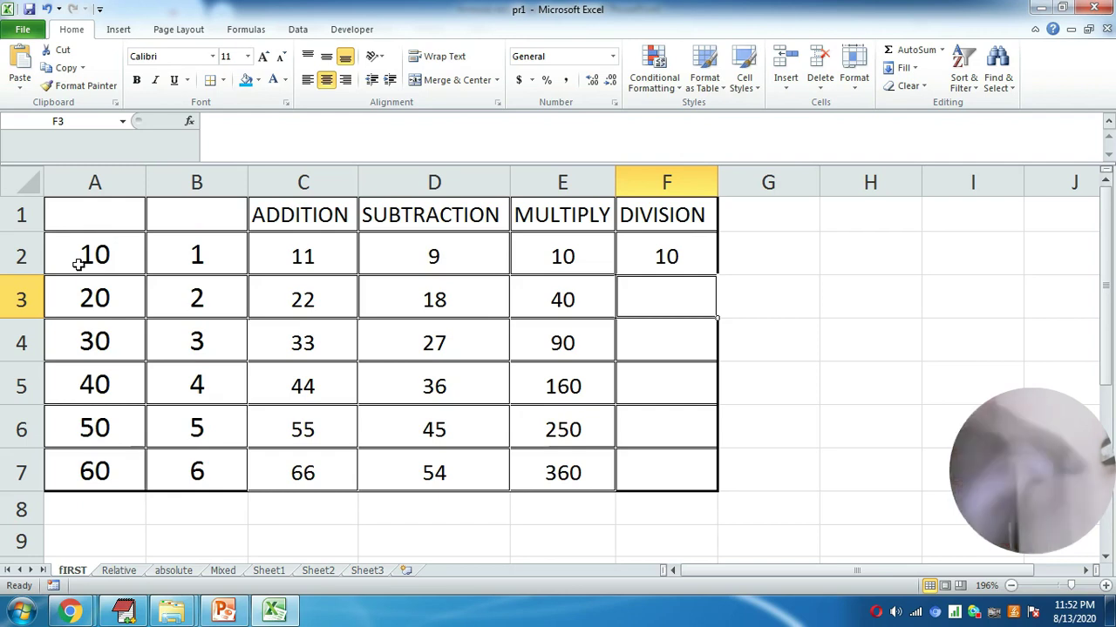
left_click(685, 253)
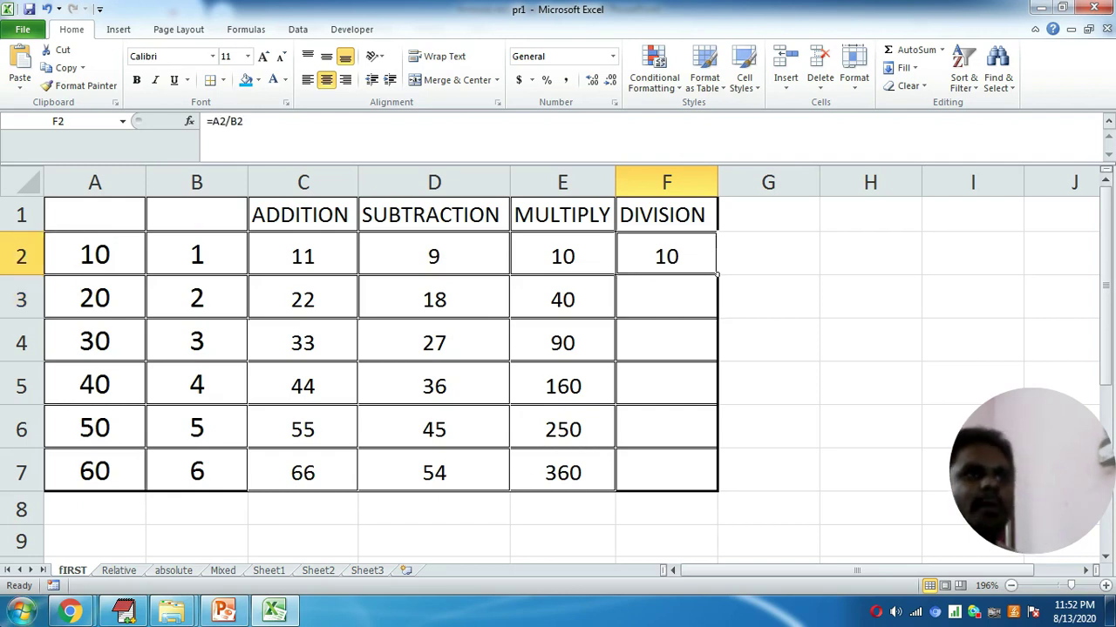
double_click(717, 274)
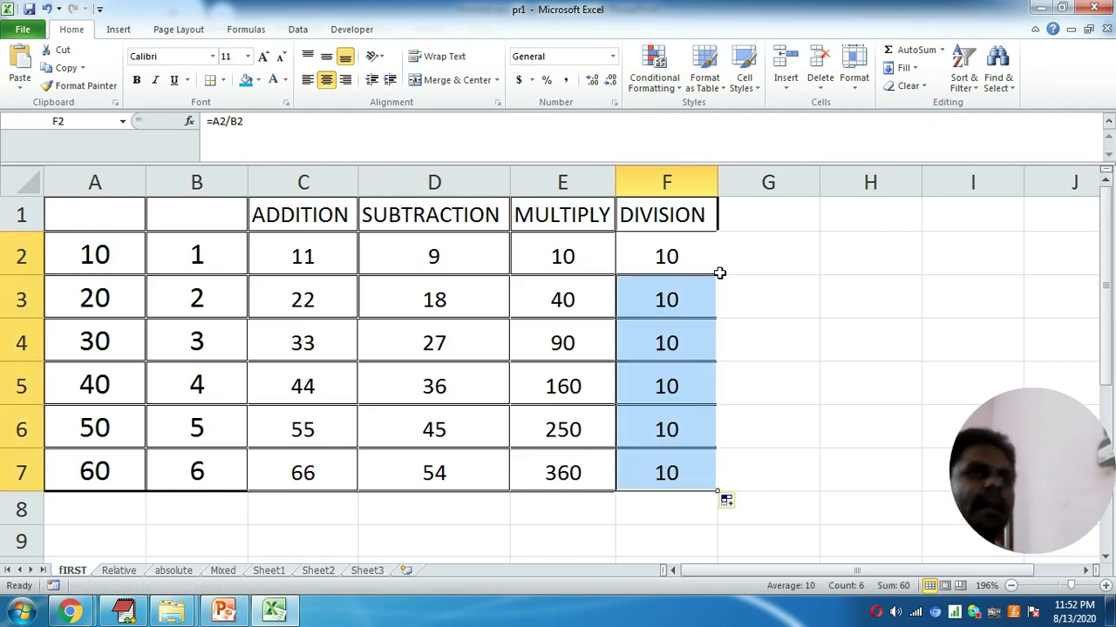
left_click(784, 277)
left_click(950, 289)
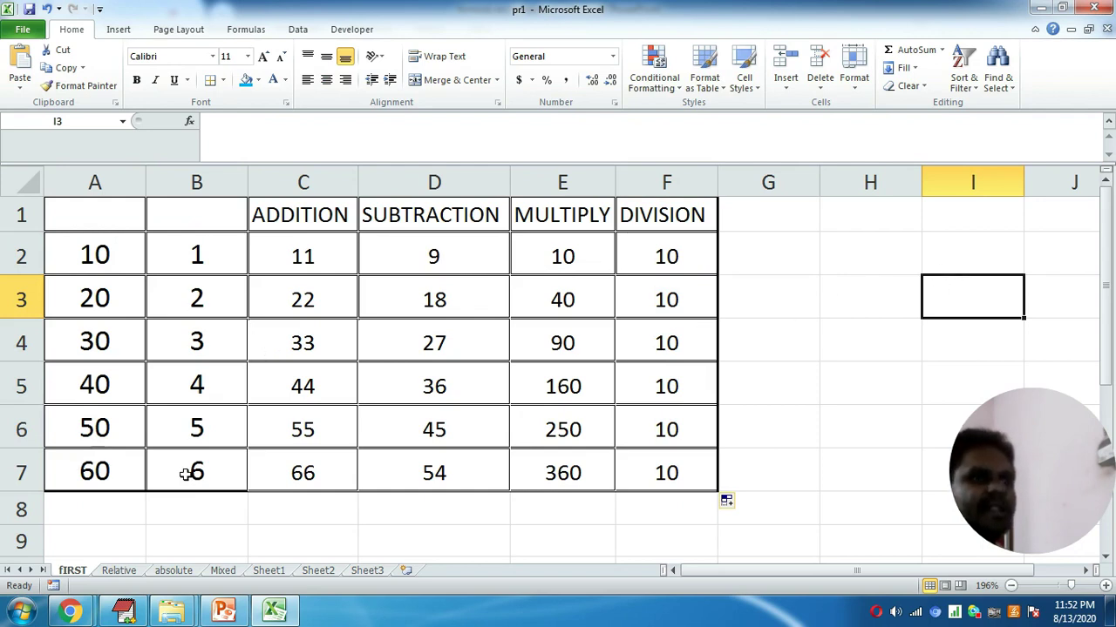
Format the division results in F2:F7 as Number with 1 decimal place and deselect the range.
left_click_drag(695, 252, 683, 454)
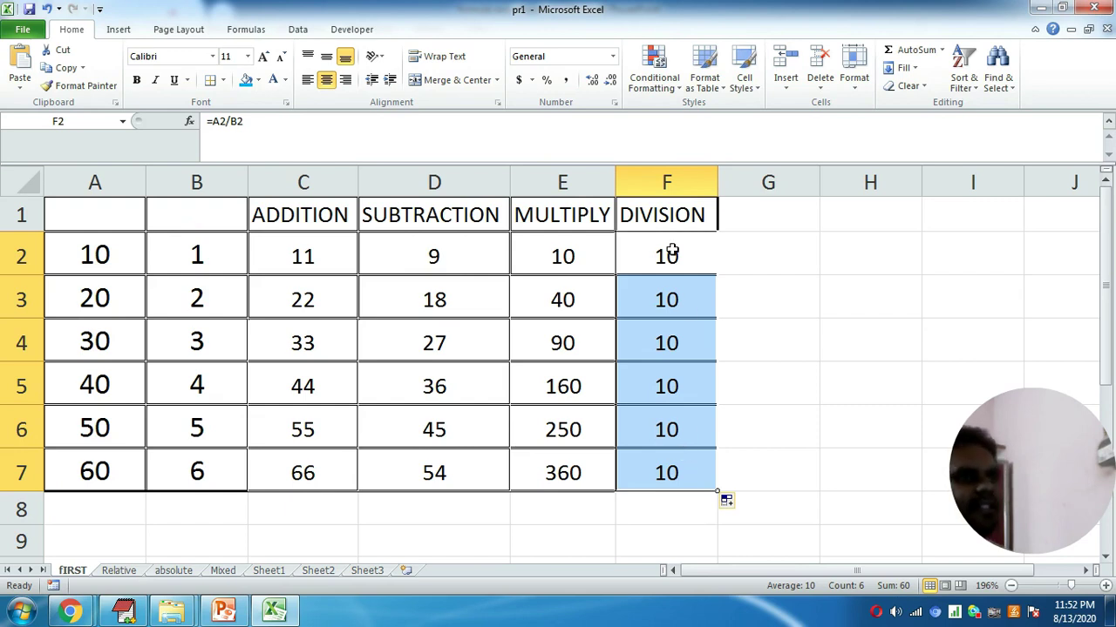
key("ctrl+1")
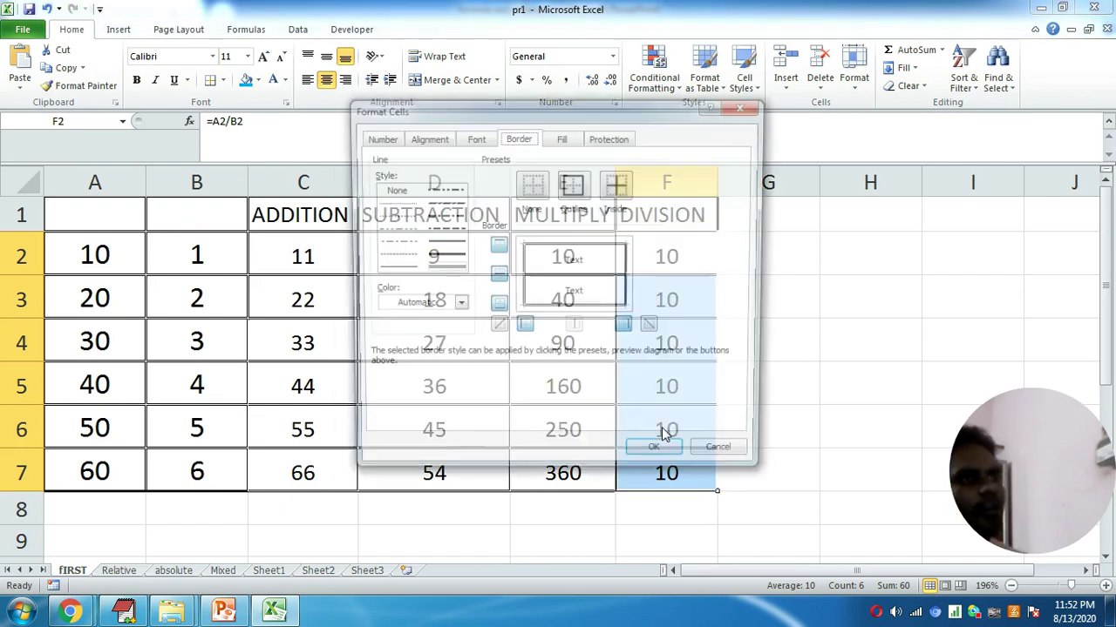
left_click(376, 137)
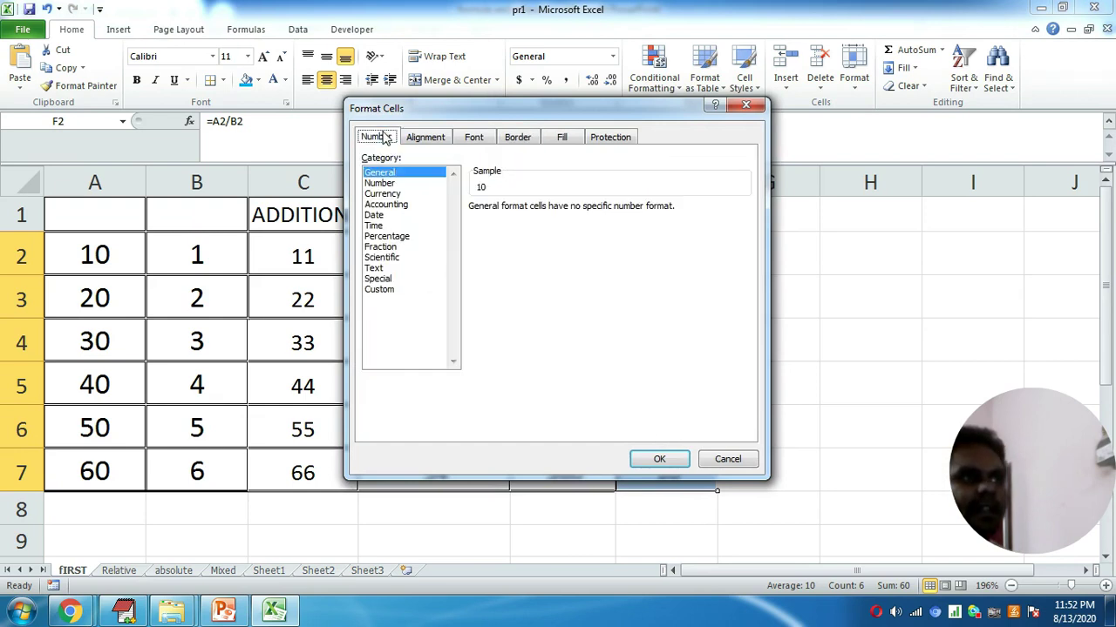
left_click(380, 183)
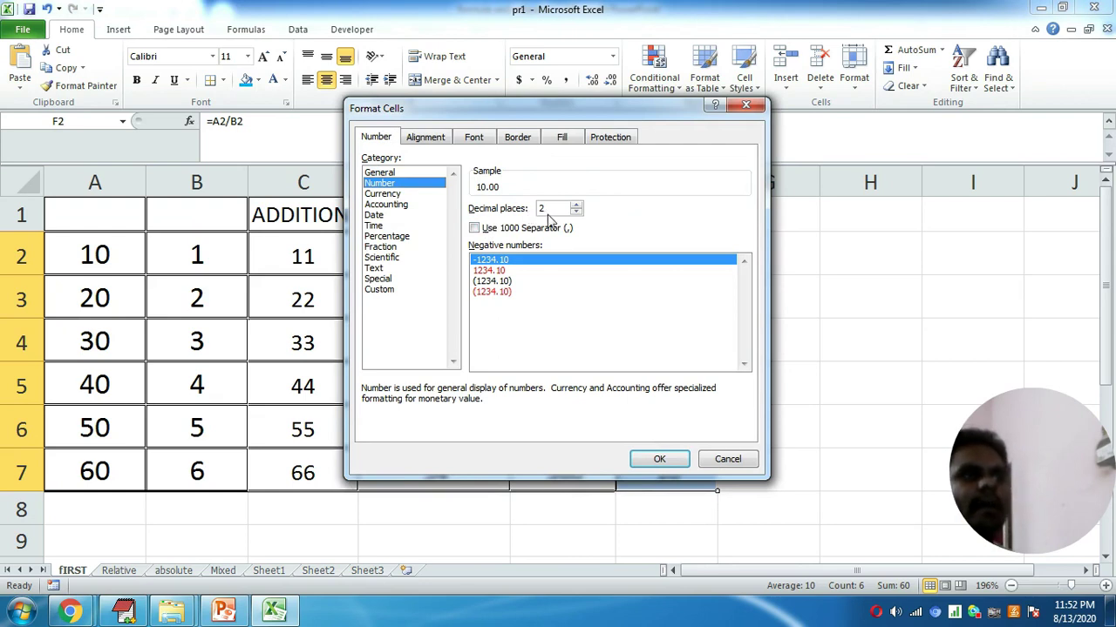
left_click(575, 213)
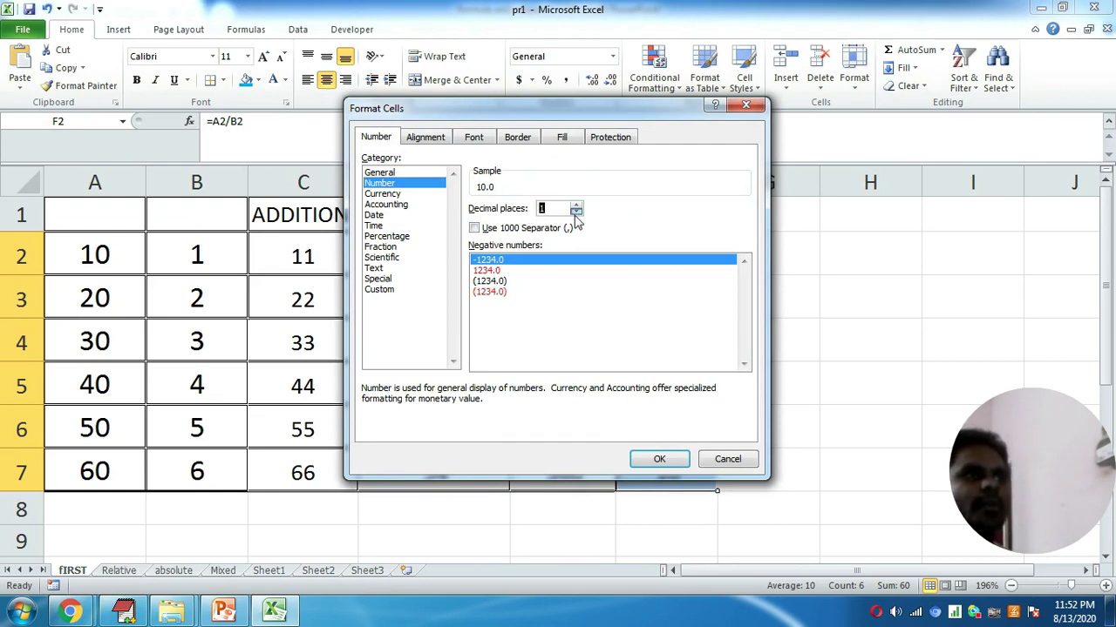
left_click(659, 459)
left_click(778, 373)
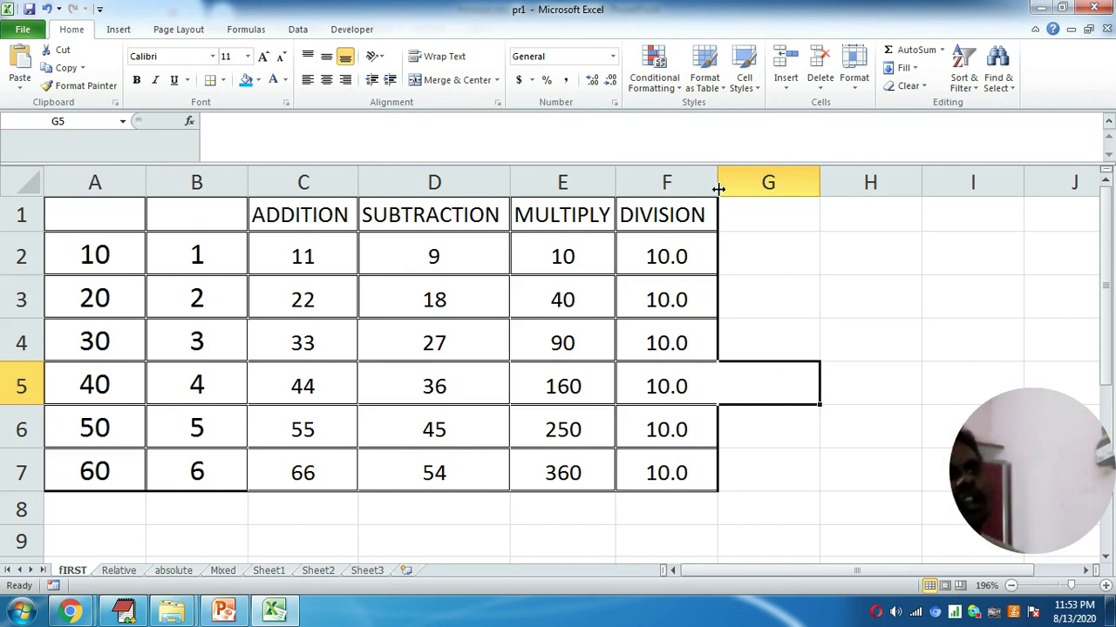
Examine the addition formula in C2 together with its source cells A2 and B2, leaving it unchanged.
left_click(675, 247)
left_click(827, 255)
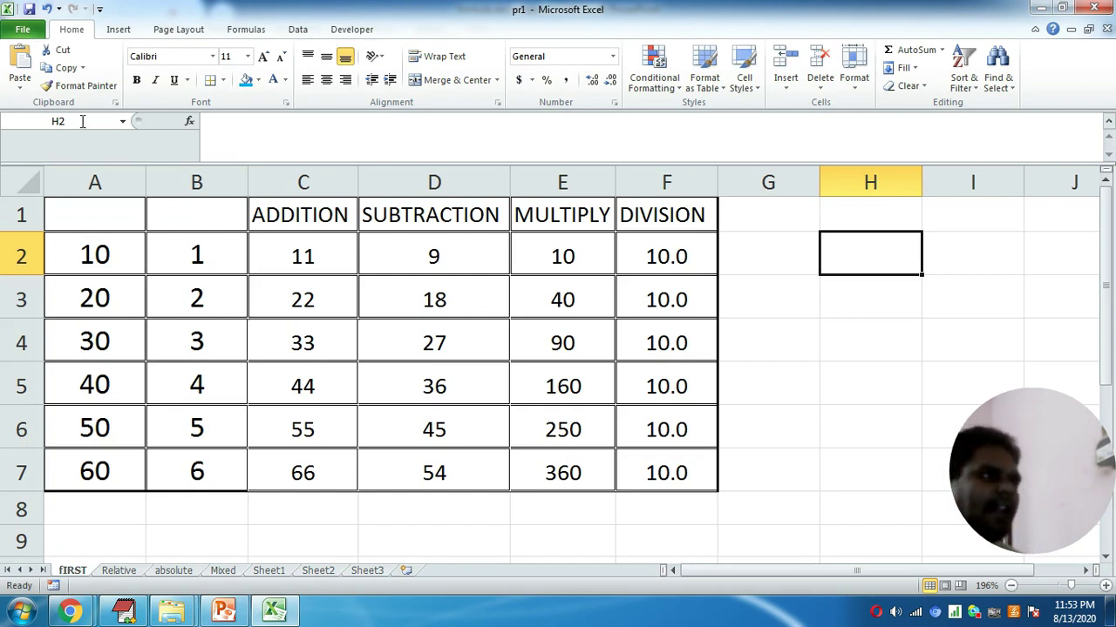
left_click(61, 272)
left_click(189, 259)
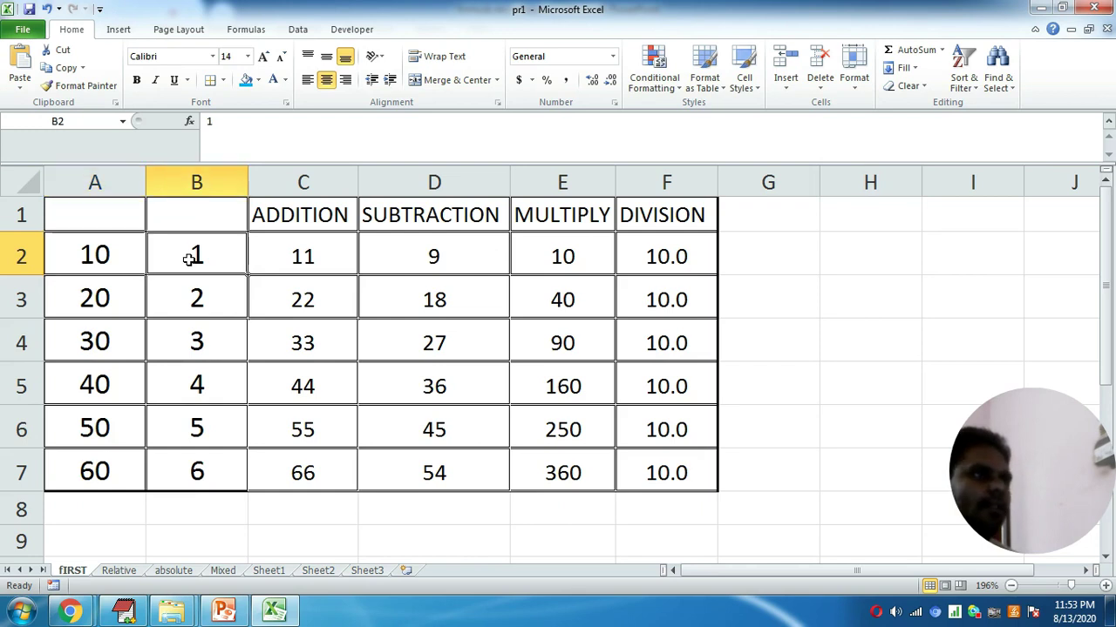
left_click(268, 259)
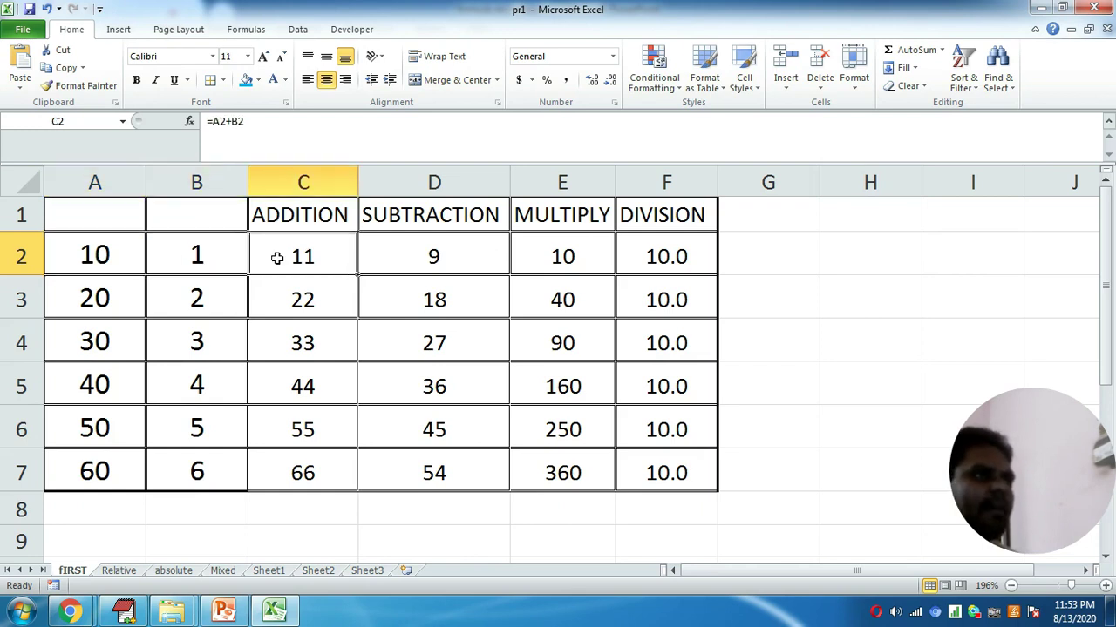
left_click(273, 127)
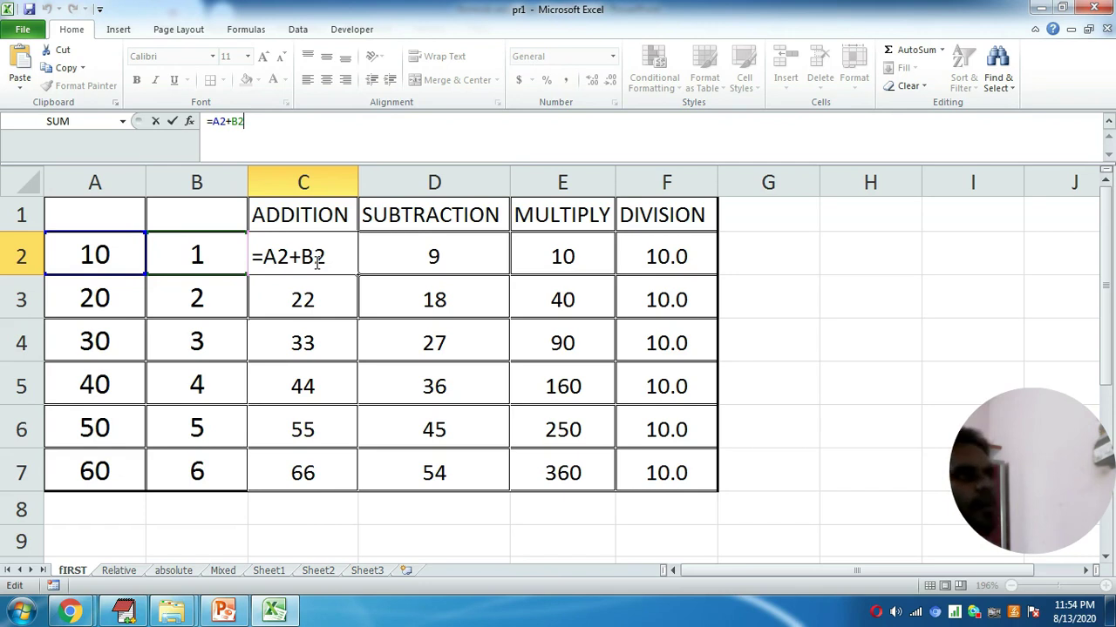
left_click(787, 338)
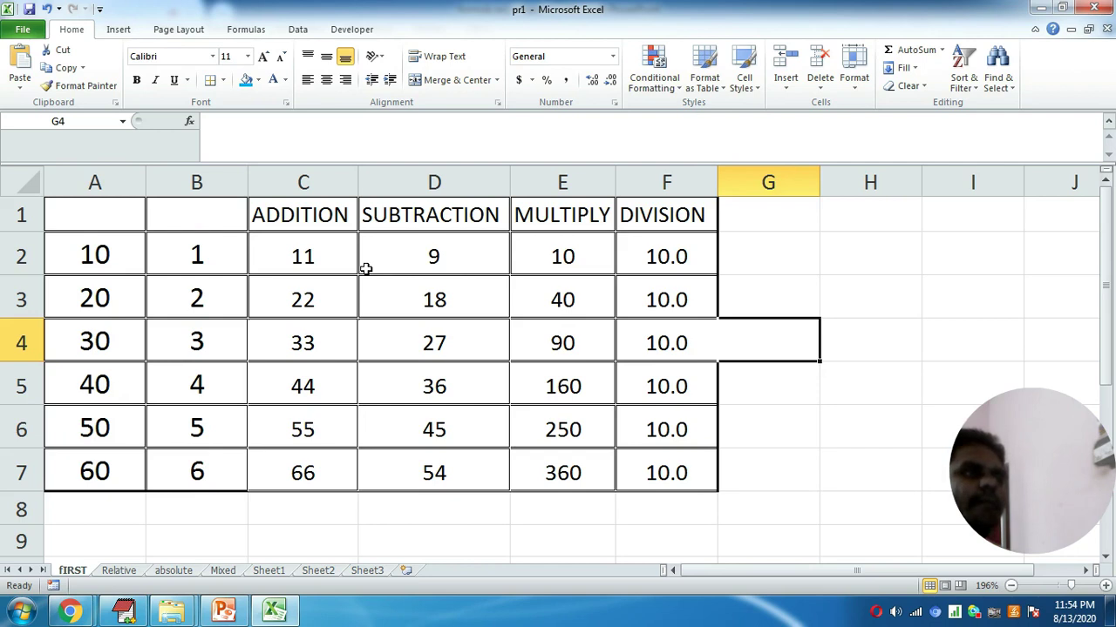
left_click(310, 254)
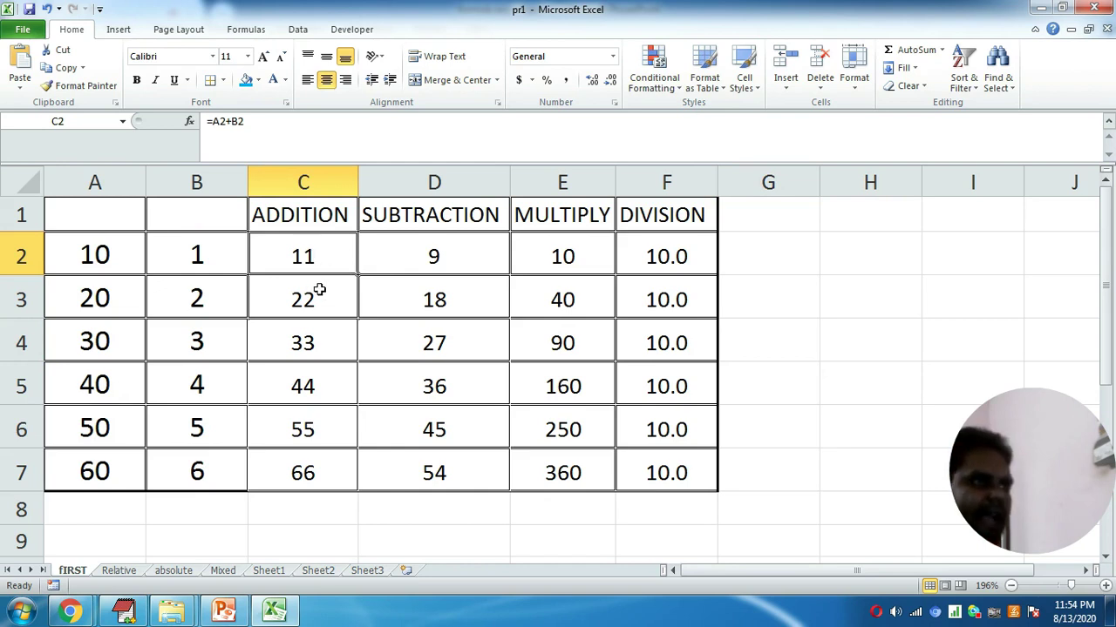
left_click(319, 291)
left_click(308, 254)
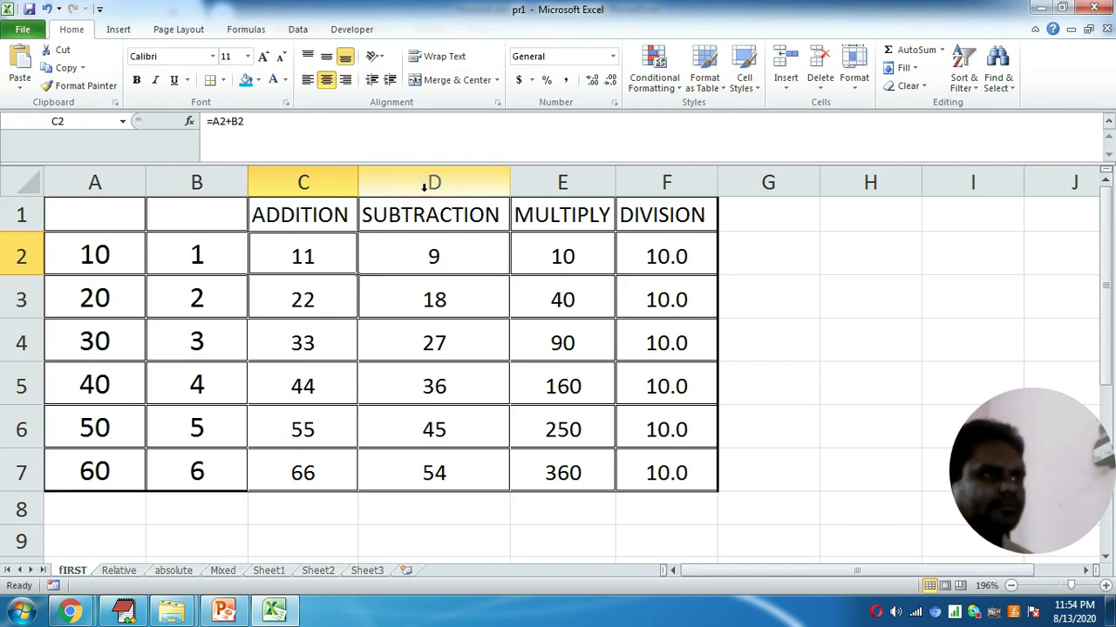
Clear the formulas in C2:C7 under ADDITION and in D2:D7 under SUBTRACTION.
left_click_drag(321, 240, 325, 458)
key("Delete")
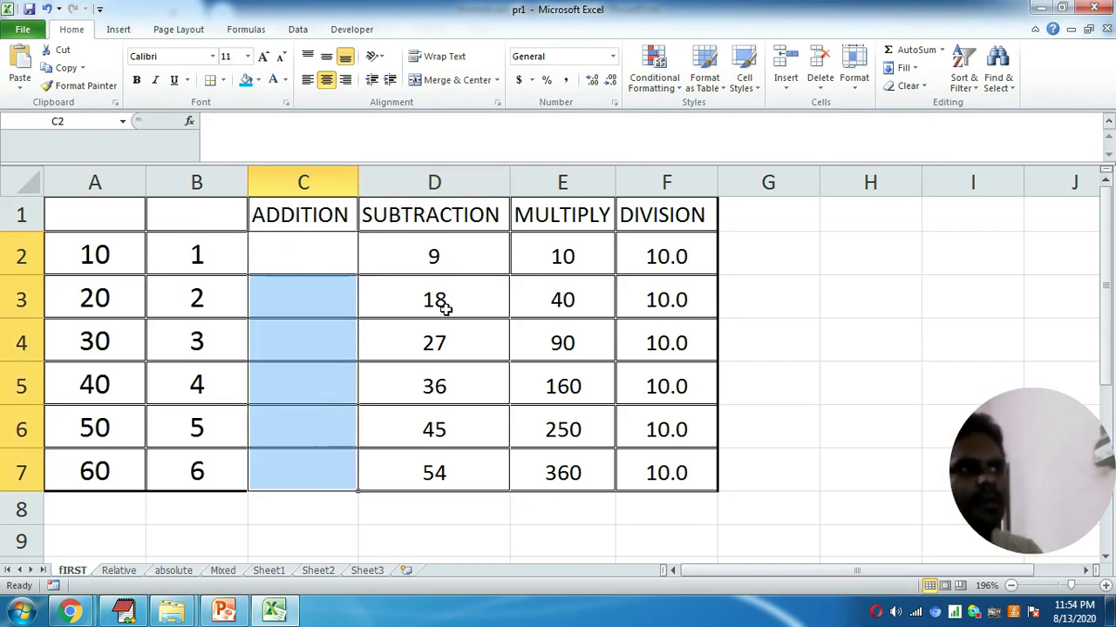
left_click_drag(439, 254, 458, 458)
key("Delete")
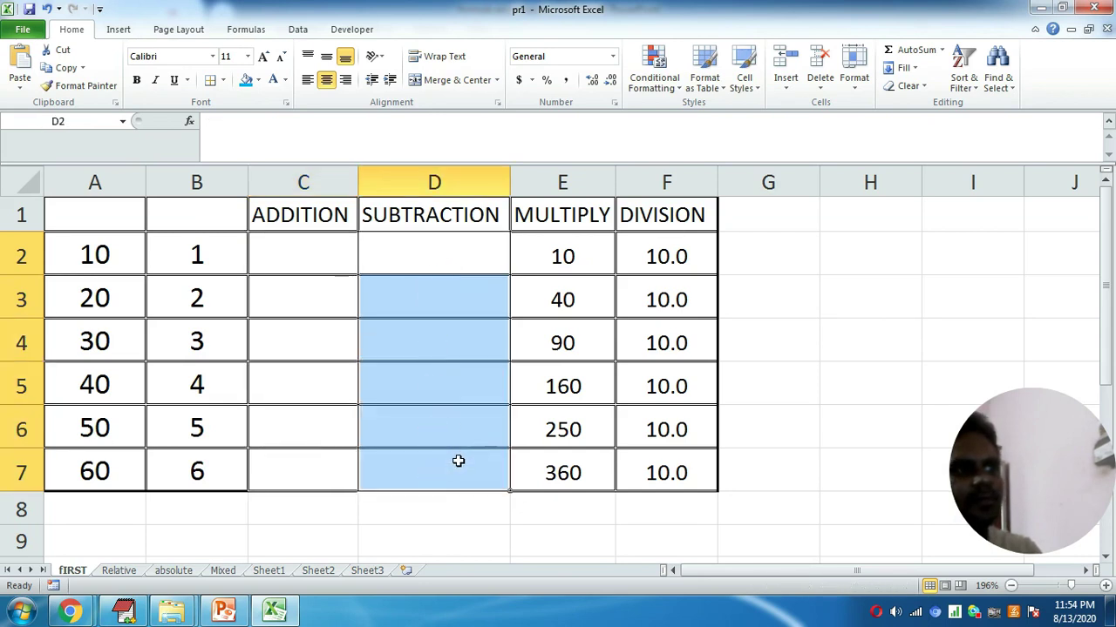
Try to swap the headers by moving SUBTRACTION from D1 to C1, fitting column C's width and entering ADDITON in D1.
left_click(416, 217)
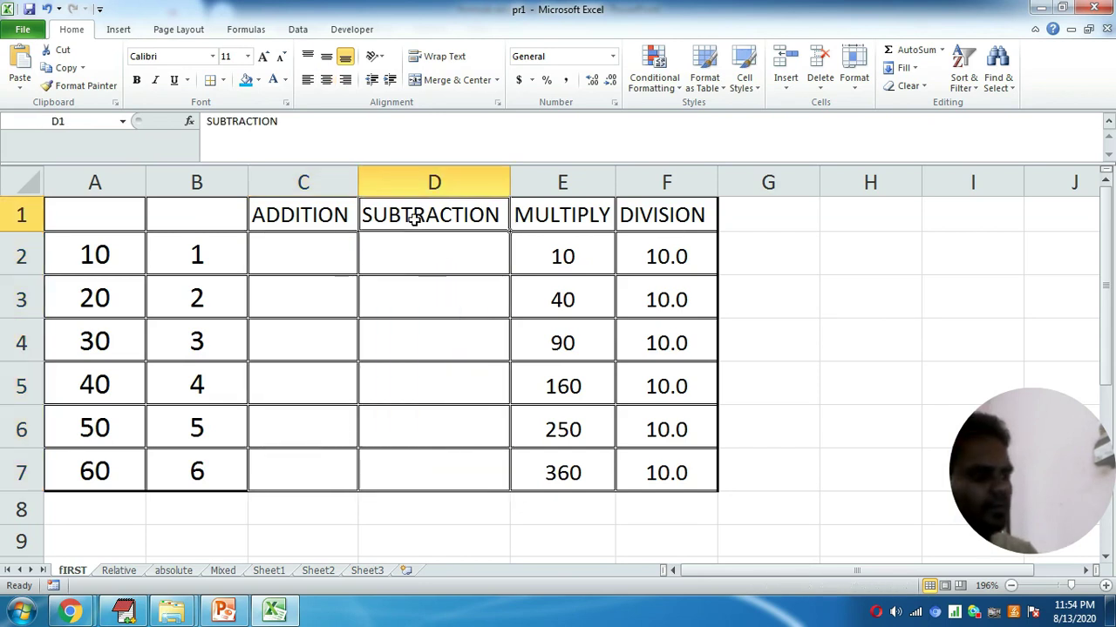
key("ctrl+c")
left_click(319, 209)
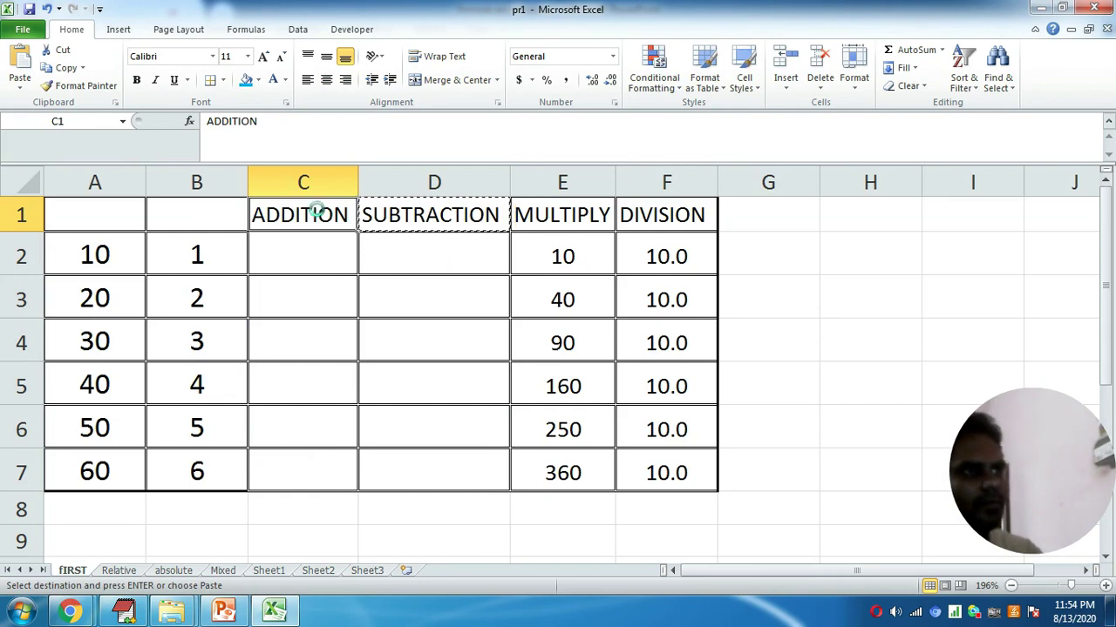
key("ctrl+v")
left_click(387, 215)
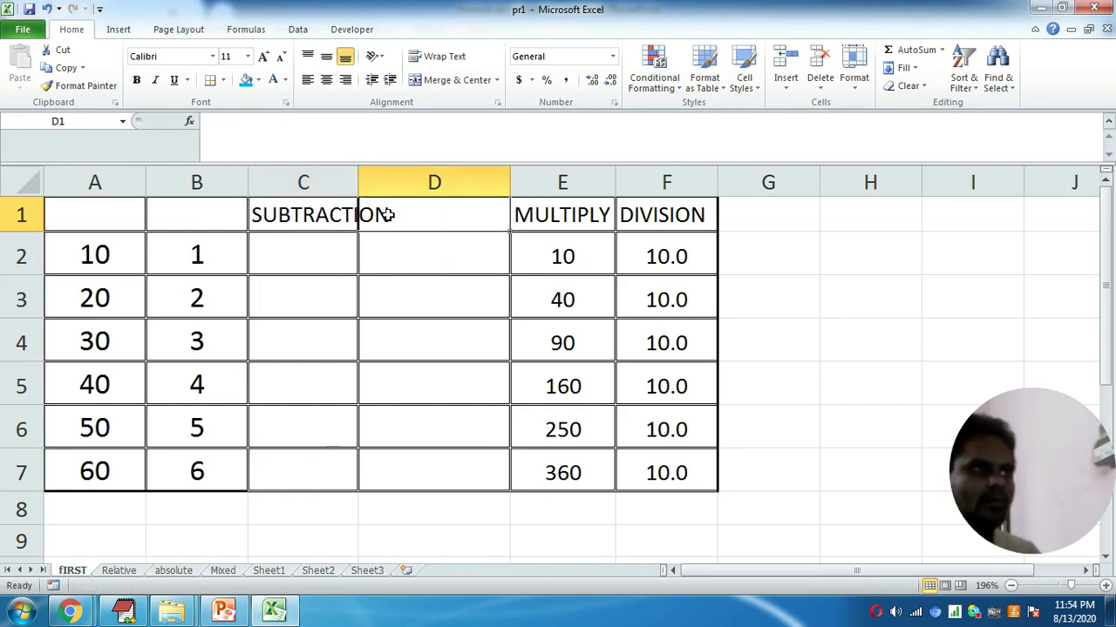
double_click(357, 168)
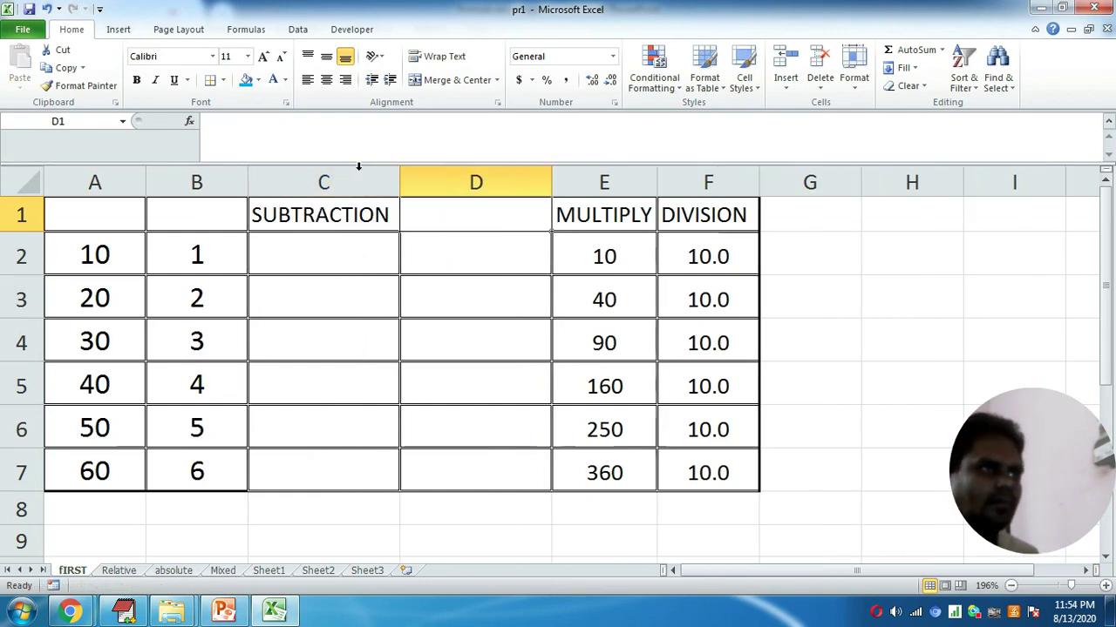
type("ADD")
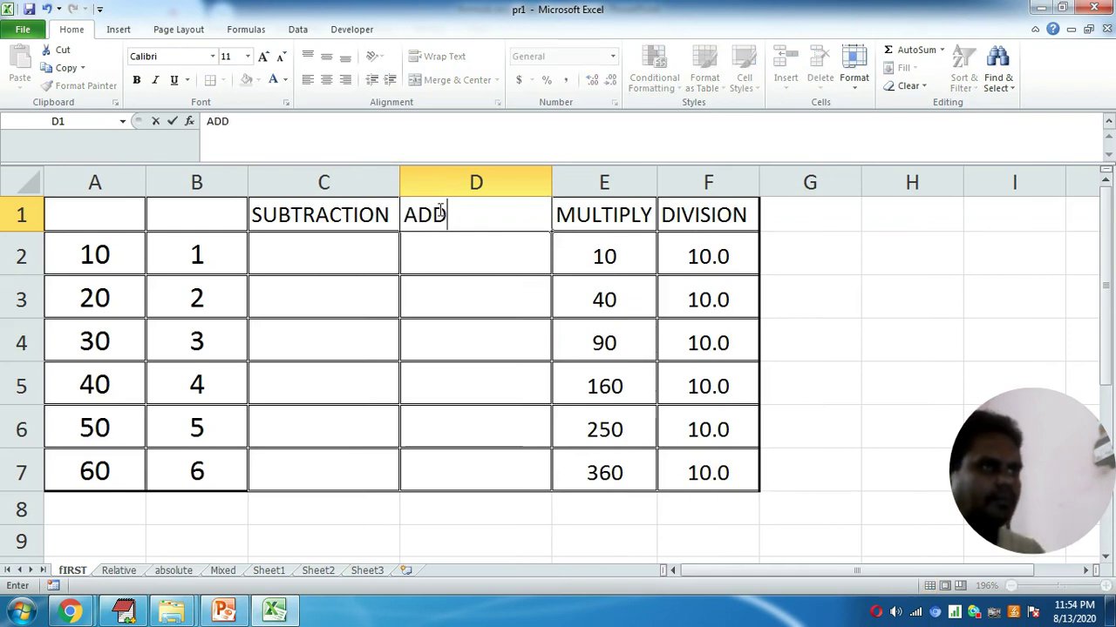
type("ITON")
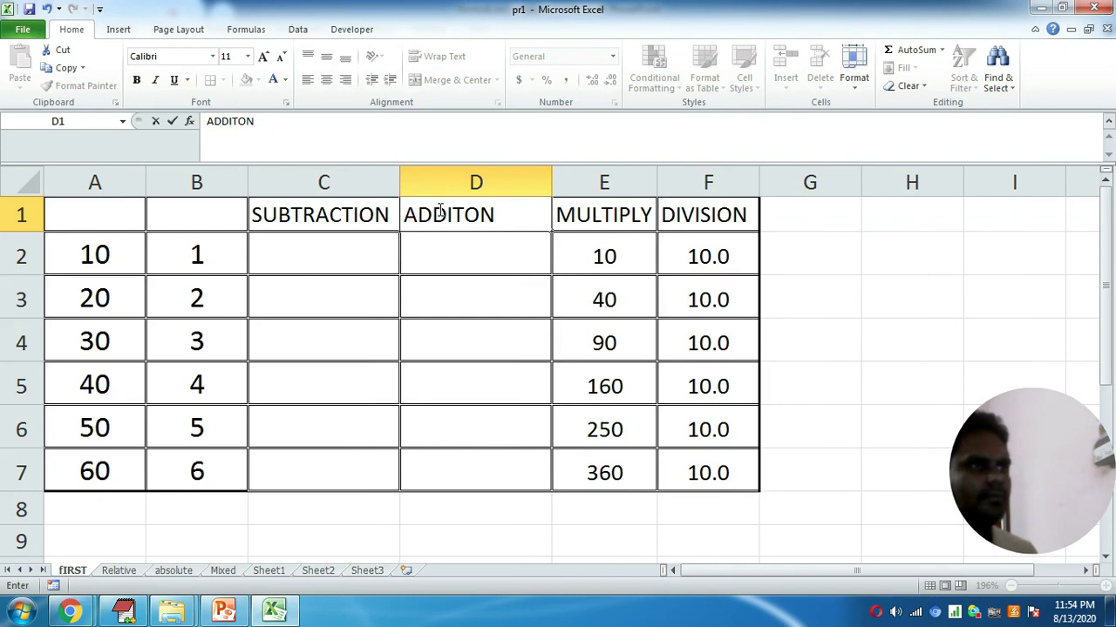
key("Return")
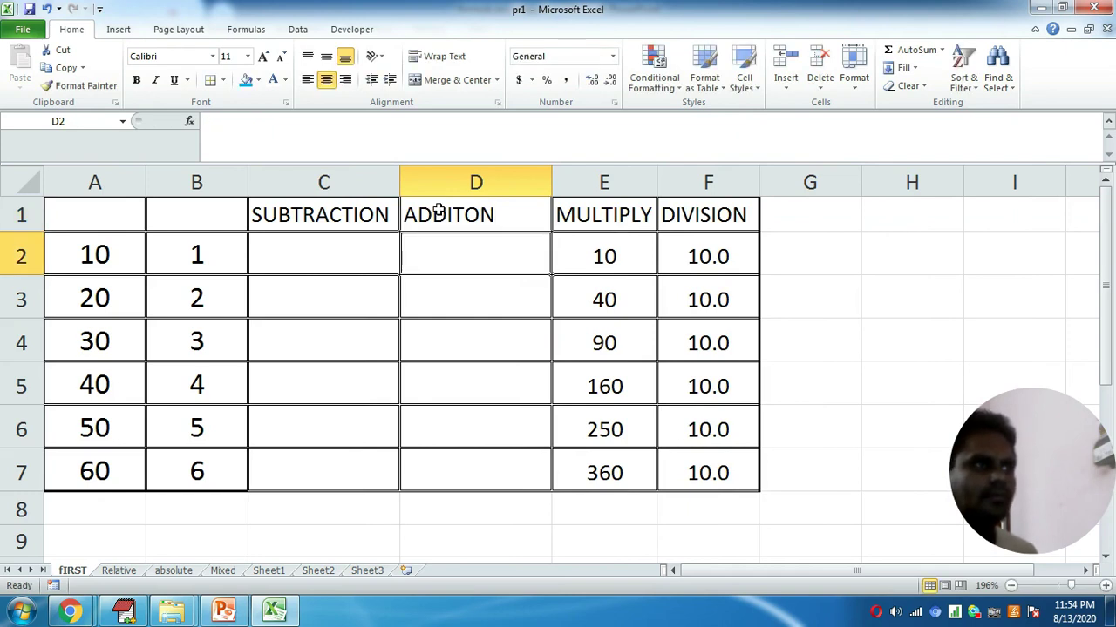
Undo the header swap and the clearing of the addition and subtraction formulas in columns C and D.
key("ctrl+z")
key("ctrl+z")
key("ctrl+z")
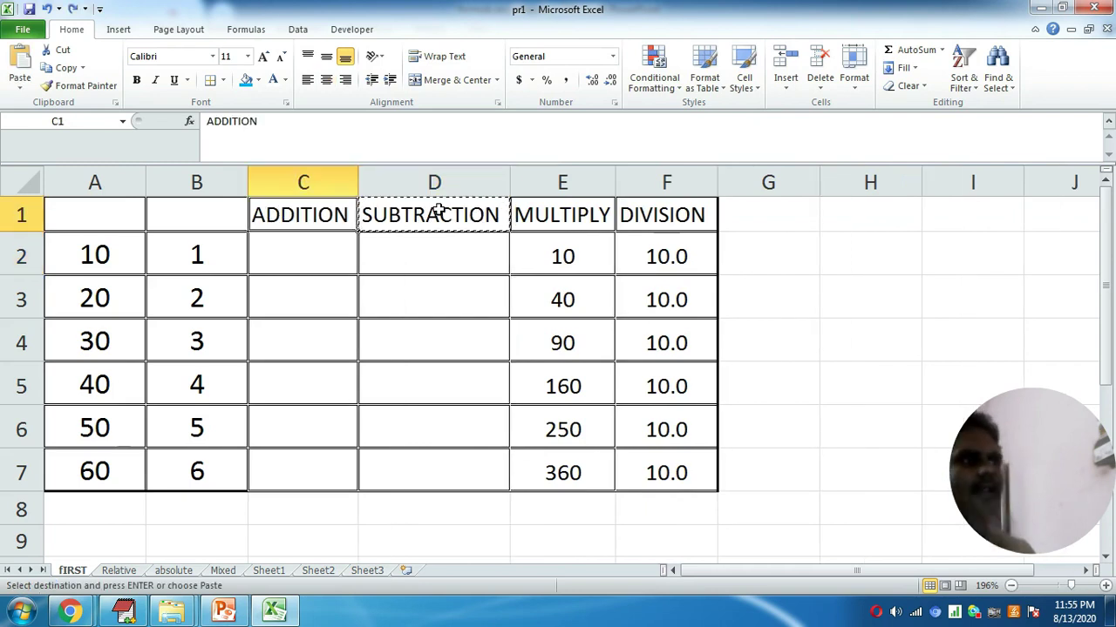
key("ctrl+y")
key("ctrl+y")
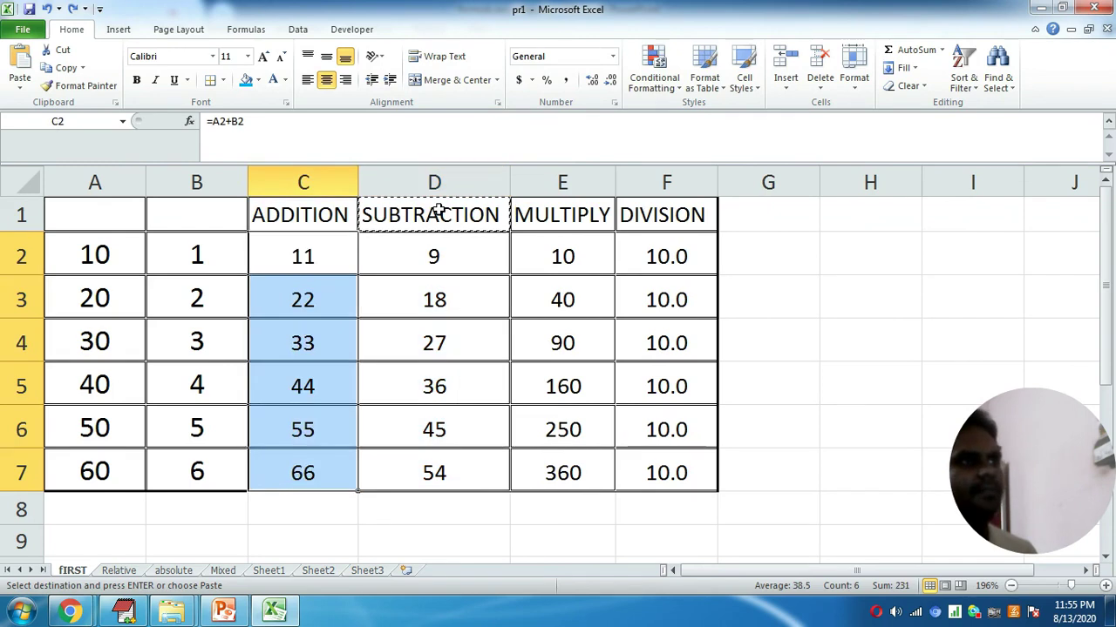
left_click(841, 337)
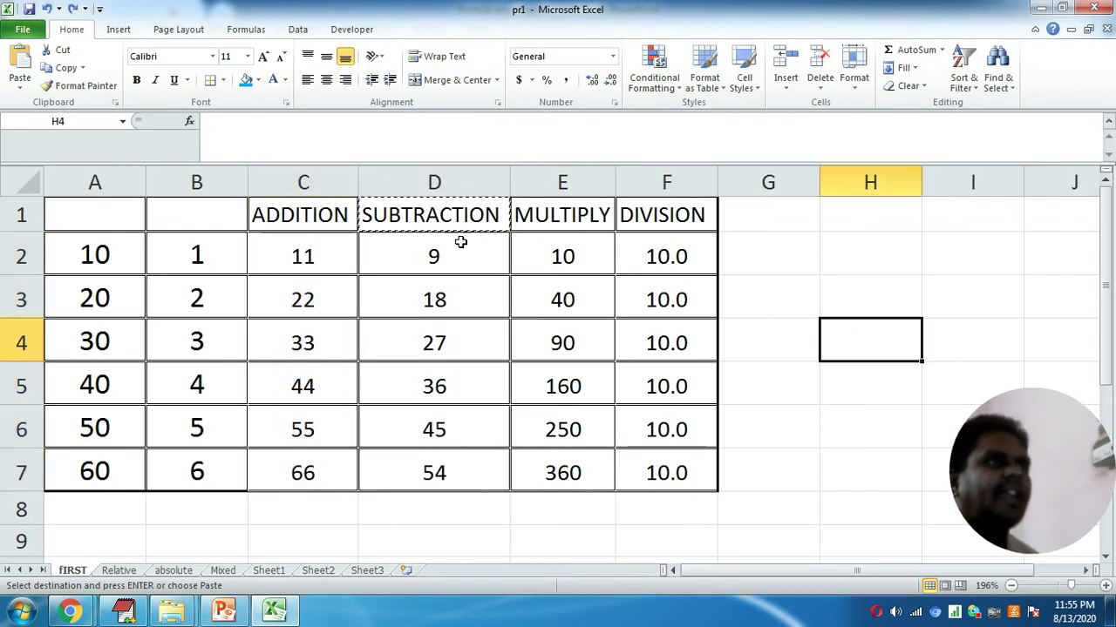
Replace the header in C1 with SUBTRACTION and widen column C to fit it.
left_click(324, 214)
key("Delete")
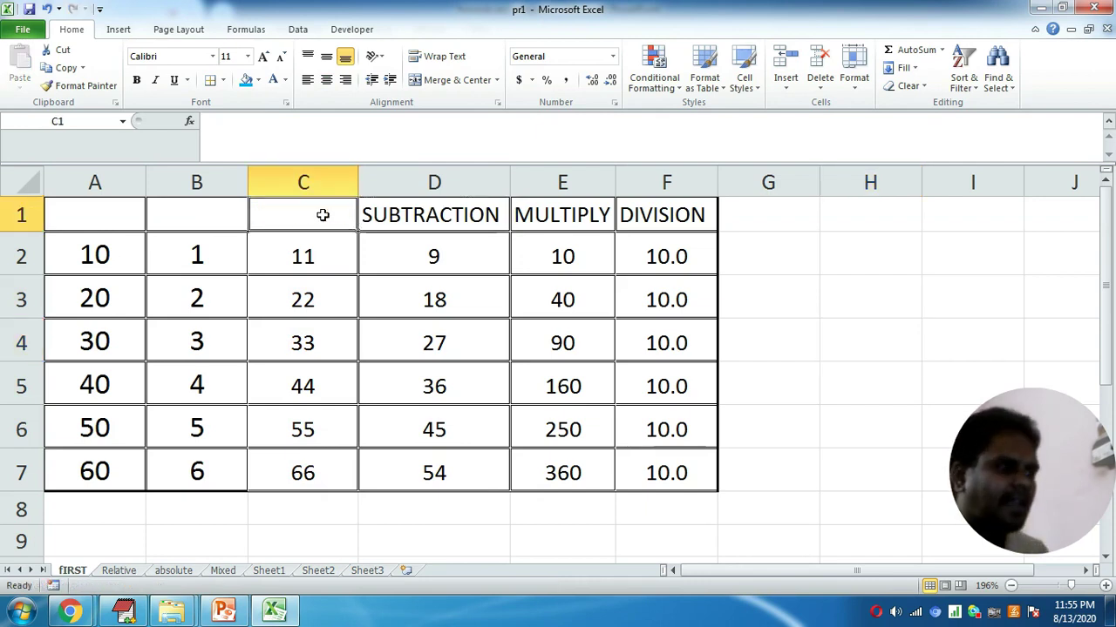
type("SUBTRA")
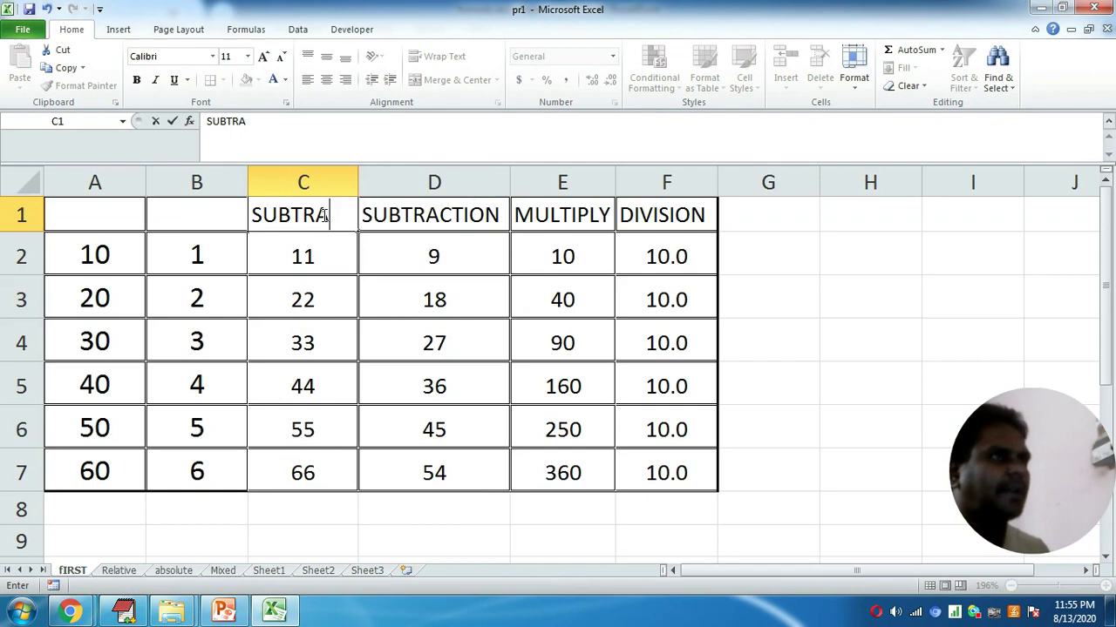
type("CTION")
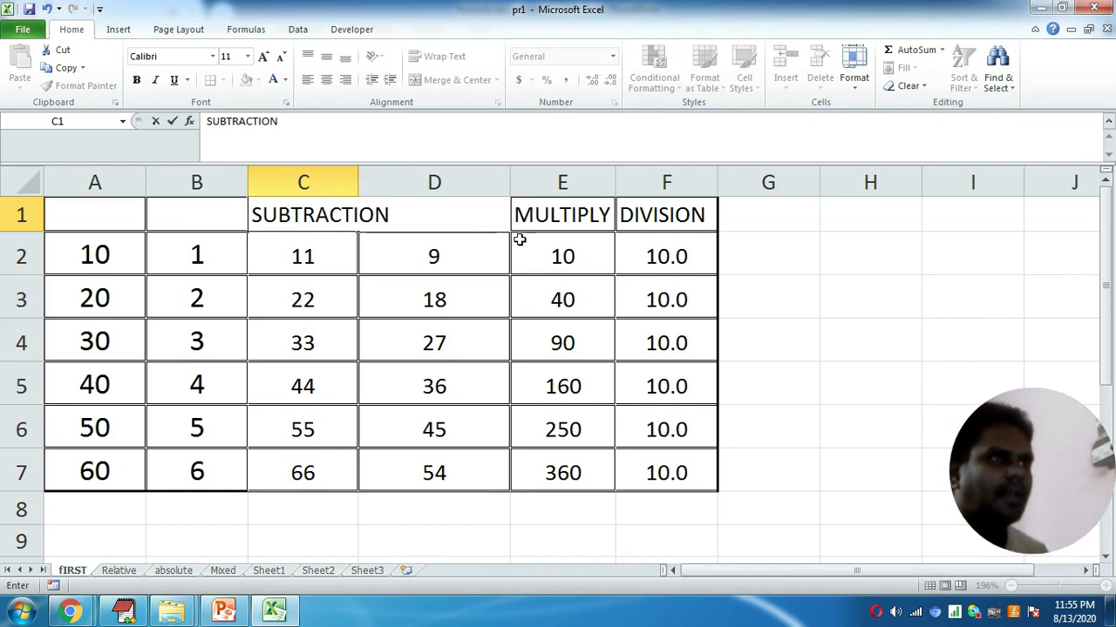
left_click(837, 288)
left_click_drag(358, 181, 399, 181)
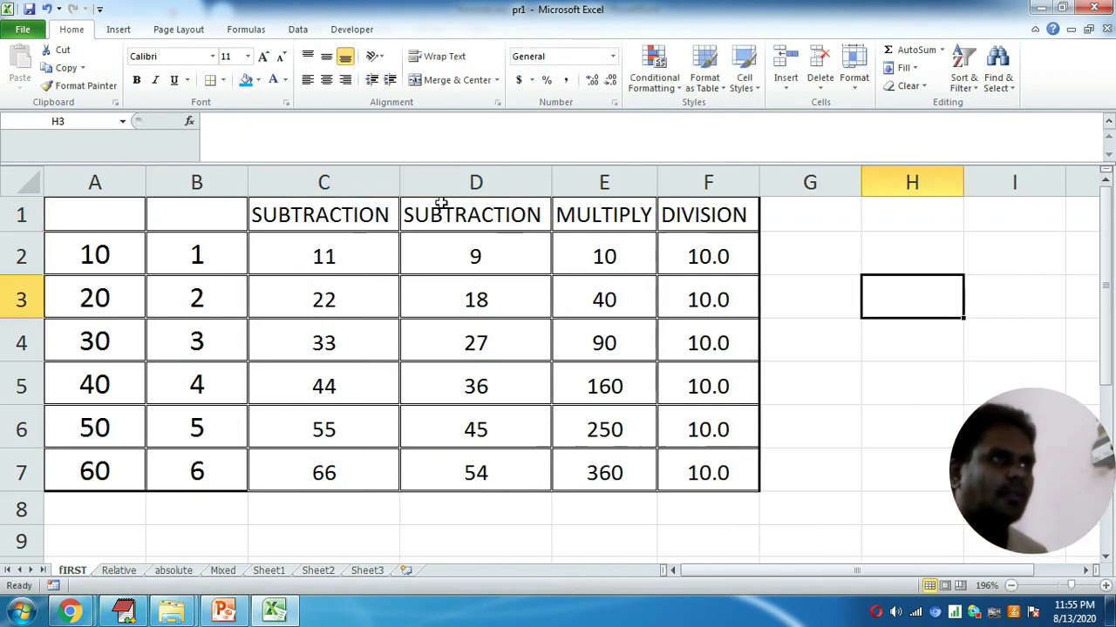
Replace the header in D1 with ADDITION.
left_click(442, 204)
type("ADDITION")
key("Return")
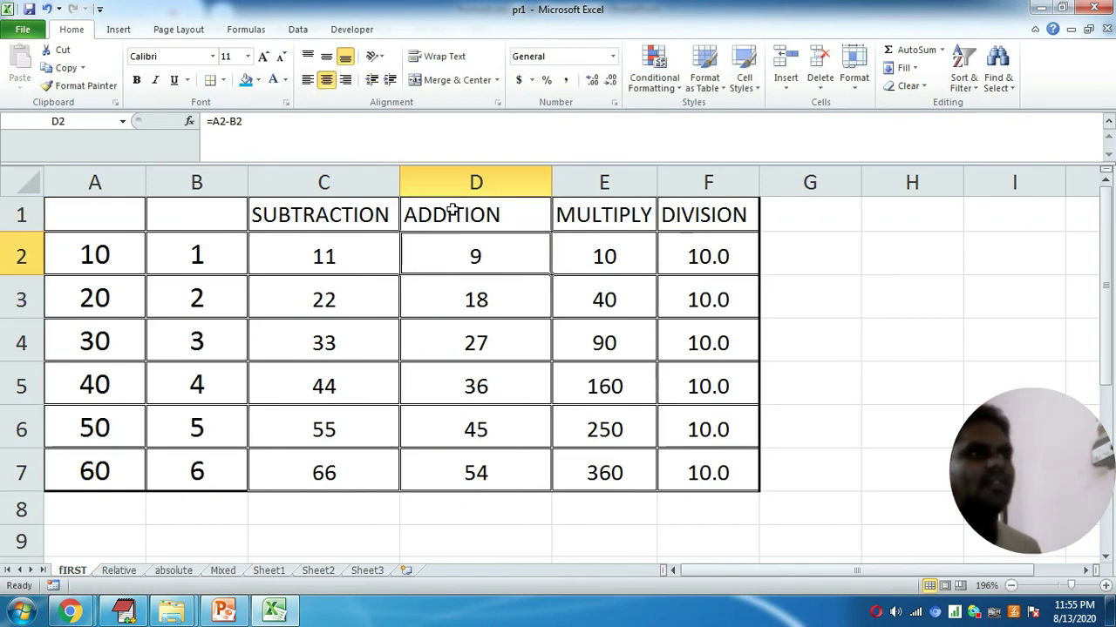
Change the formula in C2 under SUBTRACTION to =A2-B2 and reselect the cell.
left_click(330, 258)
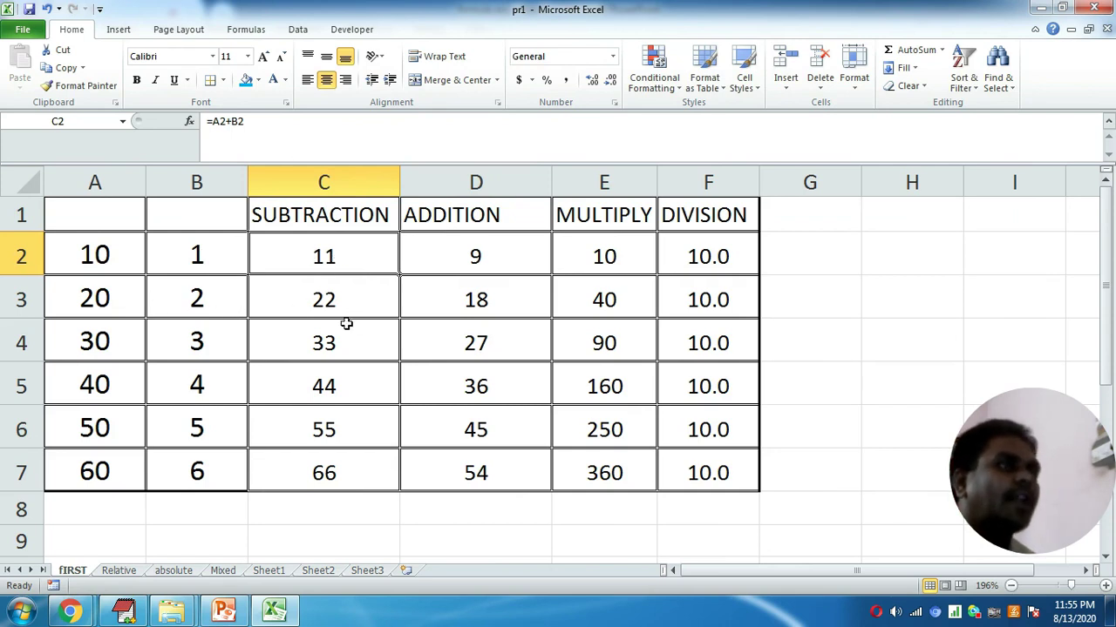
left_click(285, 121)
key("BackSpace")
key("BackSpace")
key("BackSpace")
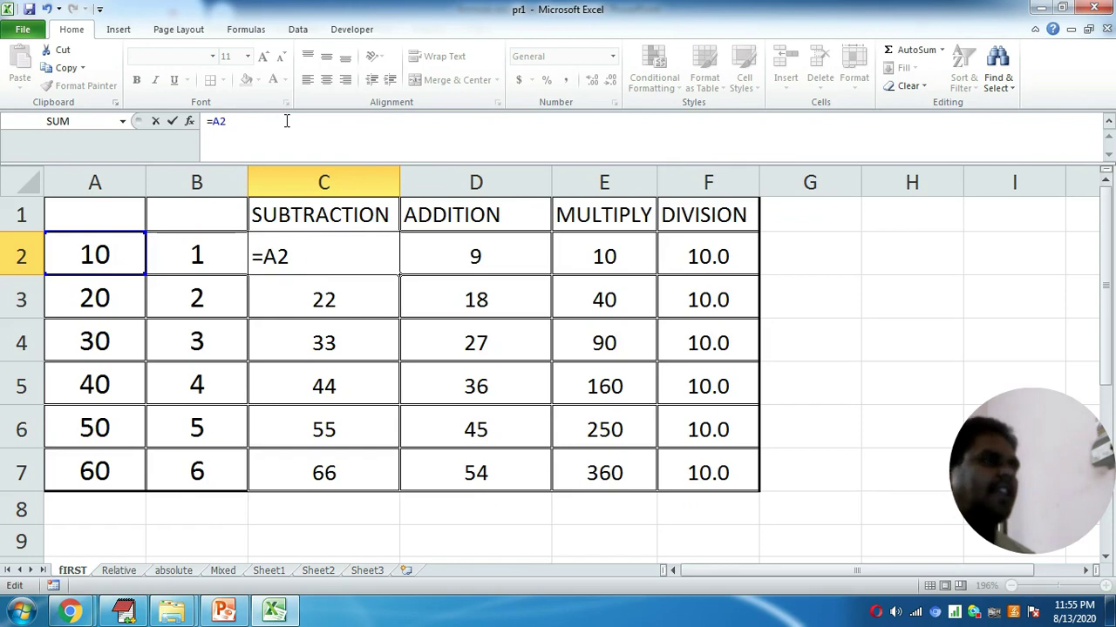
type("-B2")
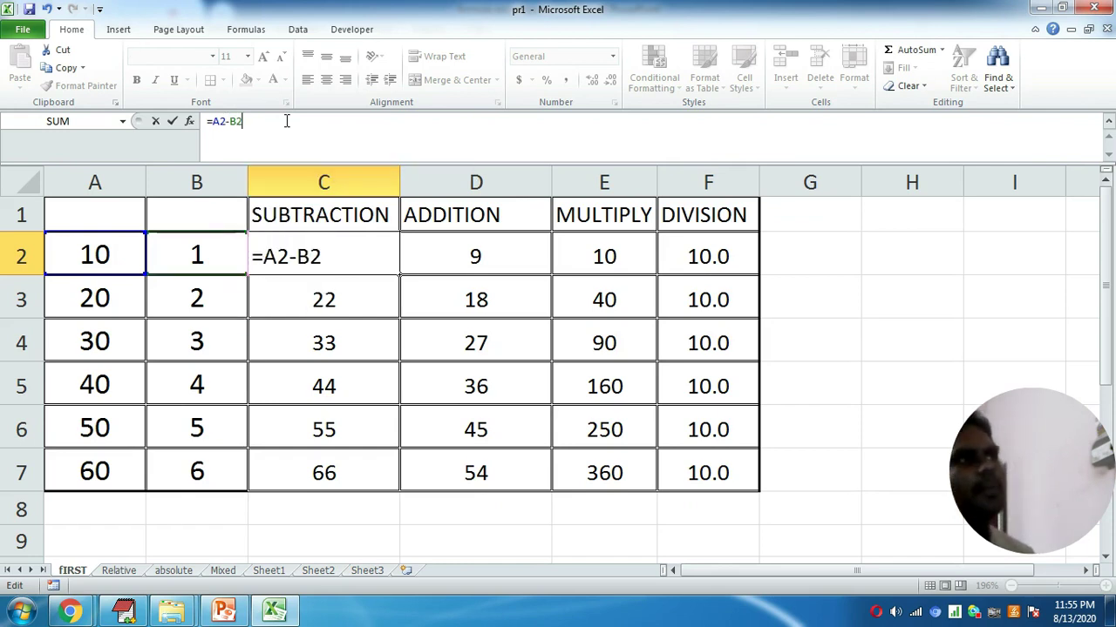
key("Return")
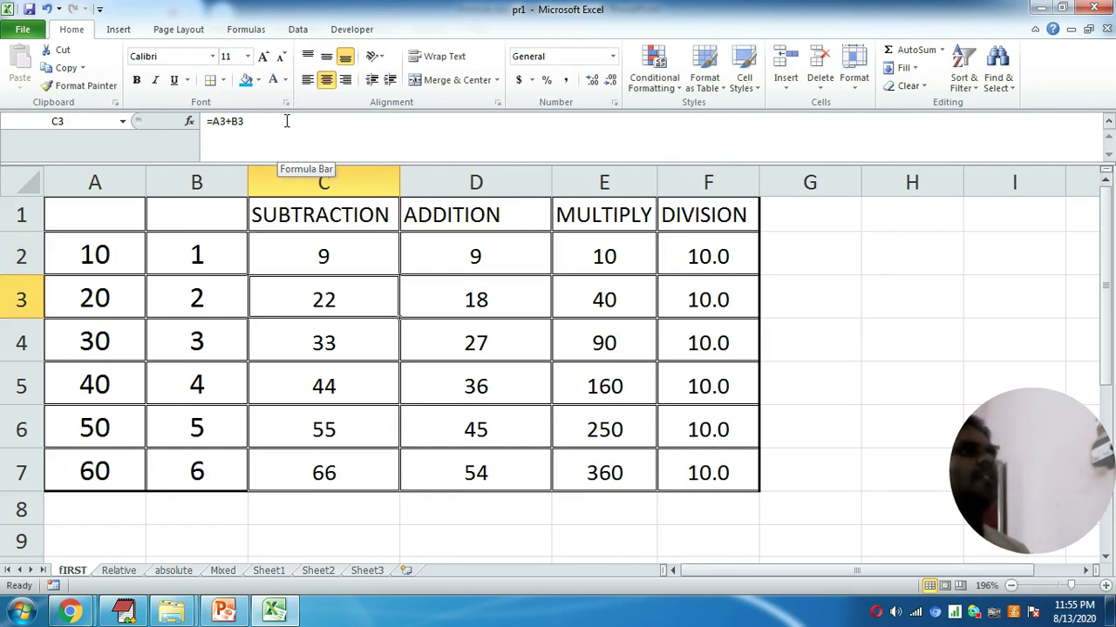
left_click(381, 258)
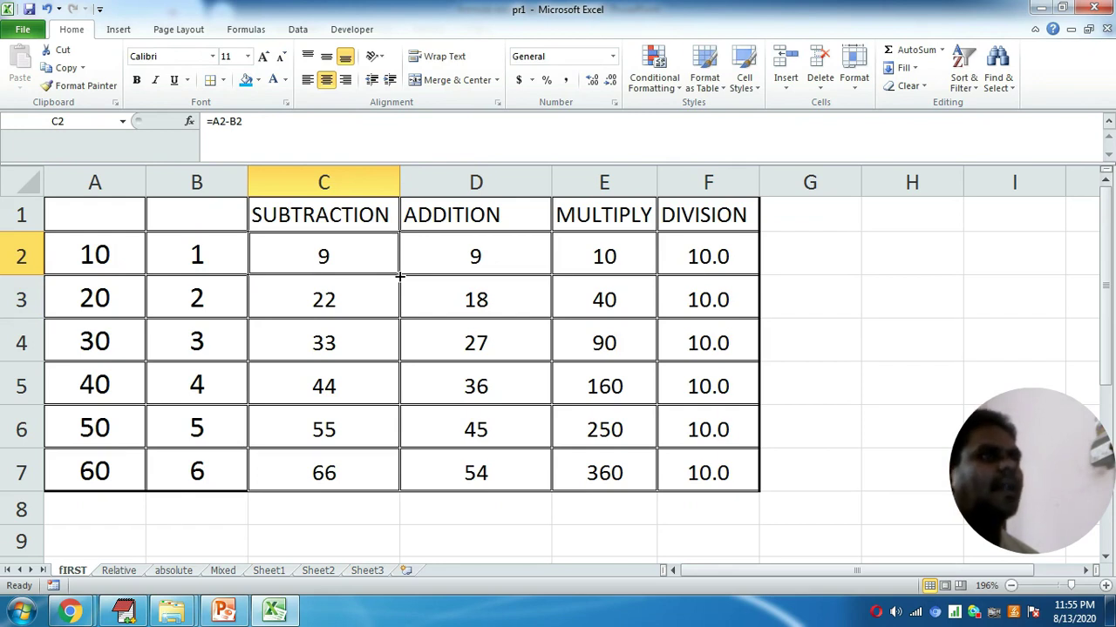
Fill the subtraction formula from C2 down through C7.
double_click(399, 276)
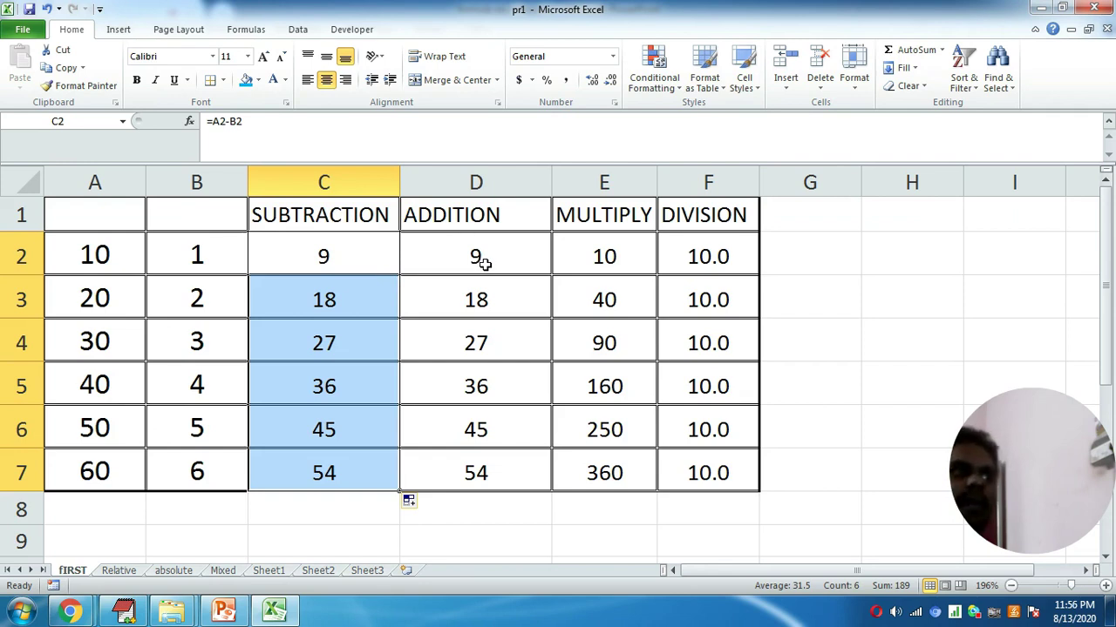
Change the formula in D2 under ADDITION to =A2+B2 and fill it down through D7.
left_click(484, 261)
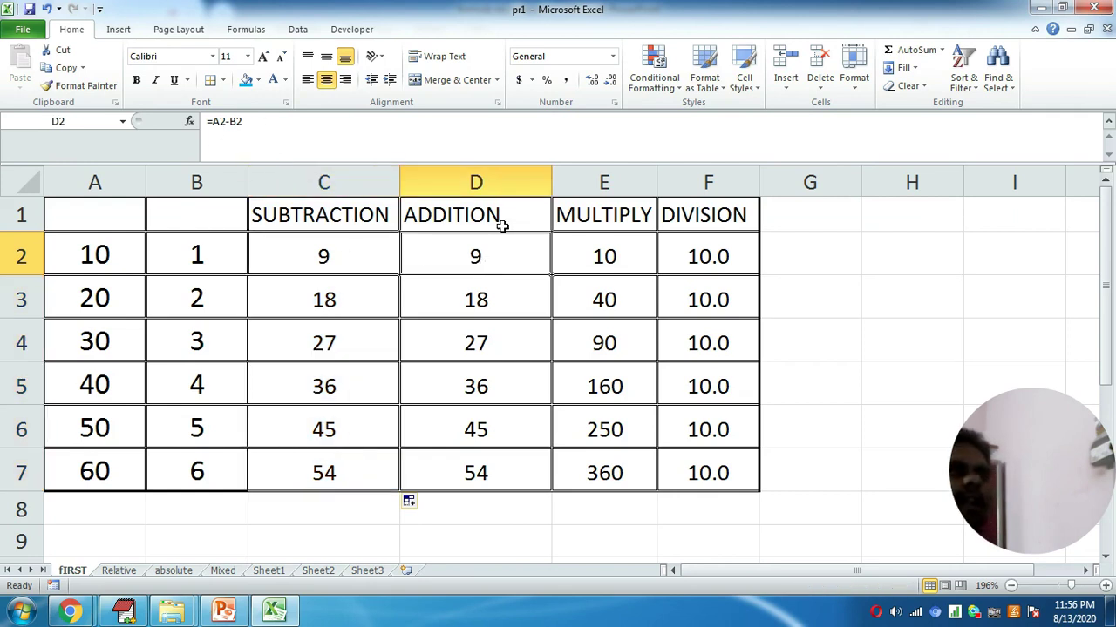
left_click(291, 125)
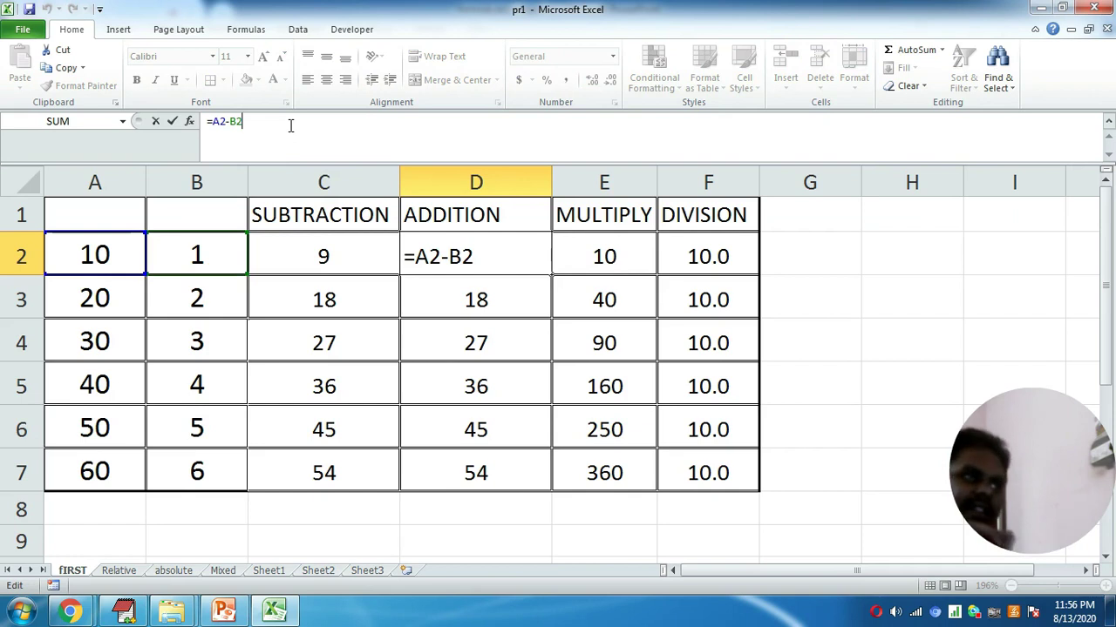
key("BackSpace")
key("BackSpace")
key("BackSpace")
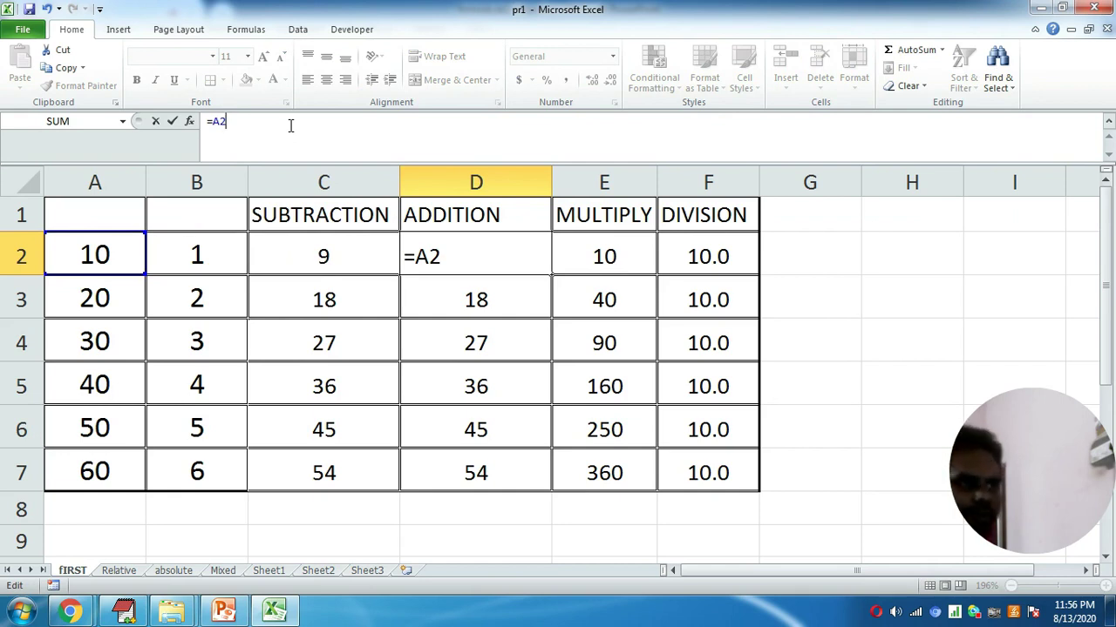
type("+B2")
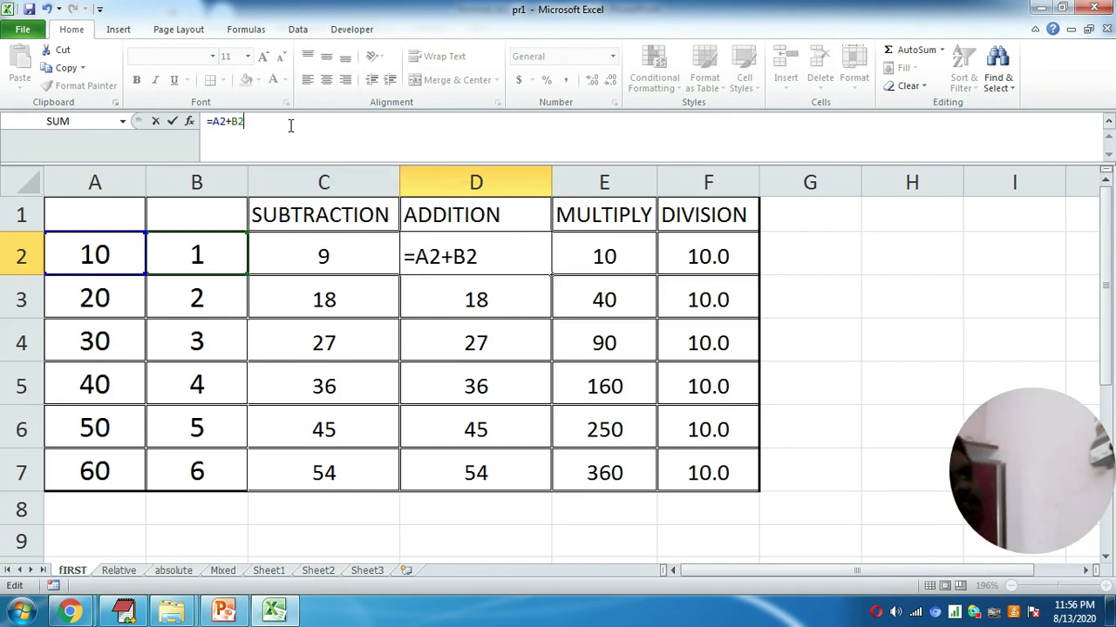
key("Return")
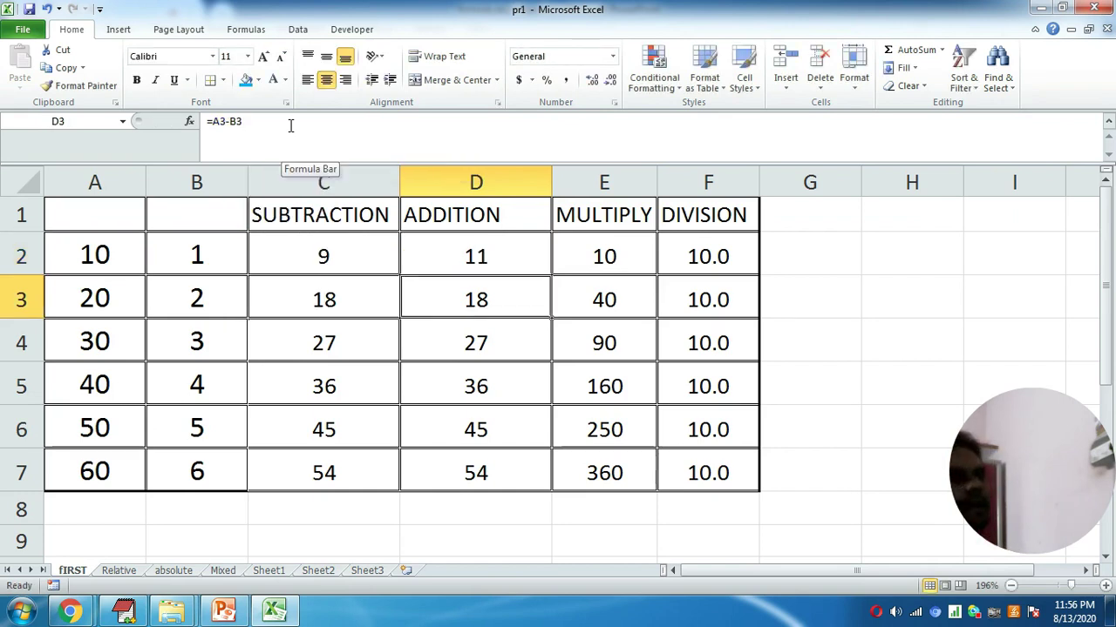
left_click(530, 251)
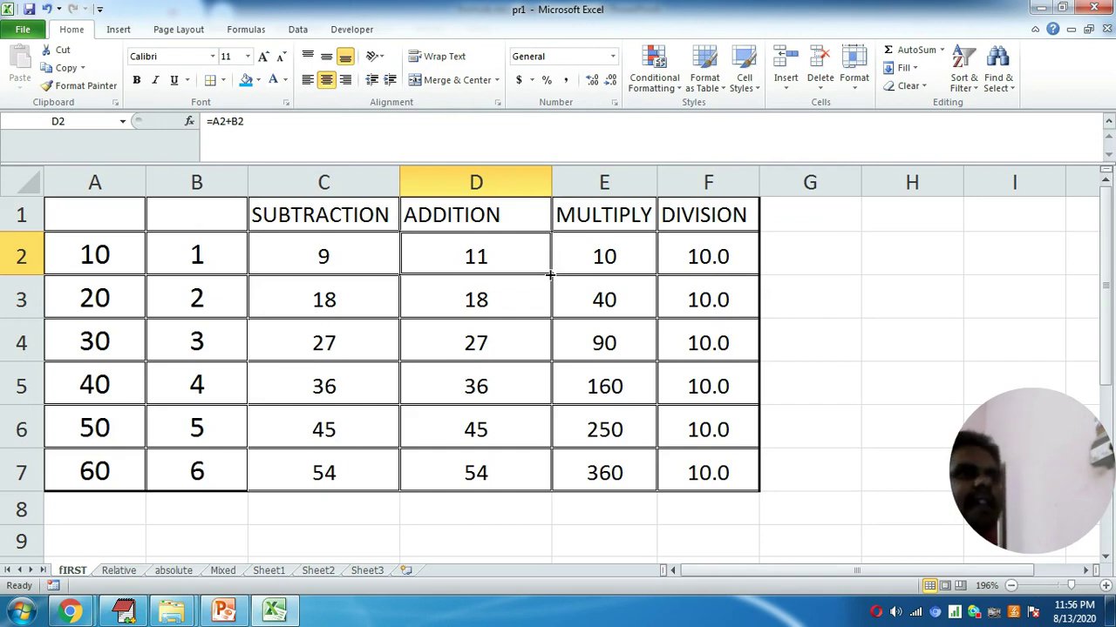
double_click(550, 275)
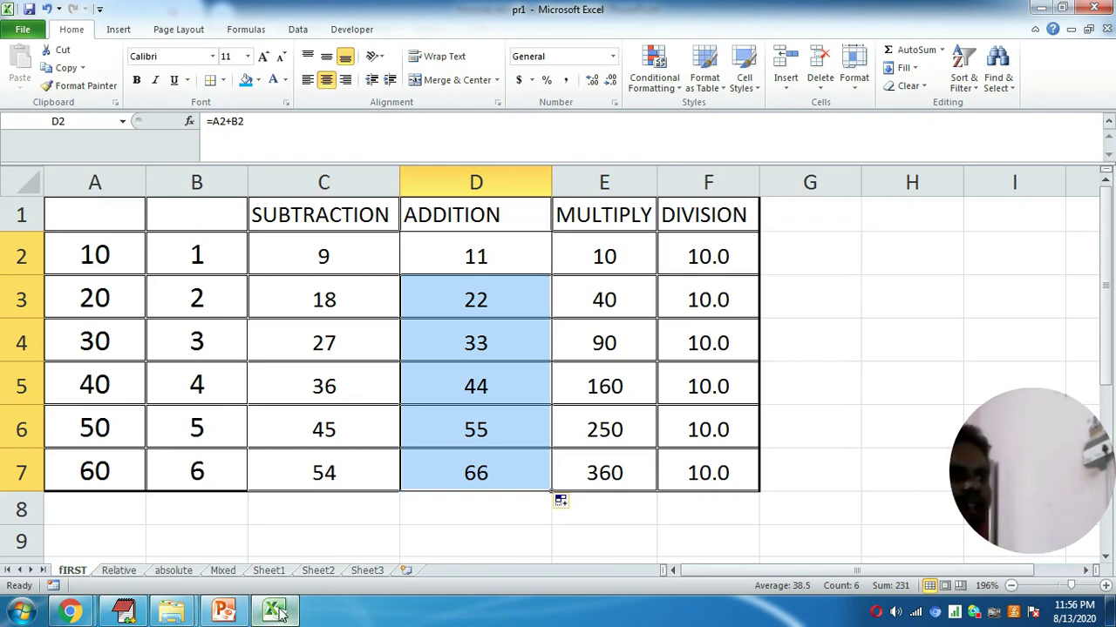
Examine the corrected formulas in C2 and D2, highlighting the A2 reference in the addition formula.
mouse_move(277, 614)
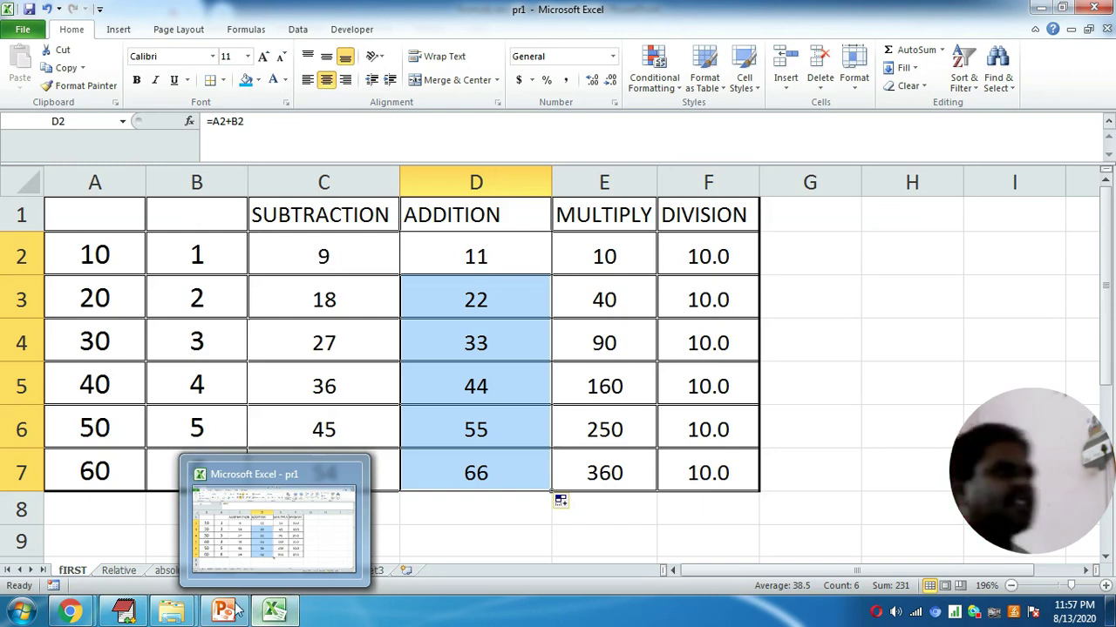
left_click(345, 254)
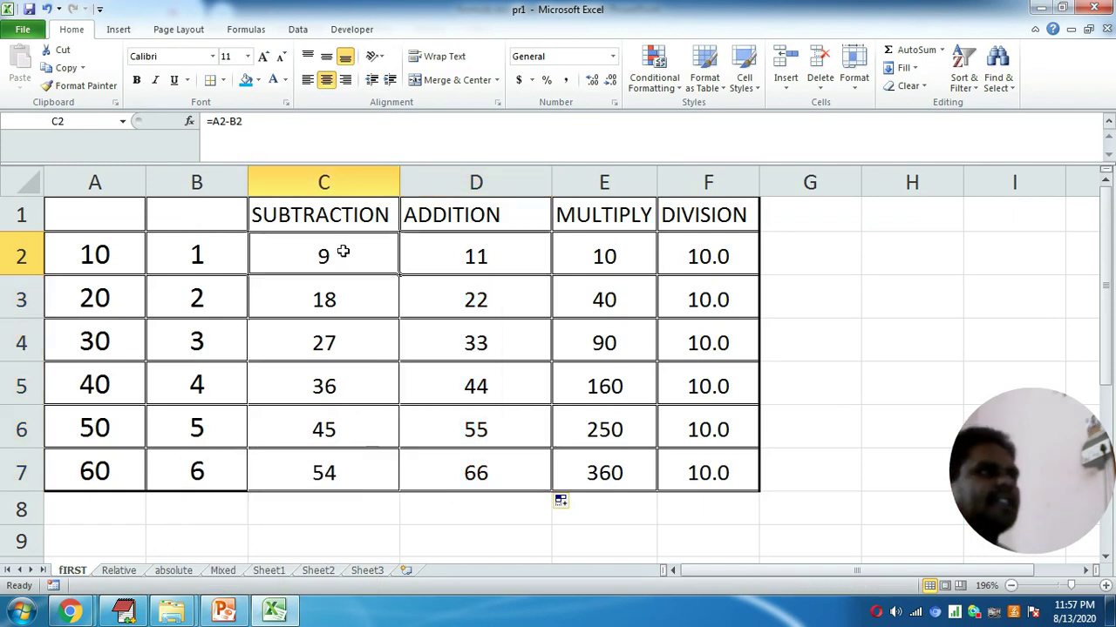
left_click(460, 259)
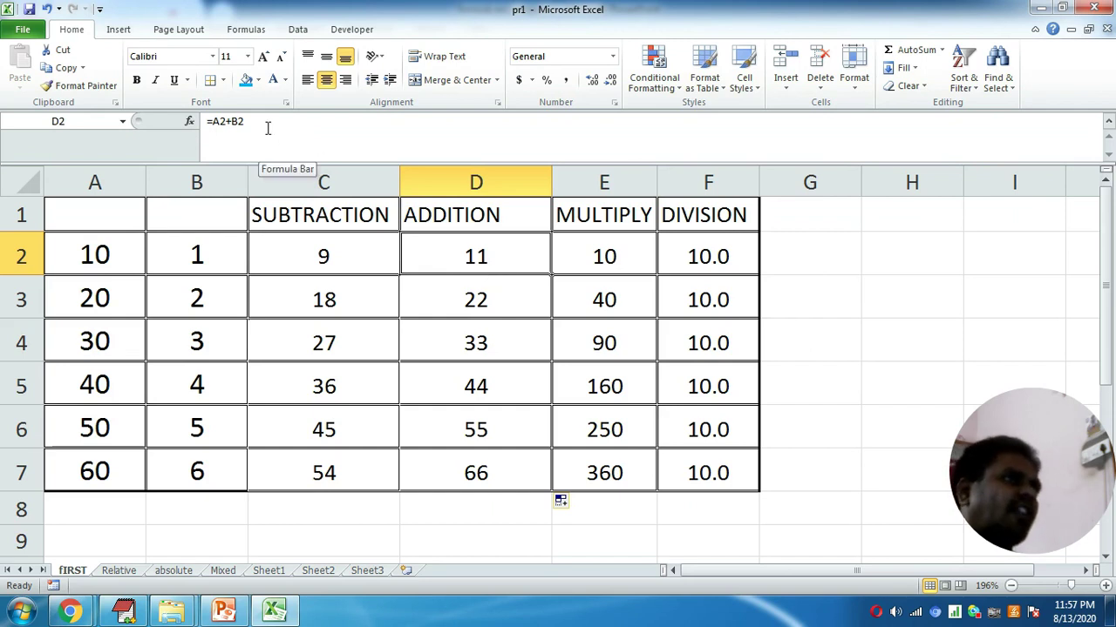
left_click_drag(212, 123, 228, 123)
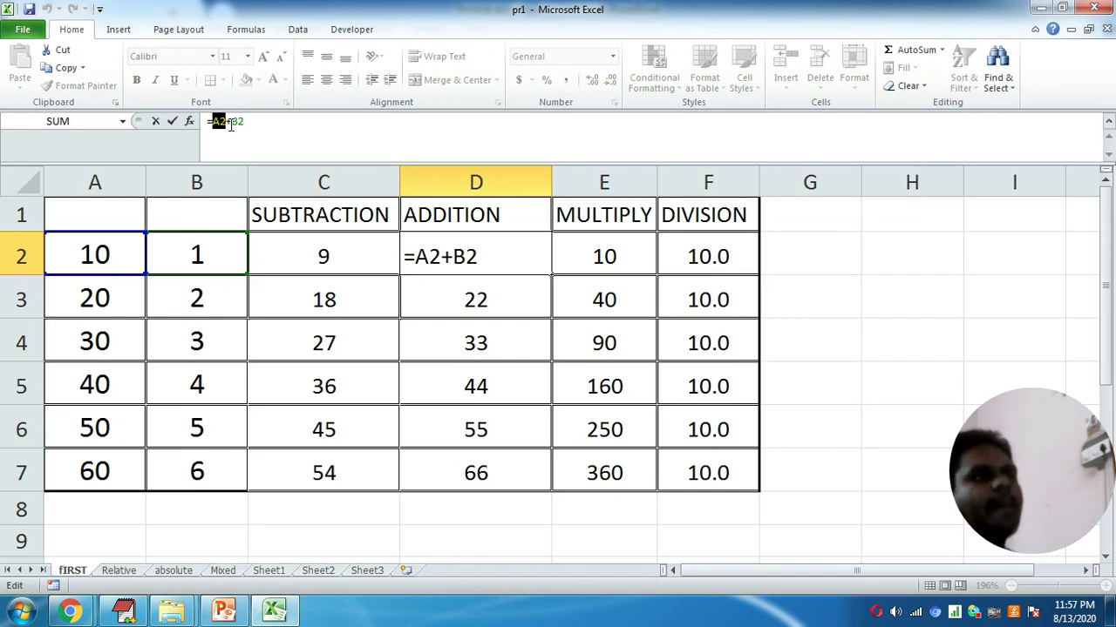
key("Return")
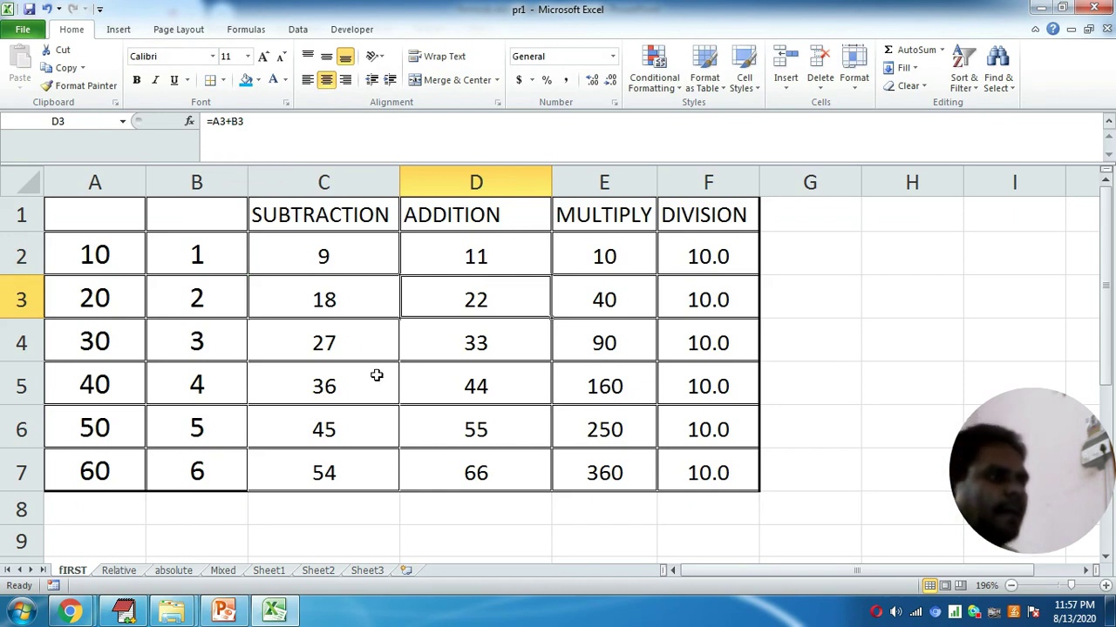
Switch to the PowerPoint presentation, start its slide show and go to the Edit a Formula slide.
left_click(224, 612)
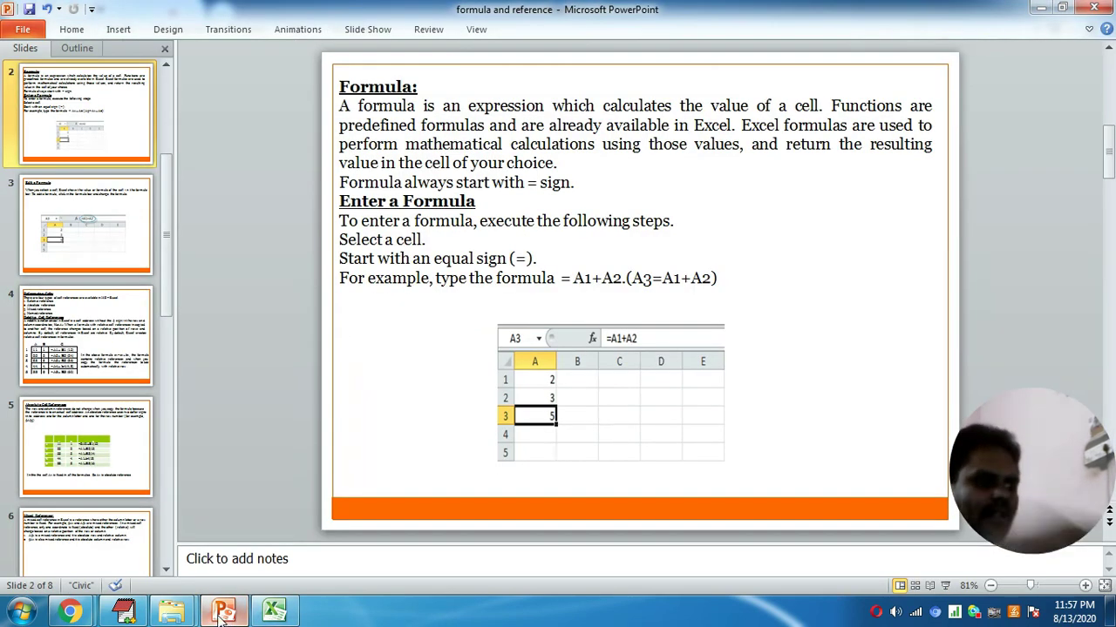
key("F5")
key("Right")
key("Right")
key("Left")
key("Right")
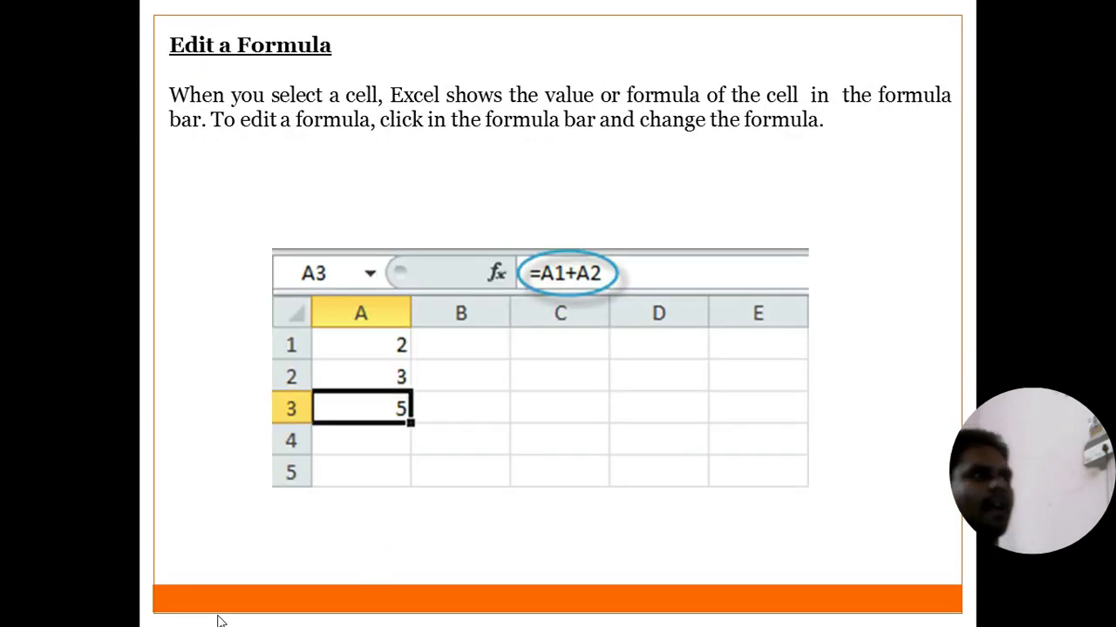
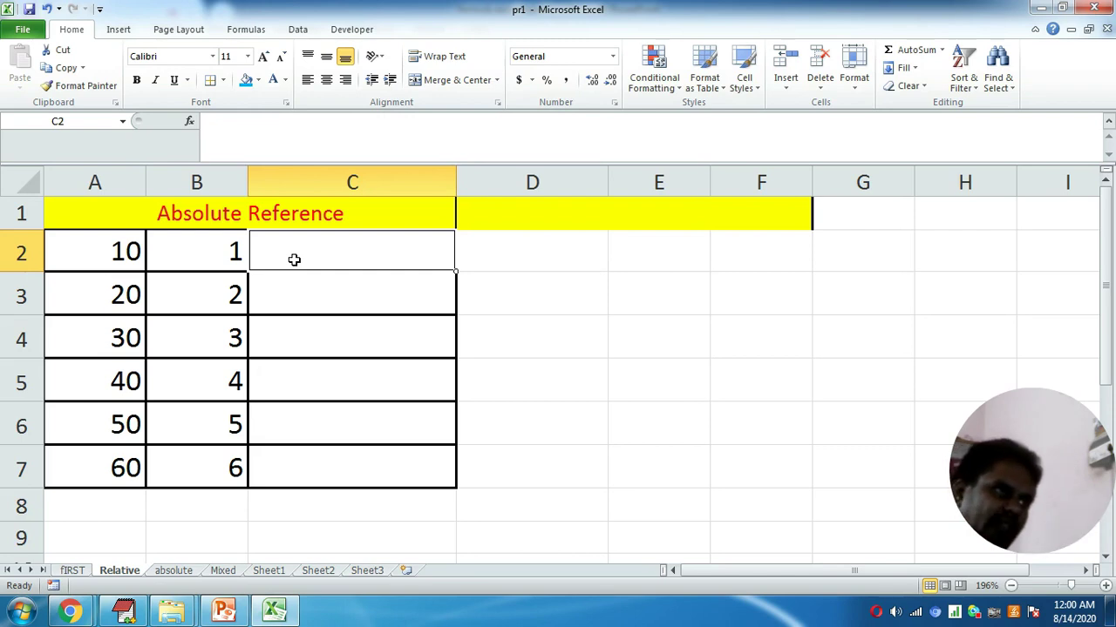
Enter the formula =A2+B2 in C2 of the Relative sheet.
type("=")
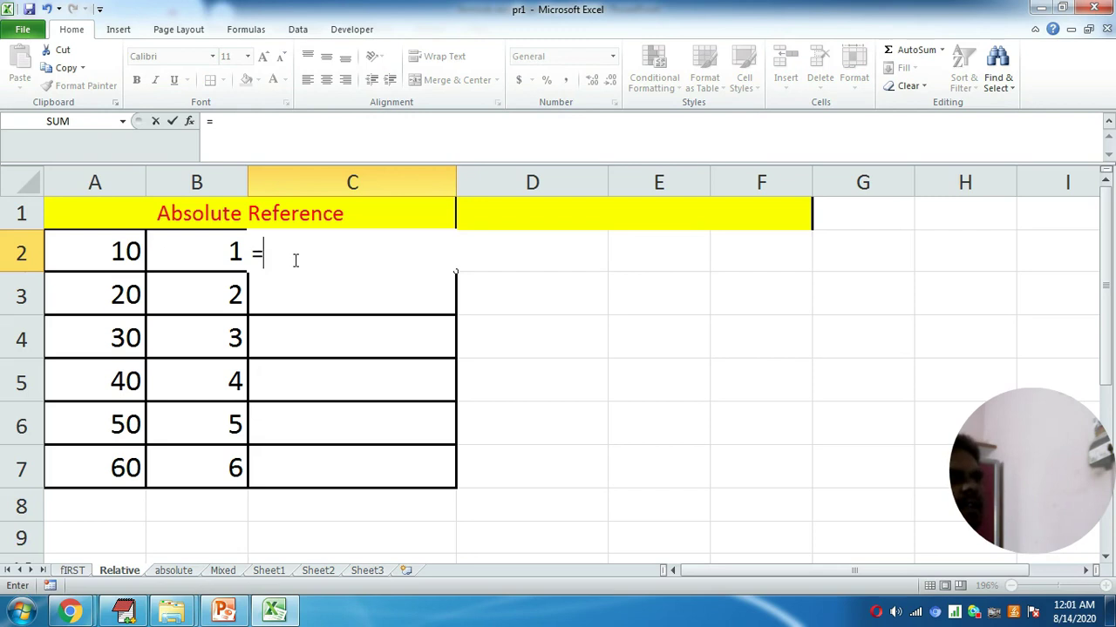
type("A2+B2")
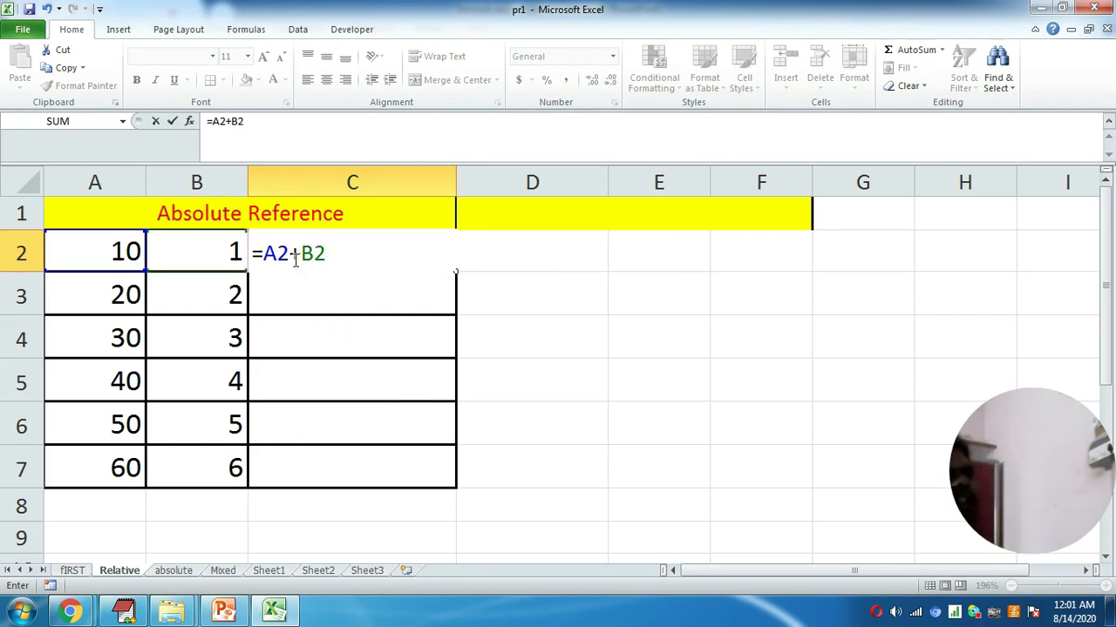
key("Return")
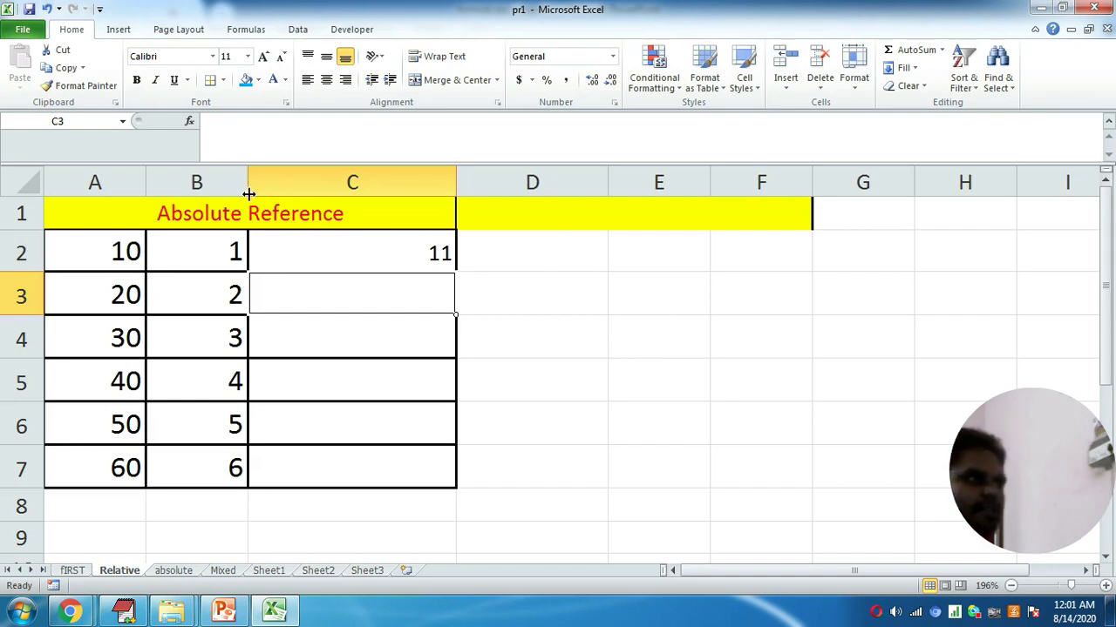
Centre the contents of A2:C7 horizontally and fill the formula in C2 down through C7.
left_click_drag(113, 253, 374, 449)
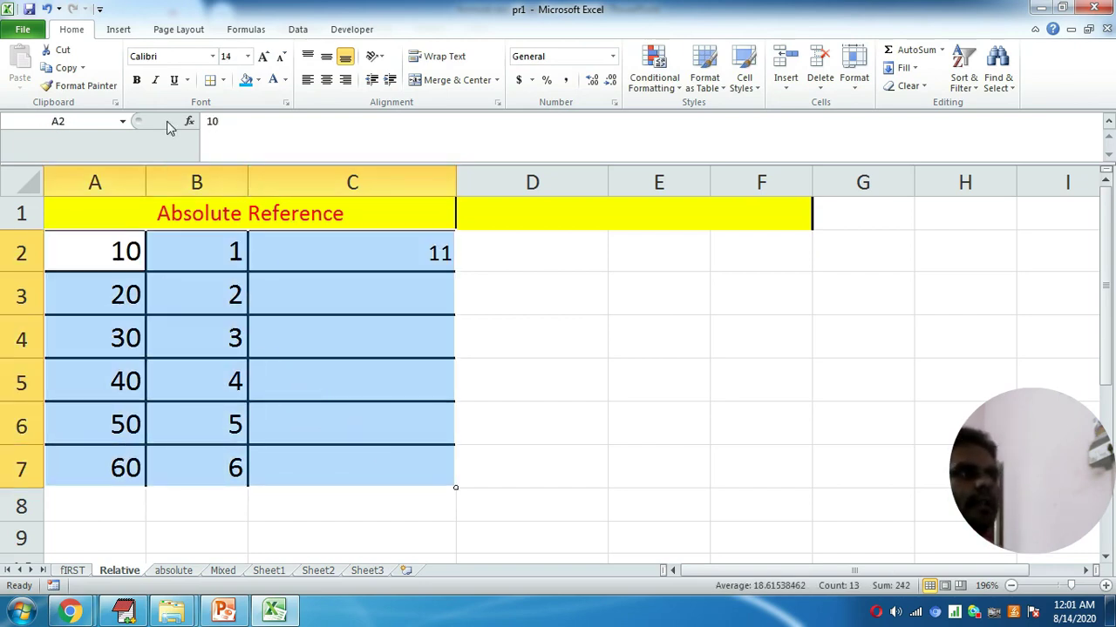
left_click(326, 79)
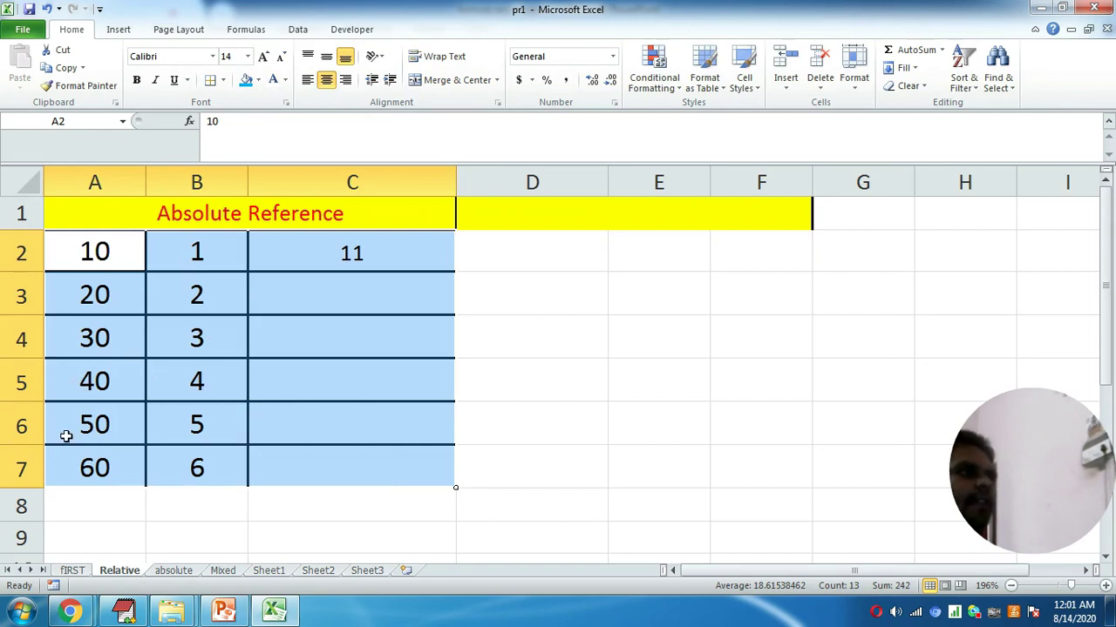
left_click(388, 246)
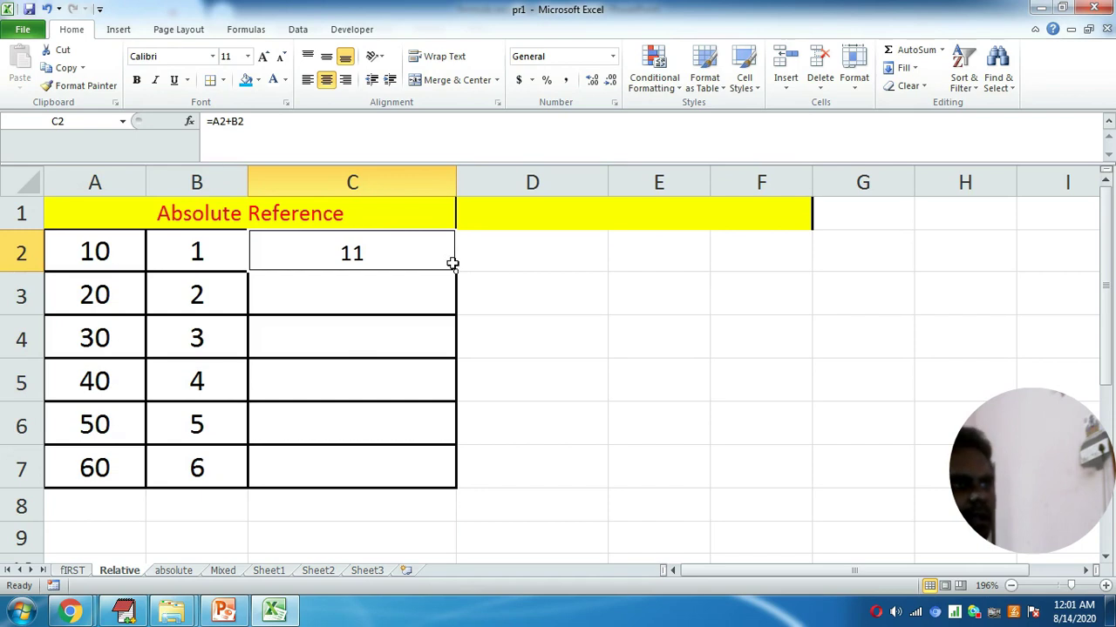
left_click_drag(455, 270, 449, 470)
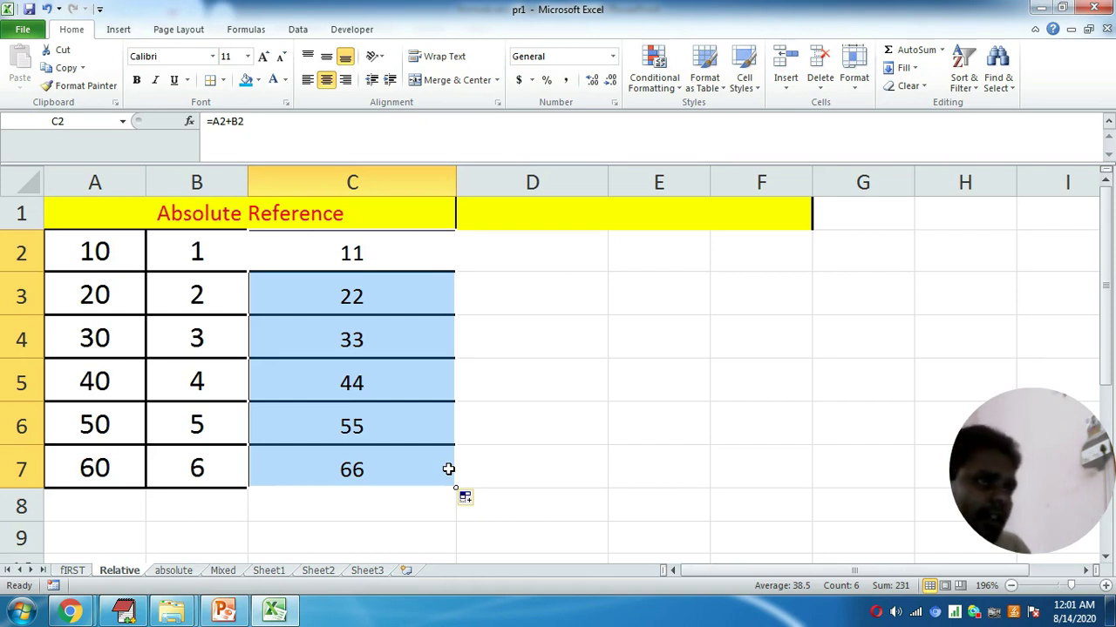
Examine how the row references change in the filled formulas from C2 to C7 on the Relative sheet.
left_click(369, 251)
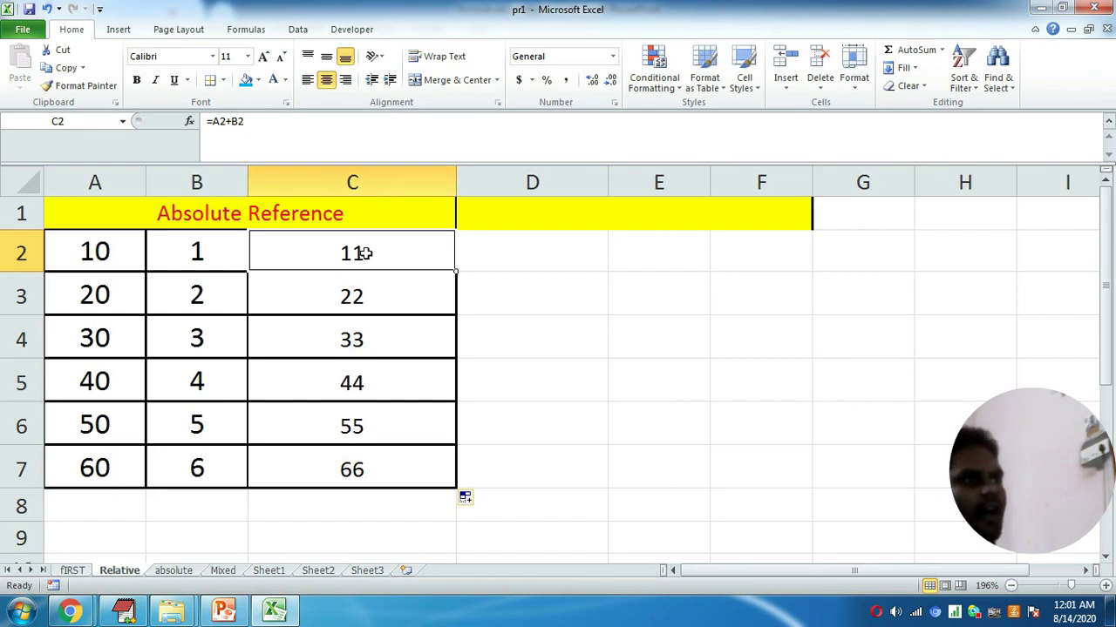
left_click(279, 124)
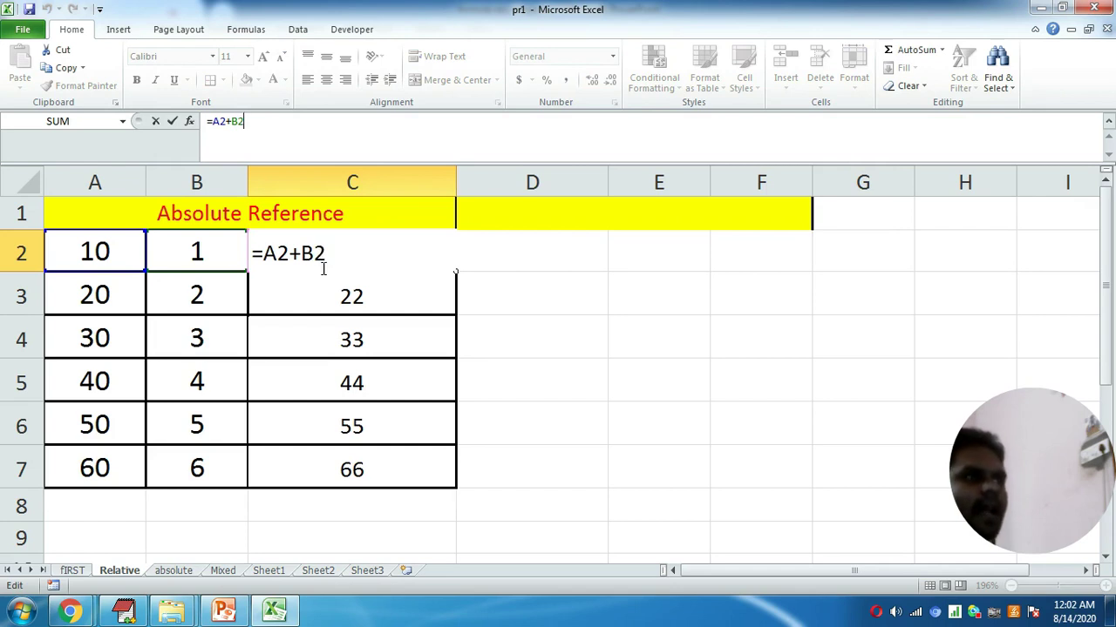
left_click(385, 291)
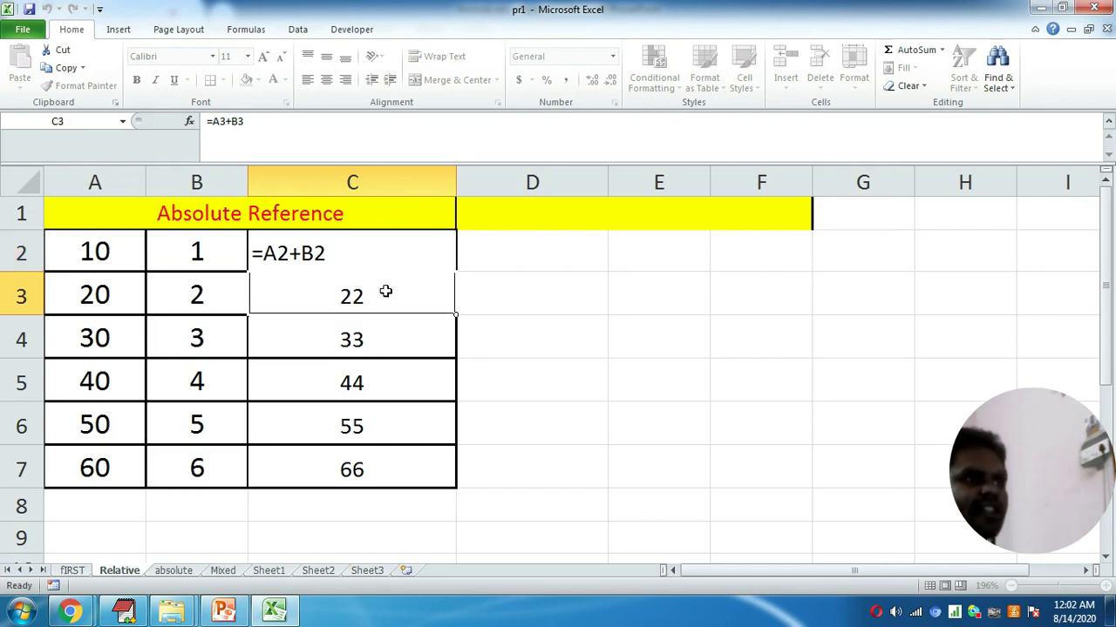
left_click(520, 328)
left_click(398, 299)
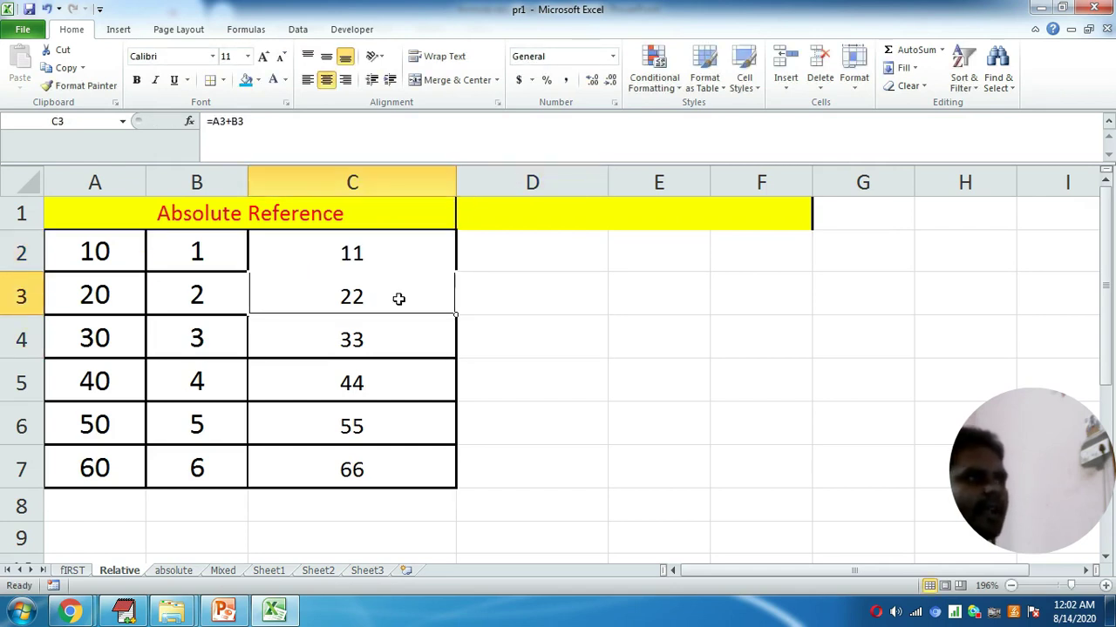
left_click(263, 121)
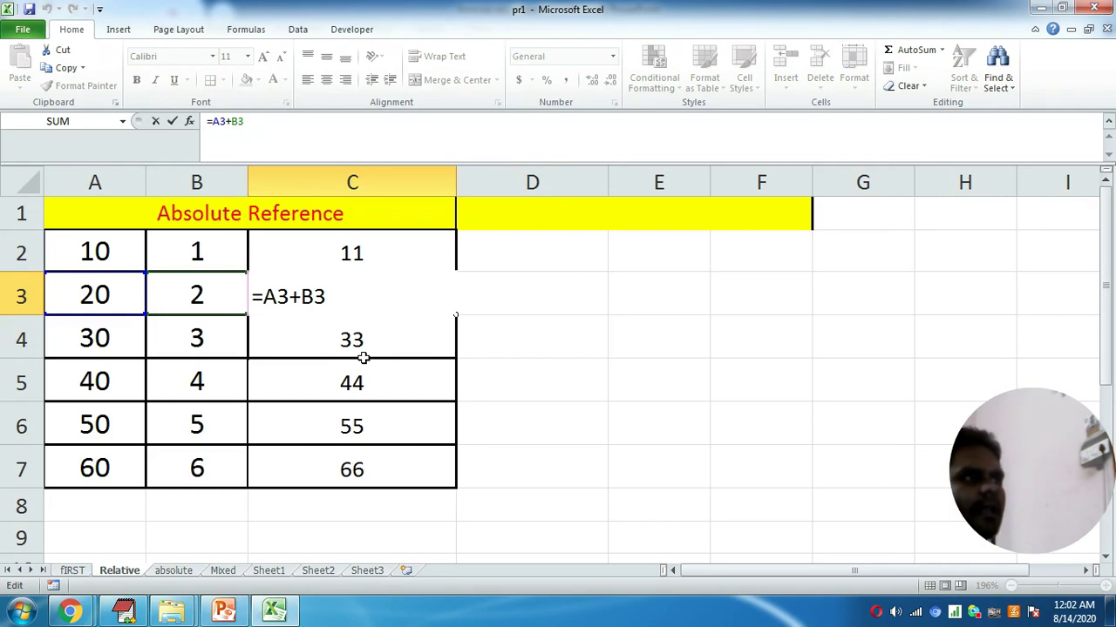
key("Return")
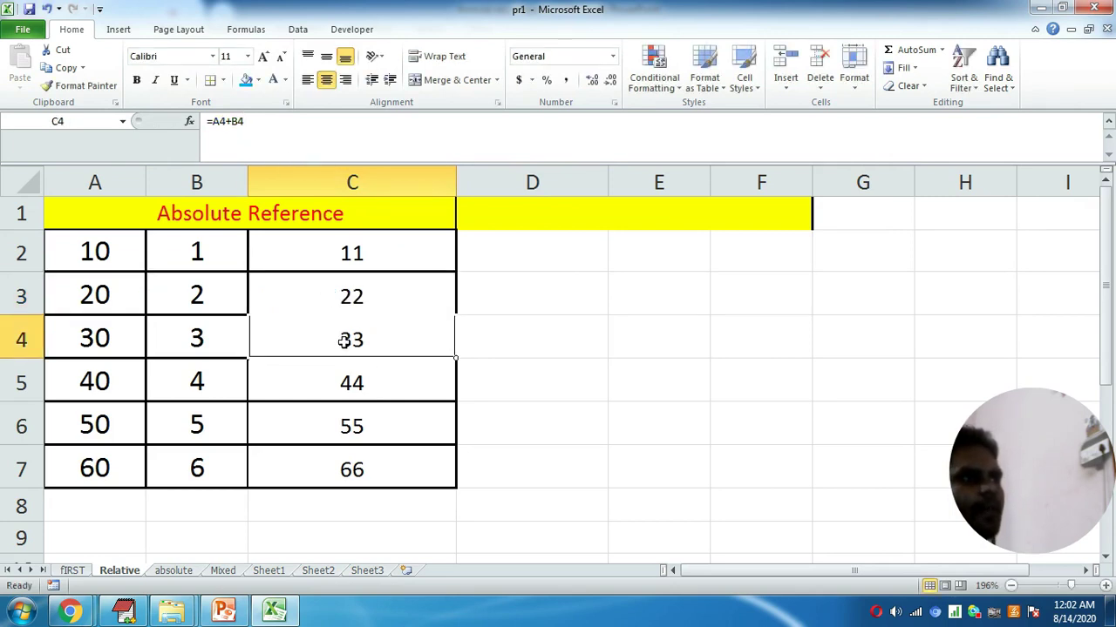
left_click(356, 380)
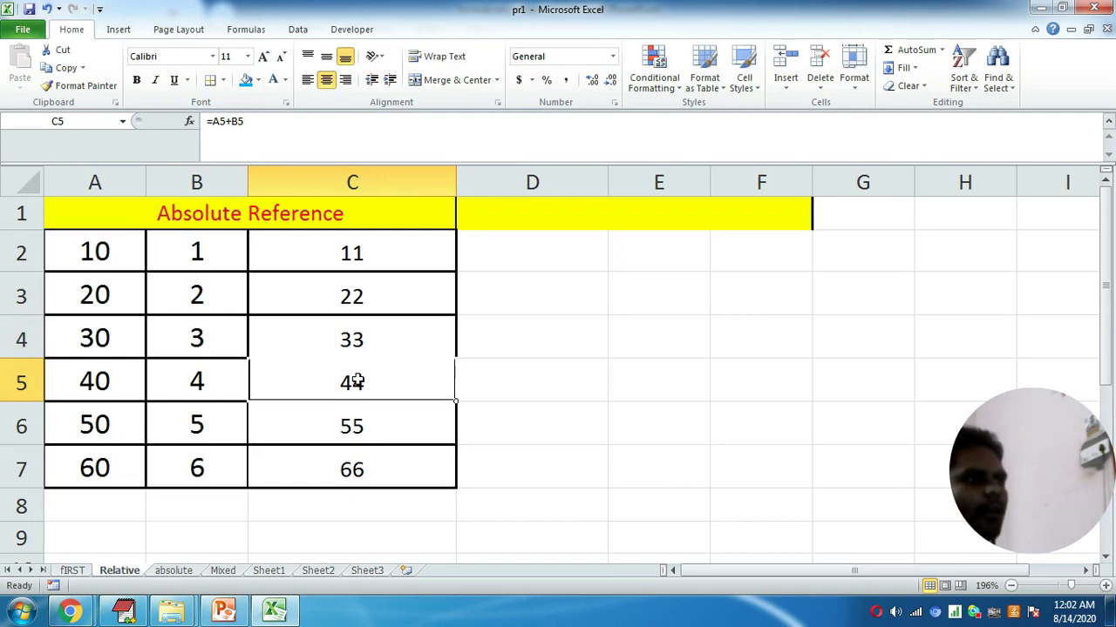
left_click(268, 122)
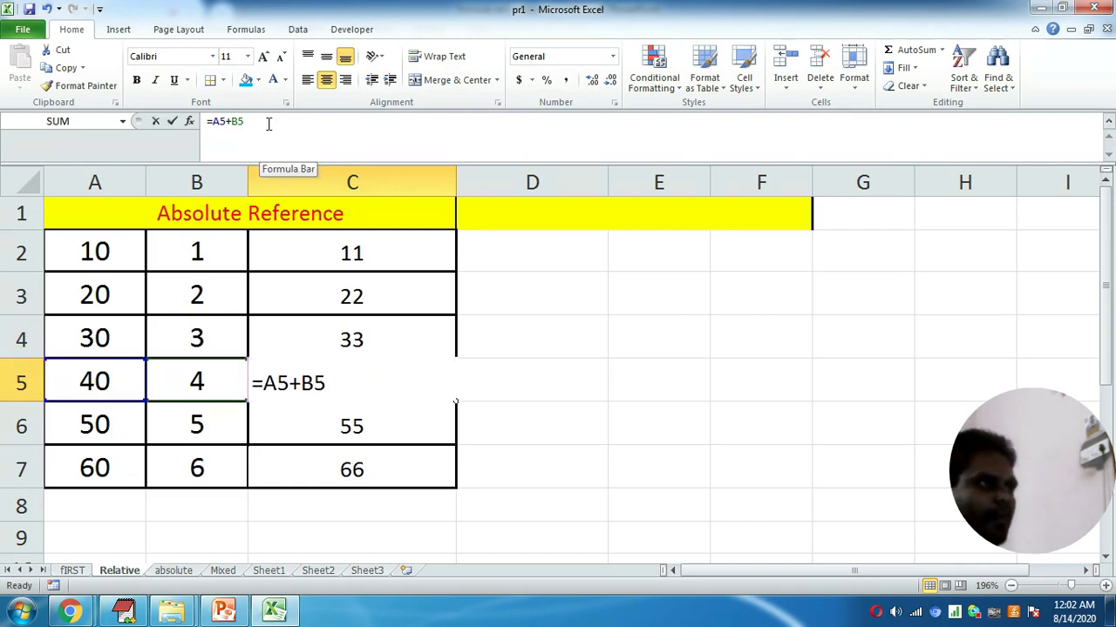
left_click(368, 425)
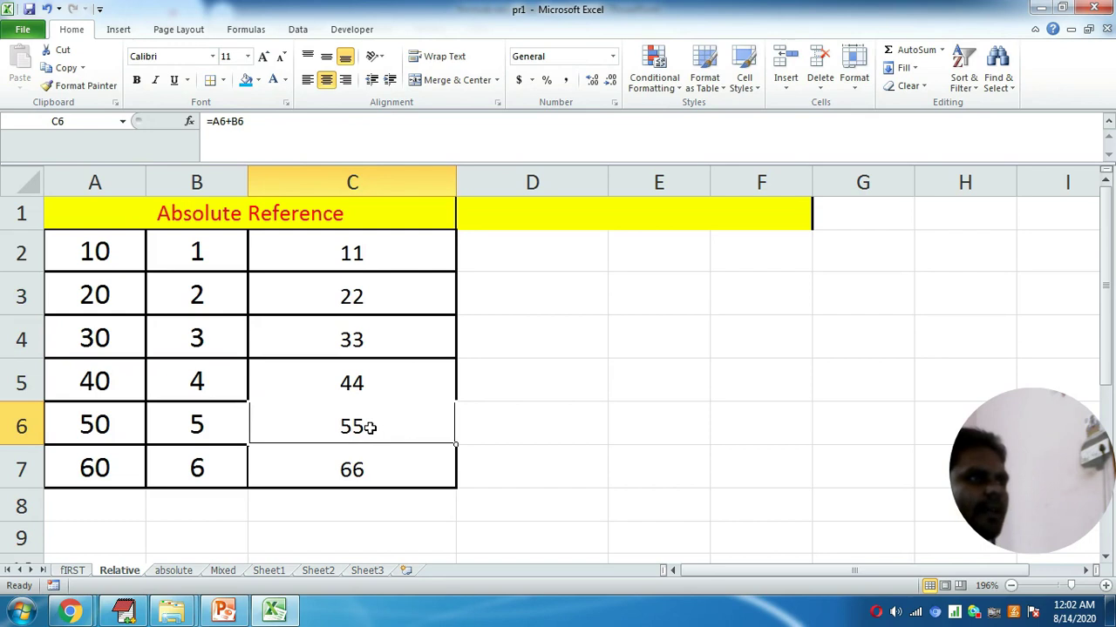
left_click(369, 468)
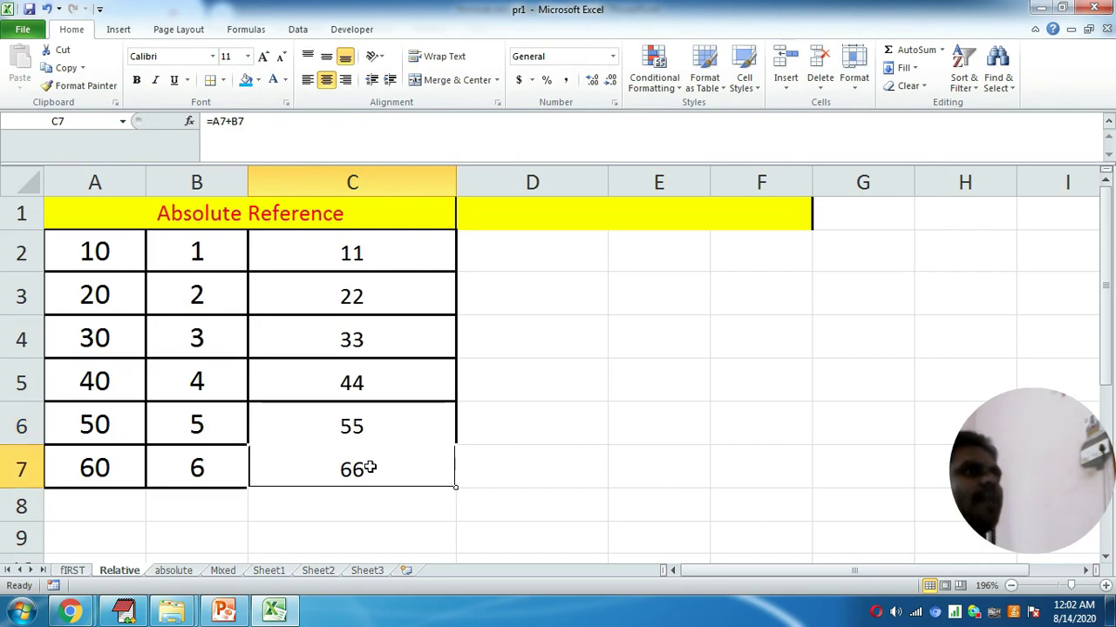
left_click(589, 420)
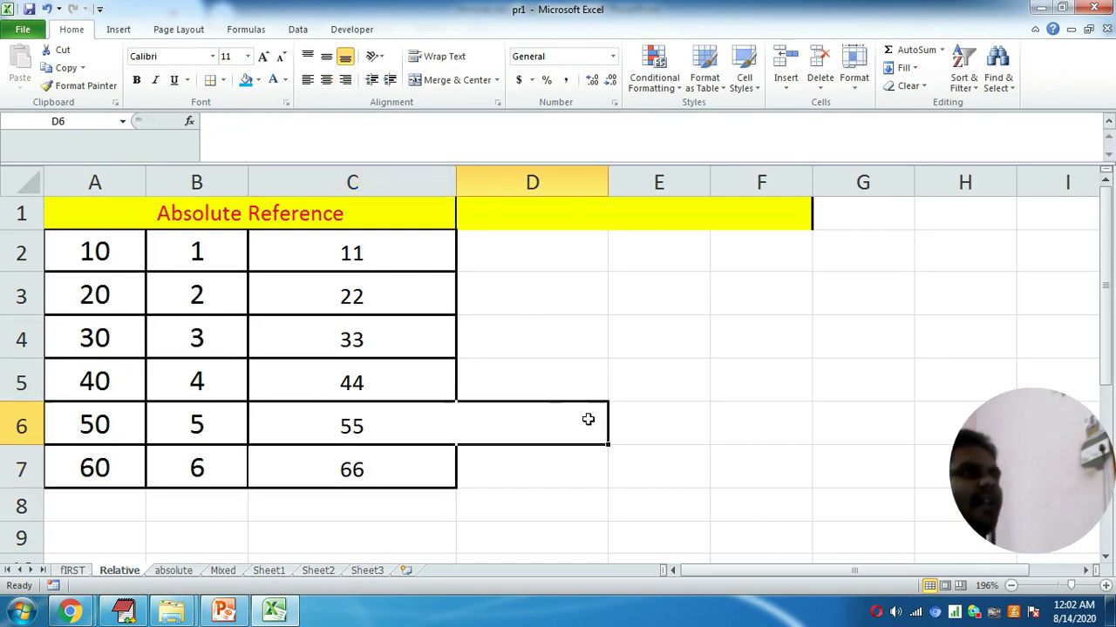
left_click(391, 251)
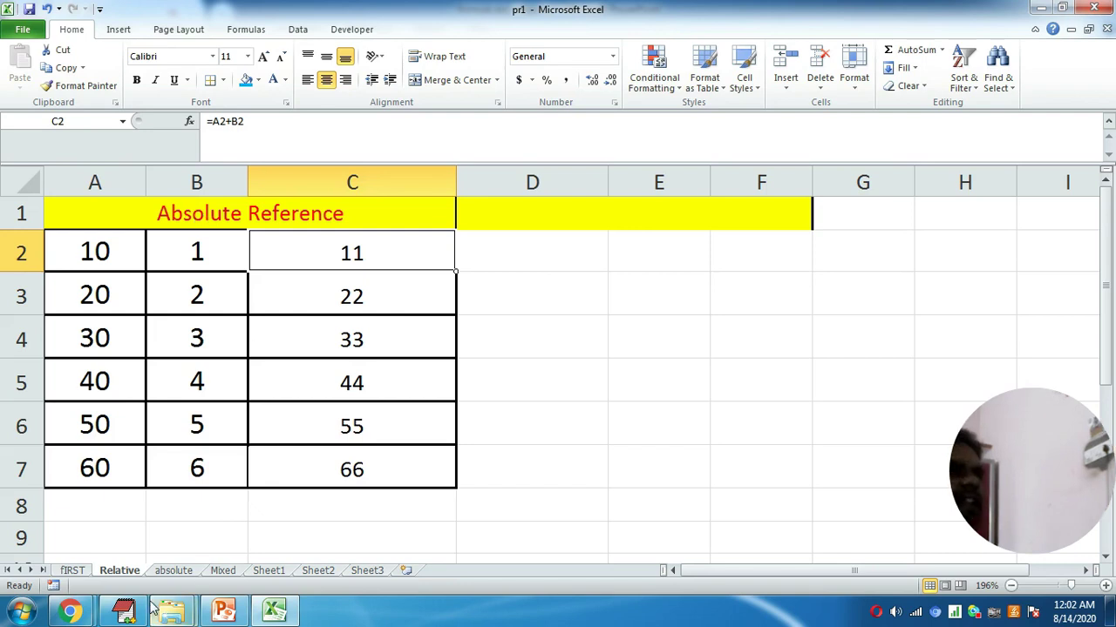
Change the merged heading in A1 of the Relative sheet to "Relative Reference".
left_click(206, 218)
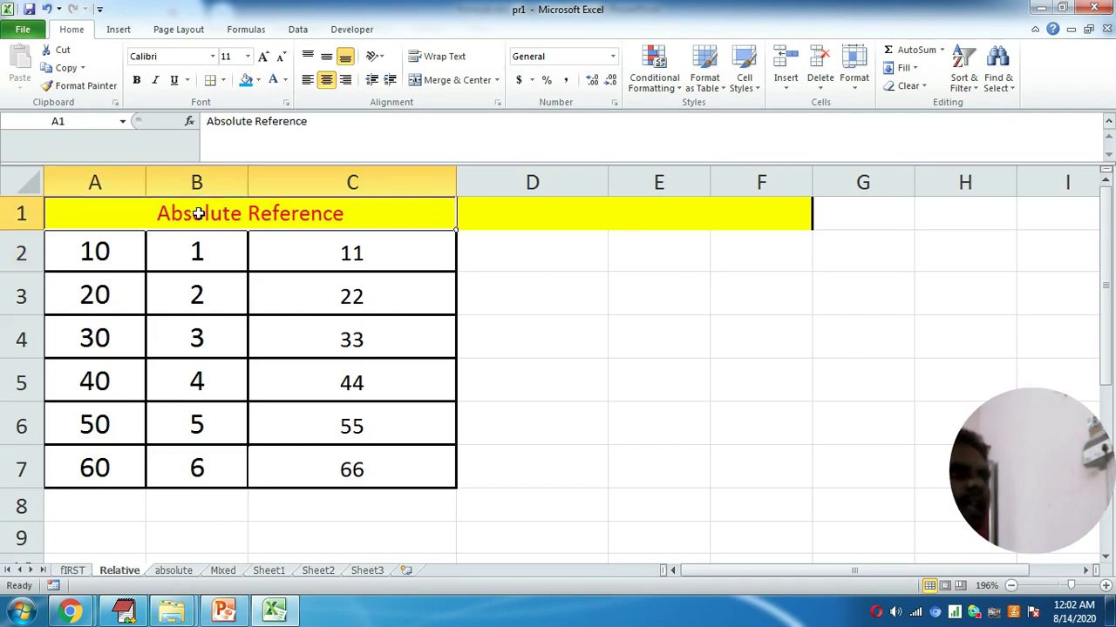
left_click_drag(252, 123, 205, 123)
type("rEL")
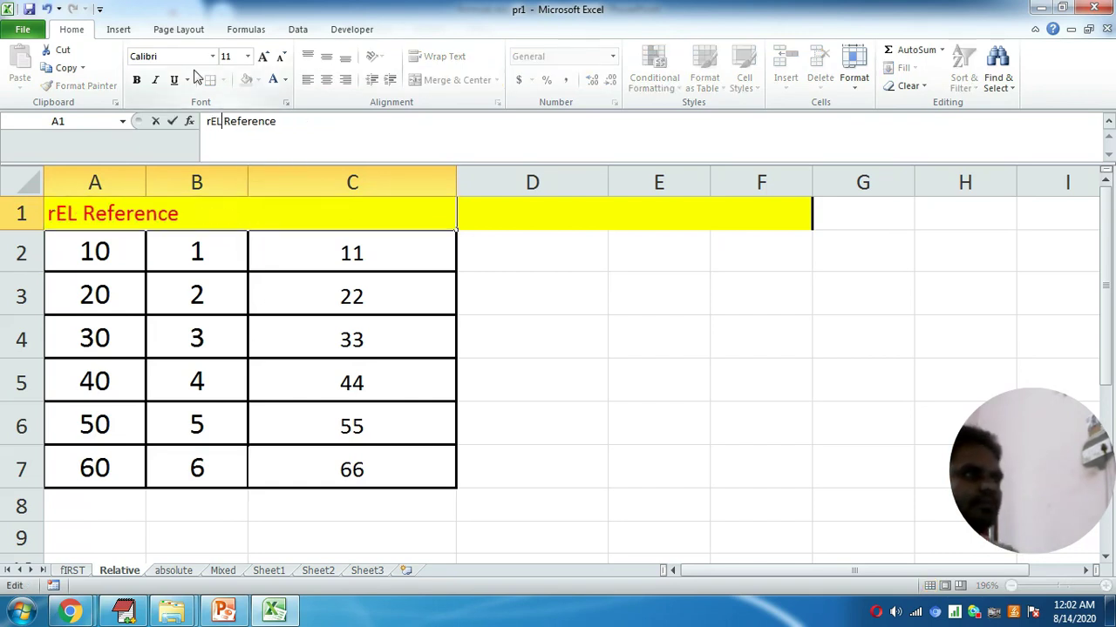
key("BackSpace")
key("BackSpace")
key("BackSpace")
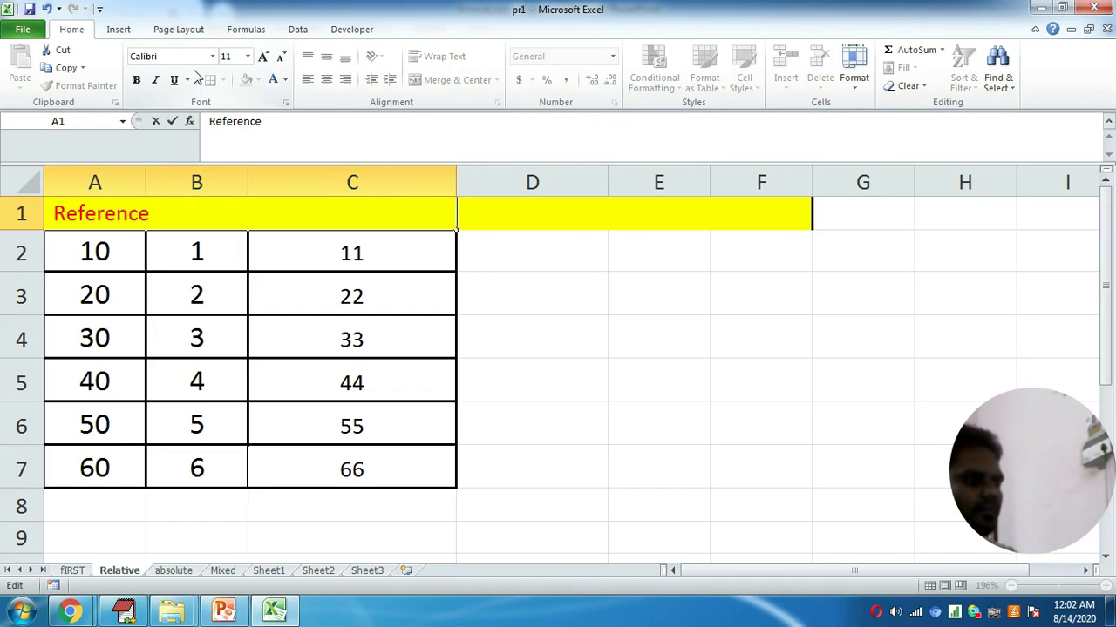
type("Relative")
key("Return")
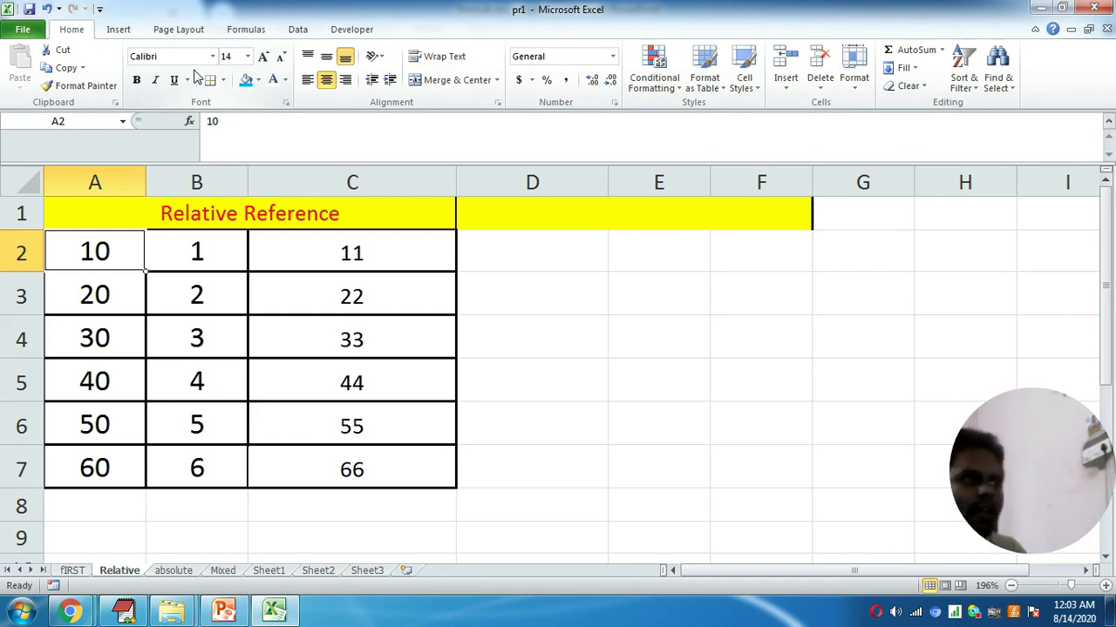
Clear the filled formulas from C2:C7 on the Relative sheet.
left_click_drag(348, 253, 372, 444)
key("Delete")
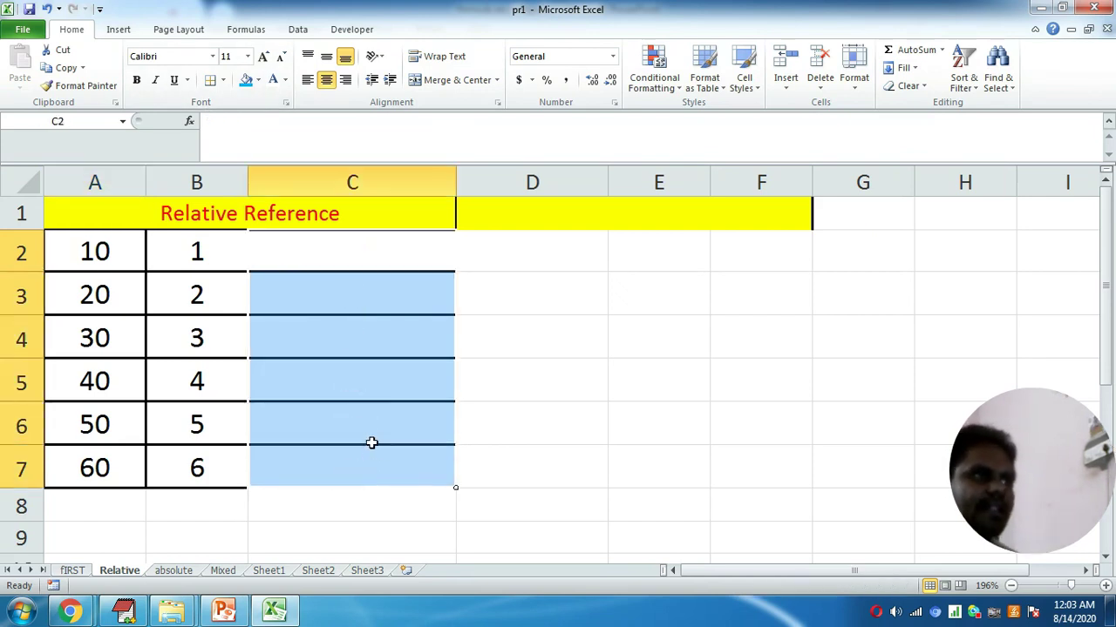
left_click(548, 369)
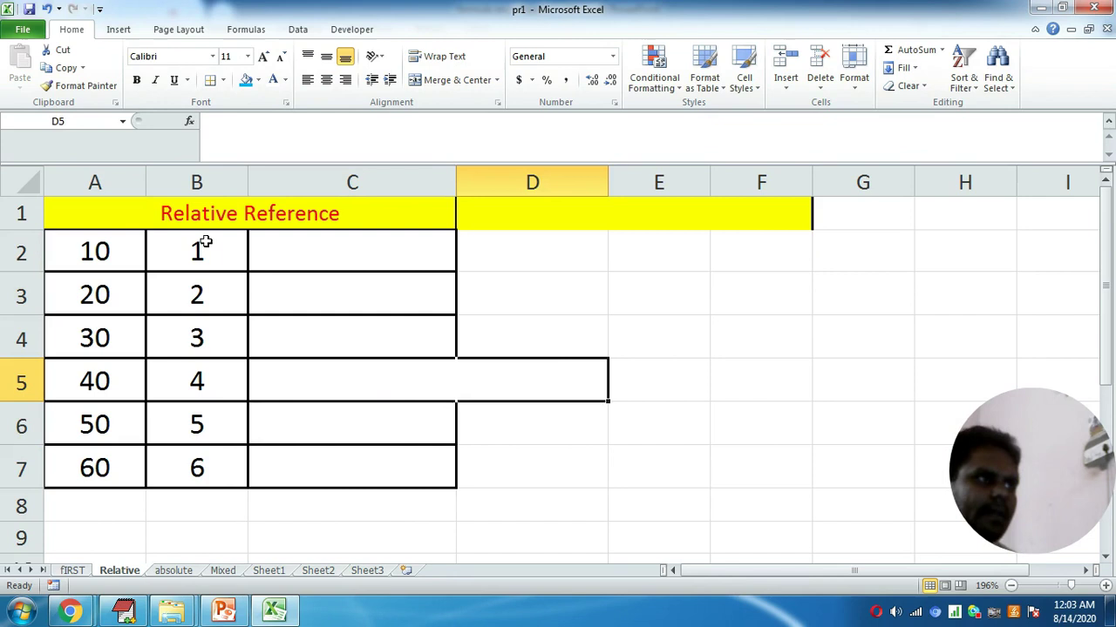
left_click(103, 248)
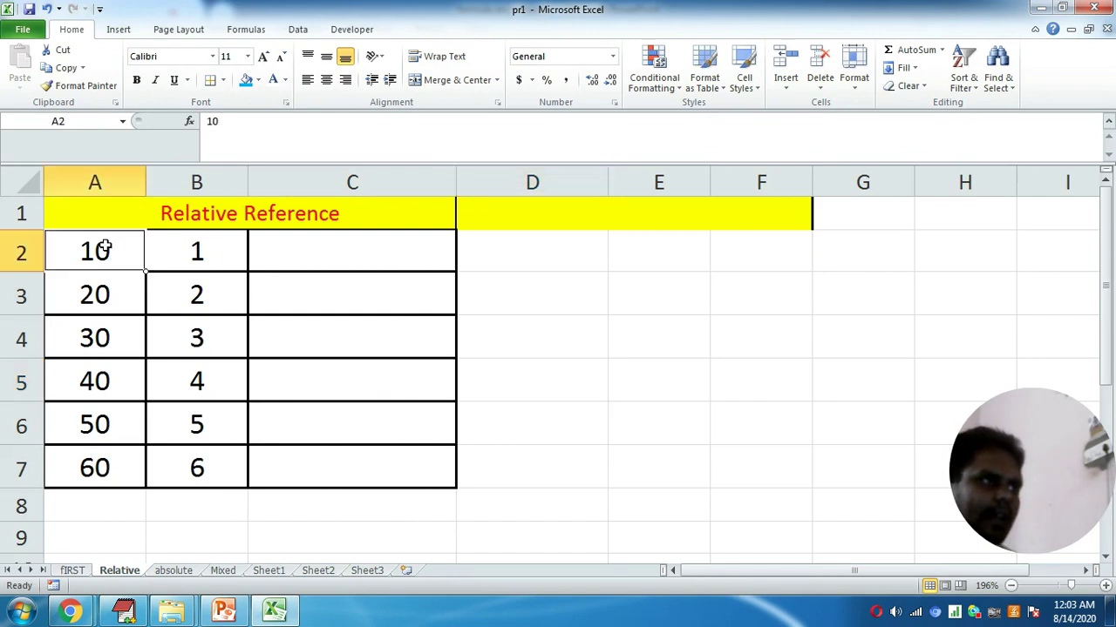
left_click(570, 293)
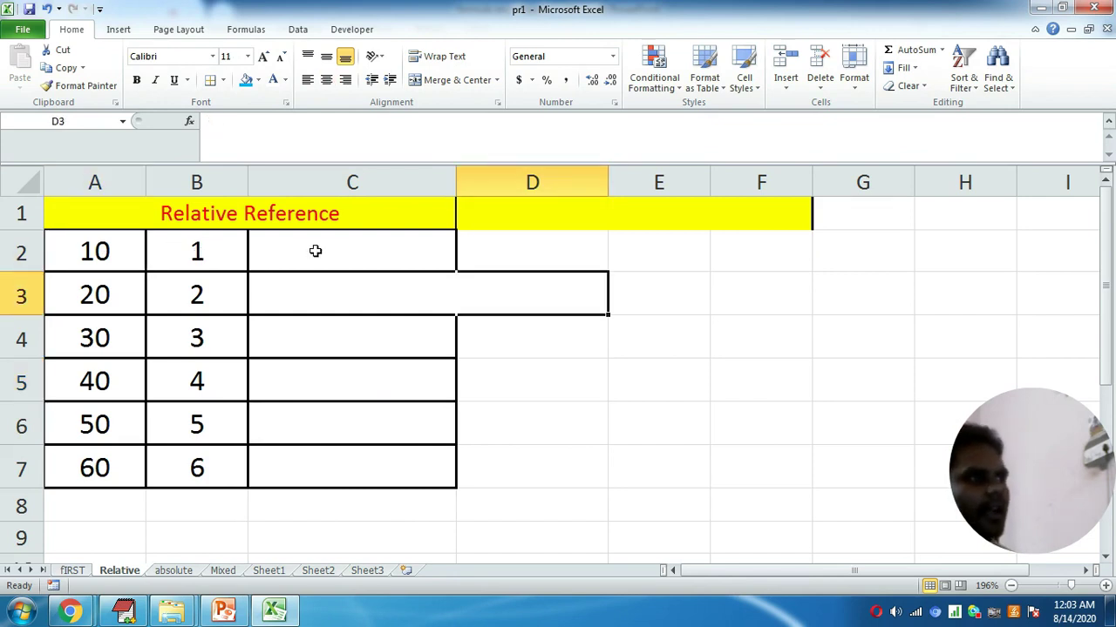
Enter the formula =A2+B2 in C2 and fill it down through C7.
left_click(303, 251)
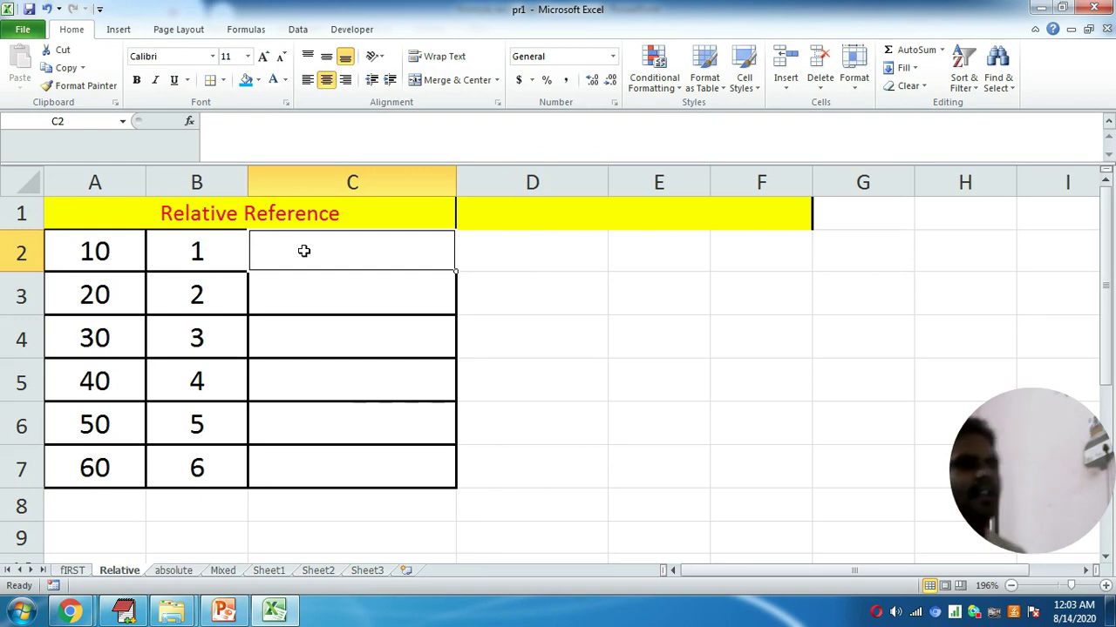
type("=a")
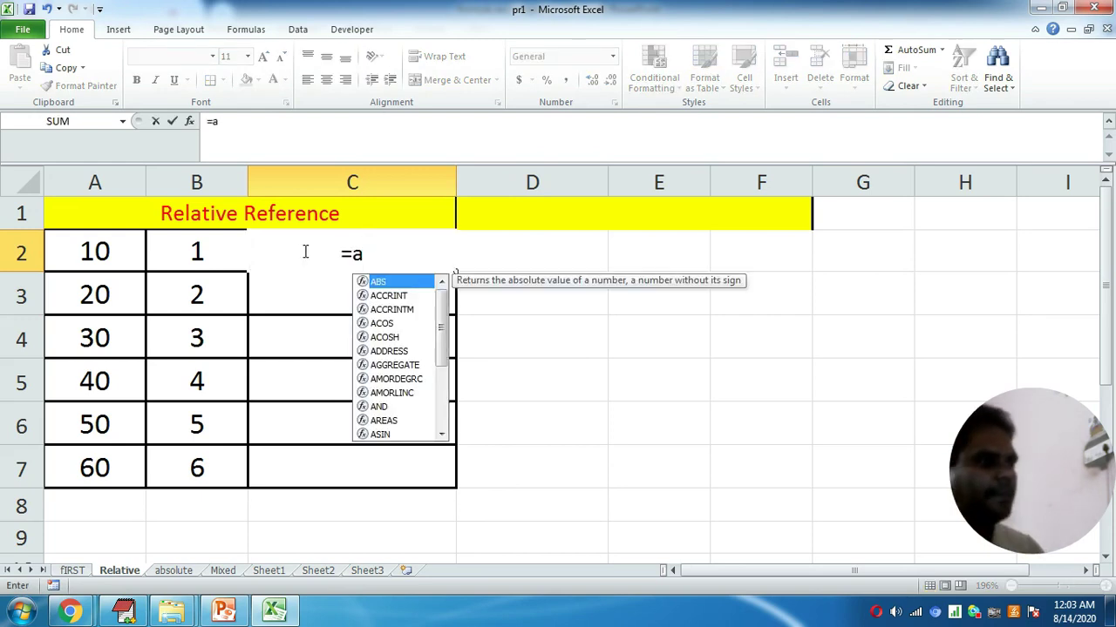
type("2+b2")
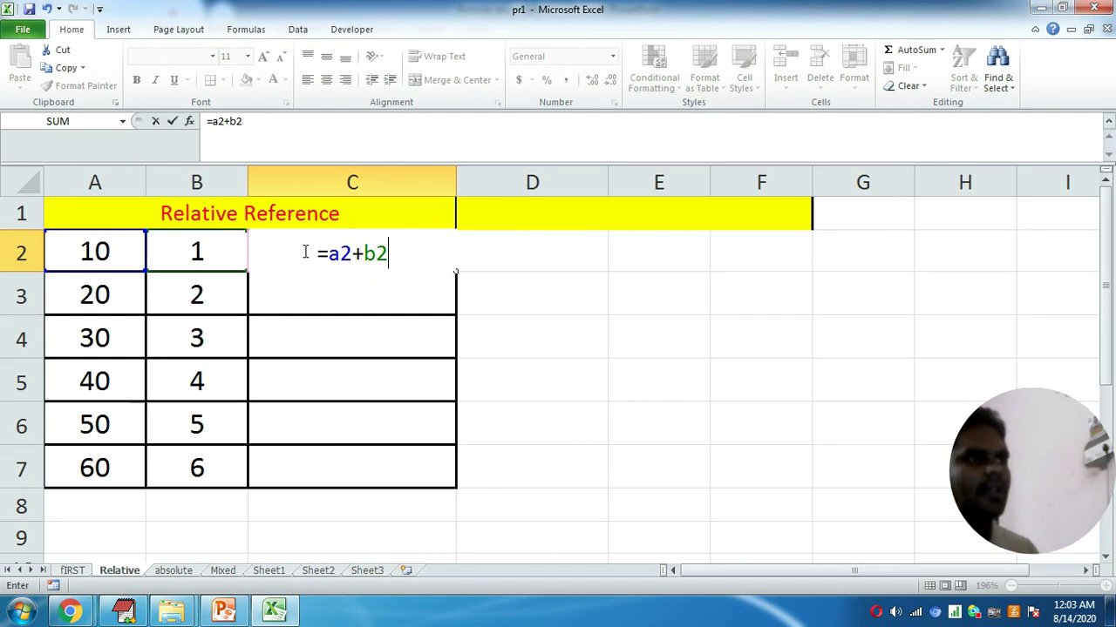
key("Return")
left_click(529, 279)
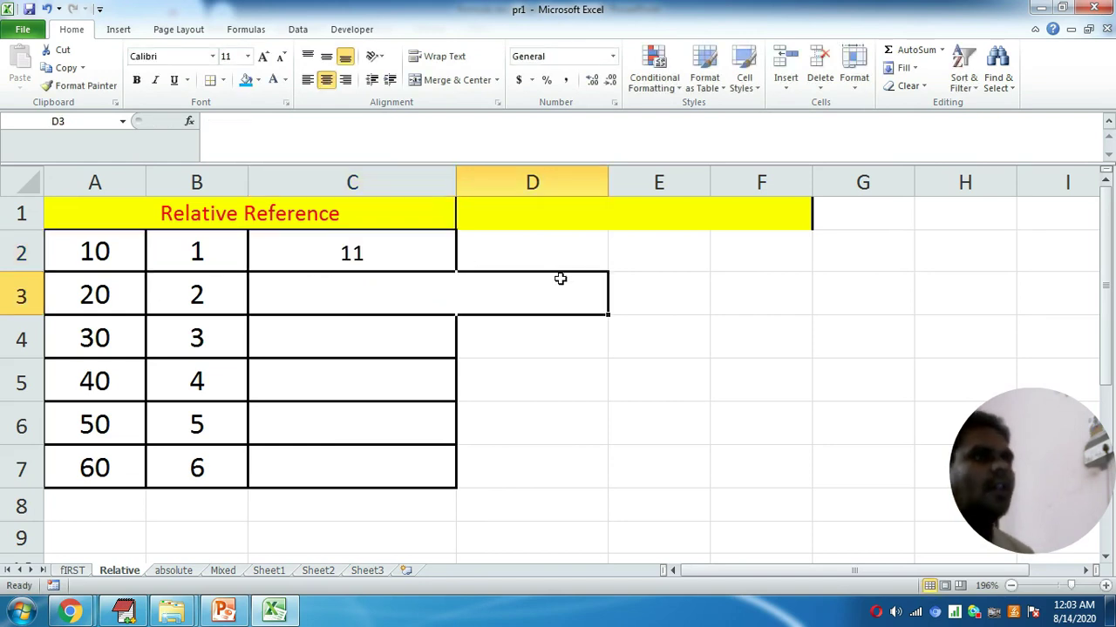
left_click(396, 251)
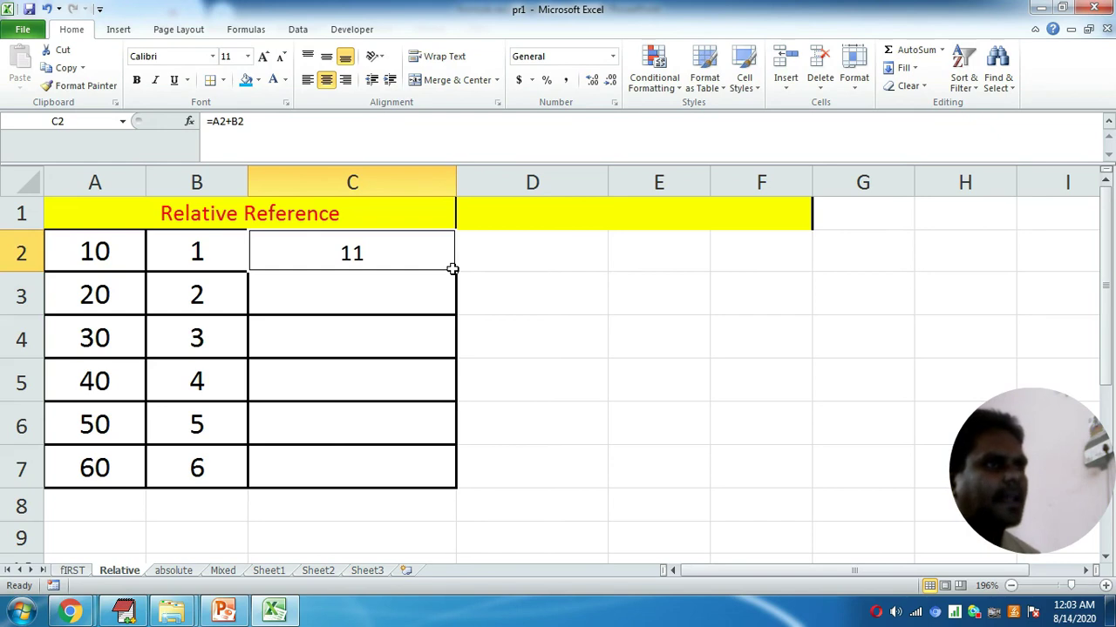
left_click_drag(456, 272, 457, 480)
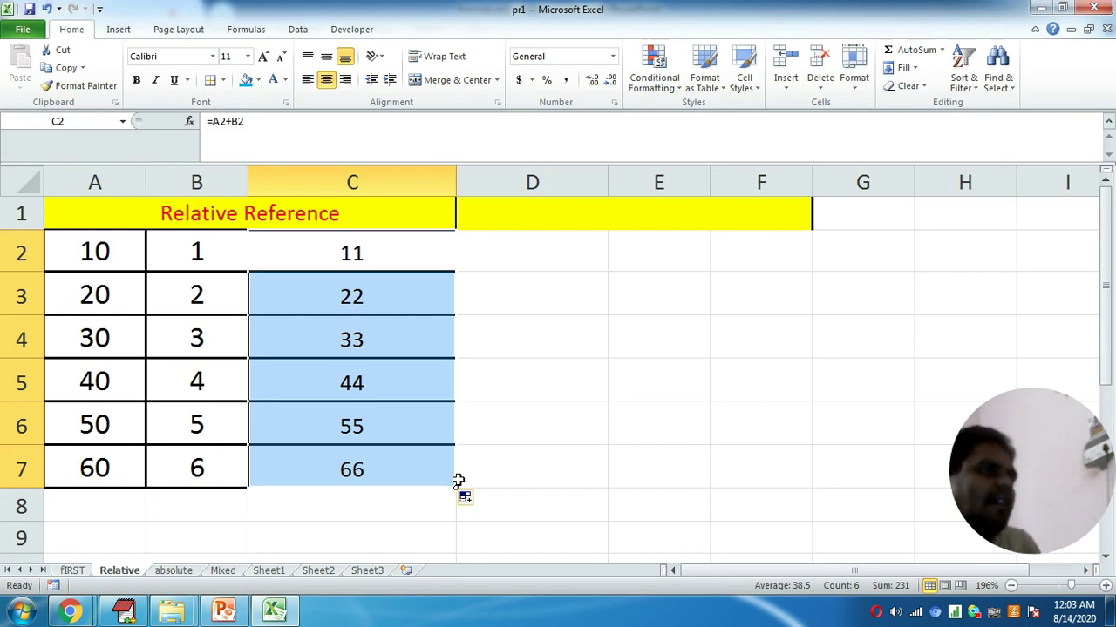
Examine the formula in each cell from C2 to C7 to compare how the row references shift.
left_click(390, 247)
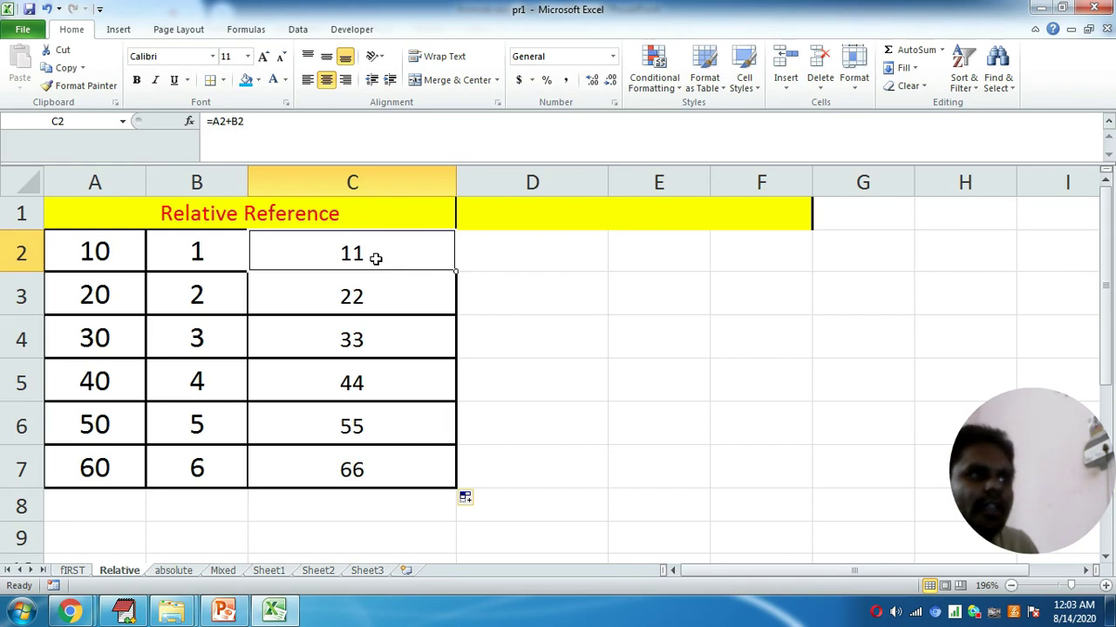
left_click(346, 291)
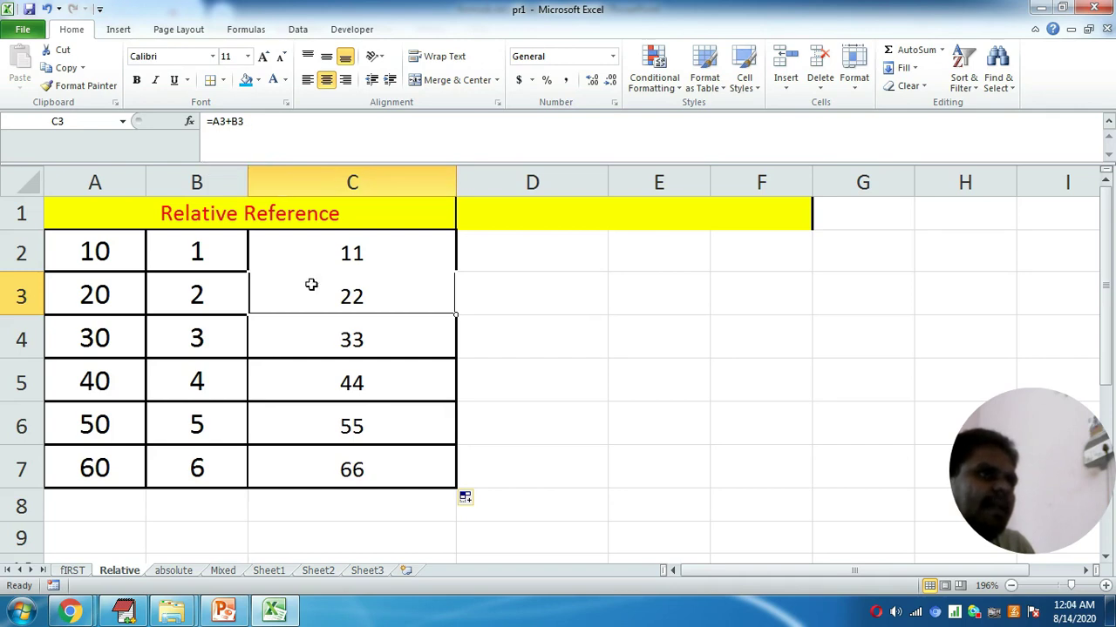
left_click(360, 384)
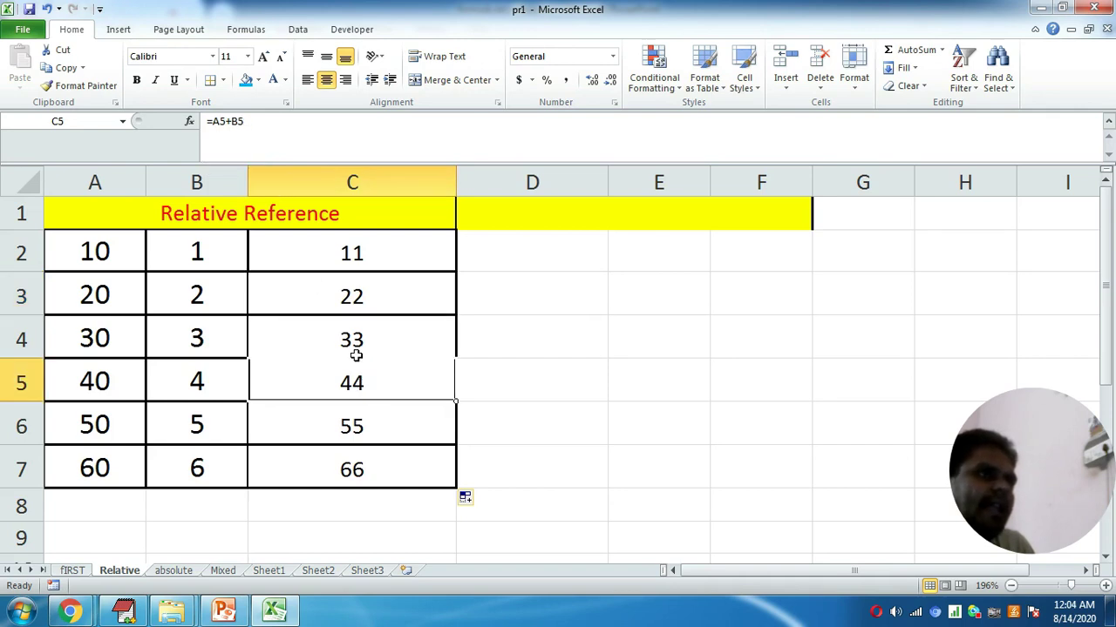
left_click(353, 340)
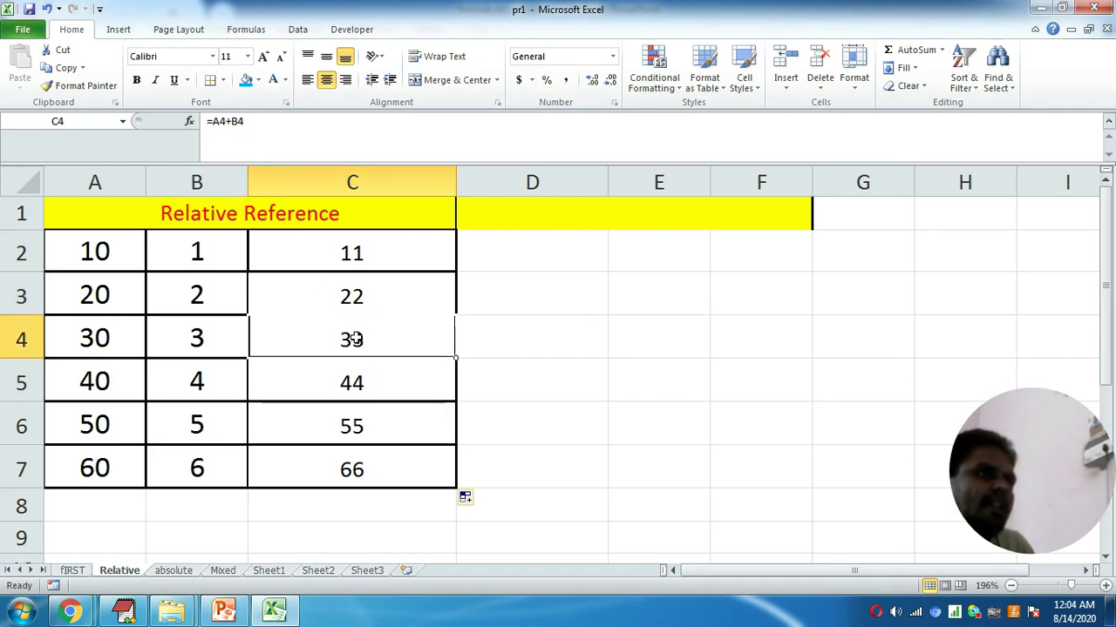
left_click(358, 383)
left_click(367, 425)
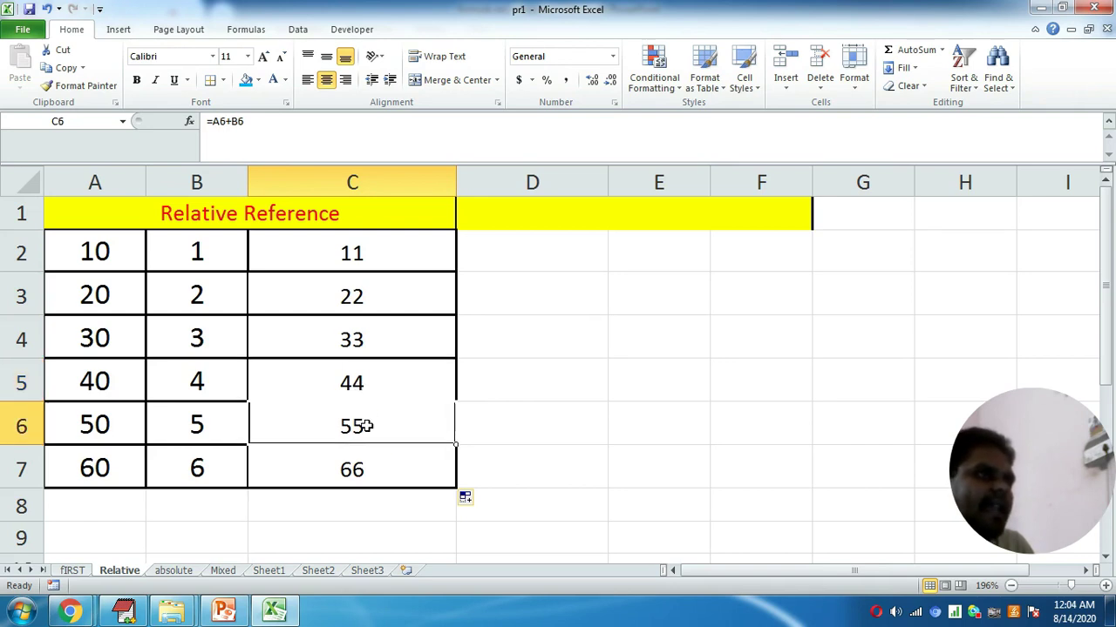
left_click(373, 468)
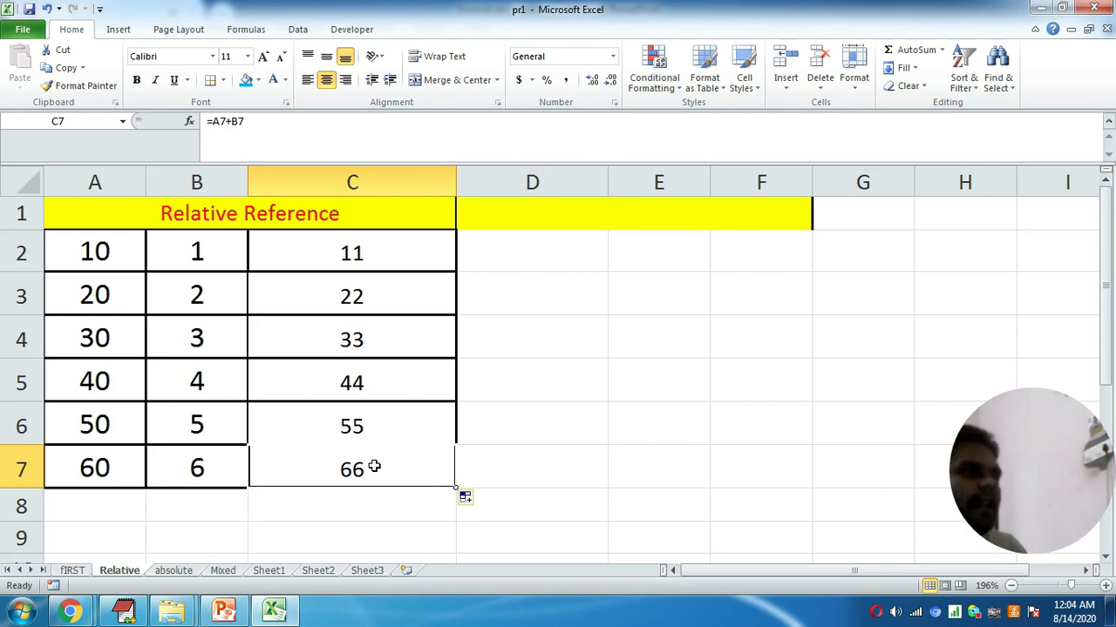
left_click(589, 392)
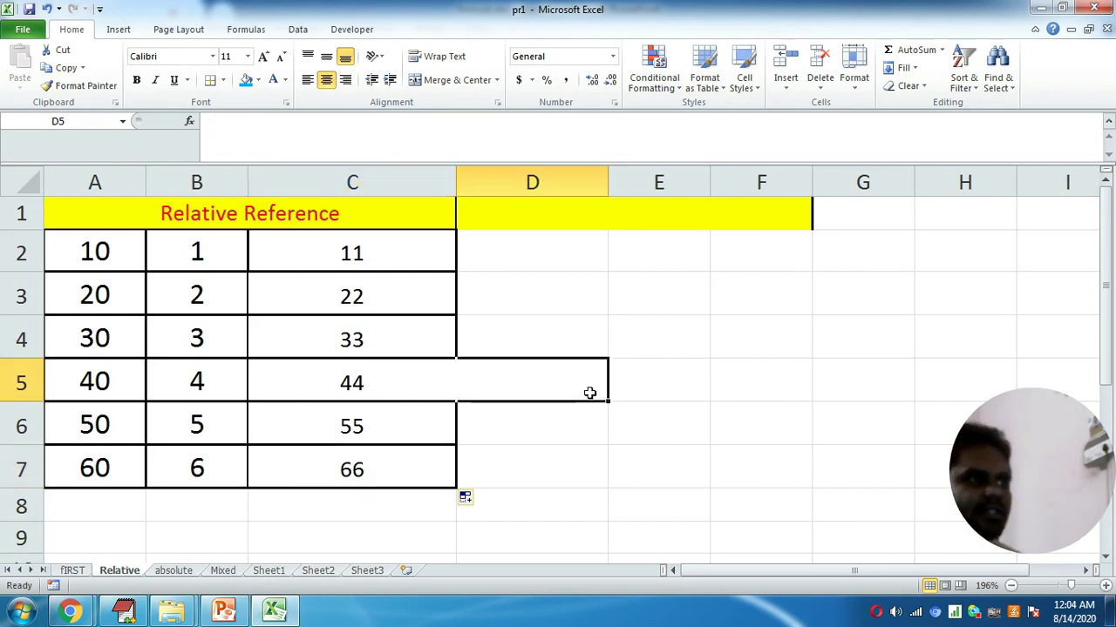
left_click(344, 252)
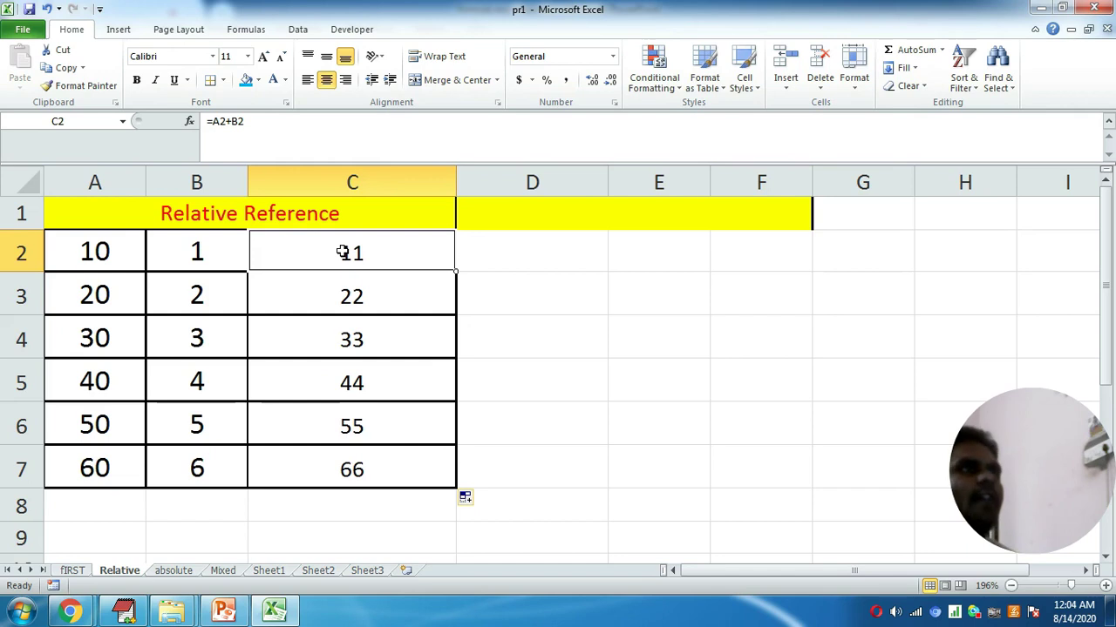
left_click_drag(343, 252, 351, 471)
left_click(489, 383)
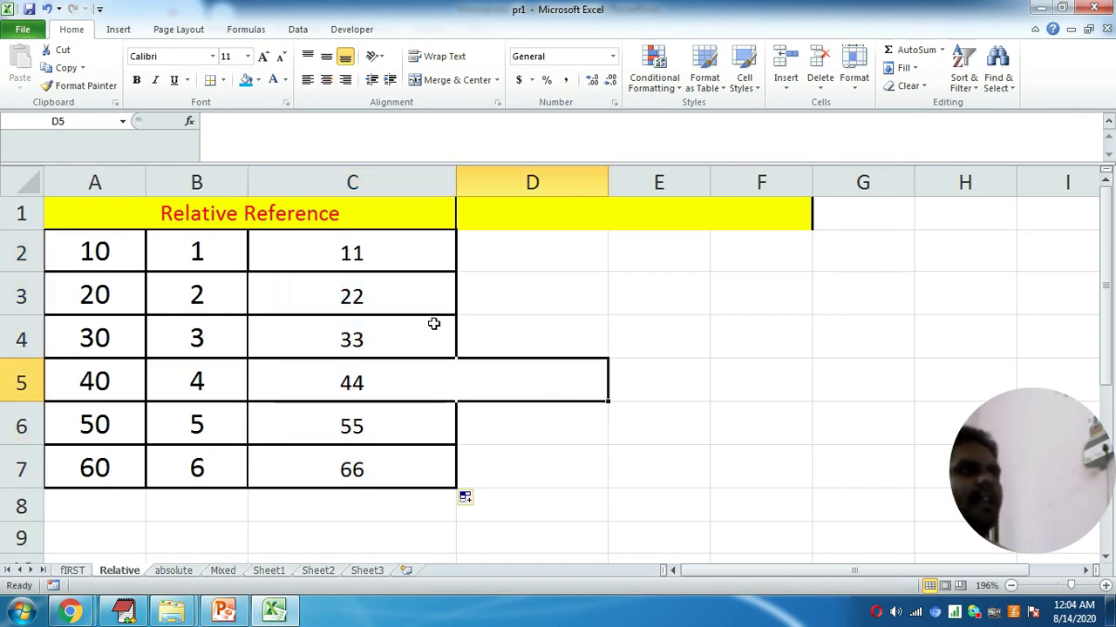
Turn on Show Formulas for the Relative sheet so its cells display formulas instead of results.
left_click(351, 244)
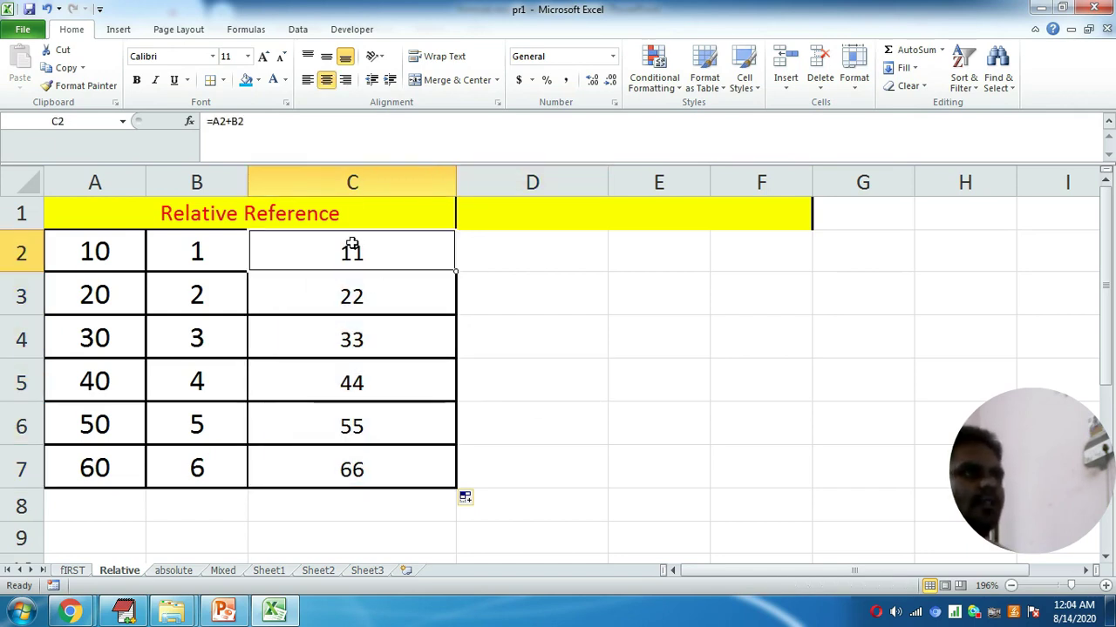
left_click(127, 32)
left_click(247, 32)
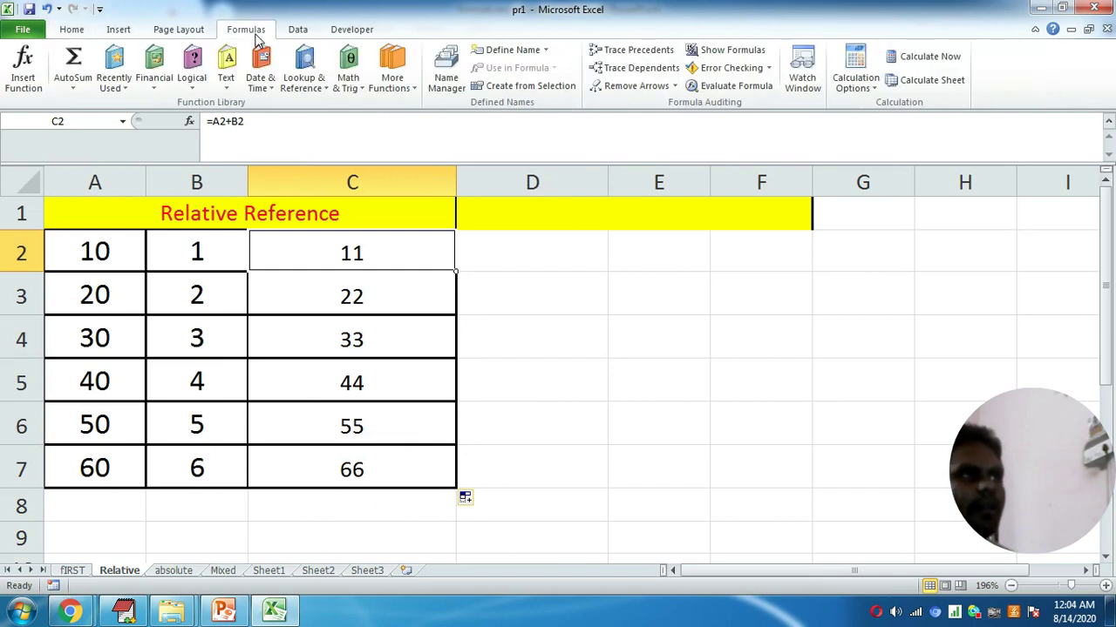
left_click(726, 49)
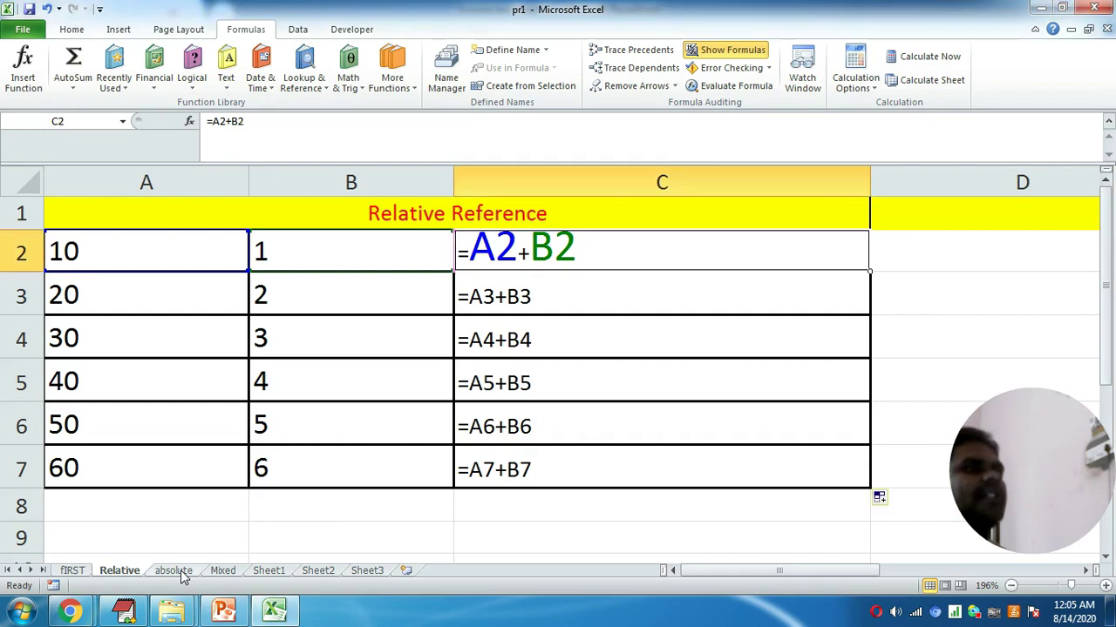
On the absolute sheet, change the merged heading in A1 to "ABSOLUTE Reference".
left_click(175, 571)
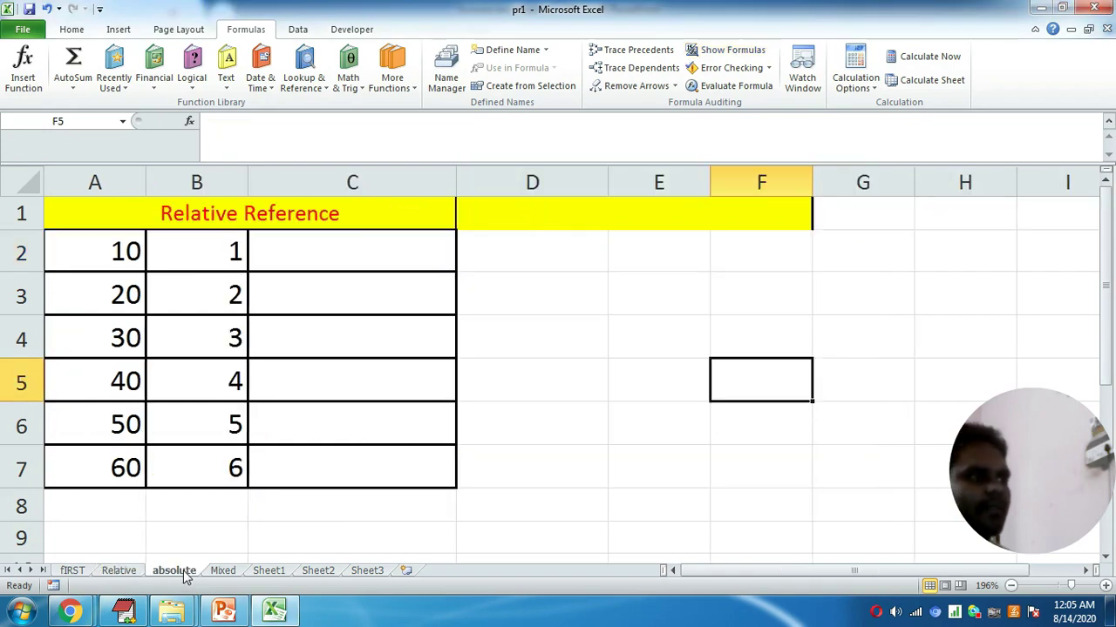
left_click(252, 213)
left_click_drag(249, 121, 197, 122)
type("ABSOLUTE")
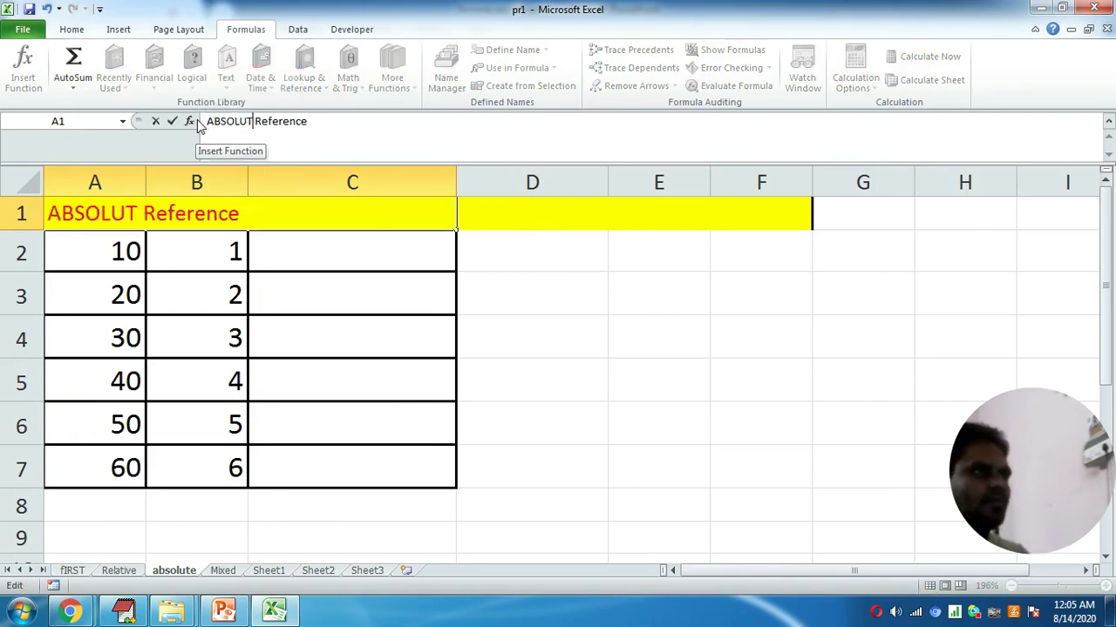
key("Return")
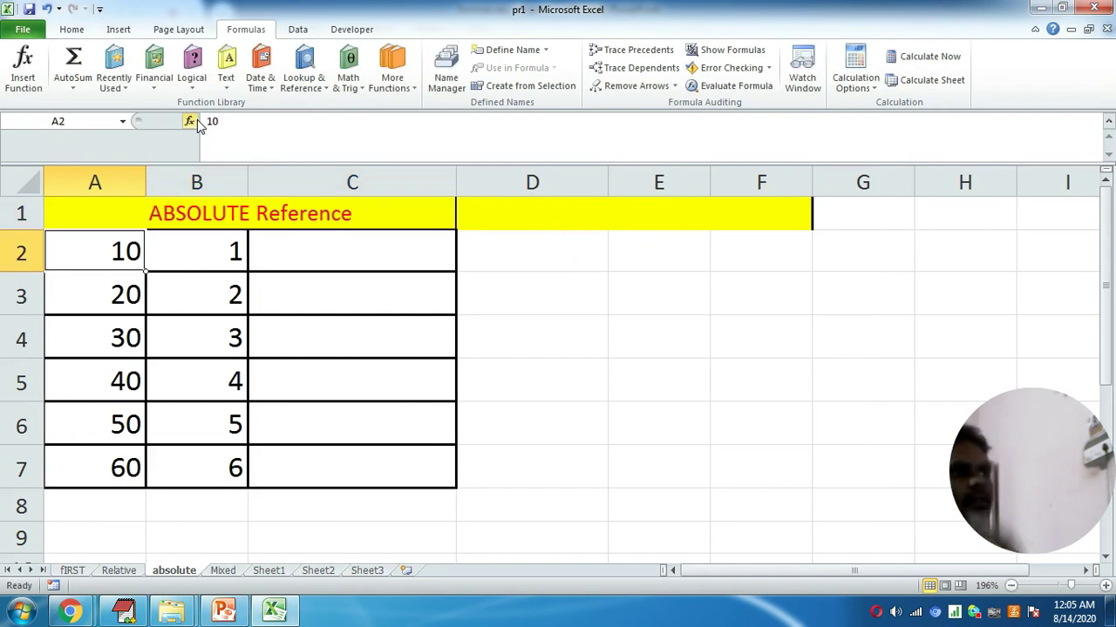
left_click(601, 312)
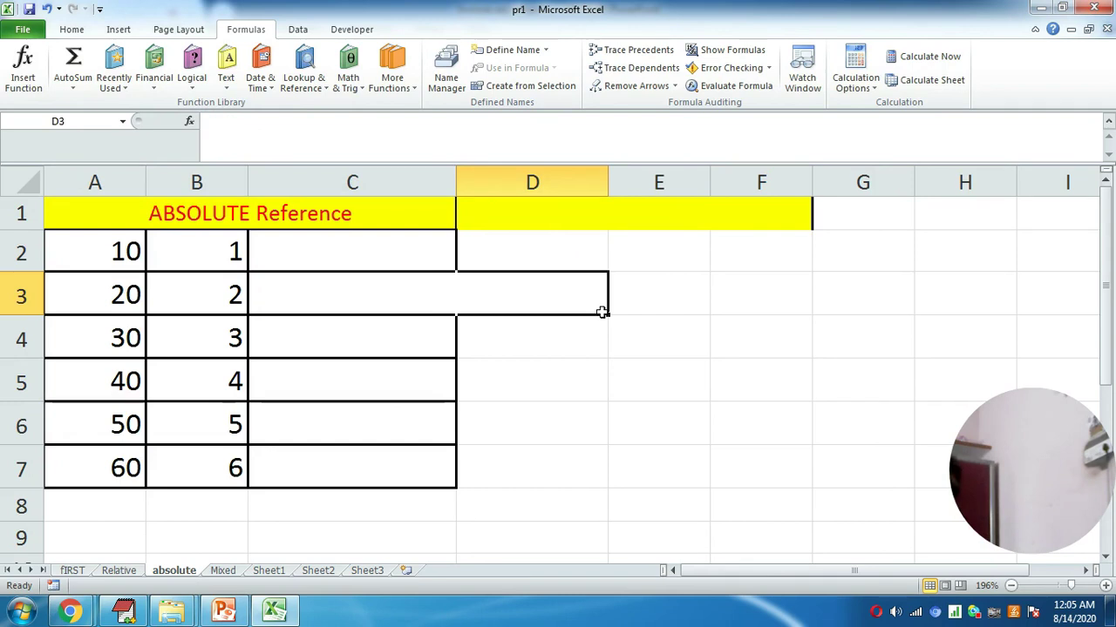
Write the formula =$A$1+B1 in cell C2 of the absolute sheet.
left_click(575, 251)
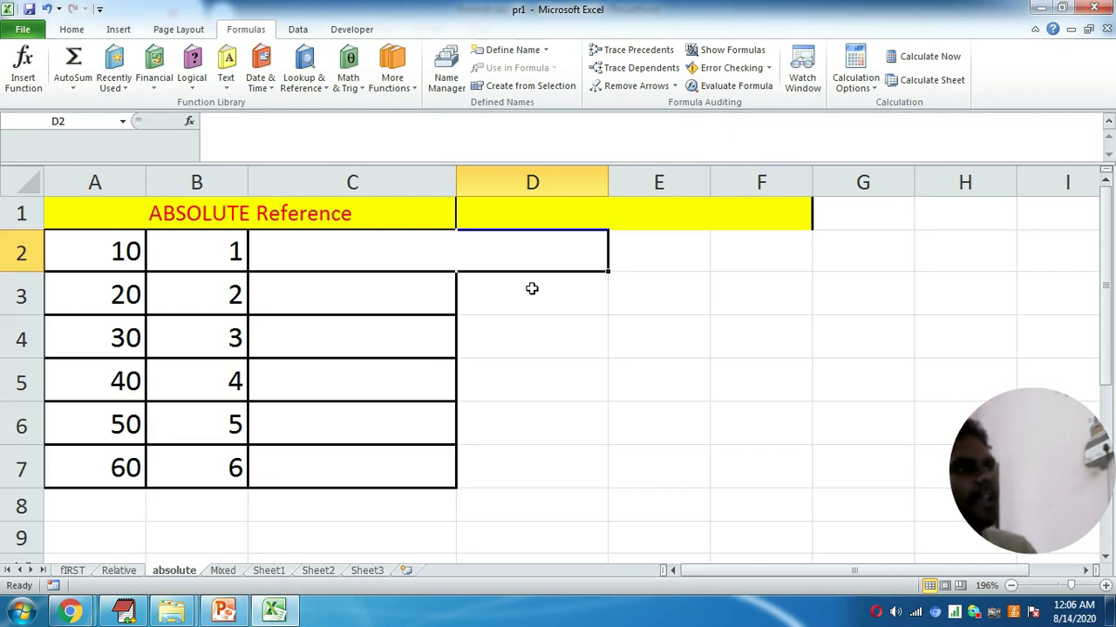
left_click(317, 250)
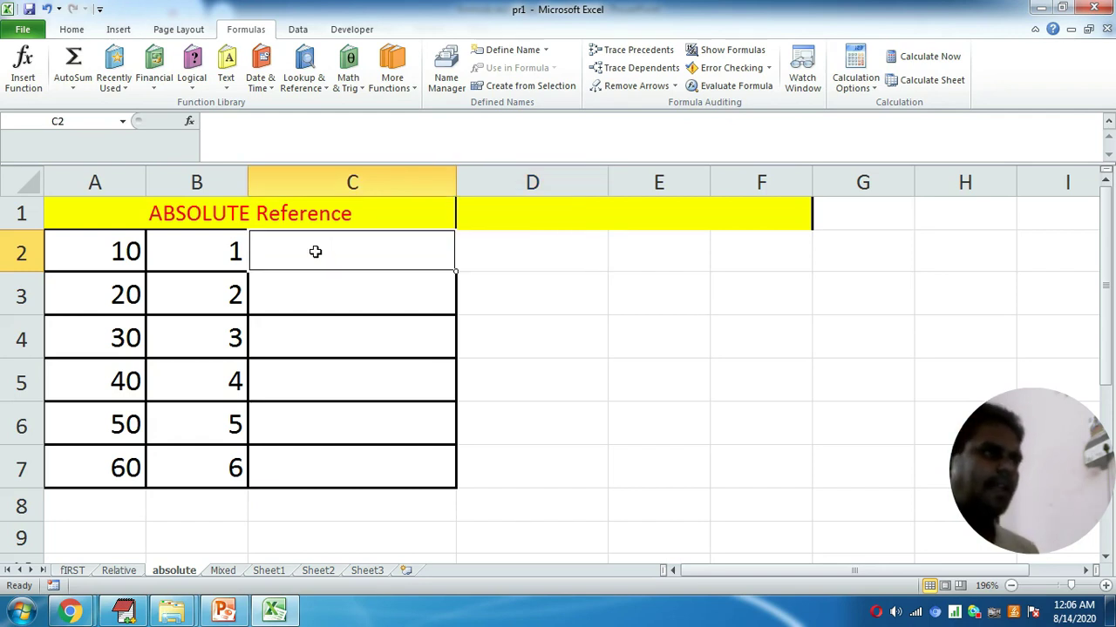
type("=")
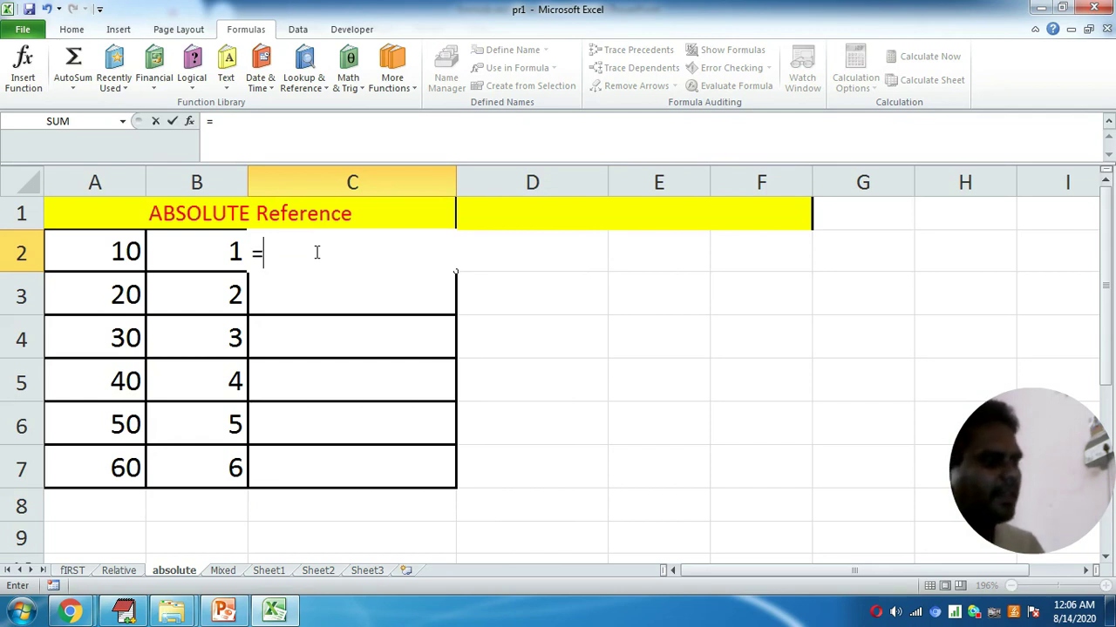
type("%")
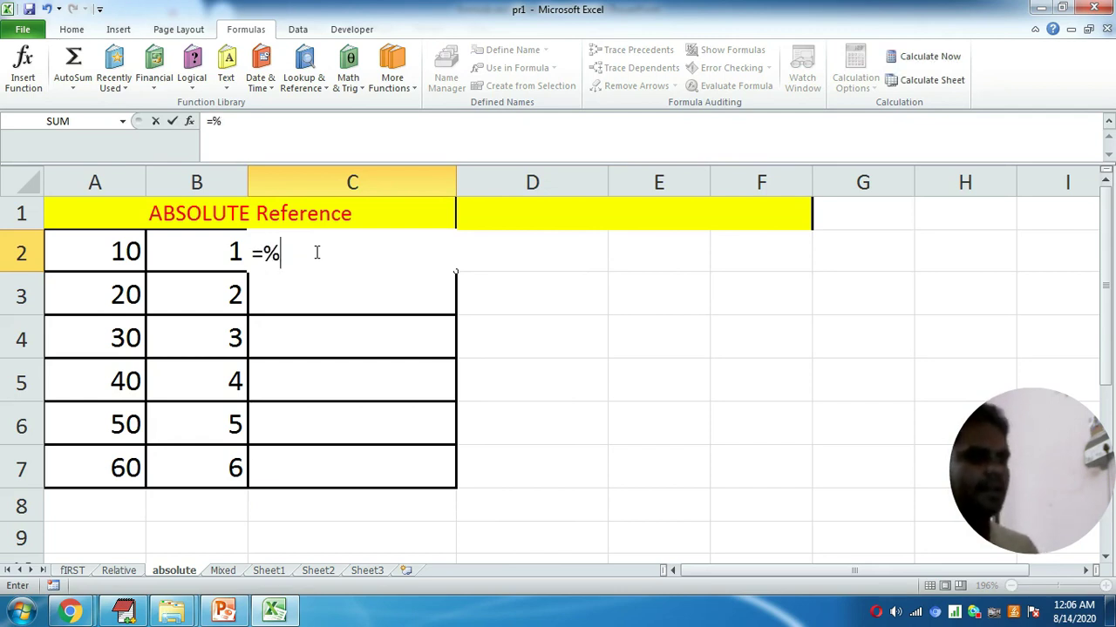
key("BackSpace")
type("$")
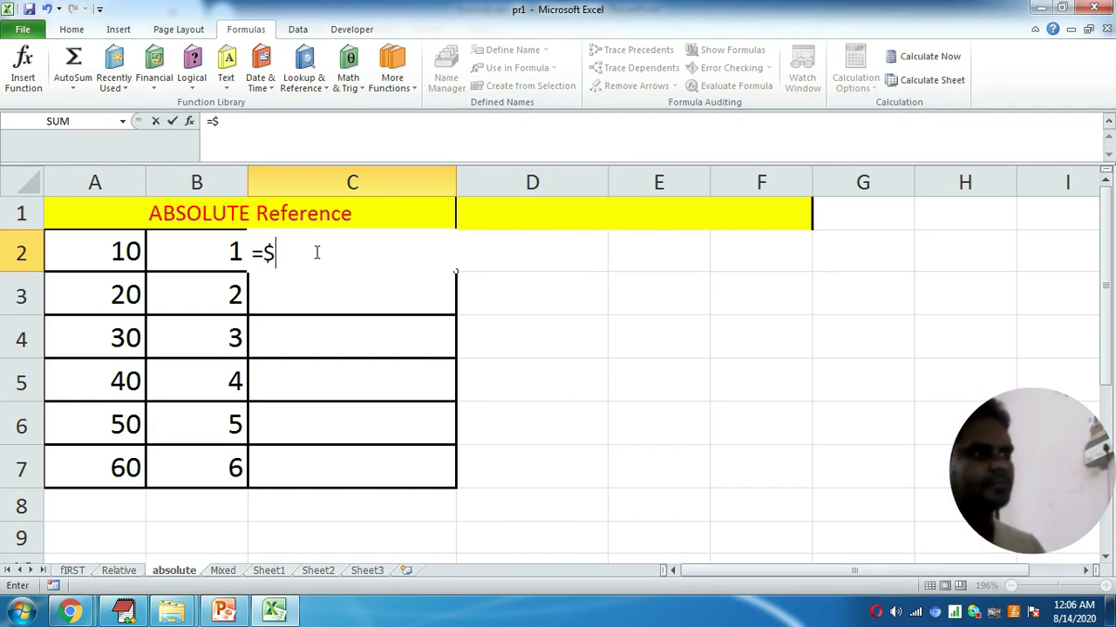
type("a")
key("BackSpace")
type("A$1+B1")
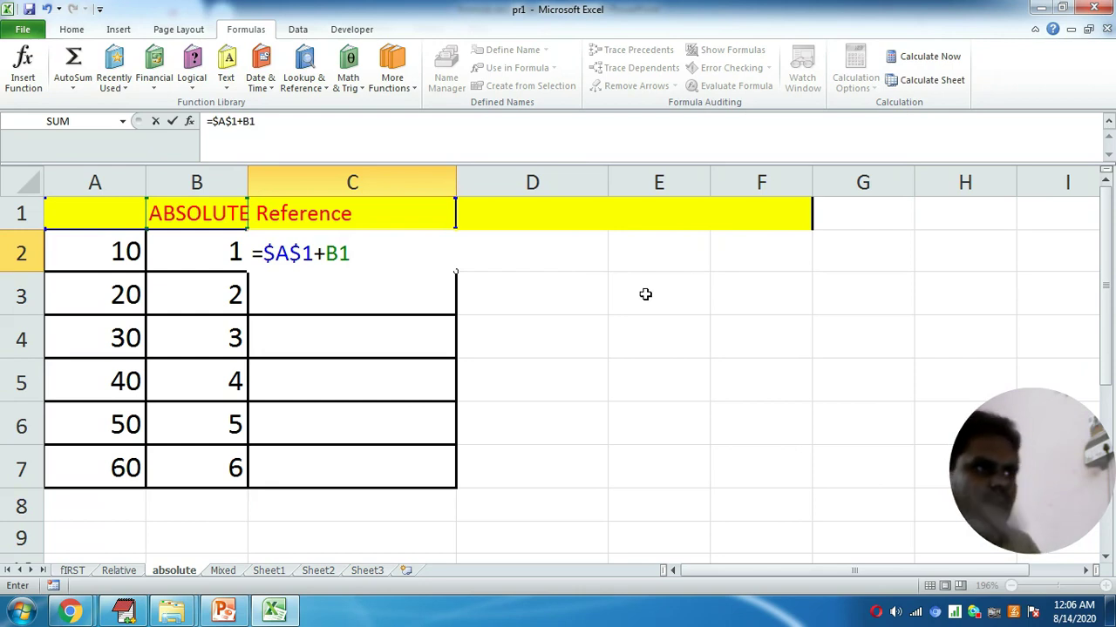
Correct the formula in C2 to =$A$2+B2 so both references point to row 2.
left_click(315, 252)
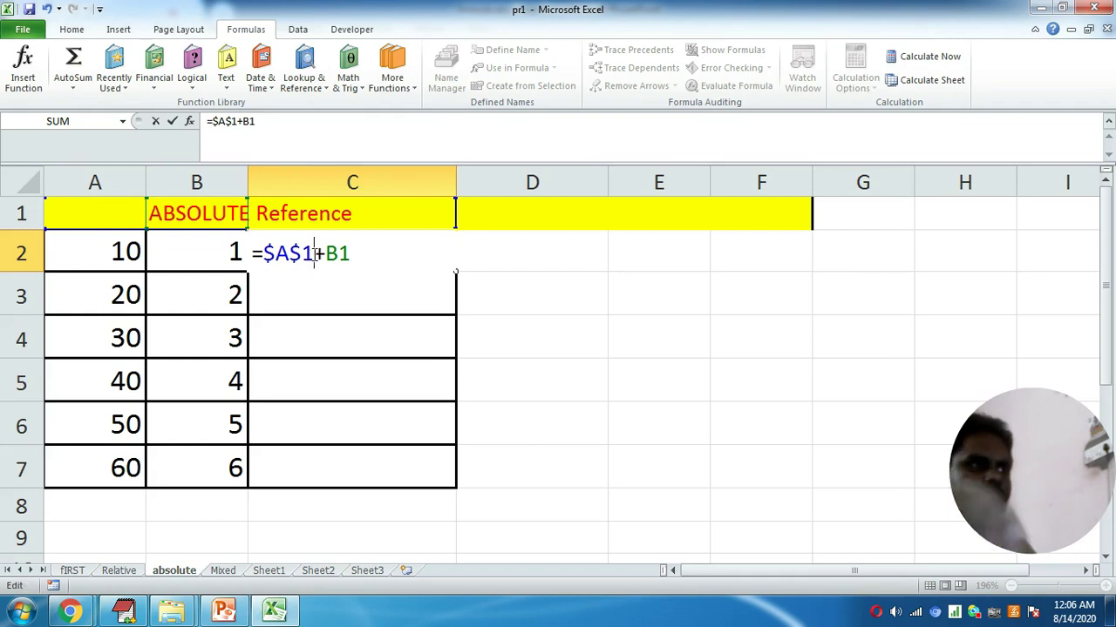
left_click(371, 253)
key("BackSpace")
key("BackSpace")
key("BackSpace")
key("BackSpace")
type("2+B2")
key("Return")
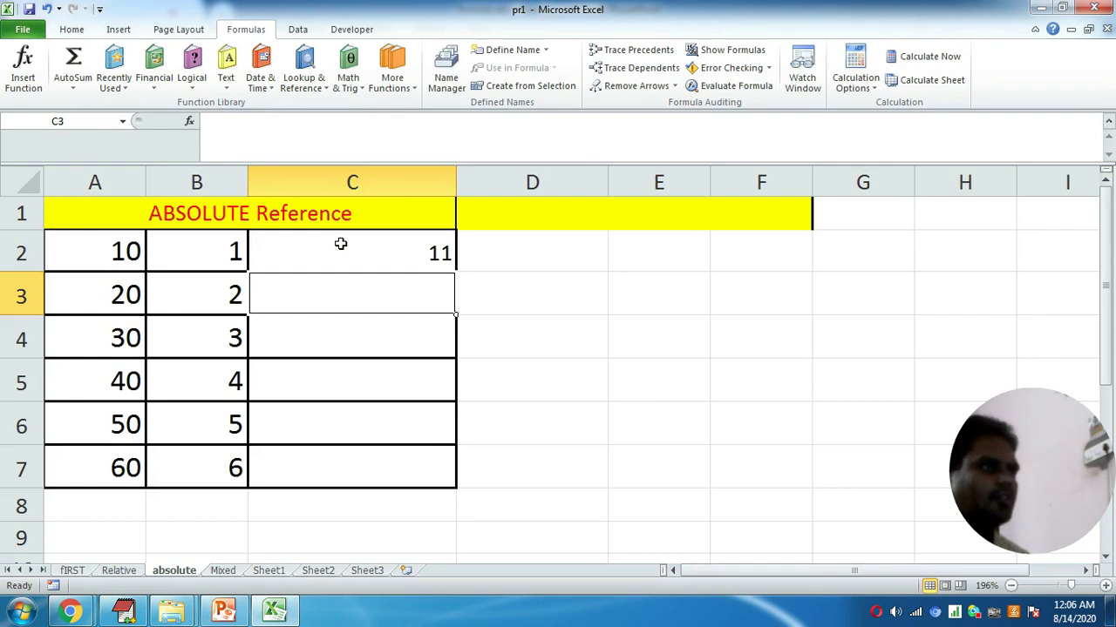
Center the contents of the range A2:C7 horizontally.
left_click(340, 244)
left_click_drag(127, 247, 416, 453)
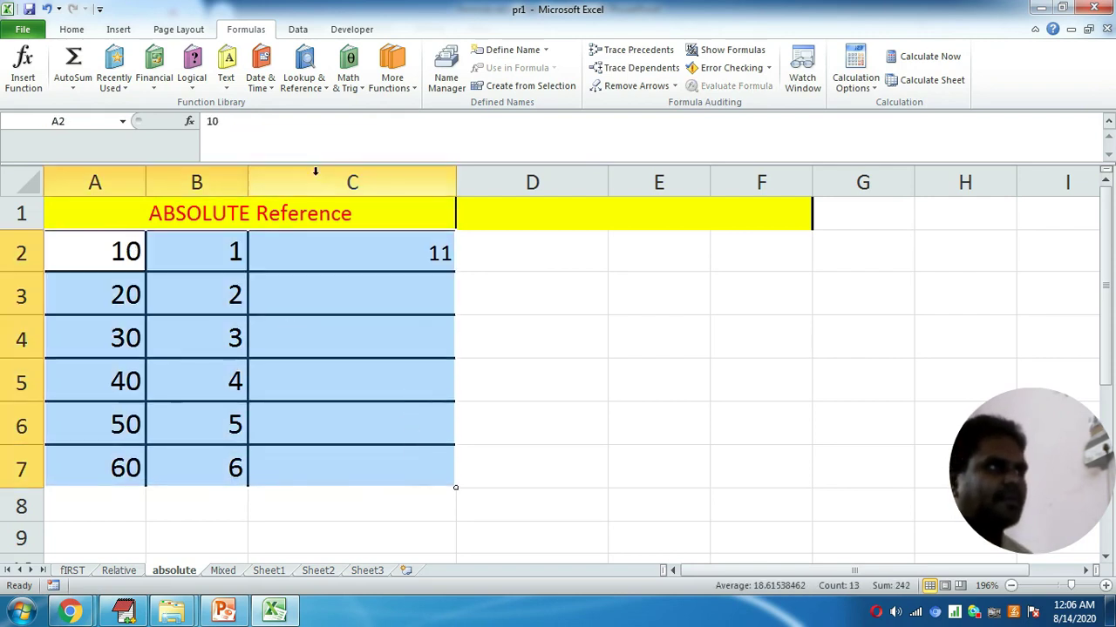
left_click(72, 30)
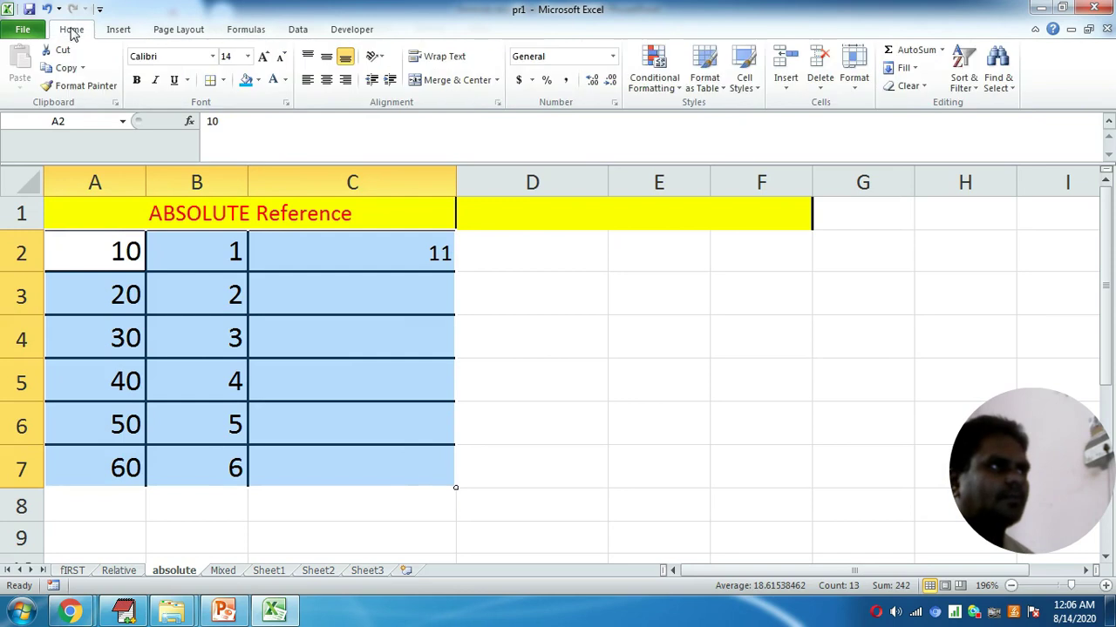
left_click(326, 79)
Clear C2 and enter the formula =$A$2+B2 again, with an absolute reference to A2 and a relative one to B2.
left_click(360, 251)
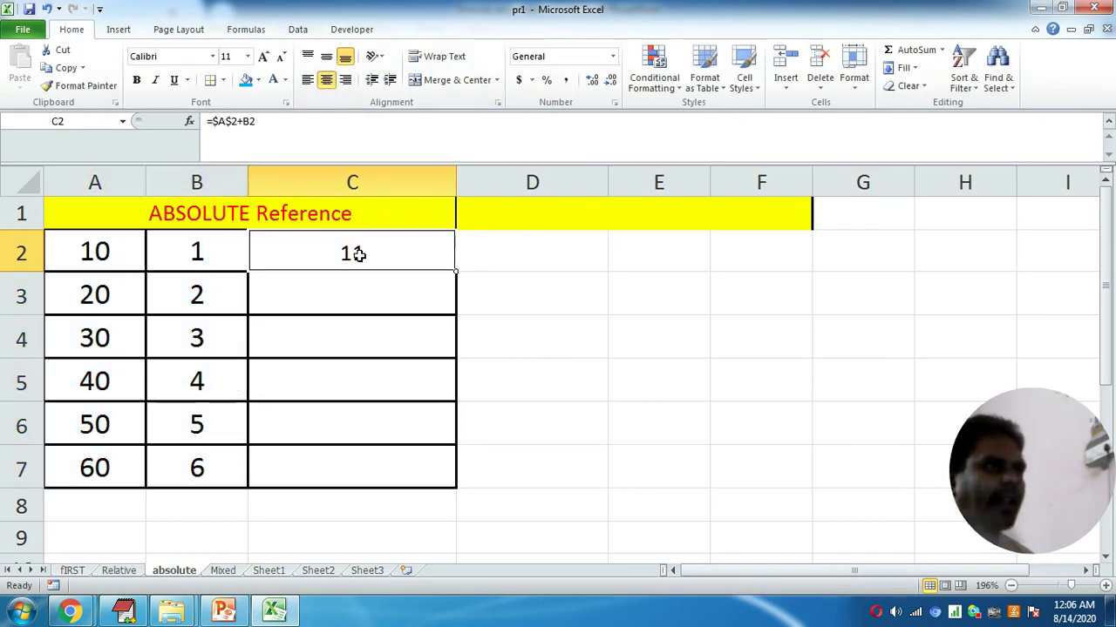
key("Delete")
type("=")
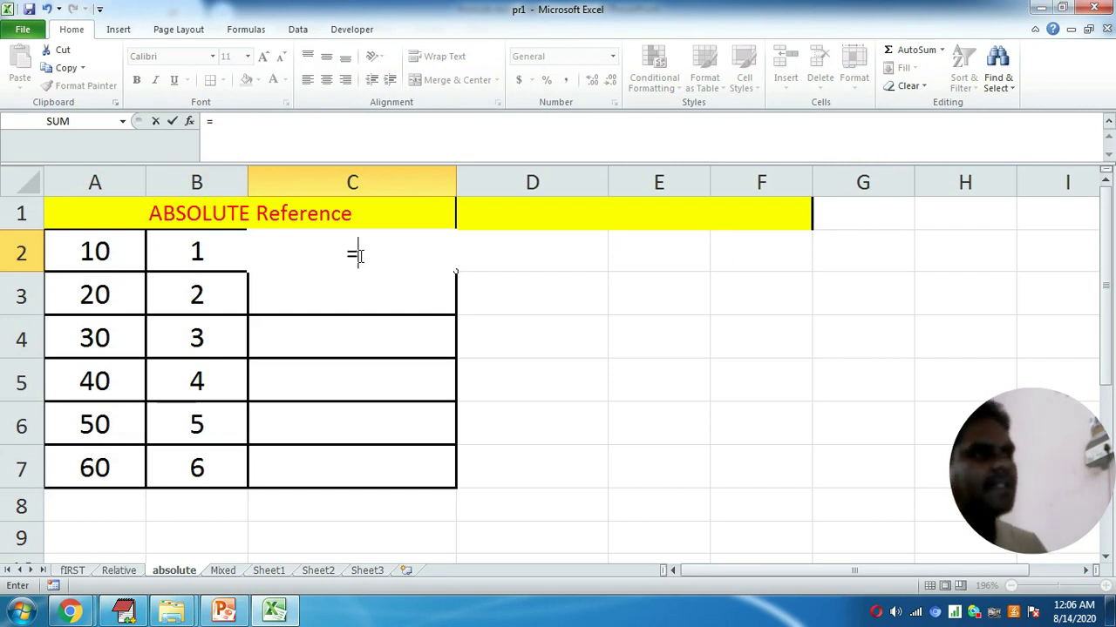
type("$")
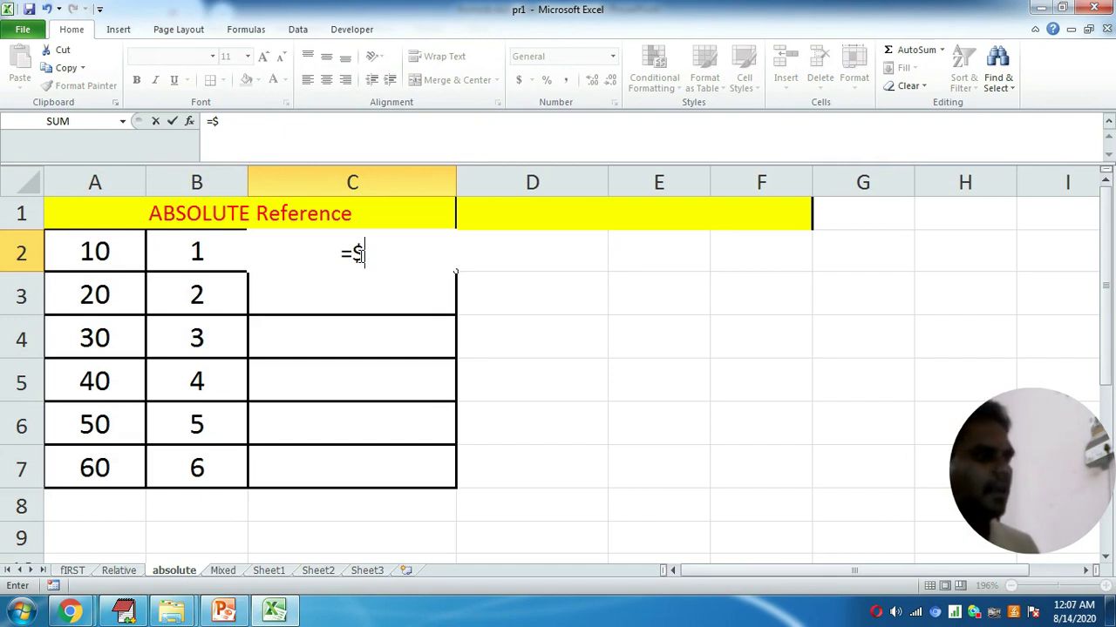
type("A")
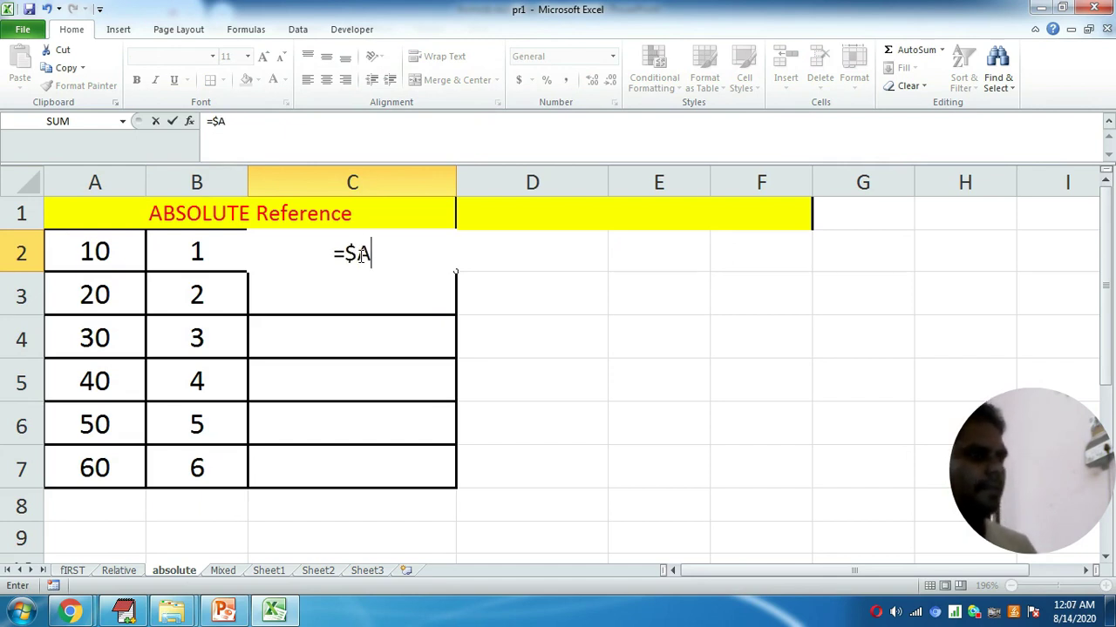
type("%")
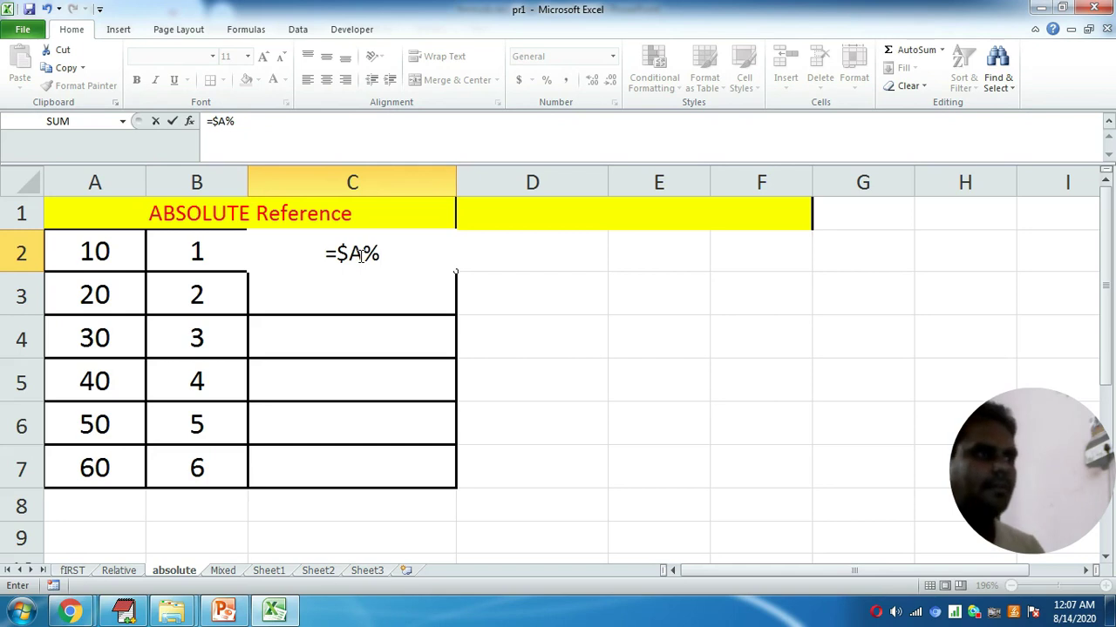
key("BackSpace")
type("$2")
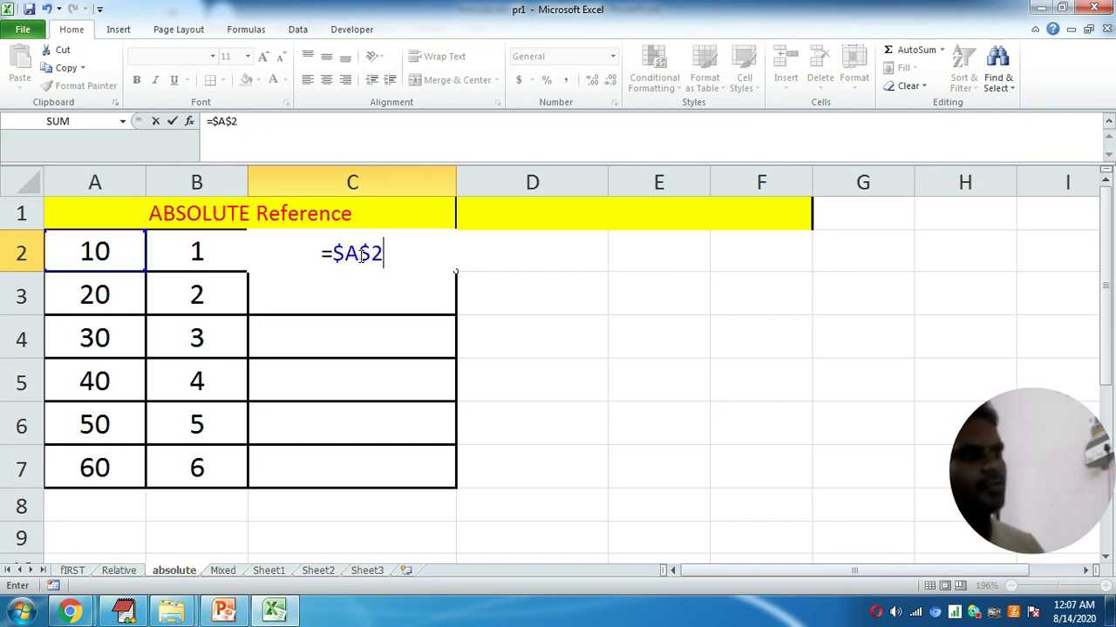
type("+B")
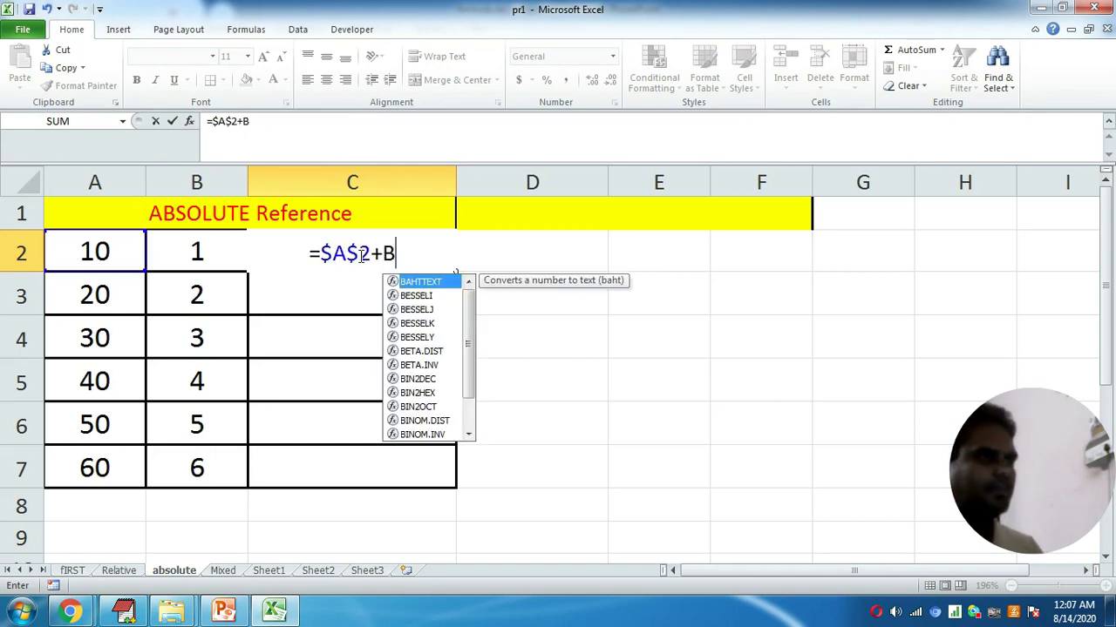
type("2")
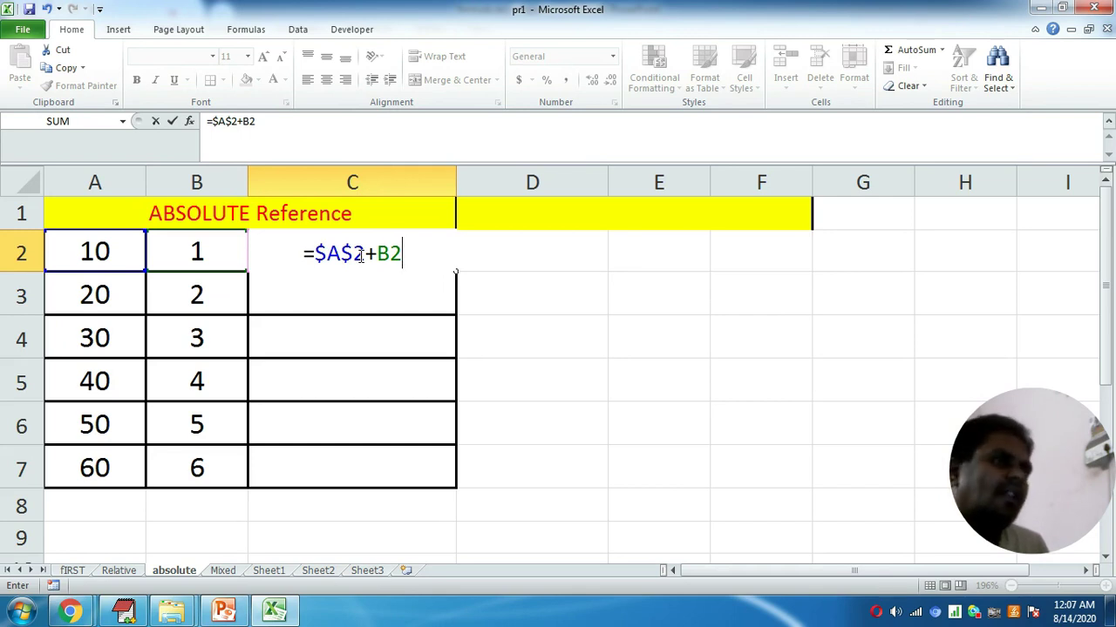
key("Return")
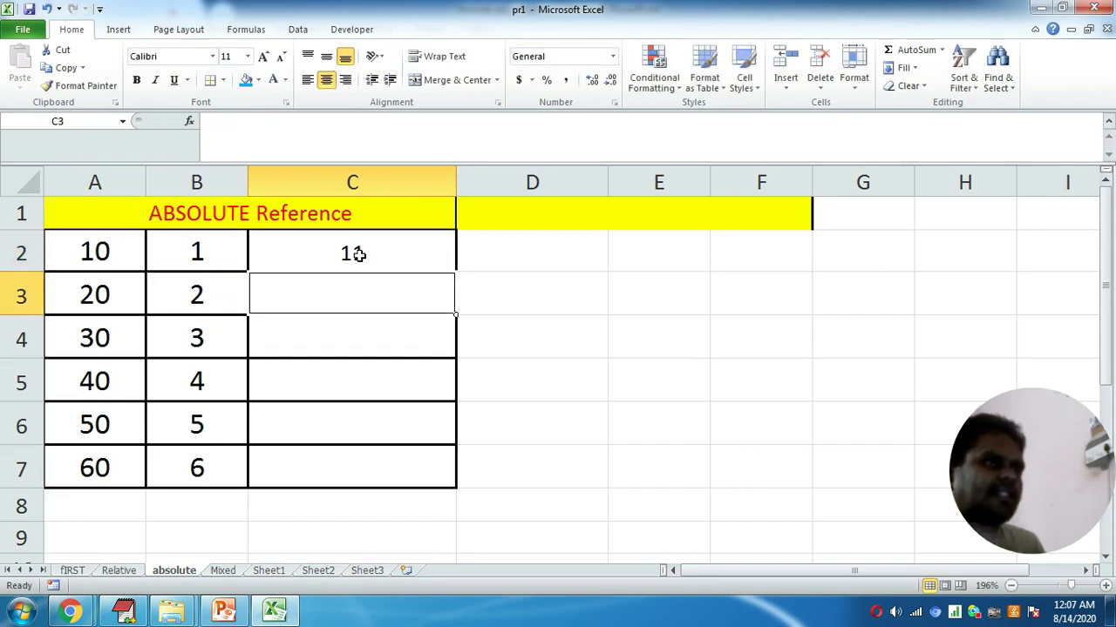
Fill the formula in C2 down through C7.
left_click(418, 254)
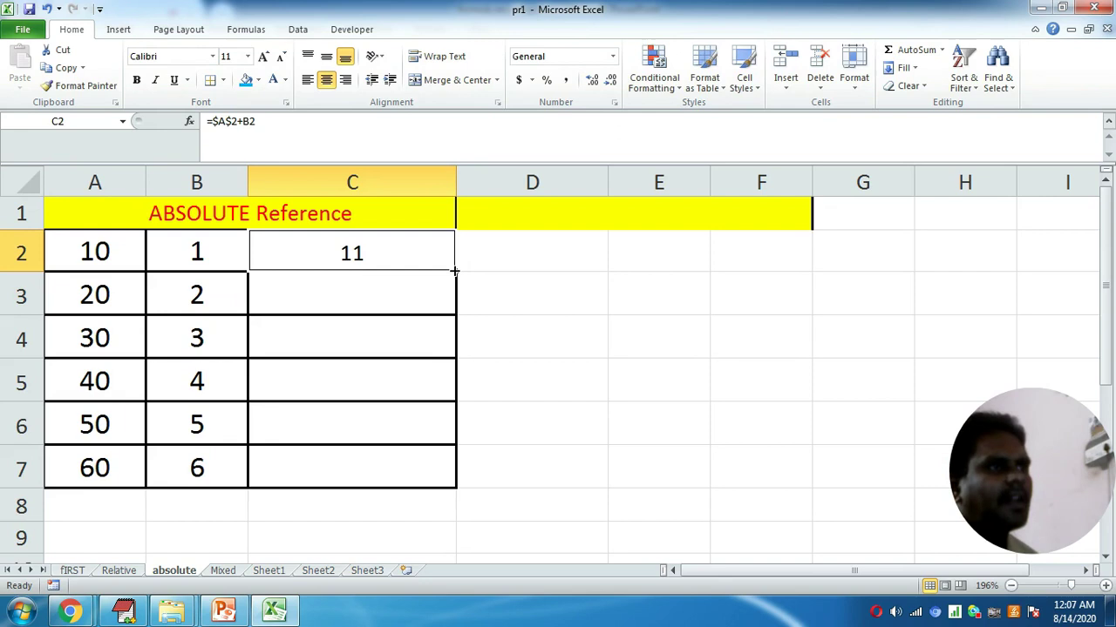
double_click(454, 272)
left_click(419, 300)
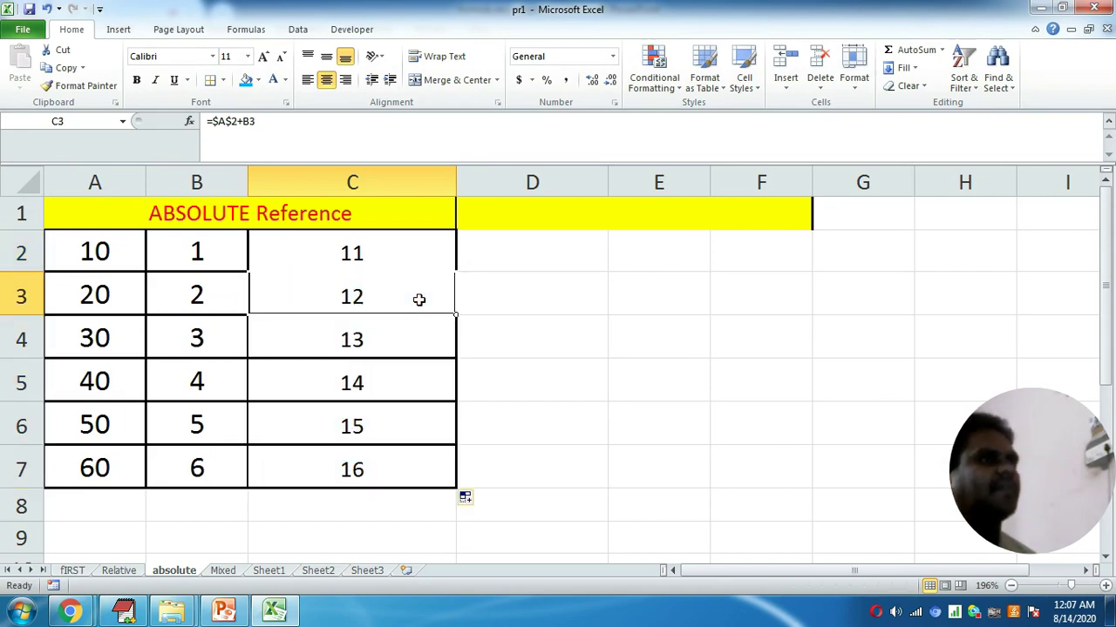
Examine the formulas in C2, C3, C4 and C7 to compare how the absolute and relative references behave.
left_click(320, 250)
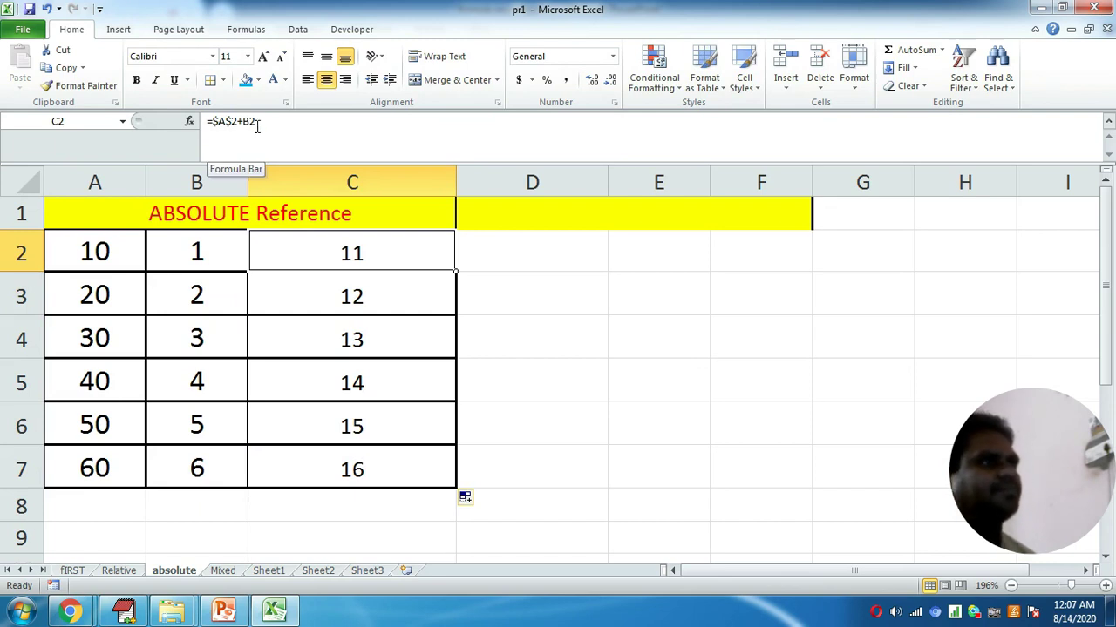
left_click(353, 294)
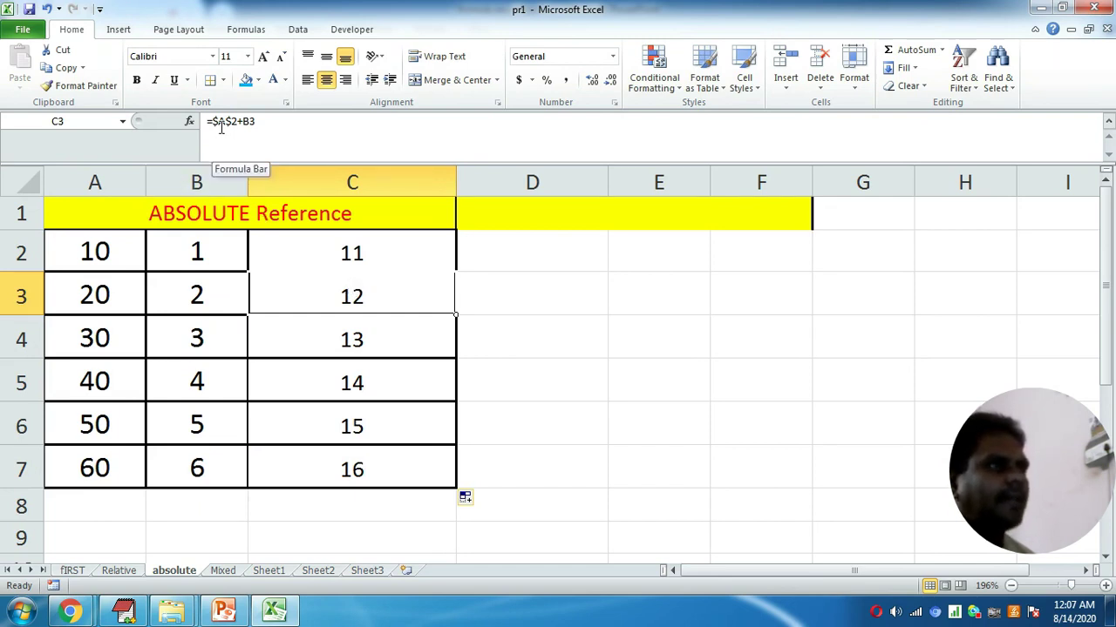
left_click(351, 251)
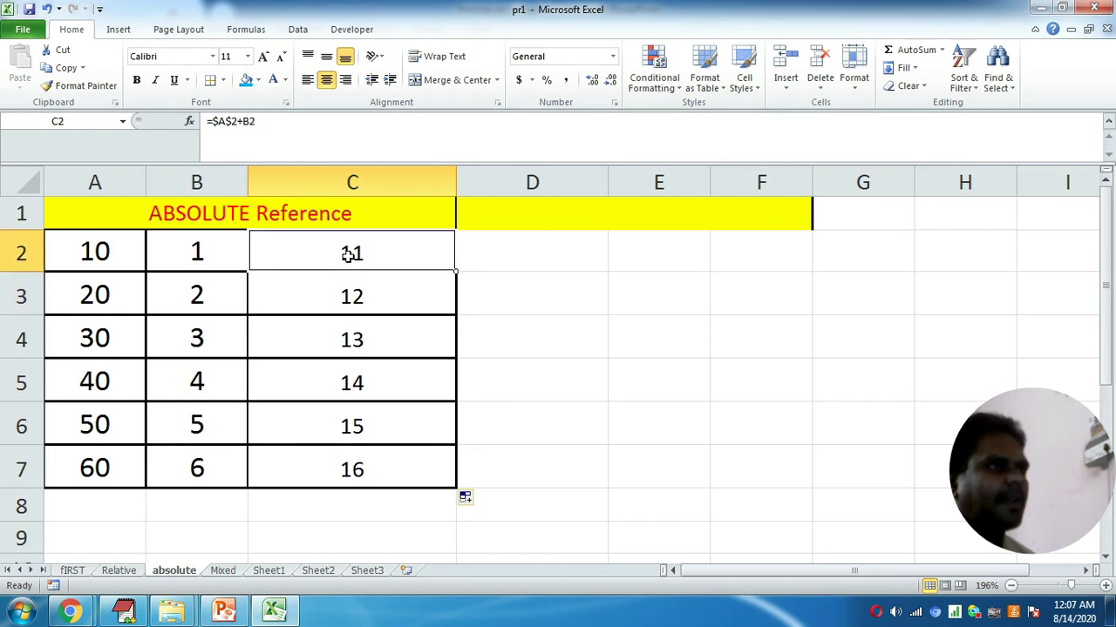
left_click(297, 136)
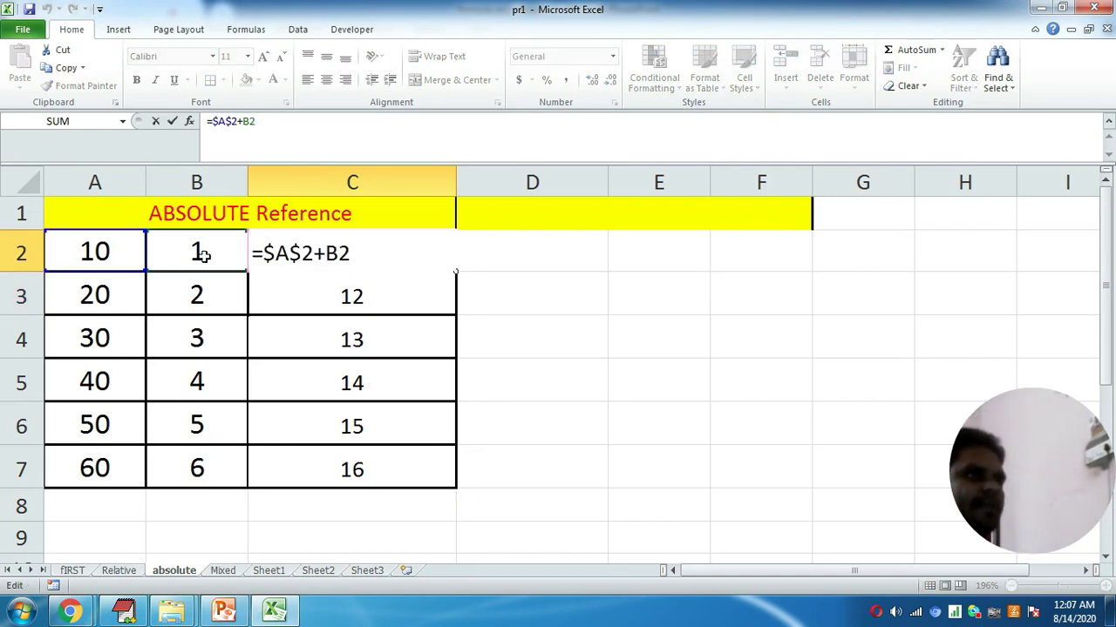
left_click(331, 301)
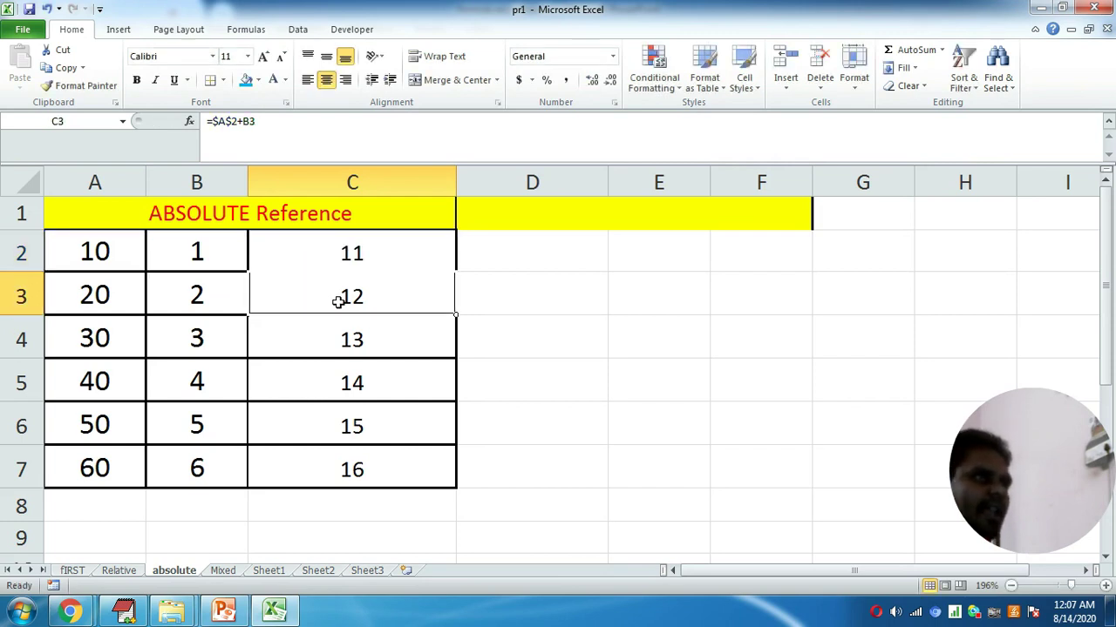
left_click(337, 121)
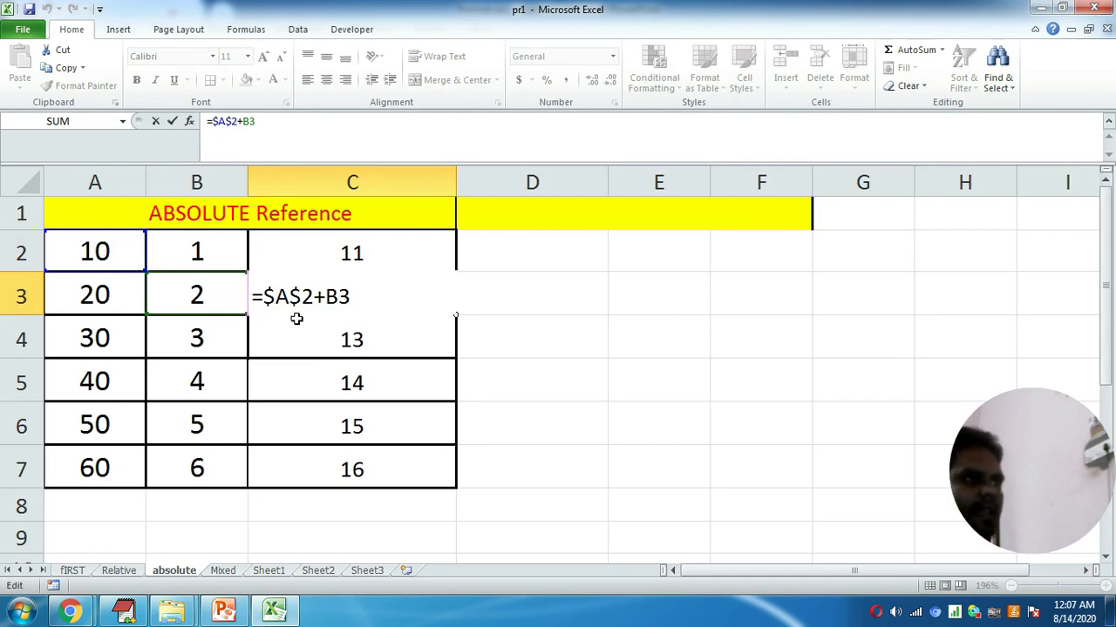
left_click(561, 331)
left_click(383, 296)
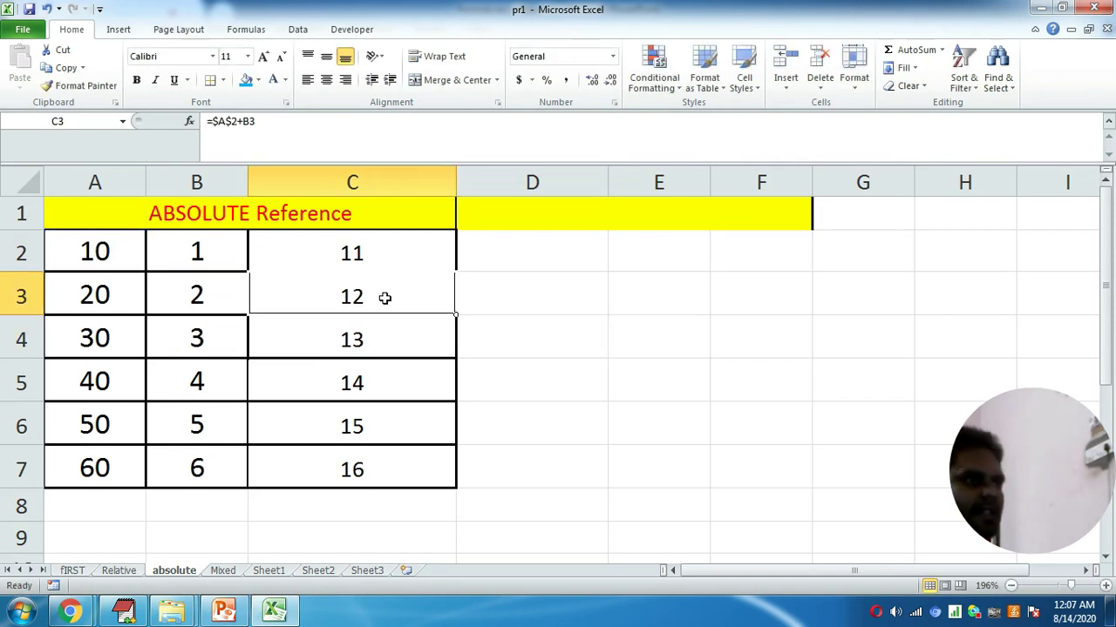
left_click(274, 123)
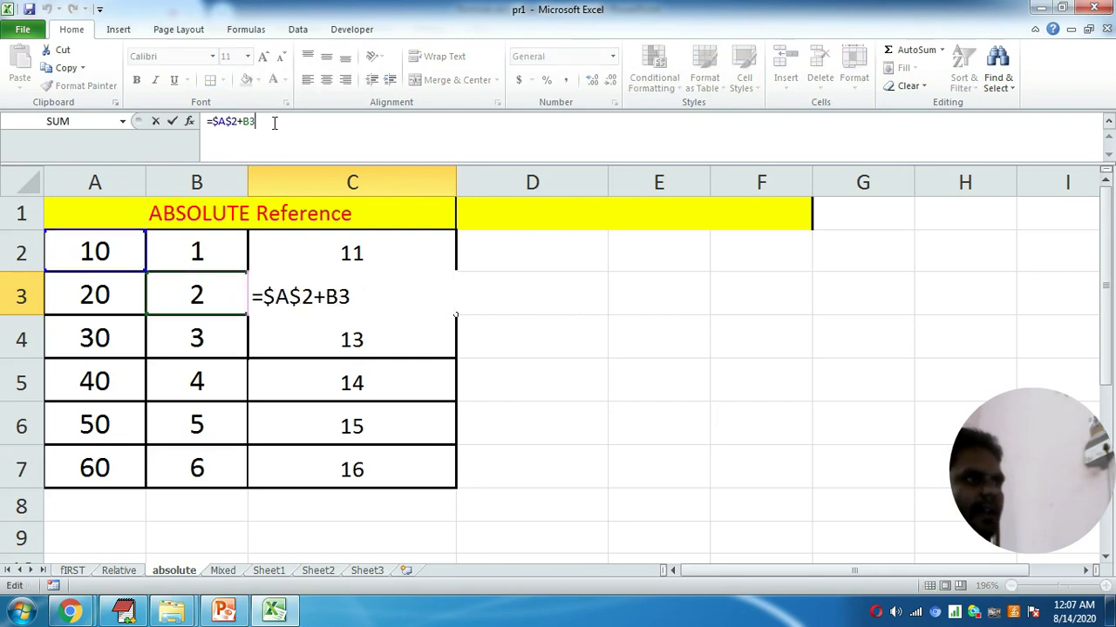
left_click(332, 300)
left_click(552, 321)
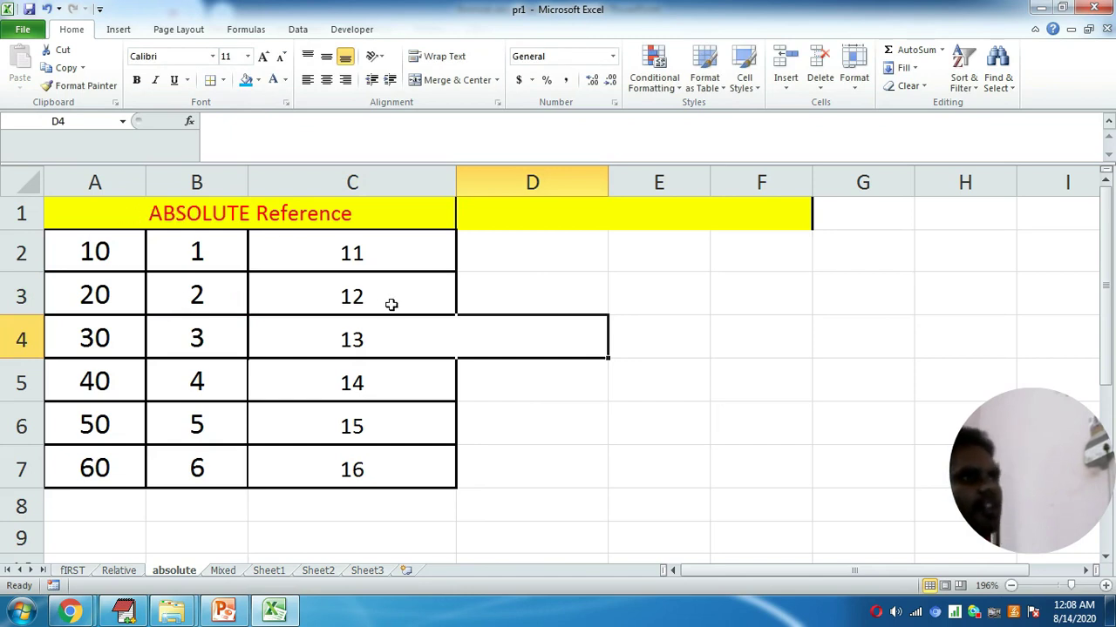
left_click(349, 334)
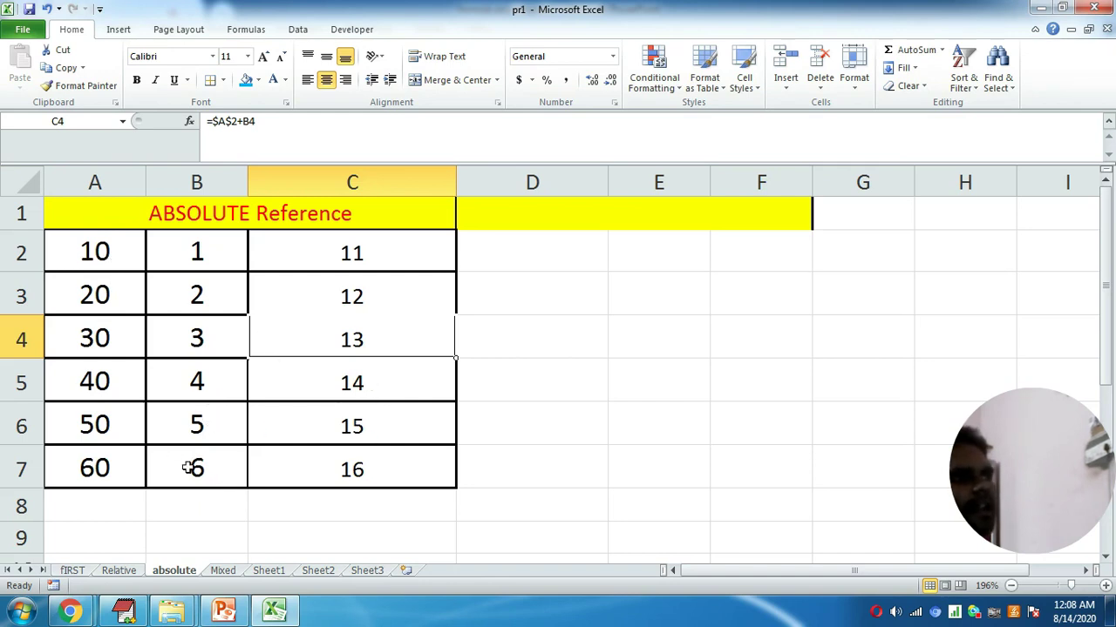
left_click(370, 472)
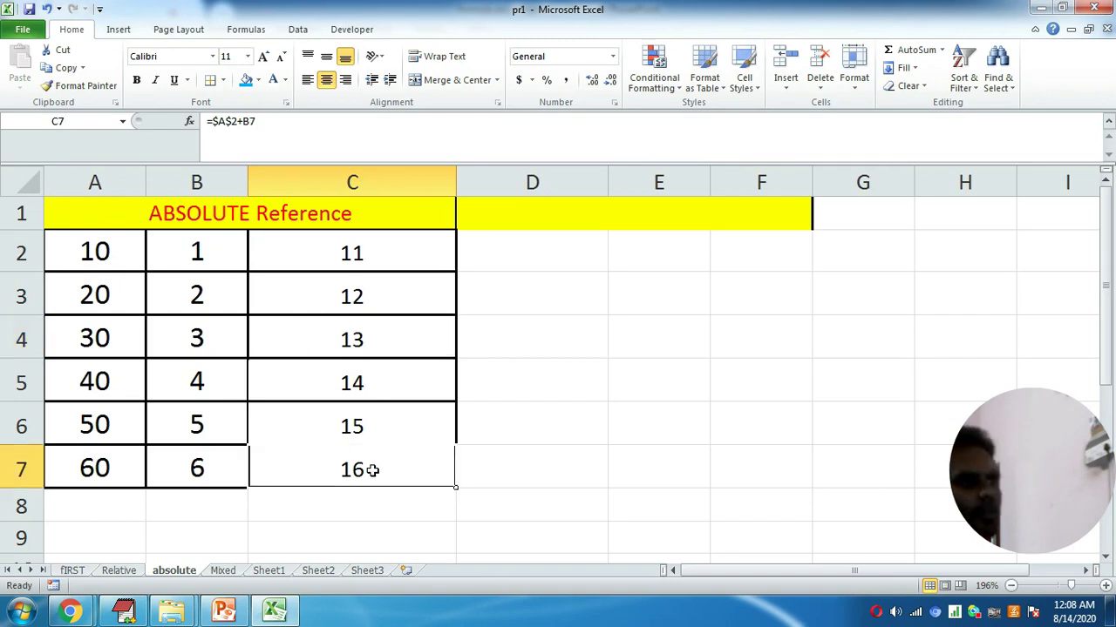
Turn on Show Formulas for the absolute sheet so its cells display formulas instead of results.
left_click(359, 253)
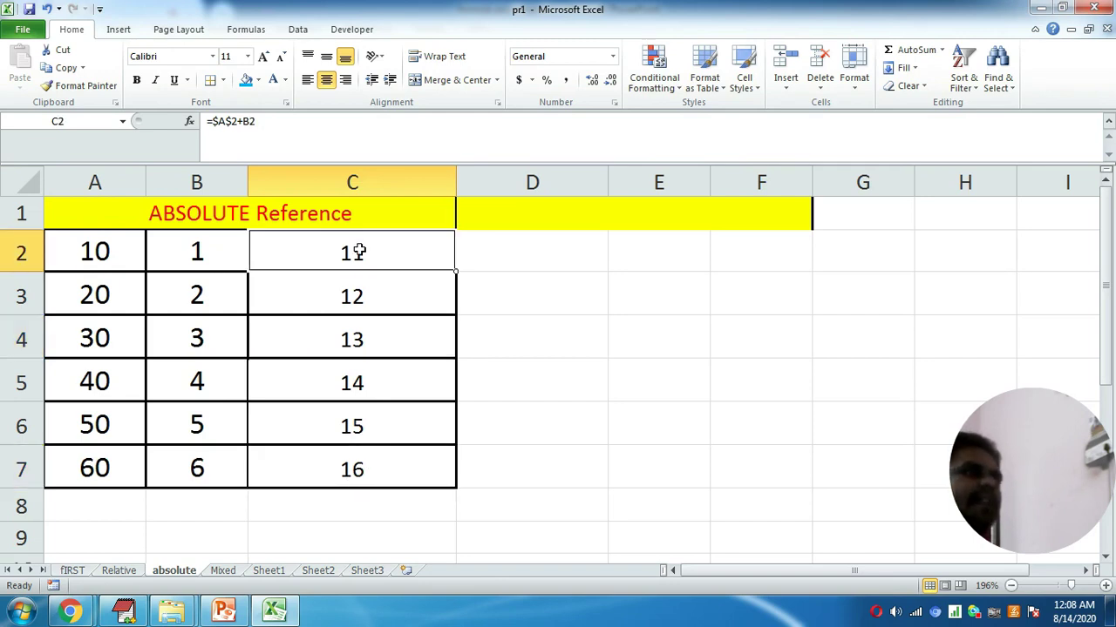
left_click(249, 32)
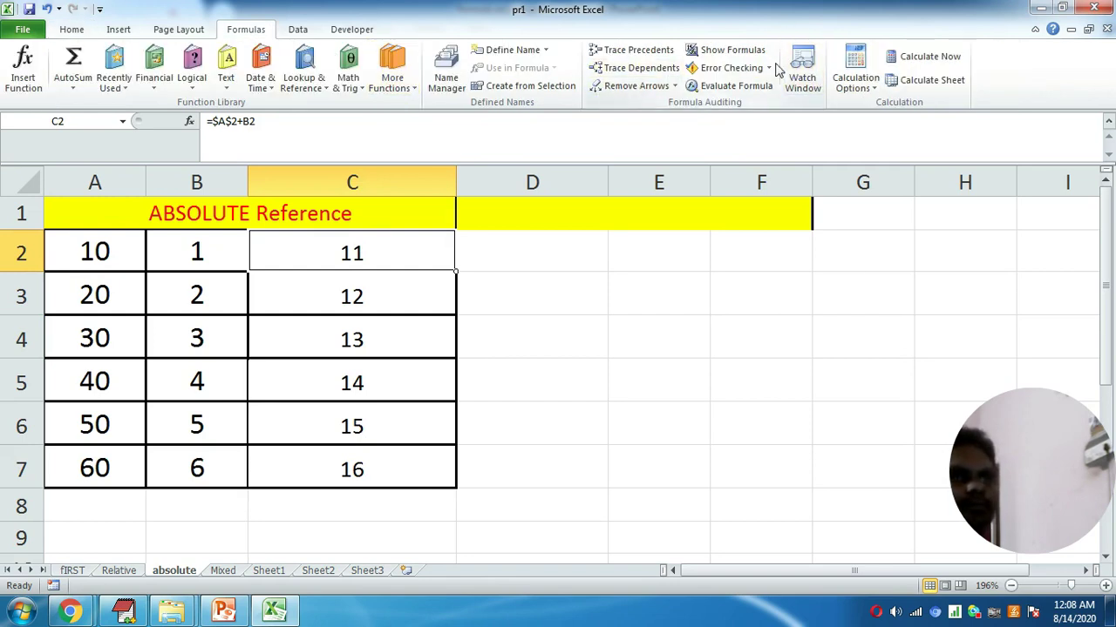
left_click(735, 50)
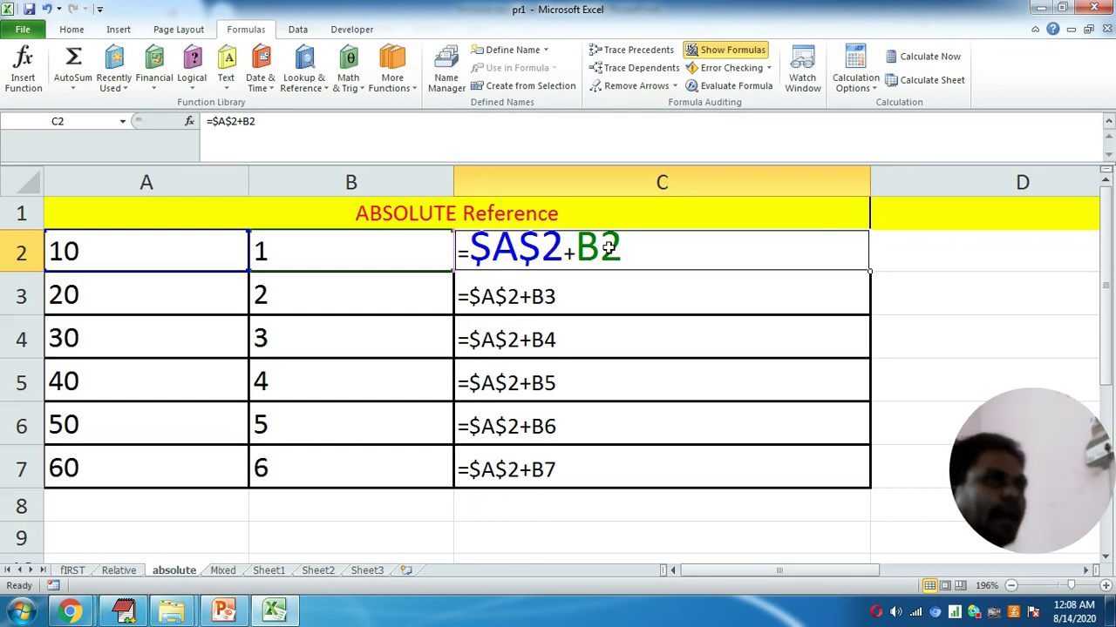
Examine the displayed formulas in C6:C7 and C2 to compare the fixed $A$2 reference with the changing B reference.
left_click_drag(542, 417, 541, 467)
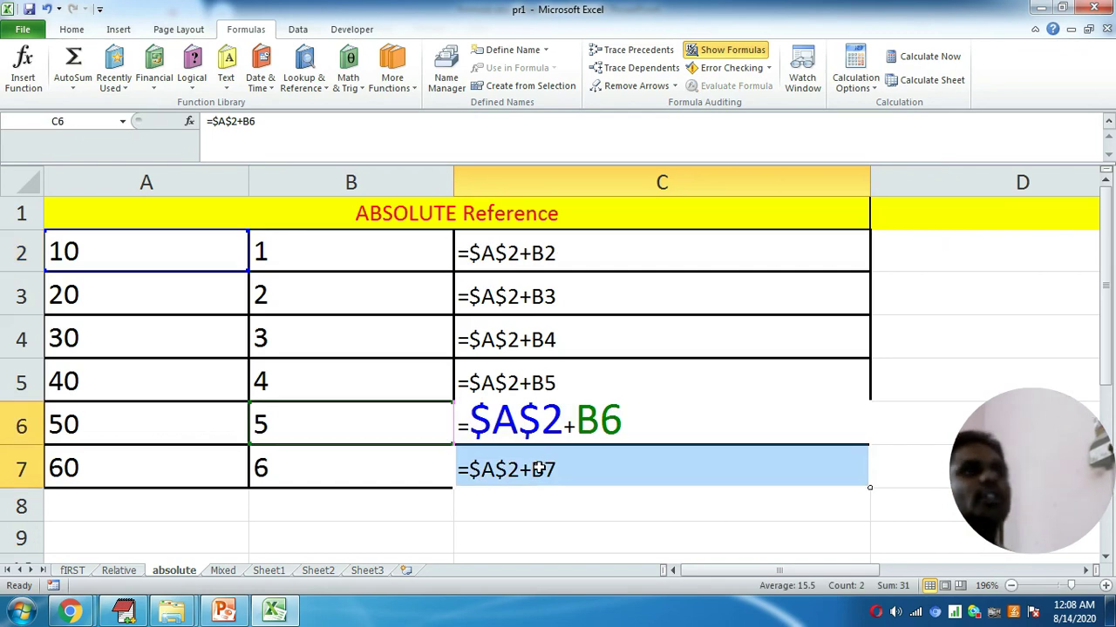
left_click(939, 372)
left_click(534, 249)
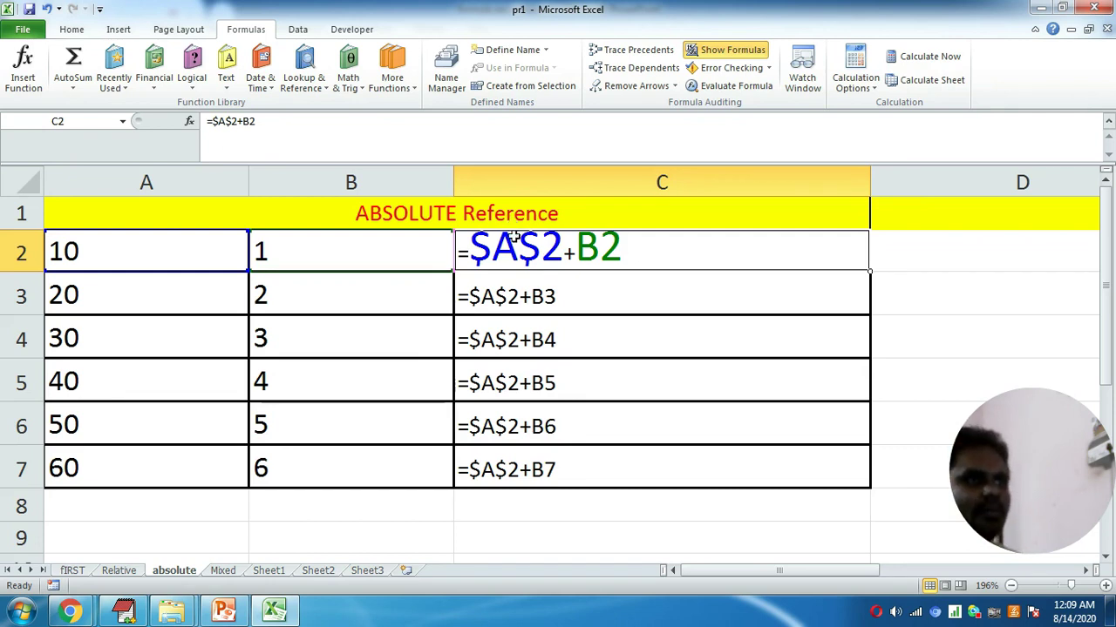
Toggle Show Formulas off and back on for the absolute sheet to compare the result in C2 with its formula.
left_click(911, 292)
left_click(753, 54)
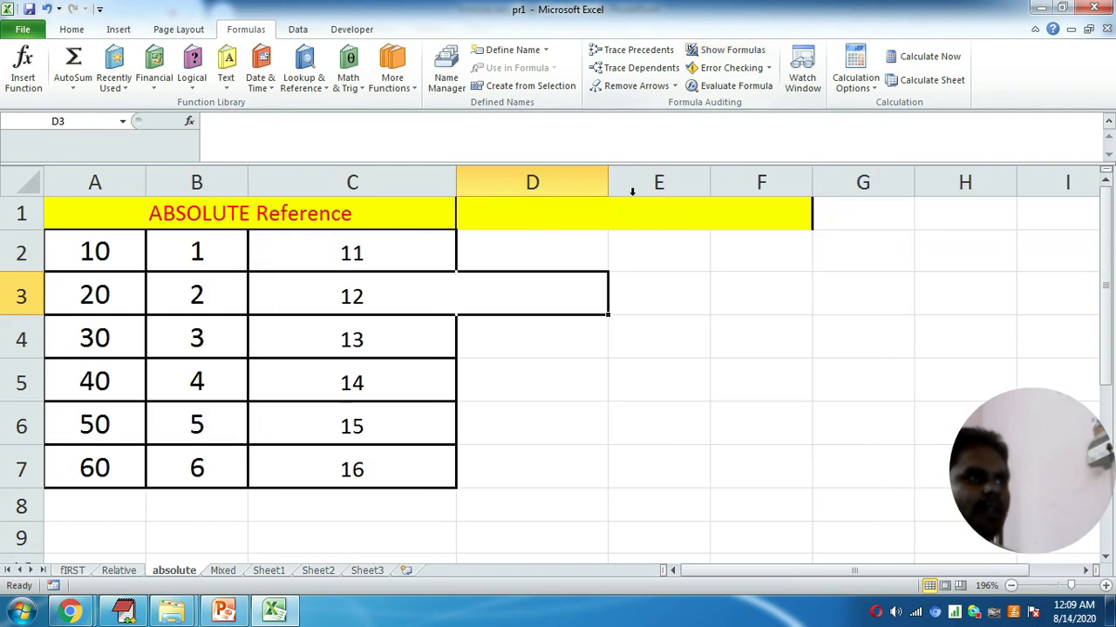
left_click(355, 252)
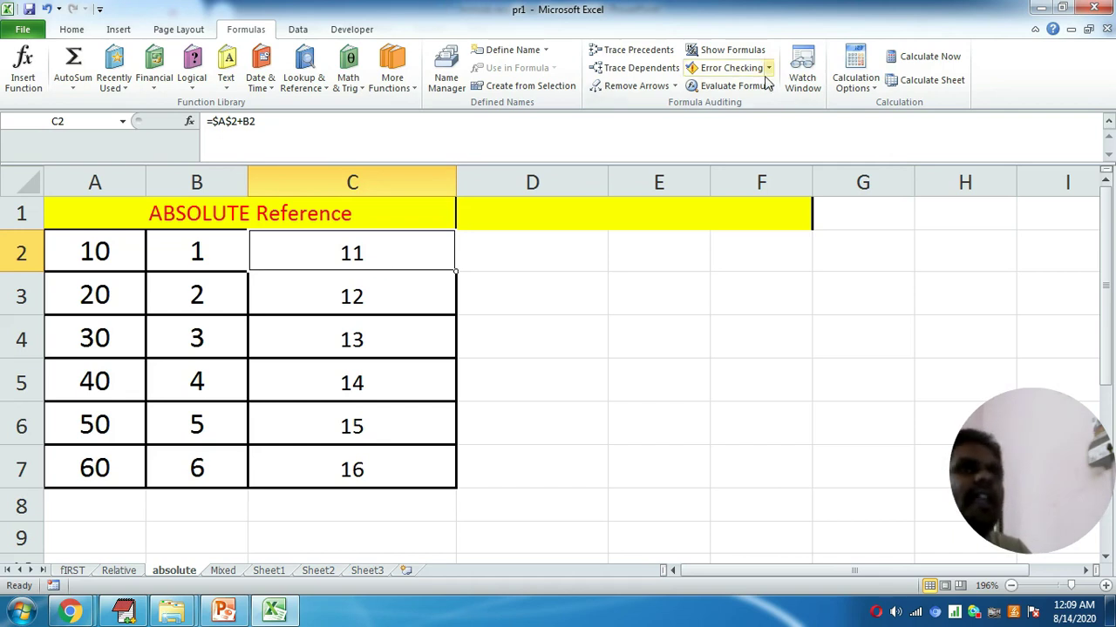
left_click(732, 50)
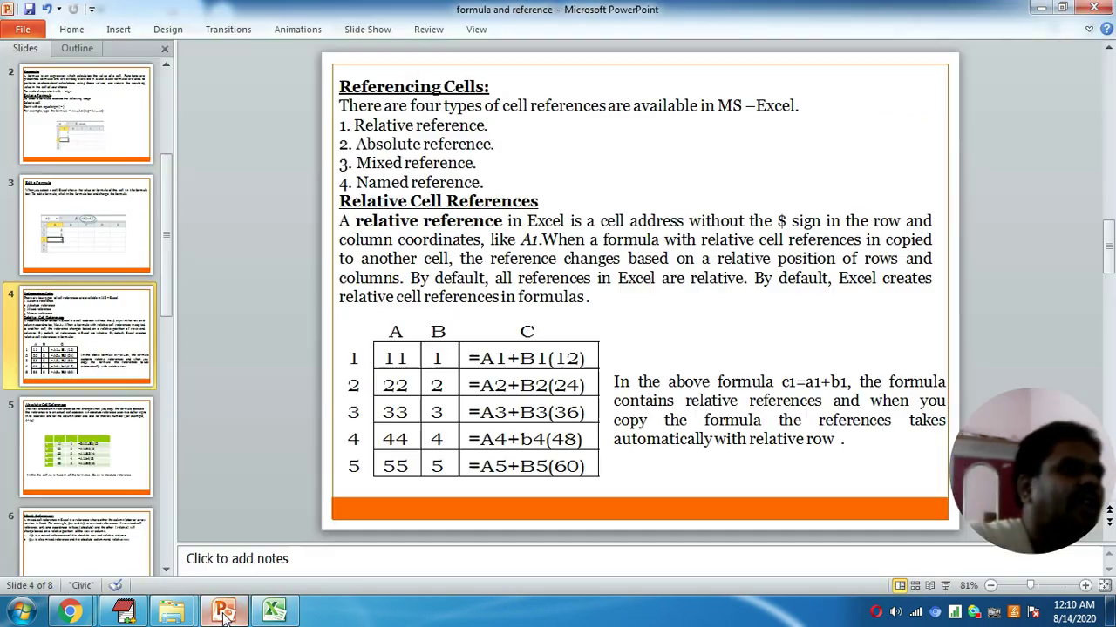
Switch to PowerPoint to check the Referencing Cells slide for the reference types, and return to the Excel workbook.
left_click(223, 610)
scroll(299, 430, "up", 1)
scroll(299, 431, "down", 1)
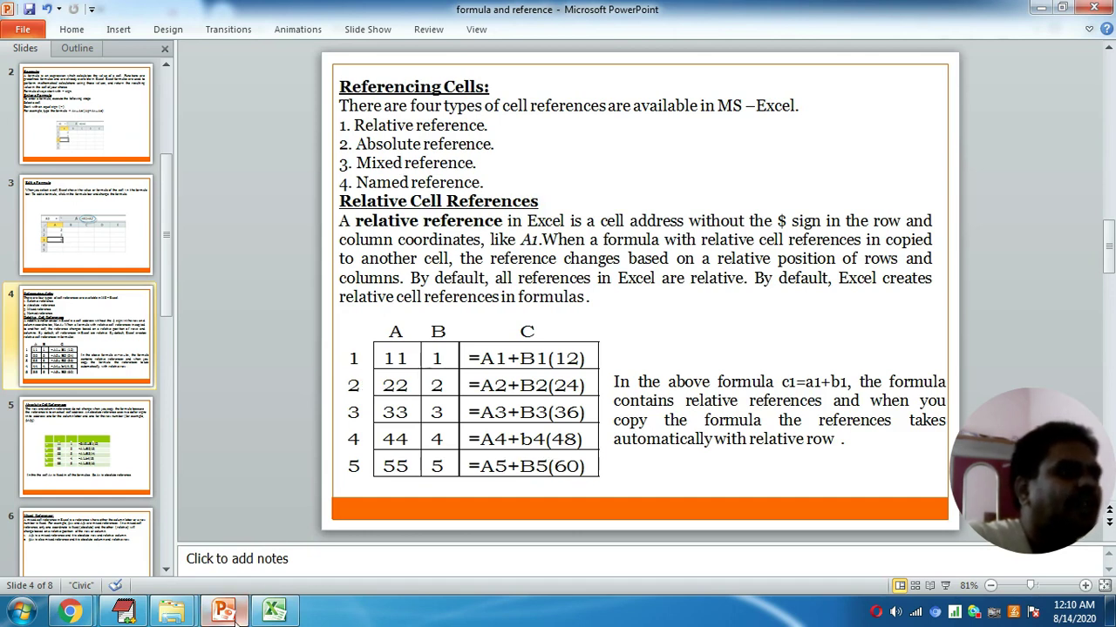
left_click(275, 610)
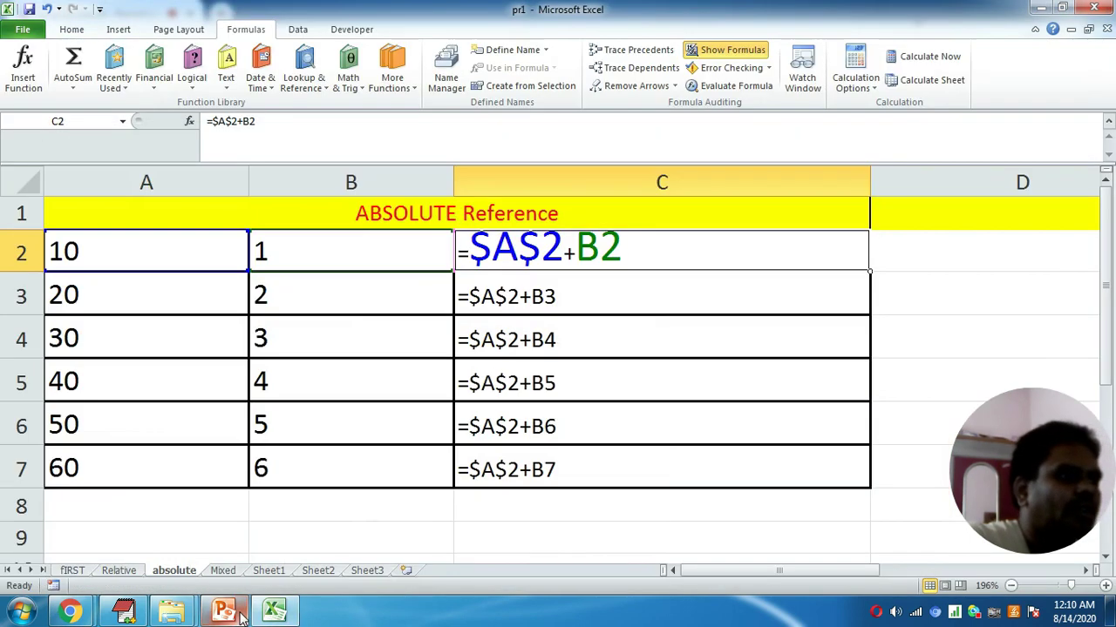
Change the heading in A1 of the Mixed sheet to "MIXED Reference".
left_click(223, 571)
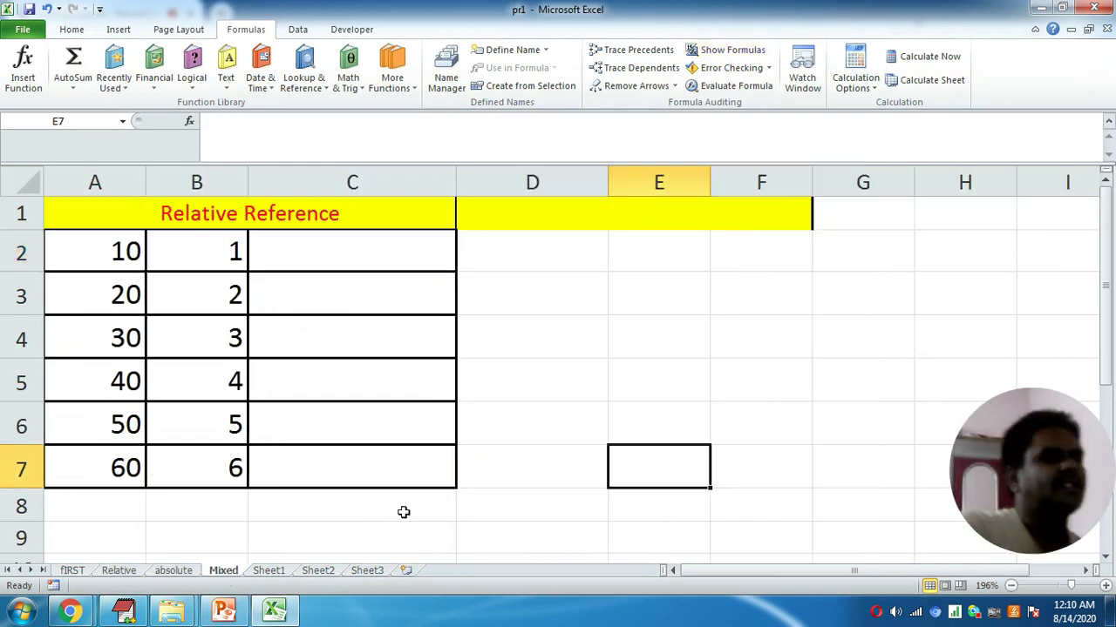
left_click(193, 221)
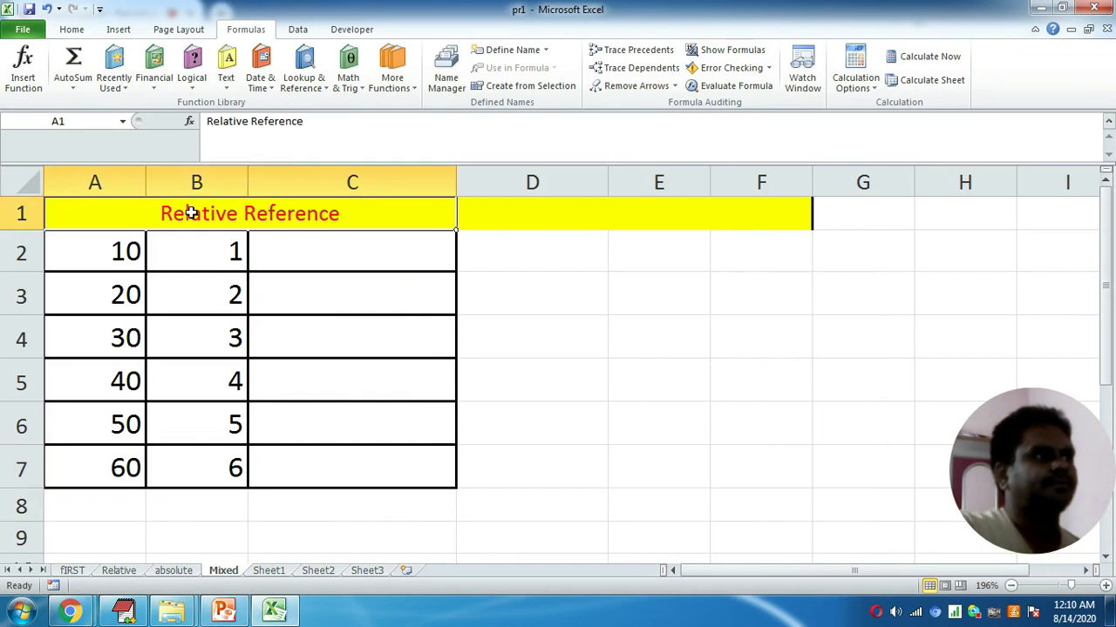
left_click_drag(248, 123, 203, 121)
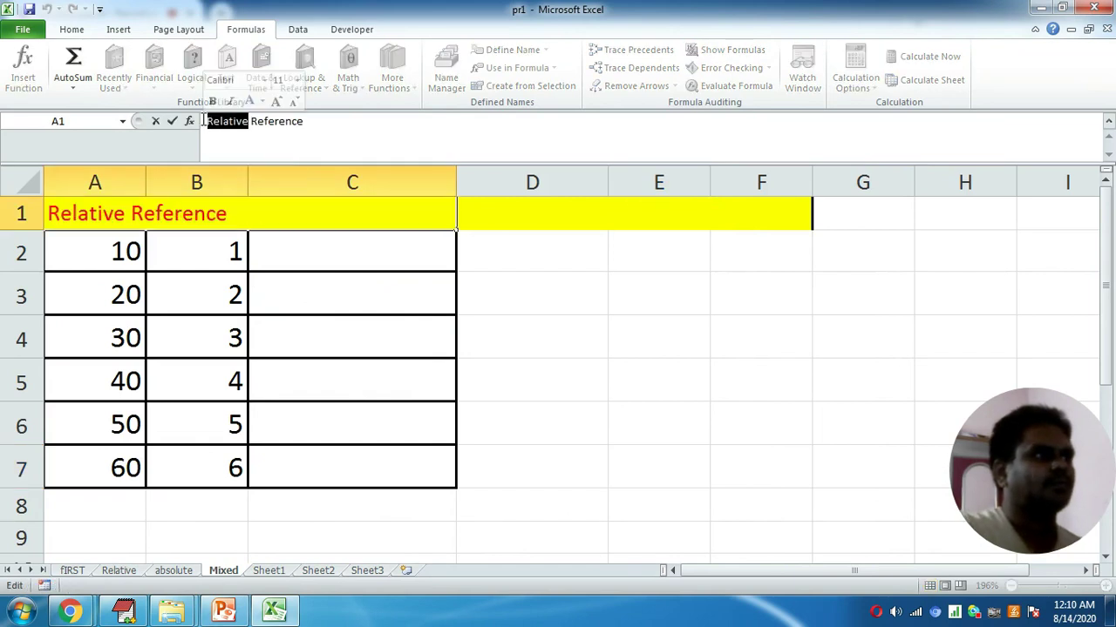
type("mIX")
key("BackSpace")
key("BackSpace")
key("BackSpace")
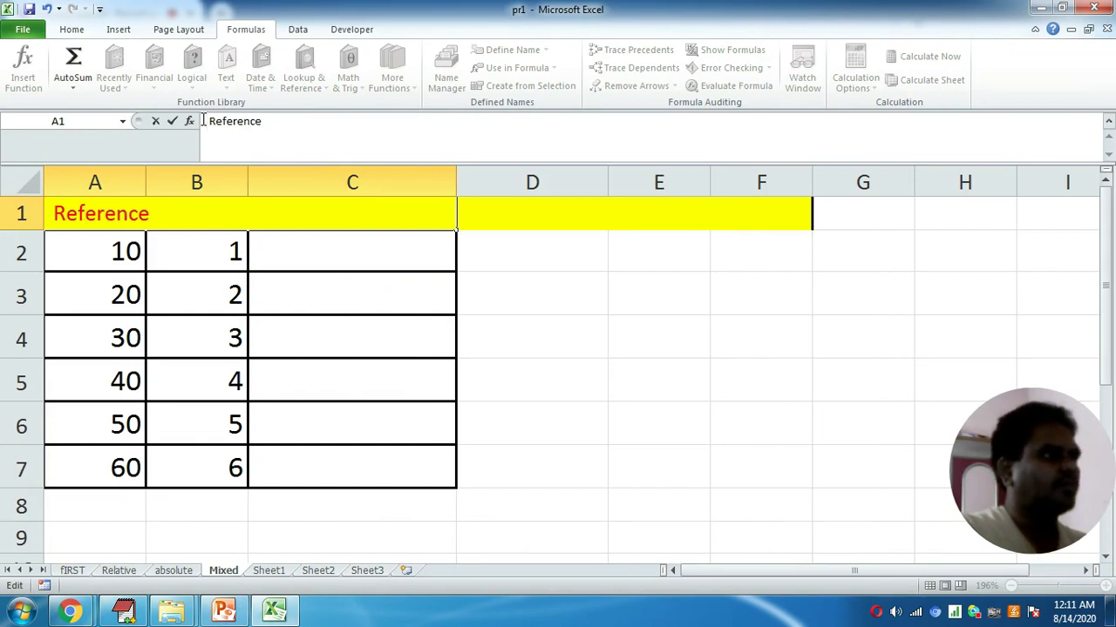
type("mix")
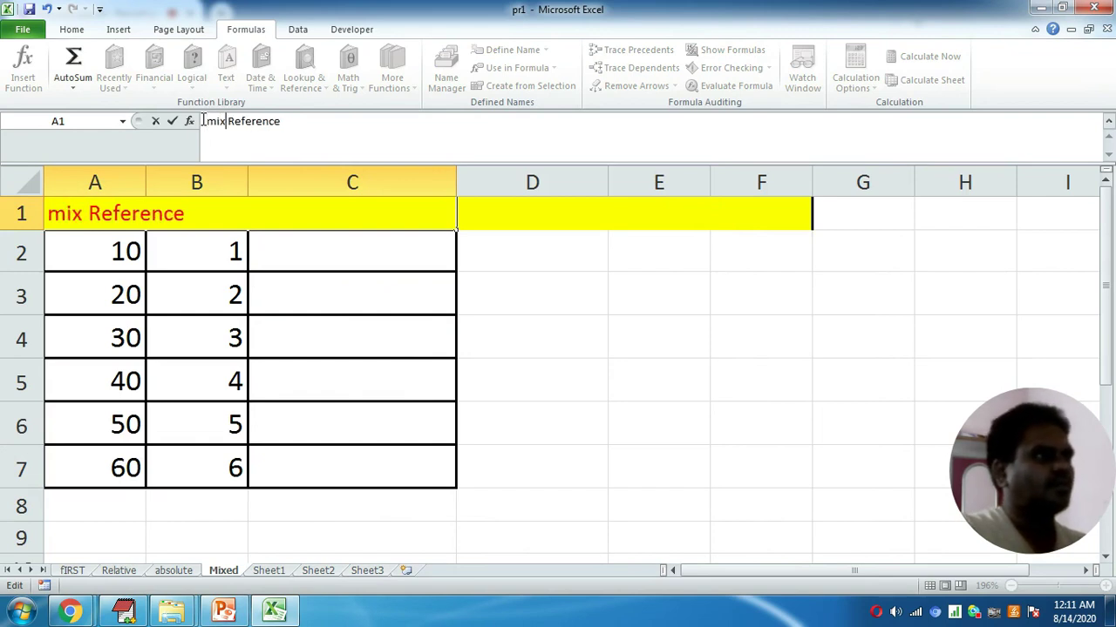
key("BackSpace")
key("BackSpace")
key("BackSpace")
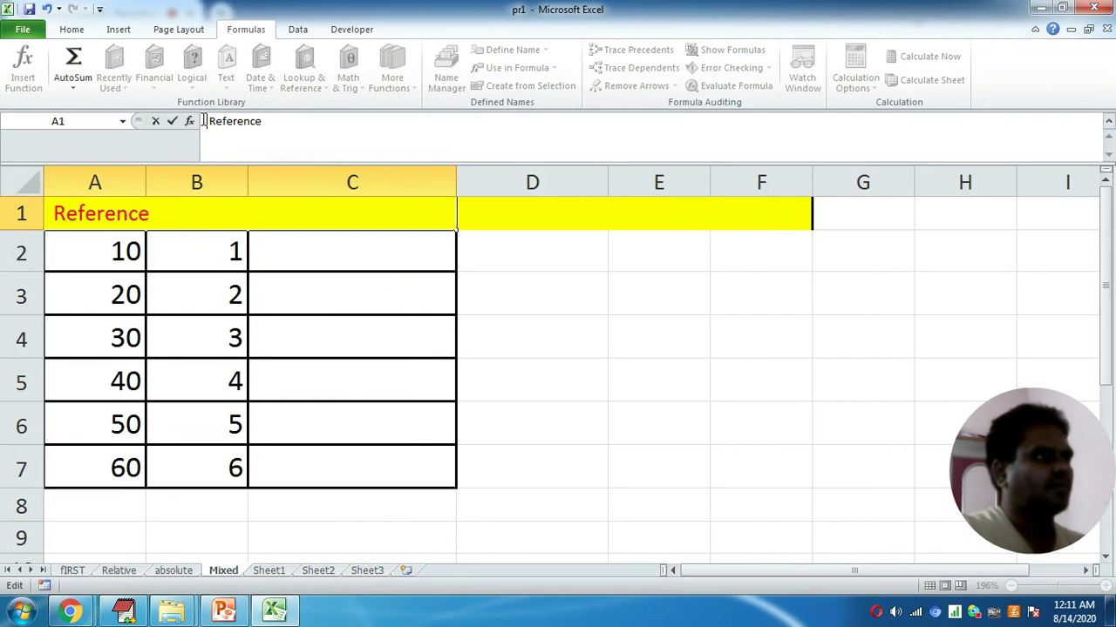
type("MIXED")
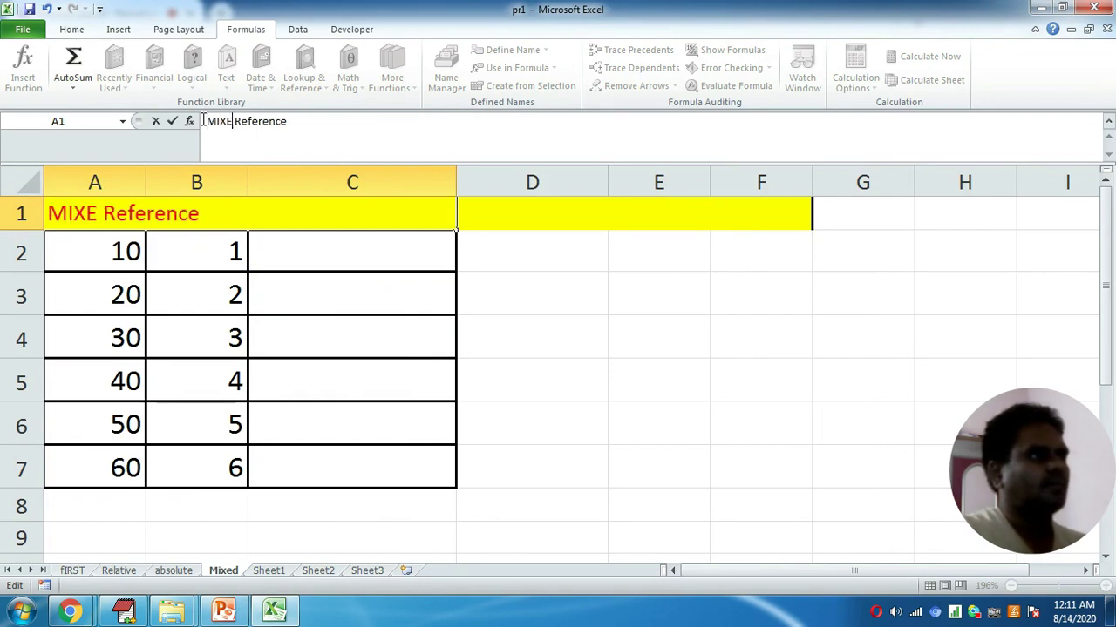
key("Return")
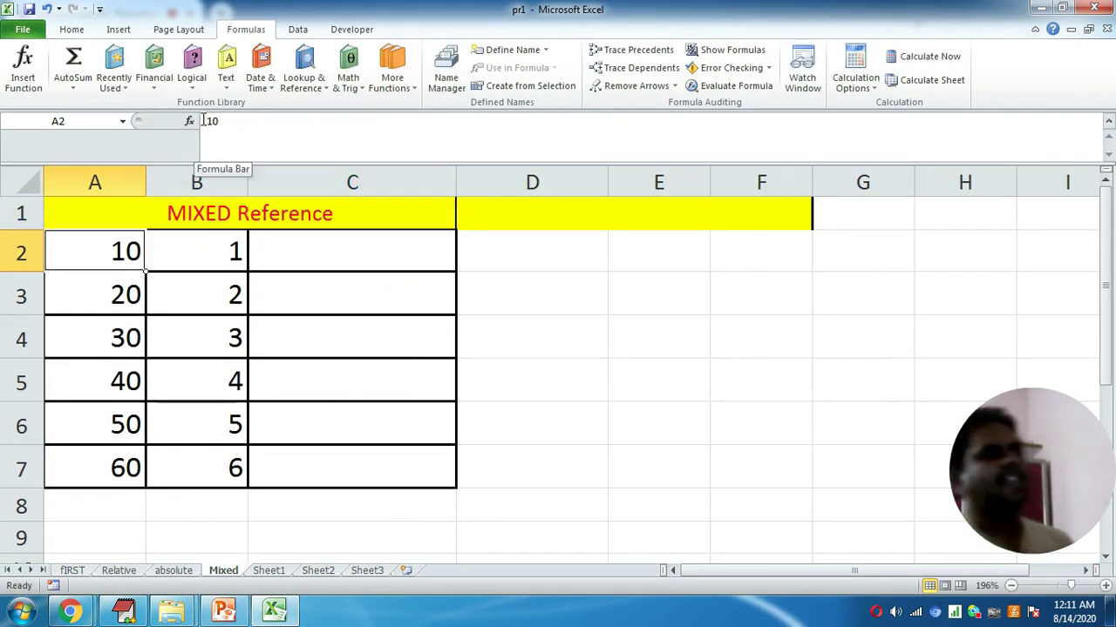
left_click(713, 360)
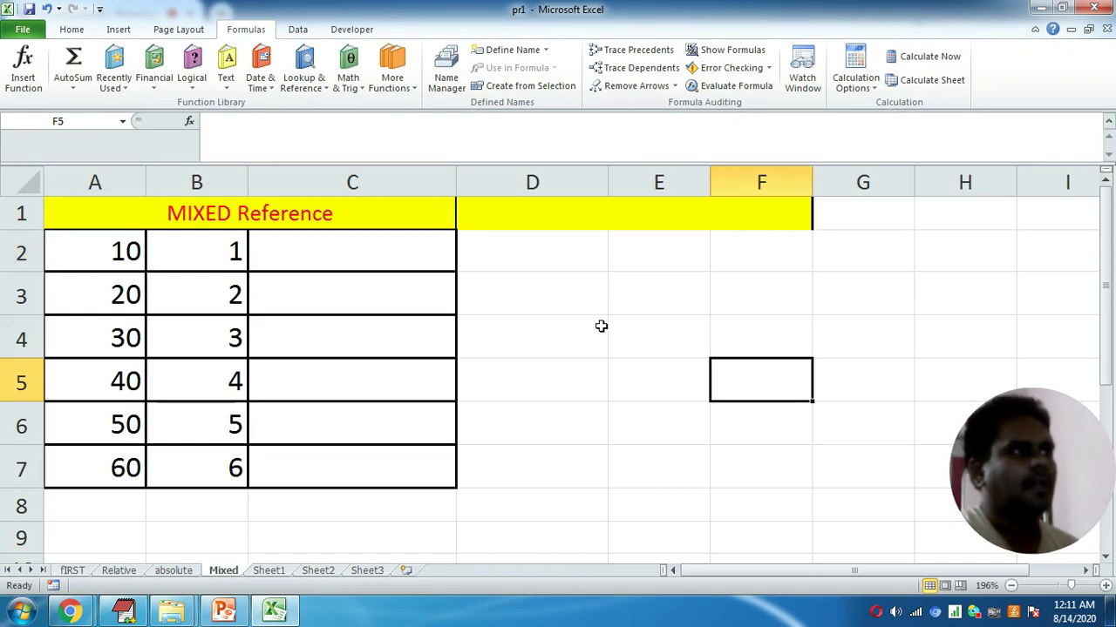
left_click(333, 248)
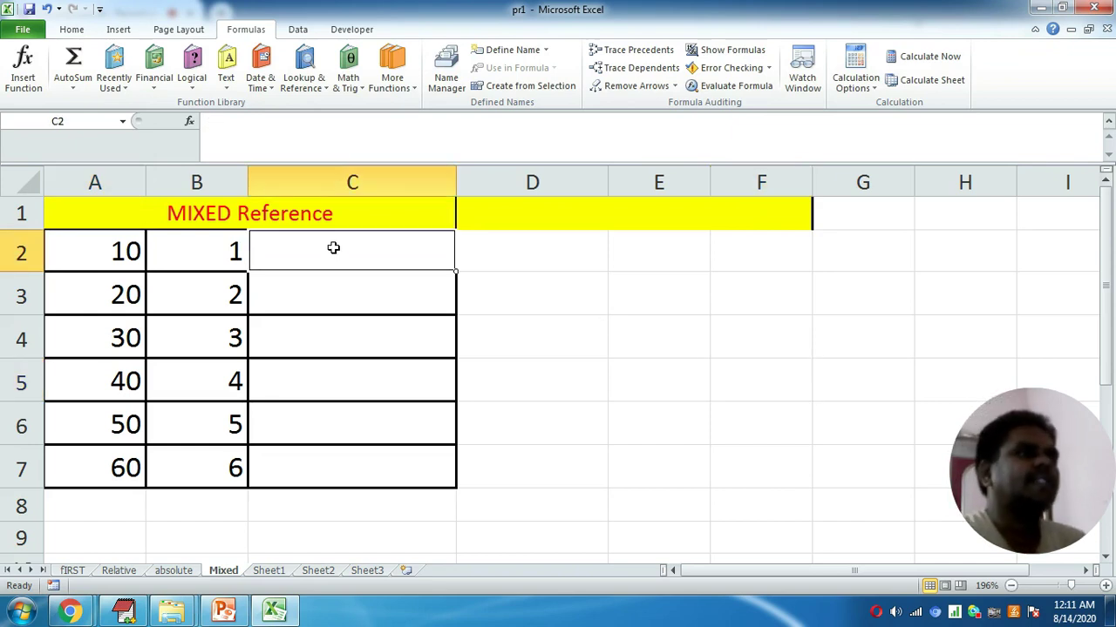
left_click(663, 265)
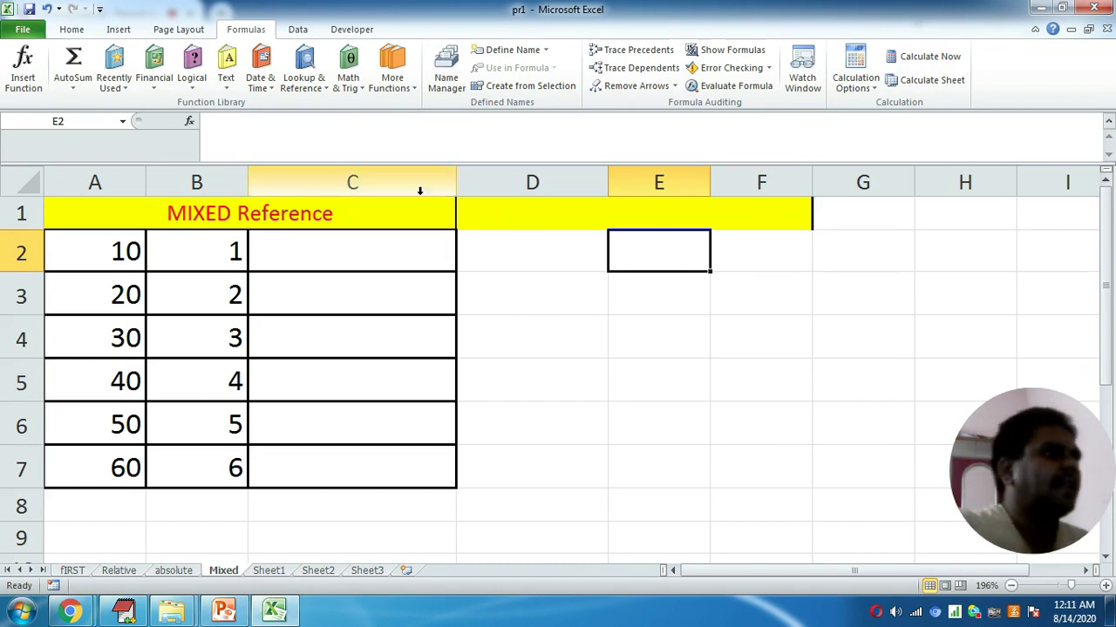
left_click(316, 250)
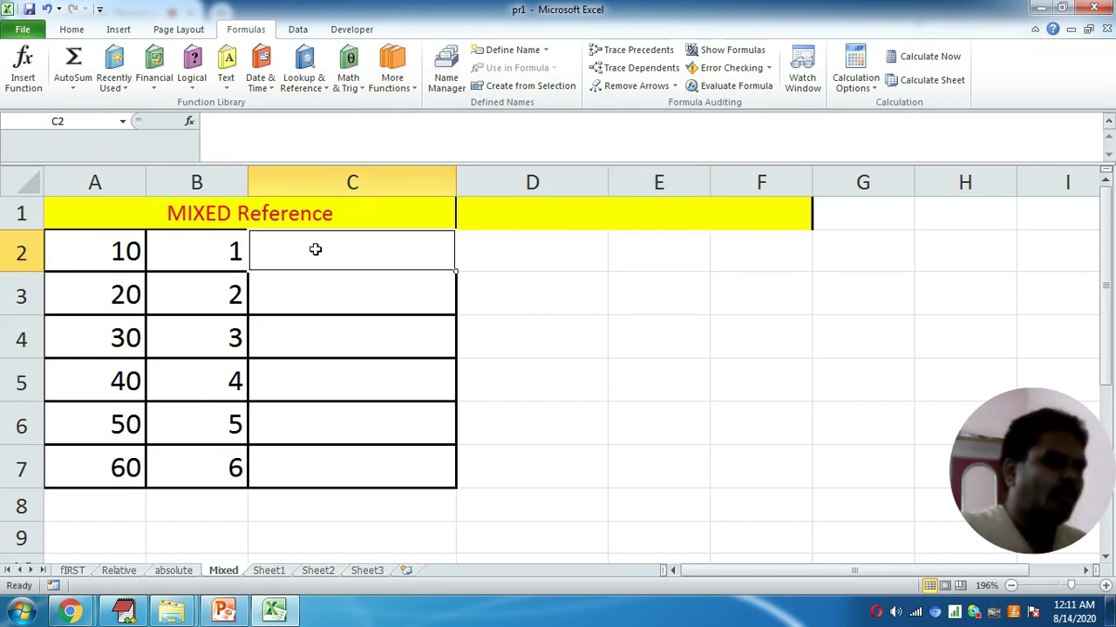
type("=")
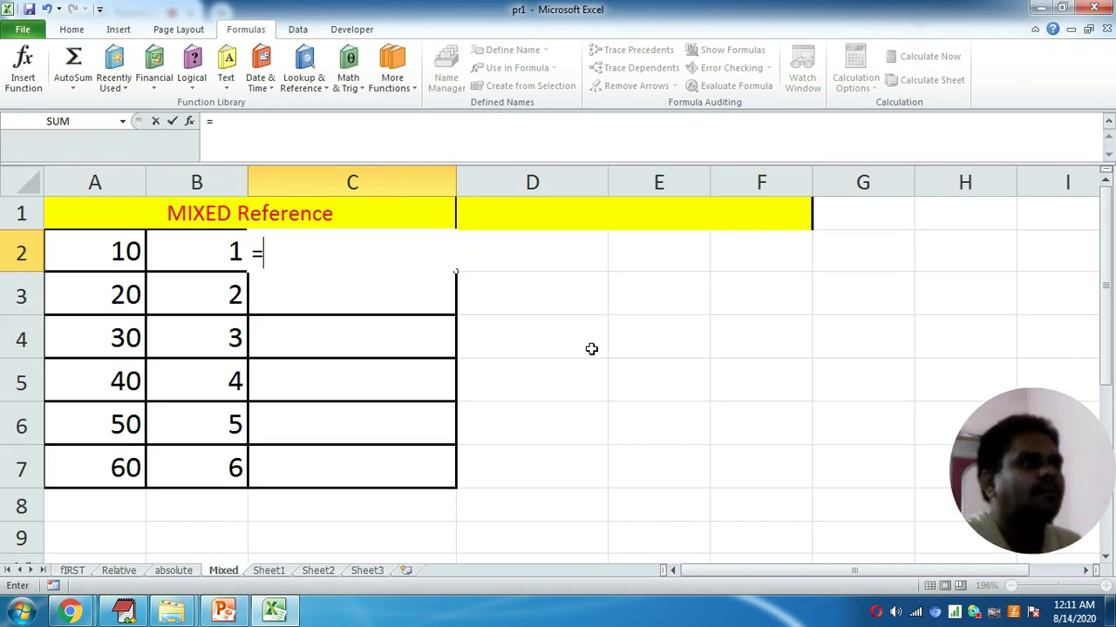
left_click(567, 291)
left_click(613, 378)
key("Escape")
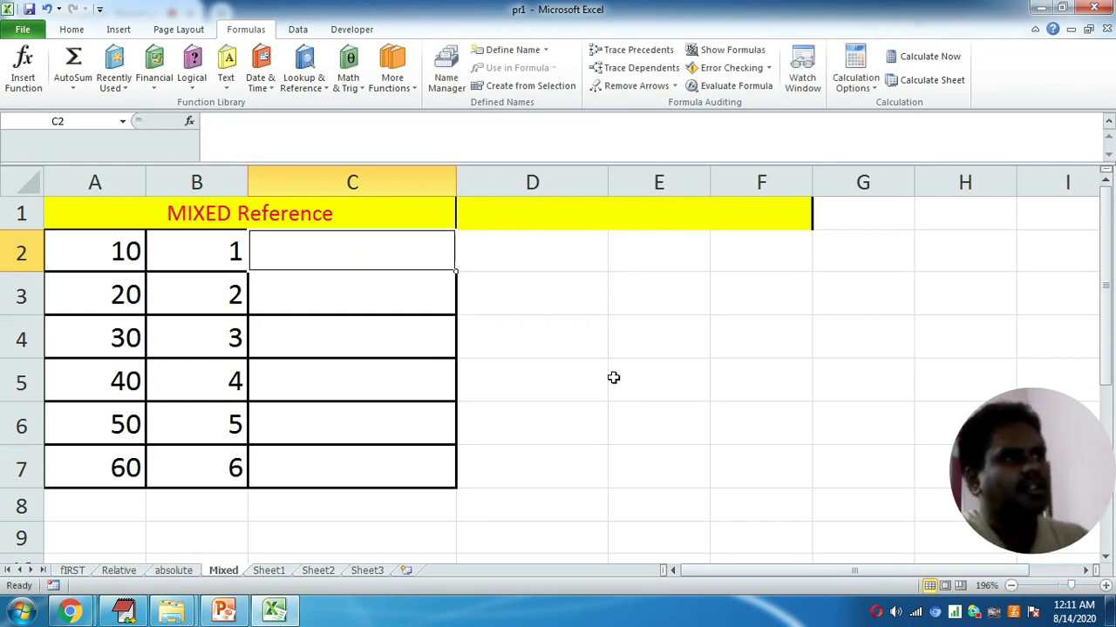
Merge and center the cell range E4:H6 beside the number table.
left_click_drag(526, 246, 804, 351)
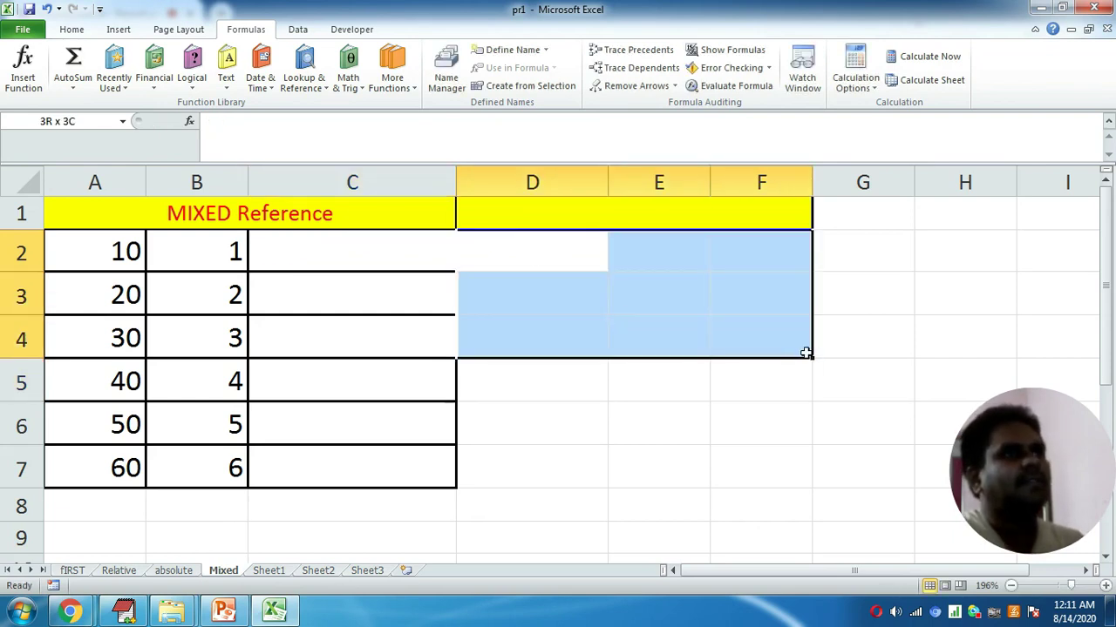
left_click(871, 407)
left_click(593, 300)
left_click_drag(593, 300, 761, 389)
left_click(846, 463)
left_click_drag(668, 351, 926, 410)
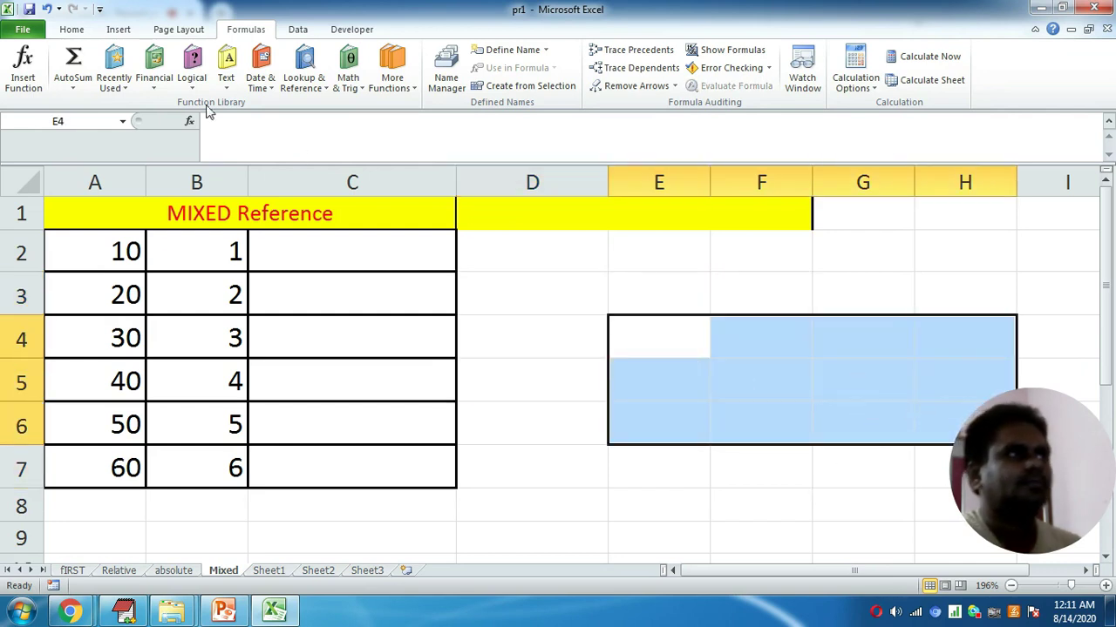
left_click(71, 28)
left_click(440, 82)
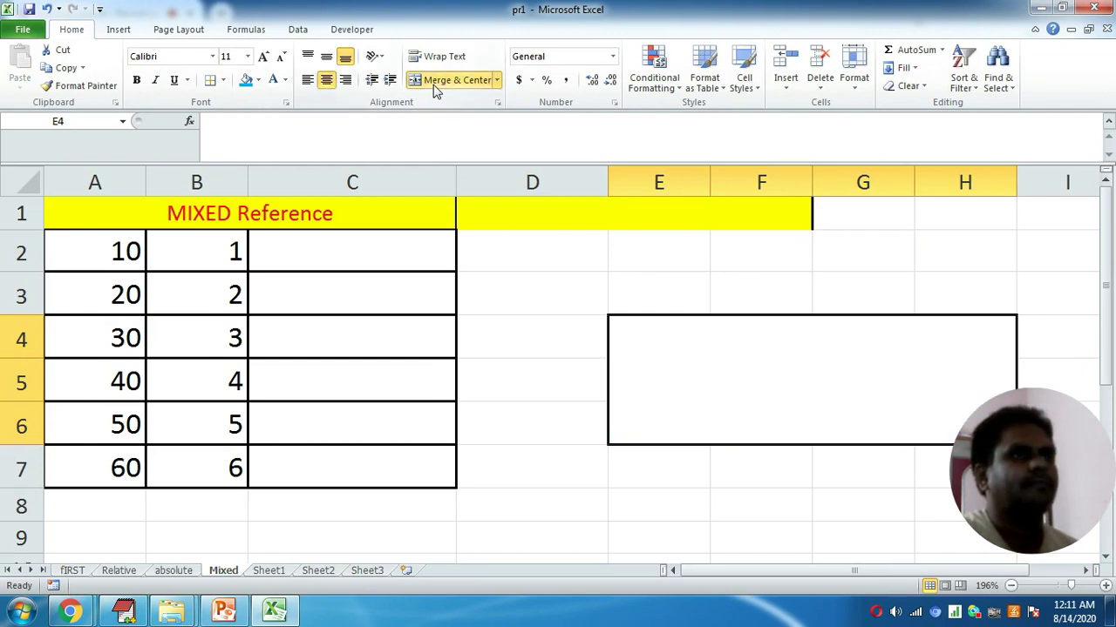
Enter the mixed reference text $A1 in the merged cell E4.
left_click(266, 126)
left_click(266, 126)
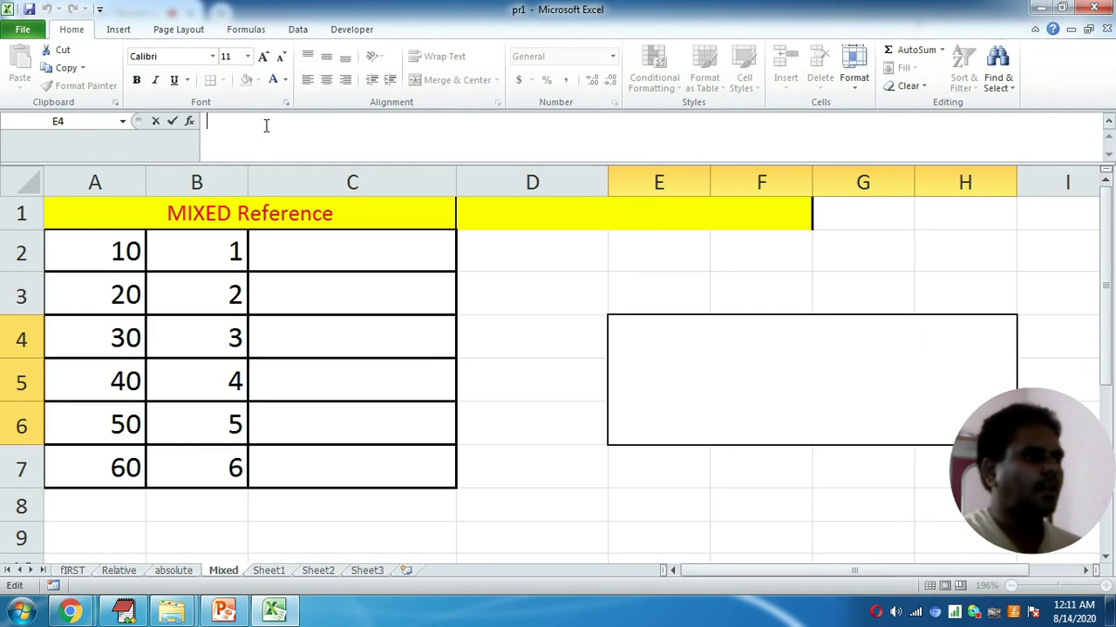
type("$a")
key("BackSpace")
type("a")
key("BackSpace")
type("A1")
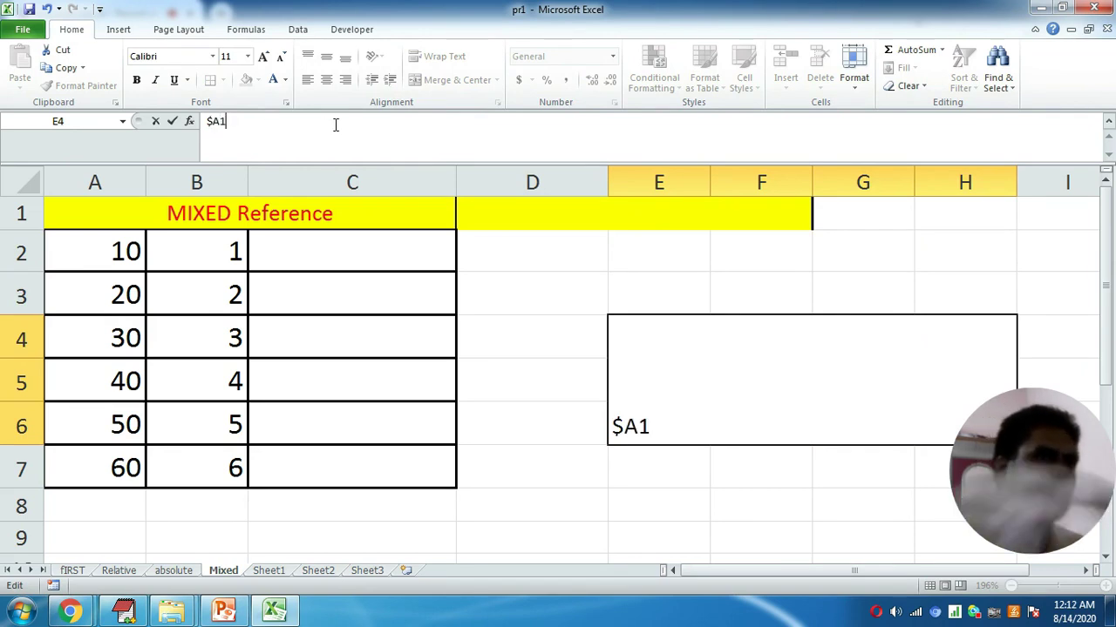
Try to set the font size of the merged cell E4 to 20 while its text is being edited.
left_click(248, 57)
left_click(235, 185)
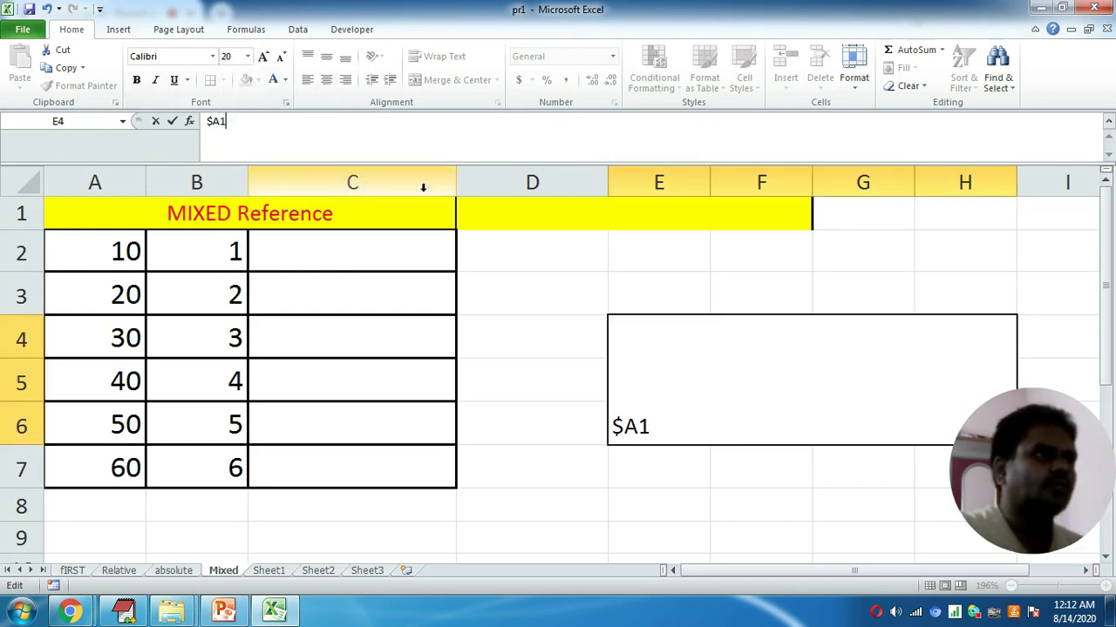
left_click(728, 381)
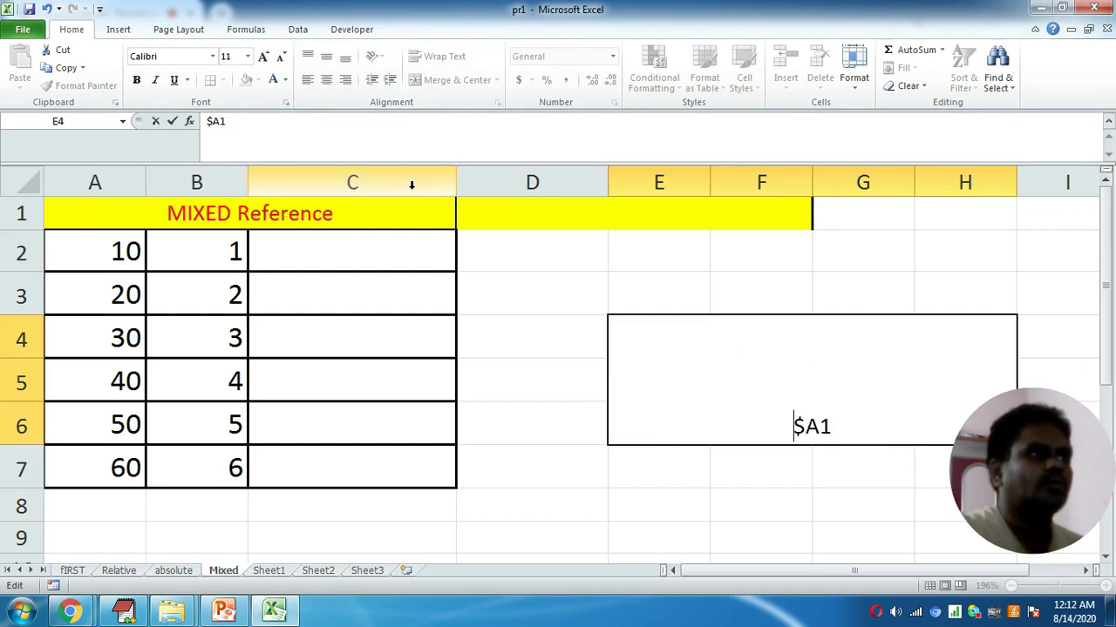
Commit the $A1 entry and align the merged cell's text to the top left.
left_click(1075, 398)
left_click(866, 381)
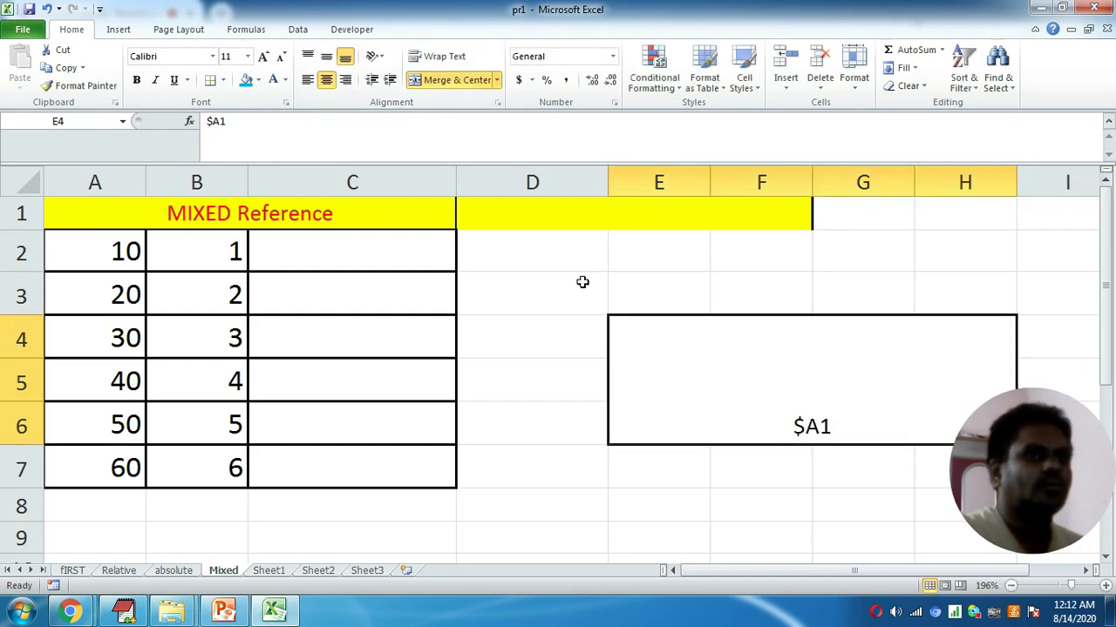
left_click(309, 80)
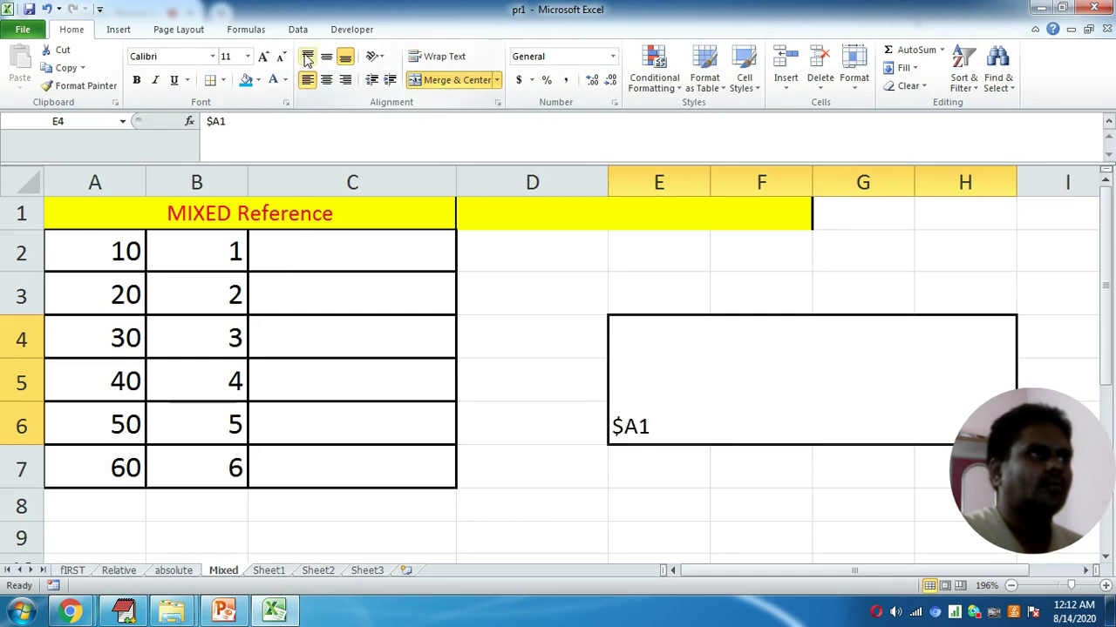
left_click(315, 58)
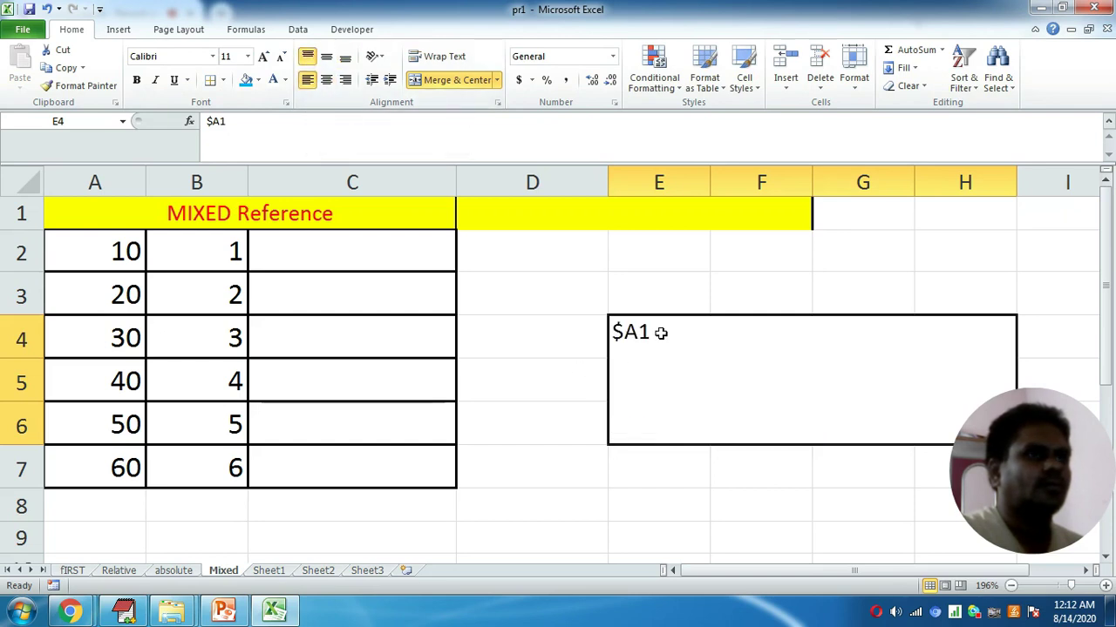
Extend the $A1 note in cell E4 with "-------ABSOLUTE COLUMN AND RELATIVE ROW".
left_click(248, 122)
type("-------")
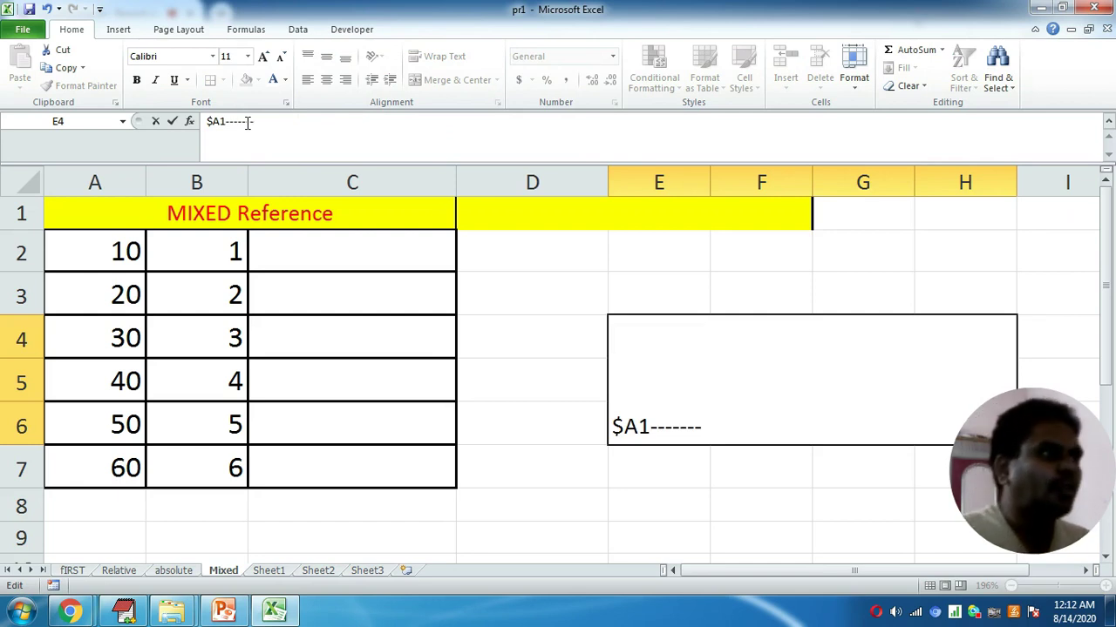
type("ABSO")
type("L")
key("BackSpace")
type("OLUTE CO")
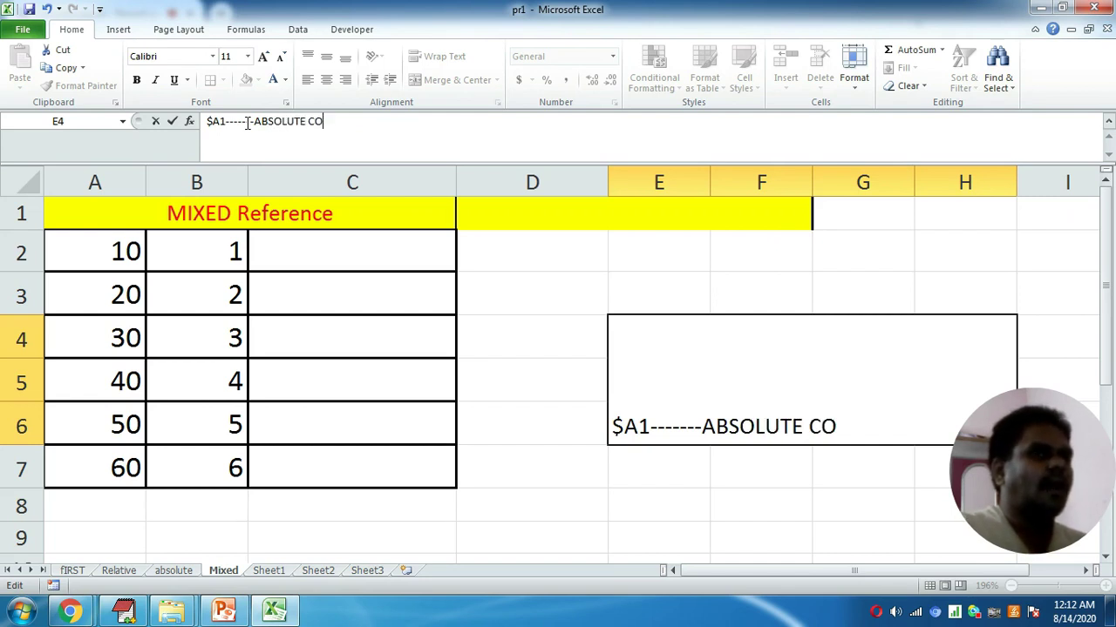
type("LUMN AND ")
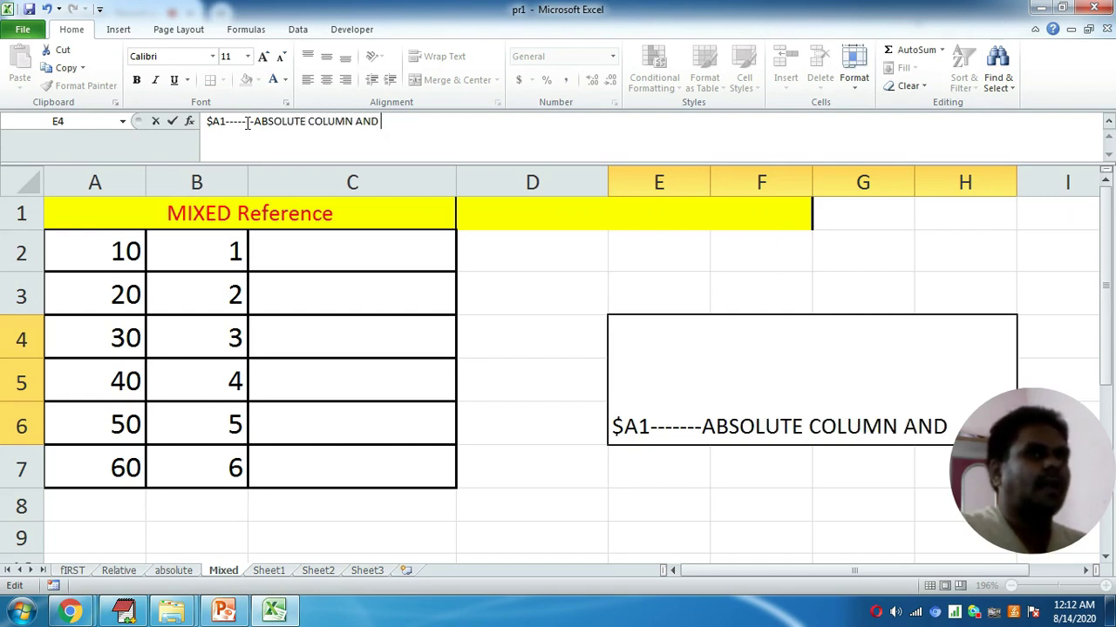
type("RELA")
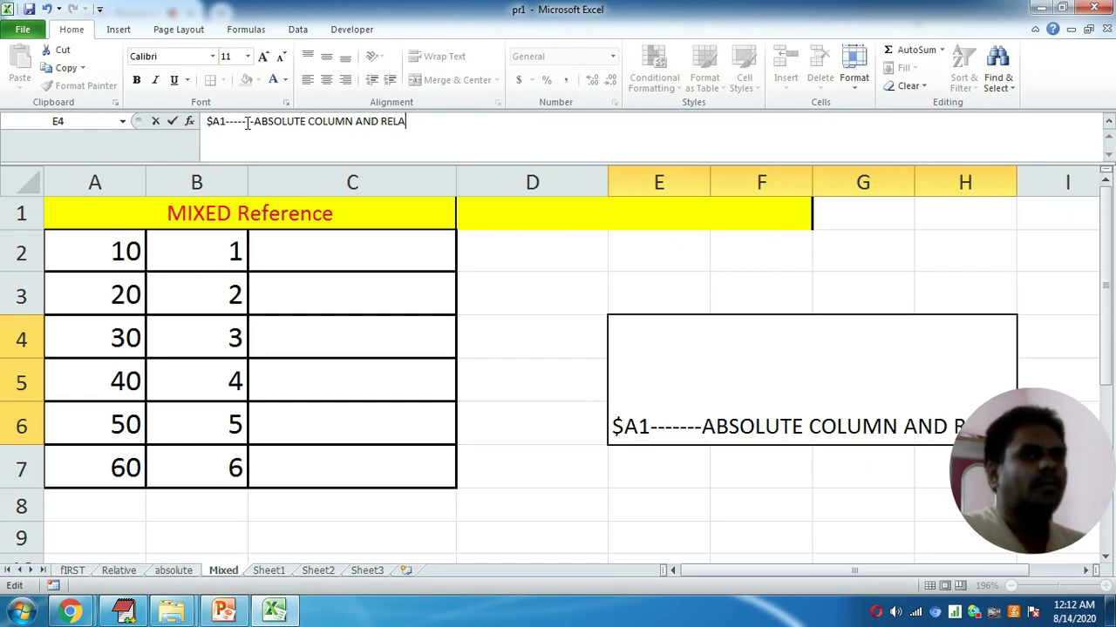
type("TIVE ROW")
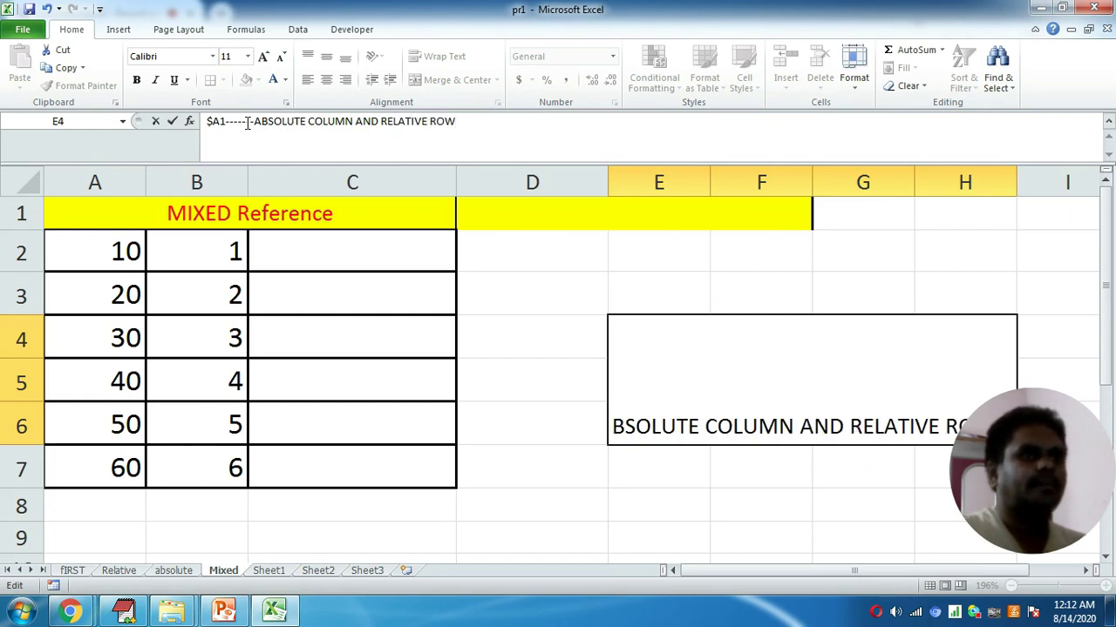
key("Return")
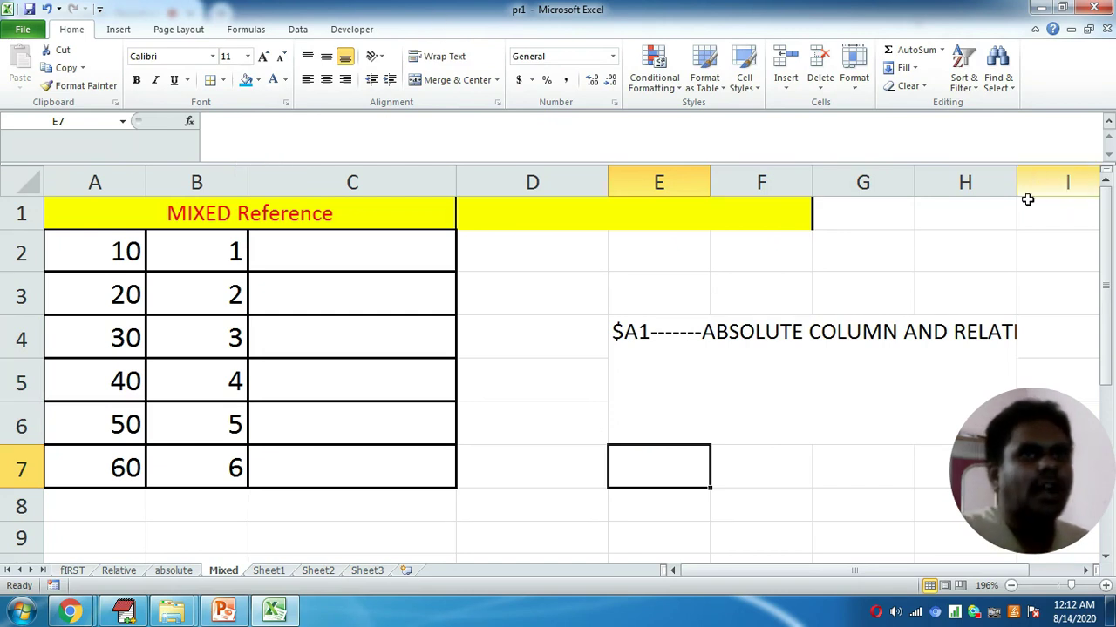
Widen column H until the whole $A1 note fits inside the merged cell.
left_click_drag(1016, 181, 1090, 182)
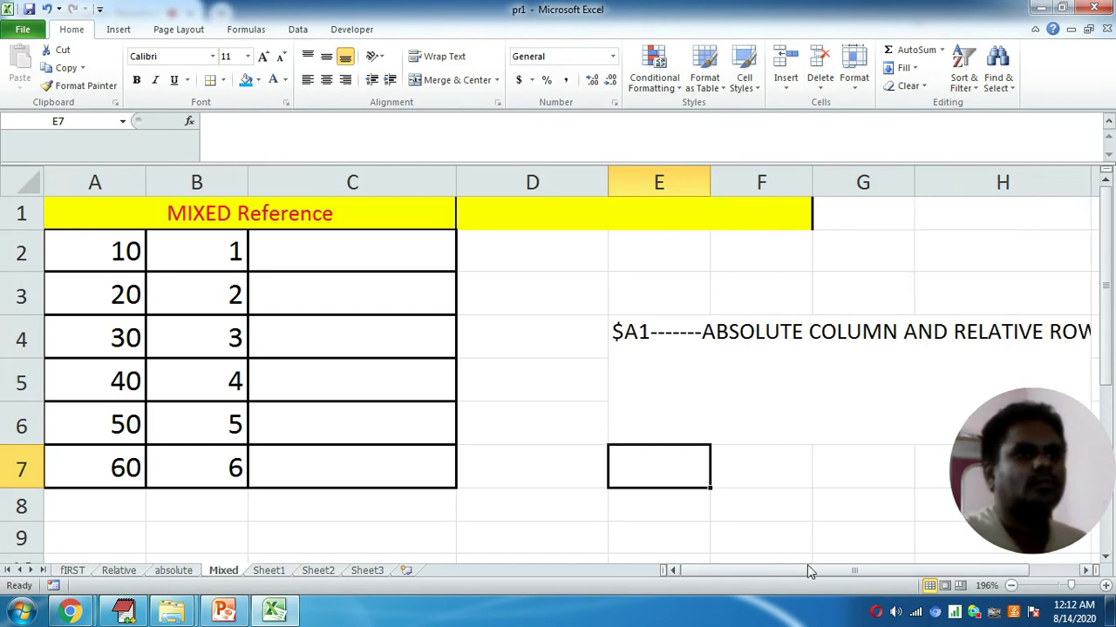
left_click_drag(807, 568, 857, 569)
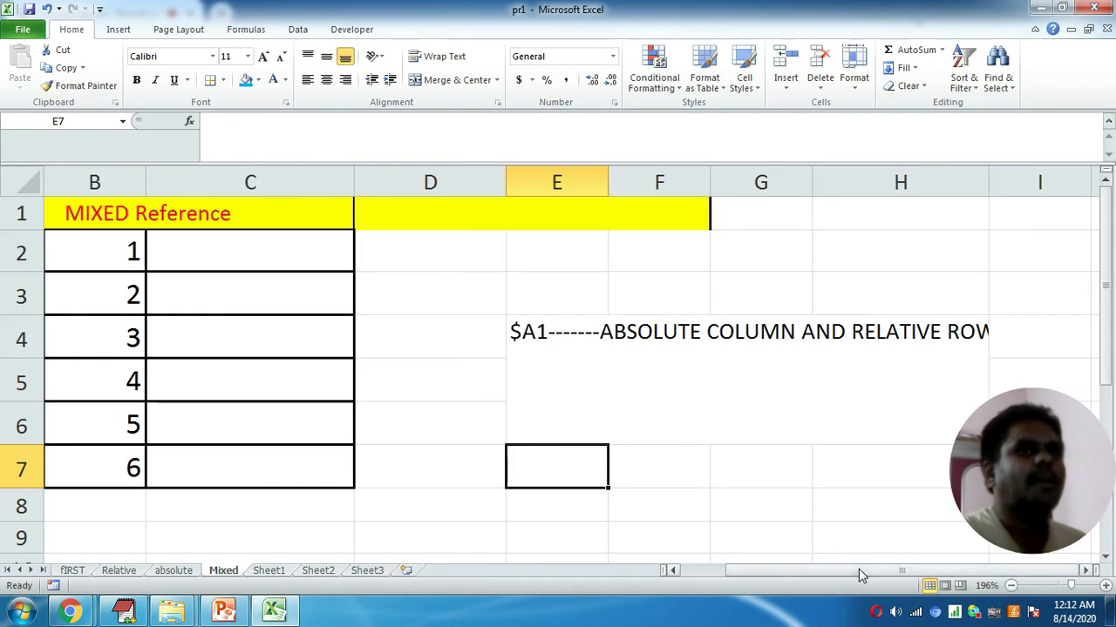
left_click_drag(991, 177, 1003, 178)
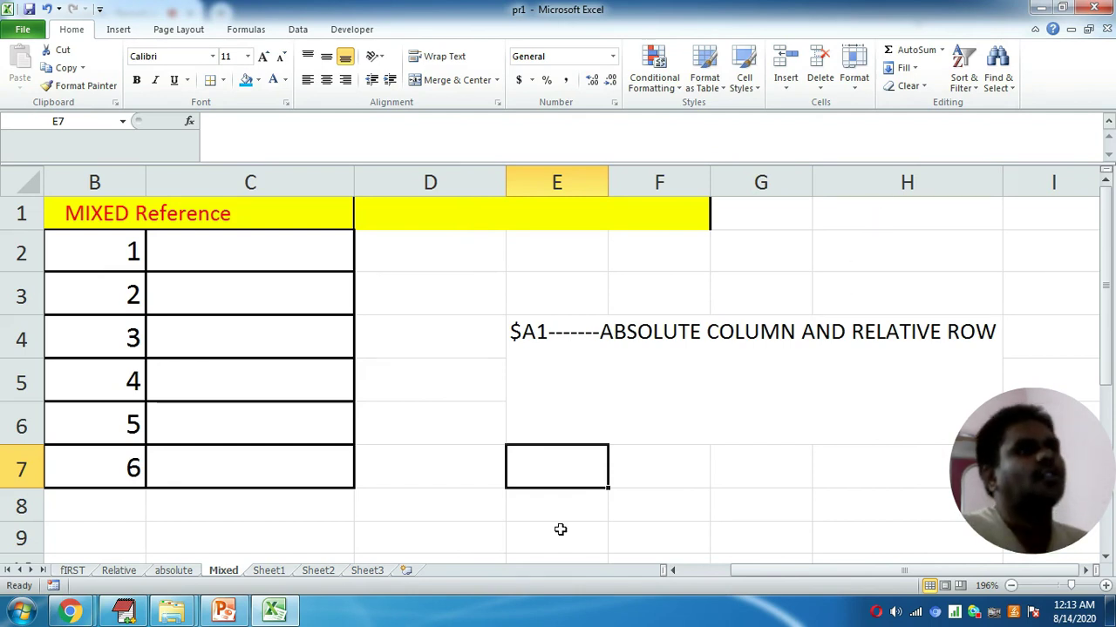
Merge the cell range C9:G11 below the table and left-align the merged cell.
left_click(527, 385)
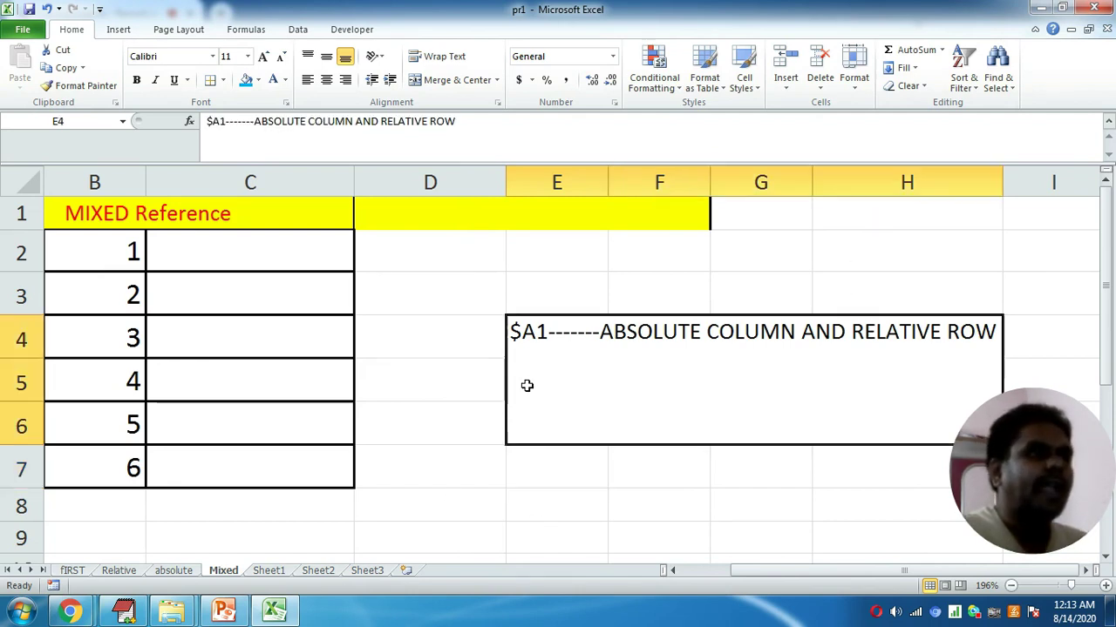
scroll(498, 393, "down", 2)
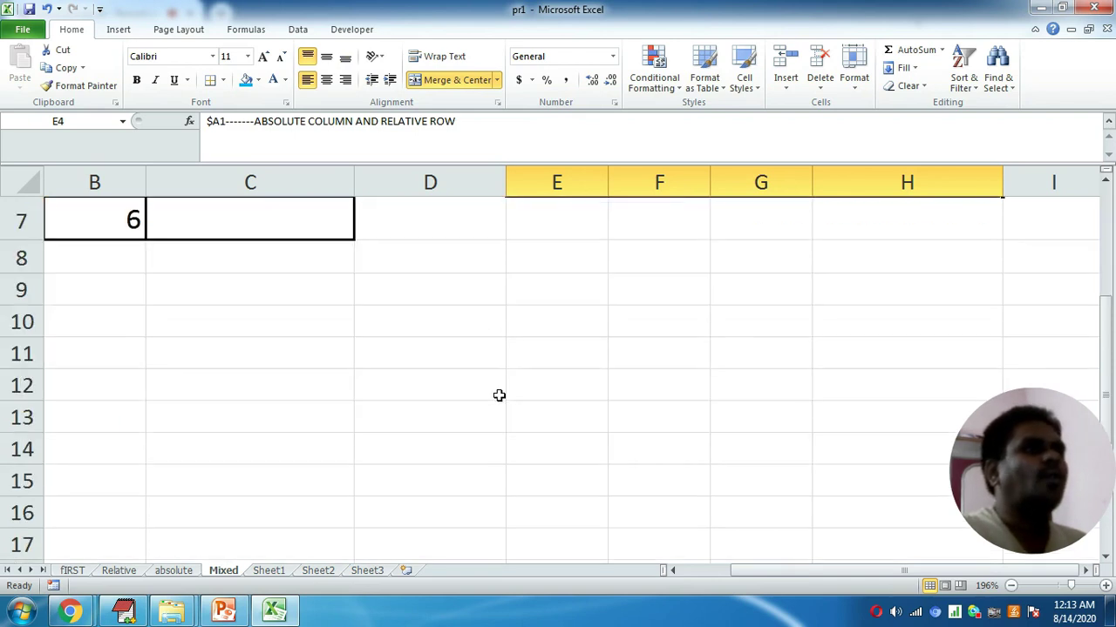
scroll(459, 379, "up", 1)
left_click_drag(817, 573, 623, 579)
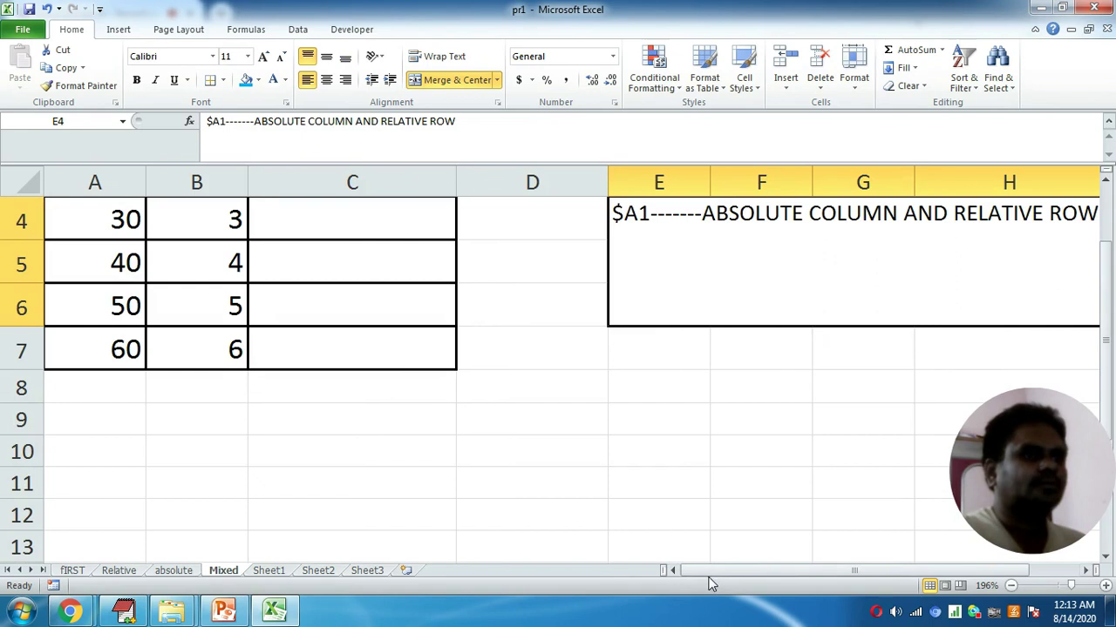
left_click_drag(402, 410, 850, 495)
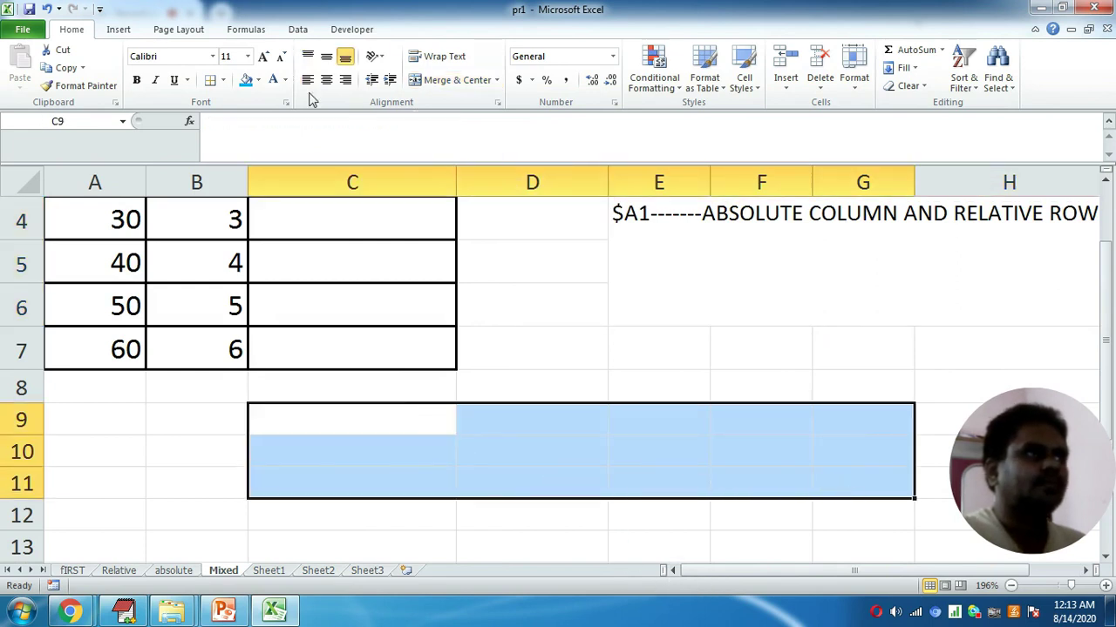
left_click(436, 80)
left_click(307, 79)
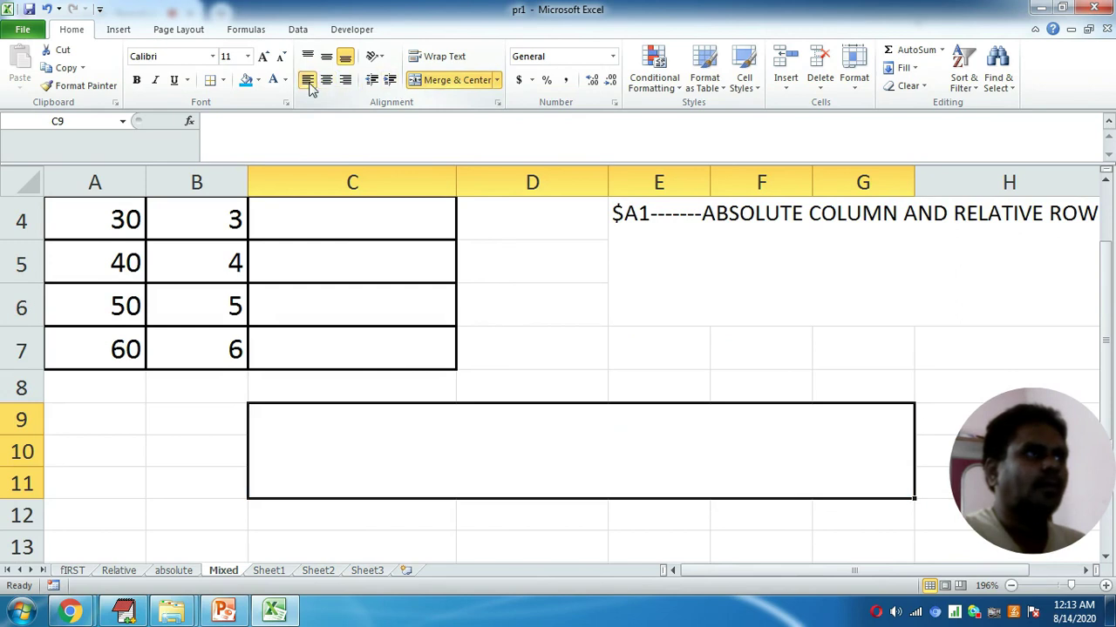
Set the merged cell C9 to font size 18 and enter "A$1----RELATIVE ROW AND ABSOLUT" in it.
left_click(248, 56)
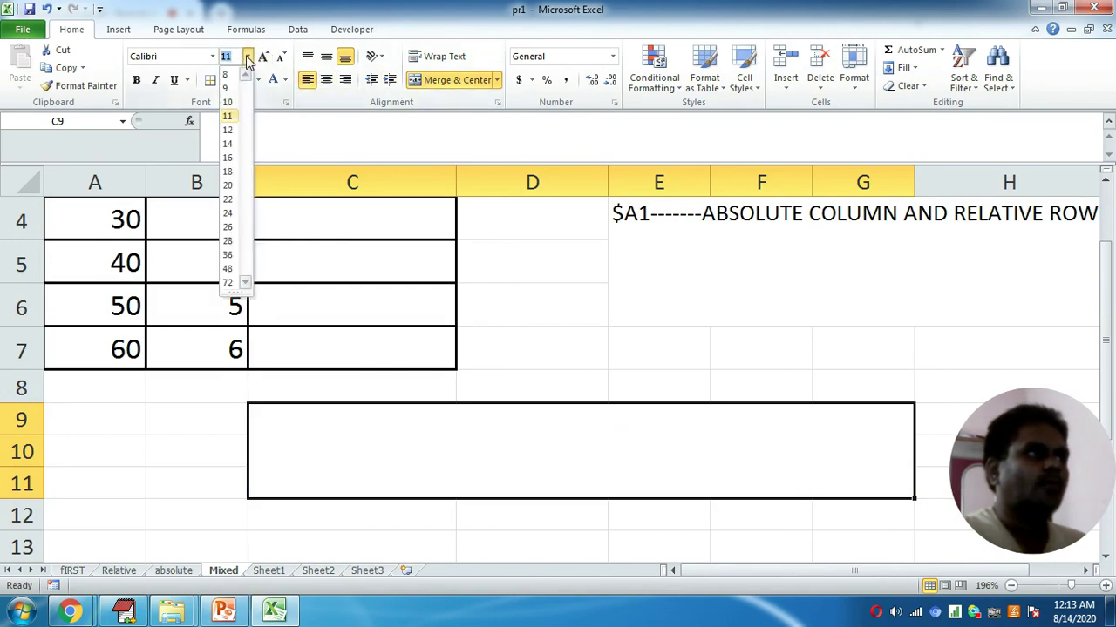
left_click(228, 172)
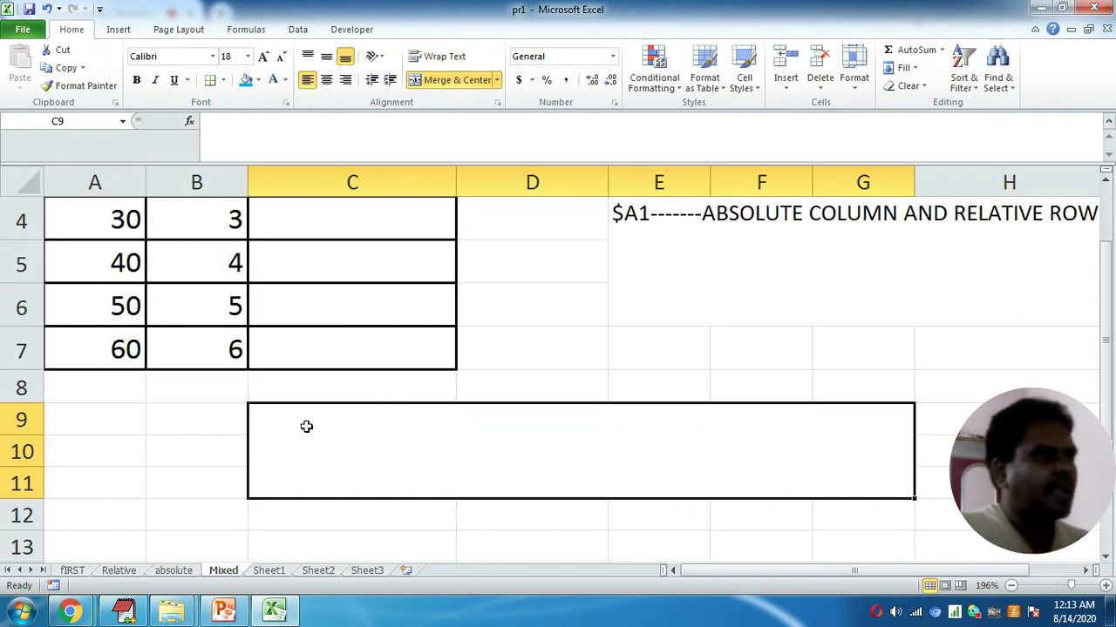
type("A")
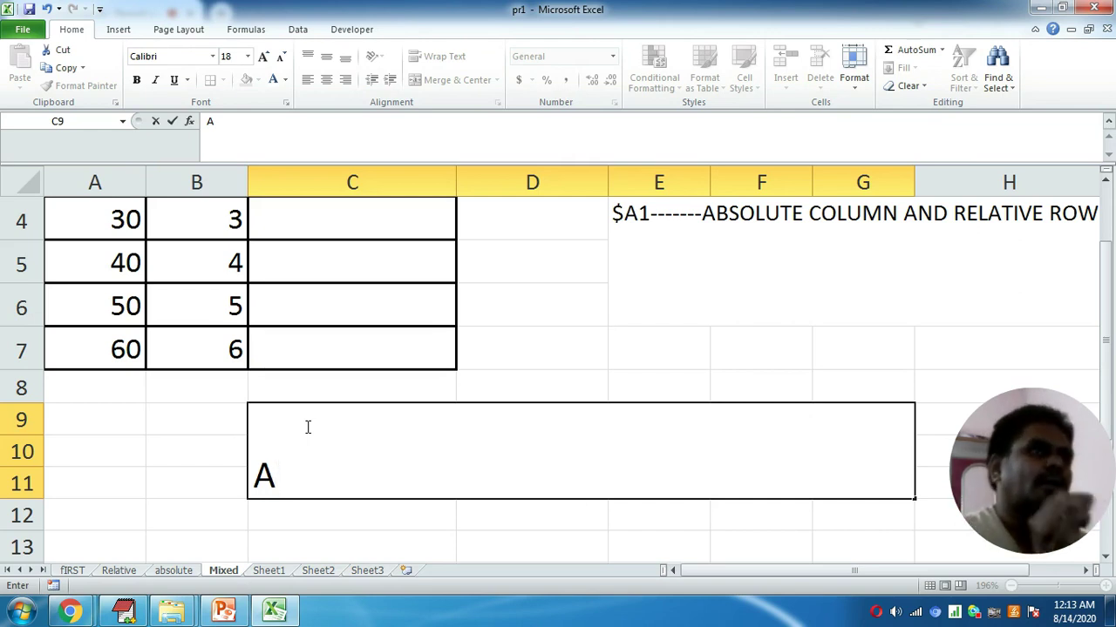
type("$")
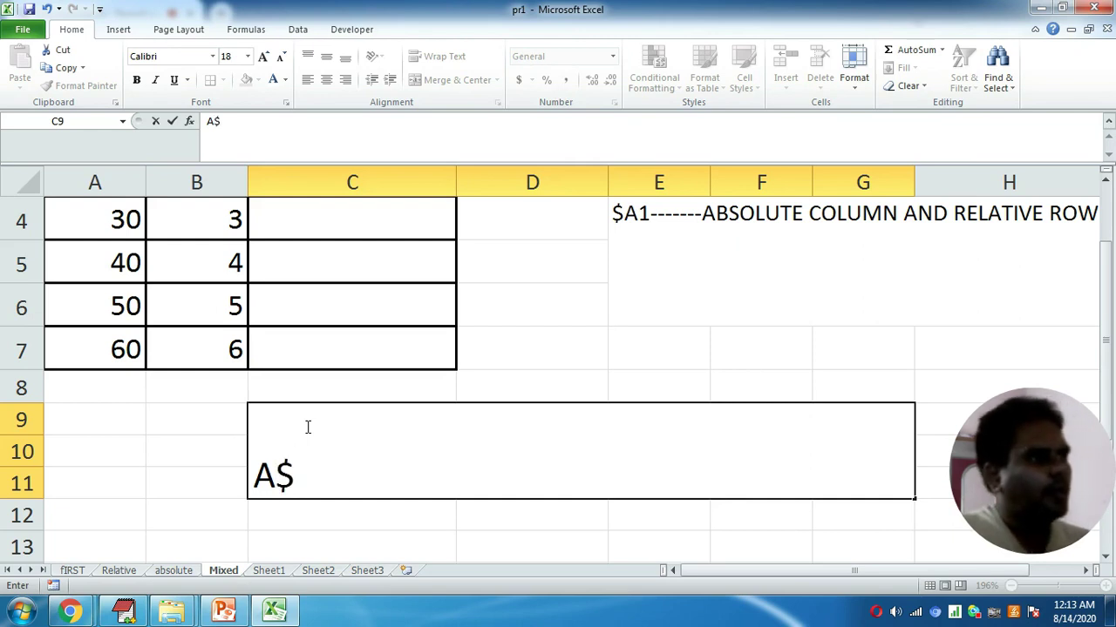
type("1")
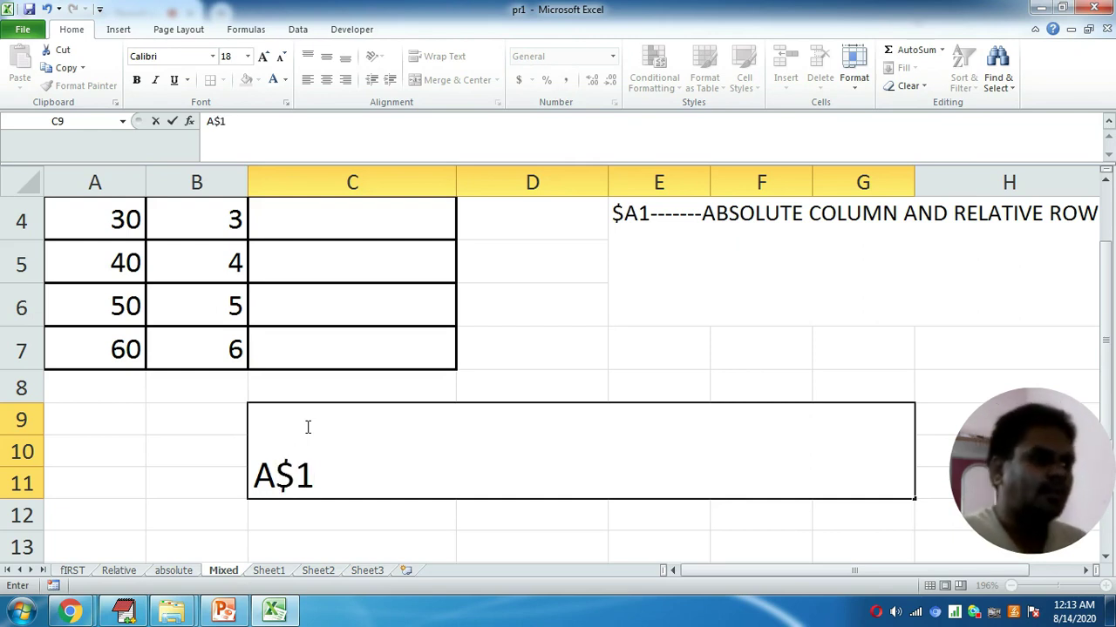
type("----")
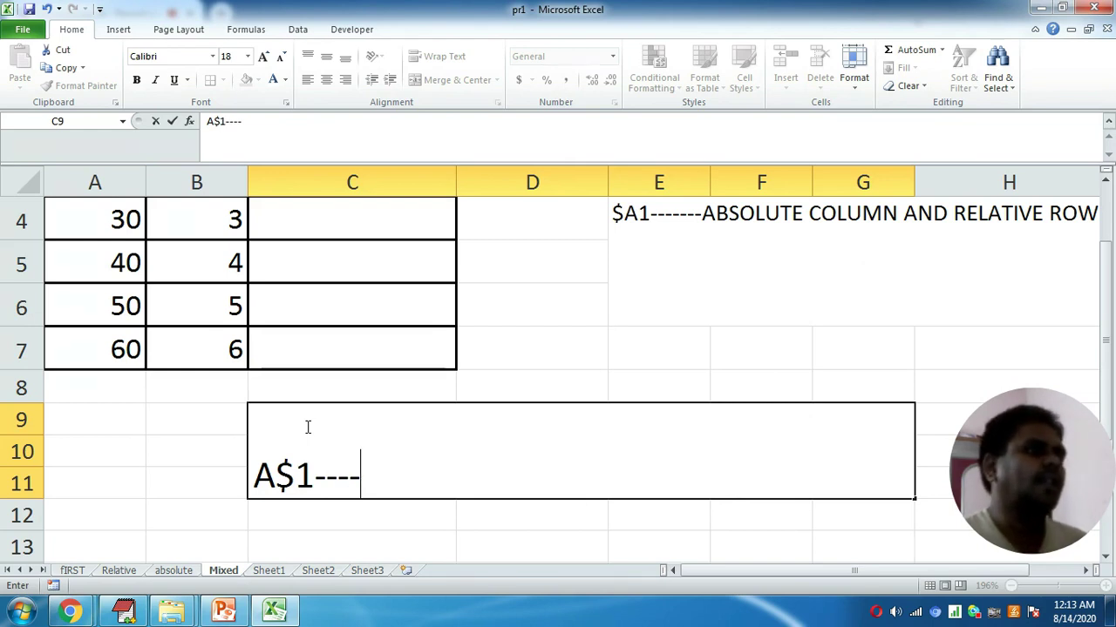
type("REL")
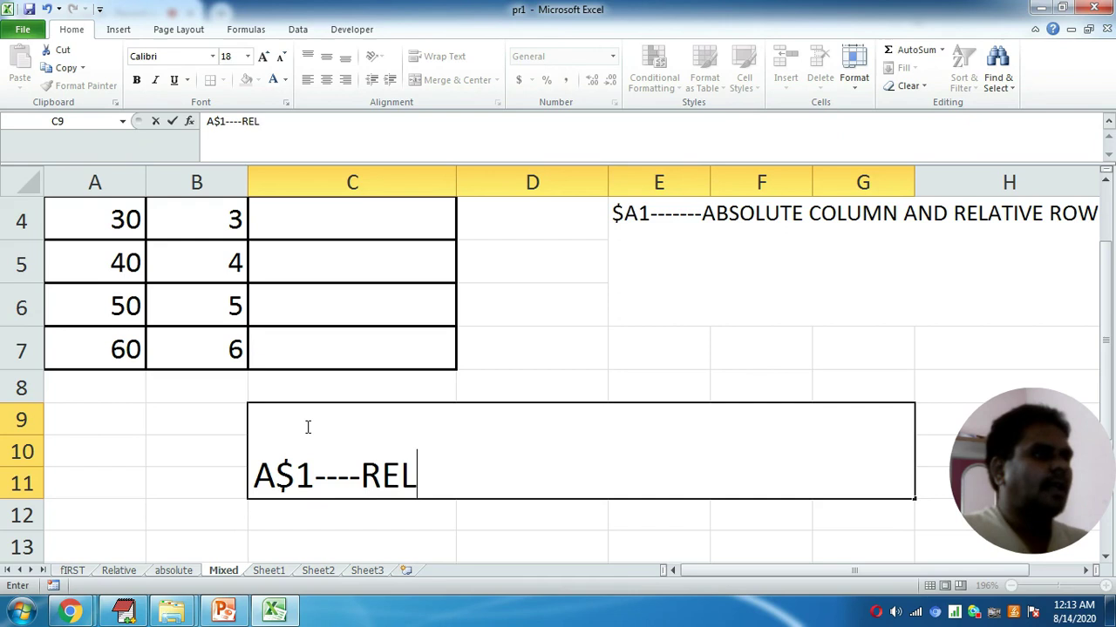
type("ATIVE ROW")
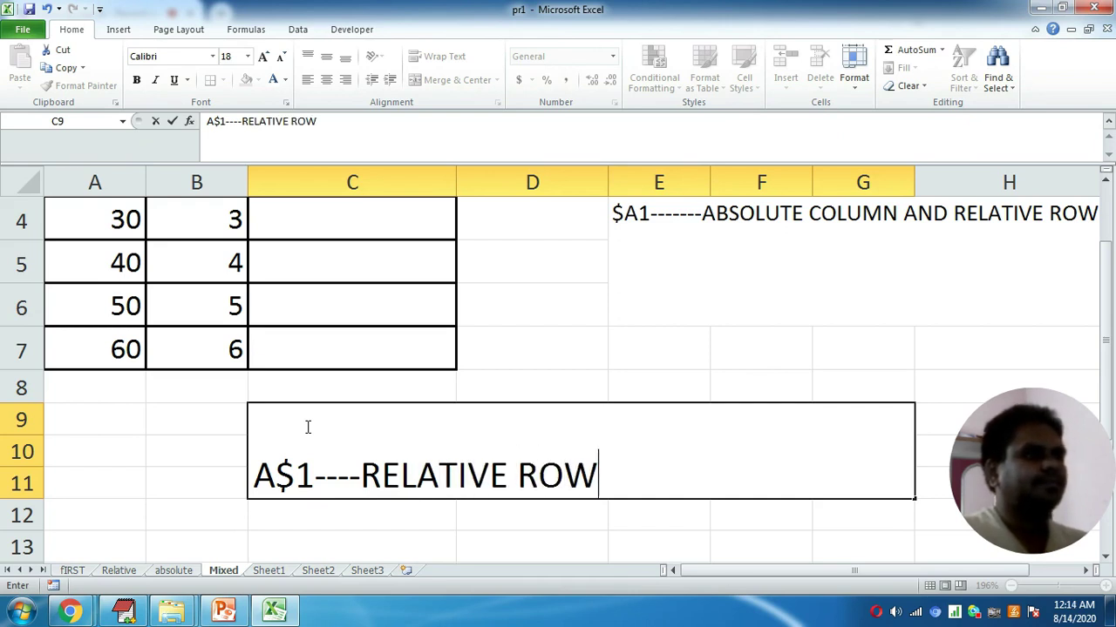
type(" AND ABSOLUT")
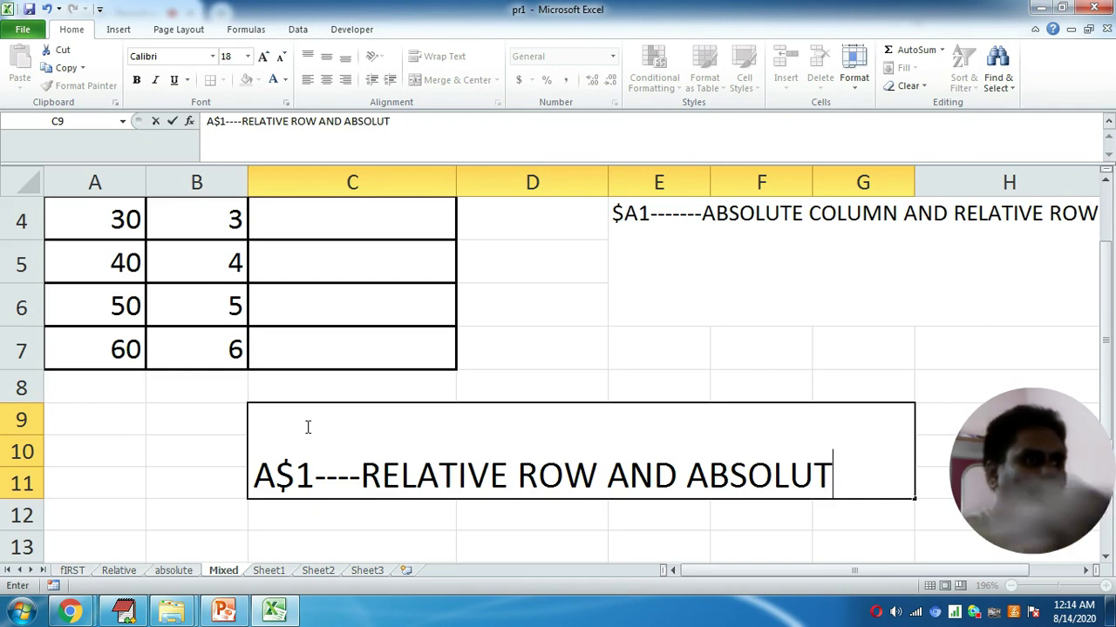
Correct the C9 note to "A$1----RELATIVE COL. AND ABSOLUTE ROW" and widen column G until the text fits.
left_click(512, 476)
left_click_drag(513, 476, 596, 475)
type("COL.")
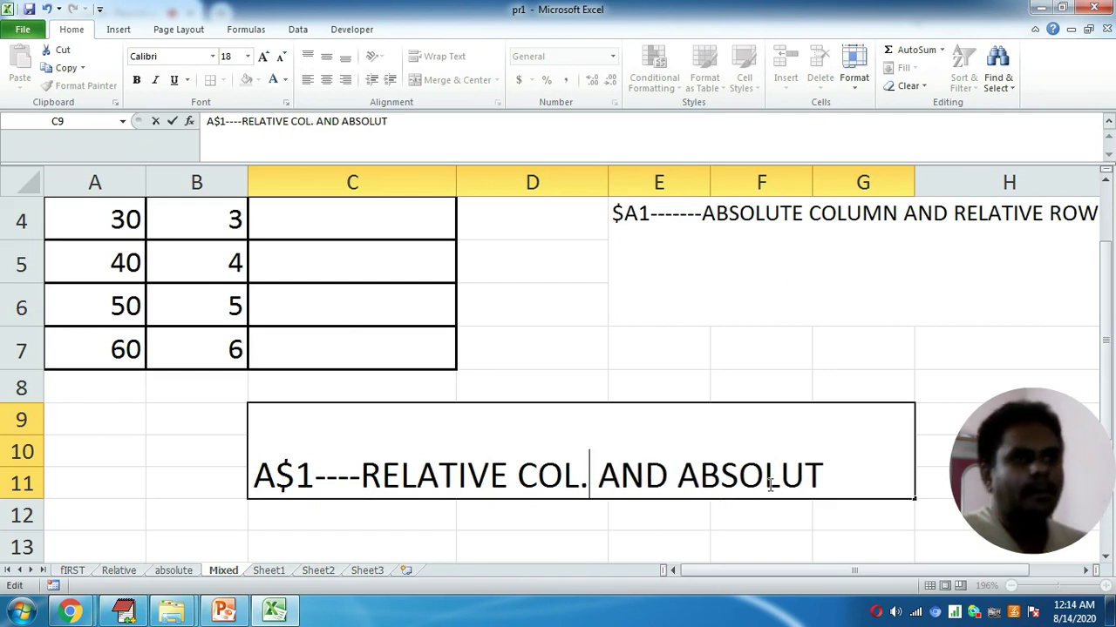
left_click(835, 474)
type("E ROW")
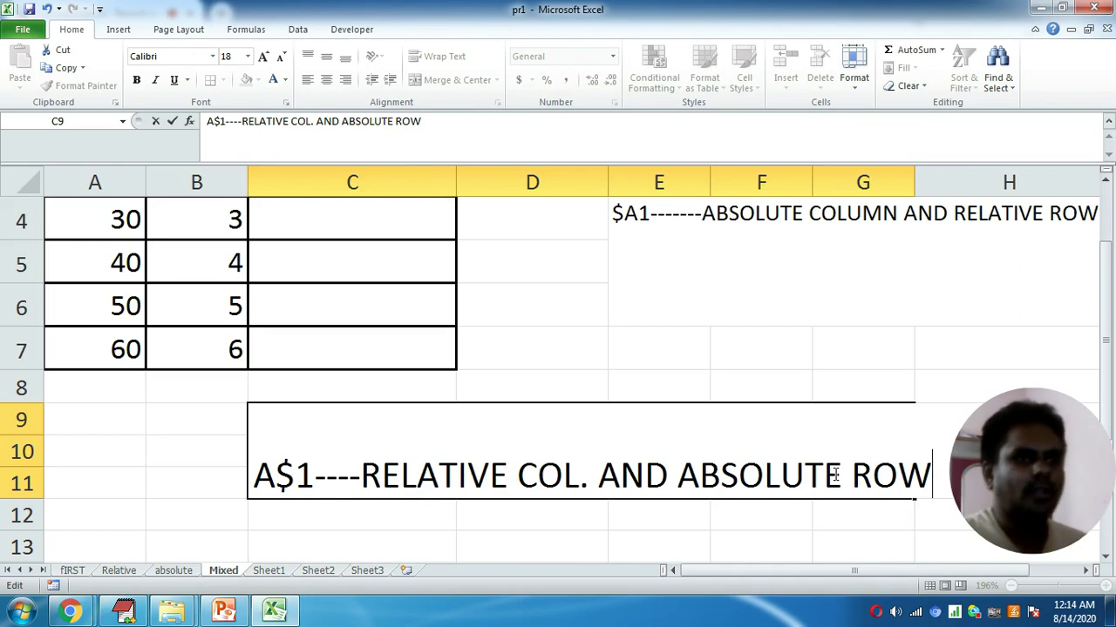
key("Return")
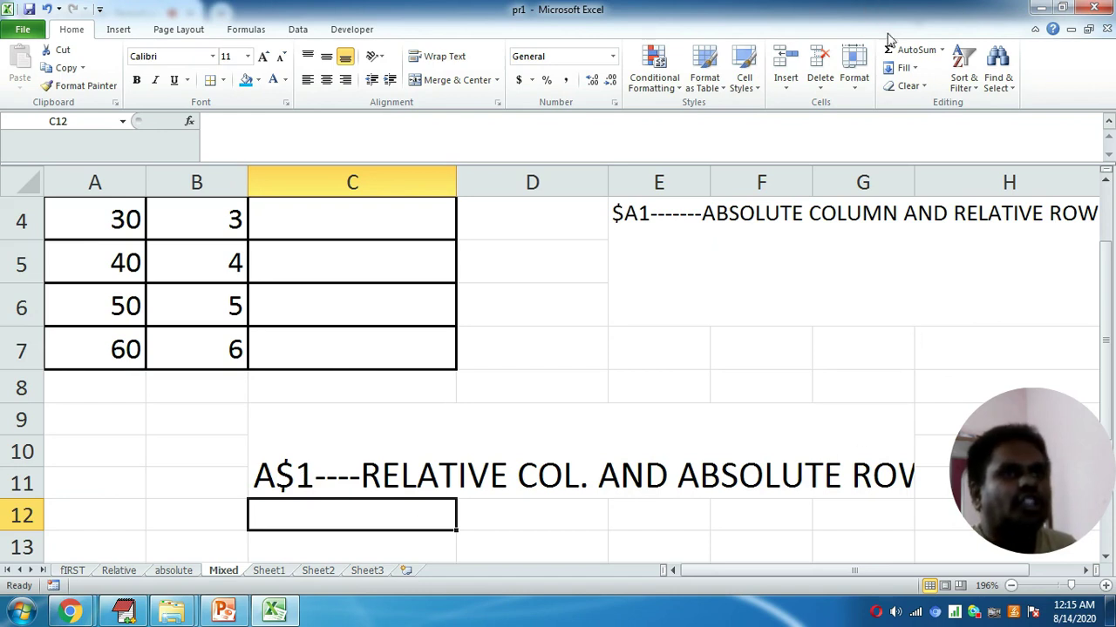
left_click_drag(914, 177, 936, 178)
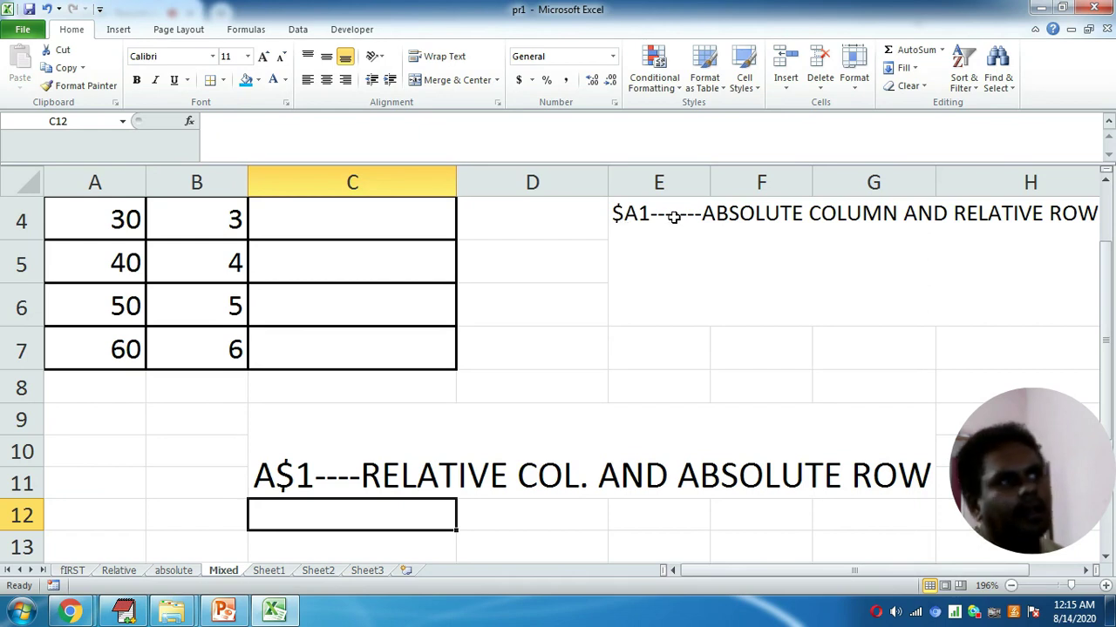
Enter the formula =$A1+B1 in cell C2 of the number table.
scroll(507, 397, "up", 1)
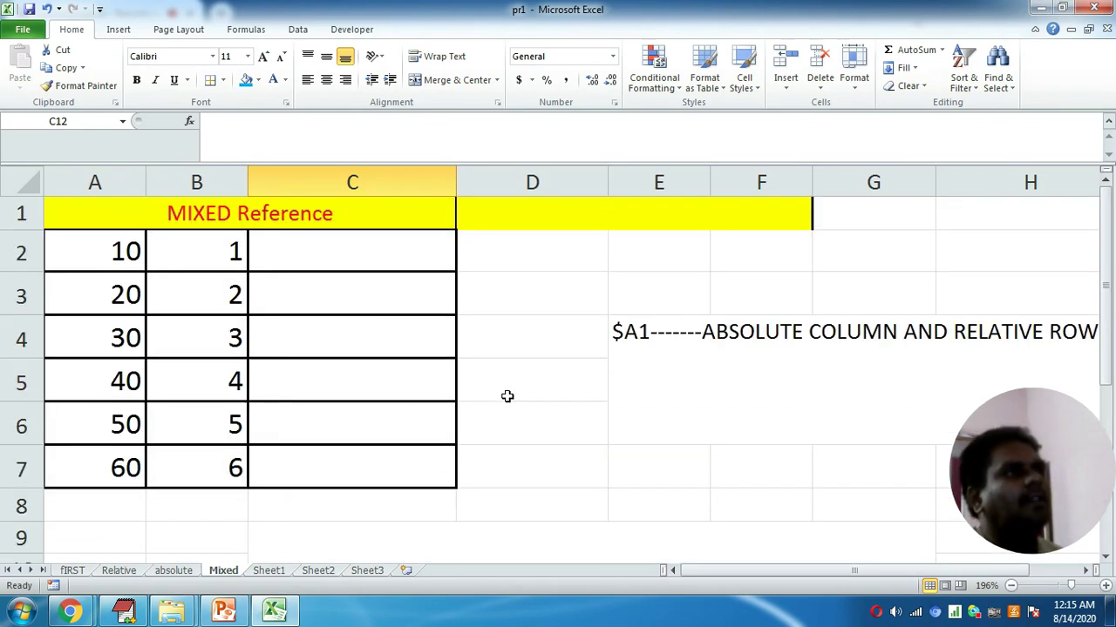
left_click(299, 247)
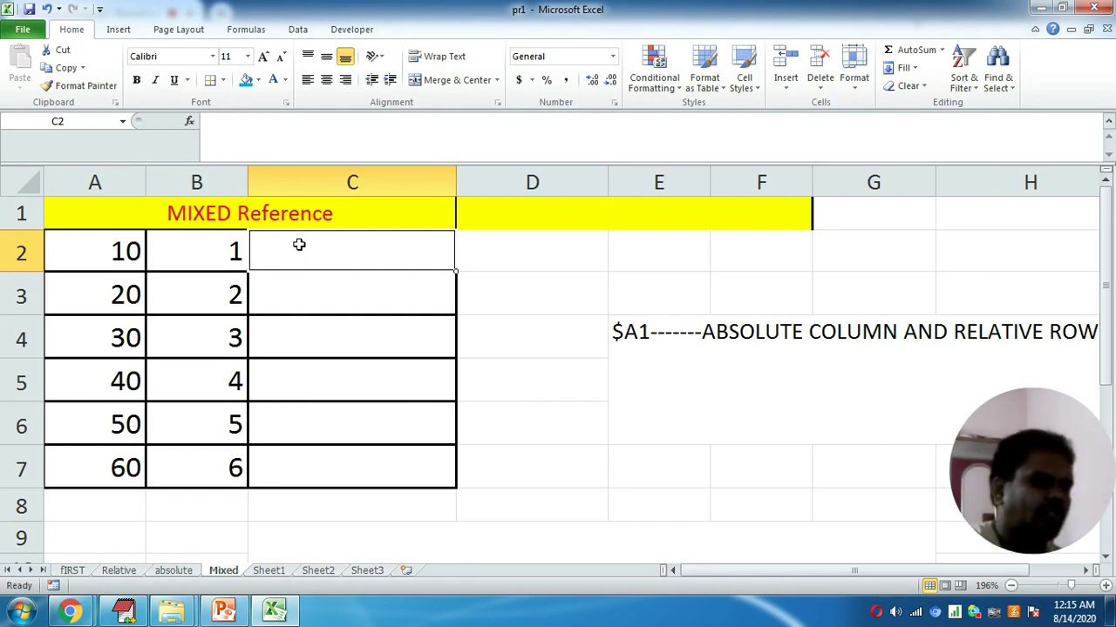
type("=")
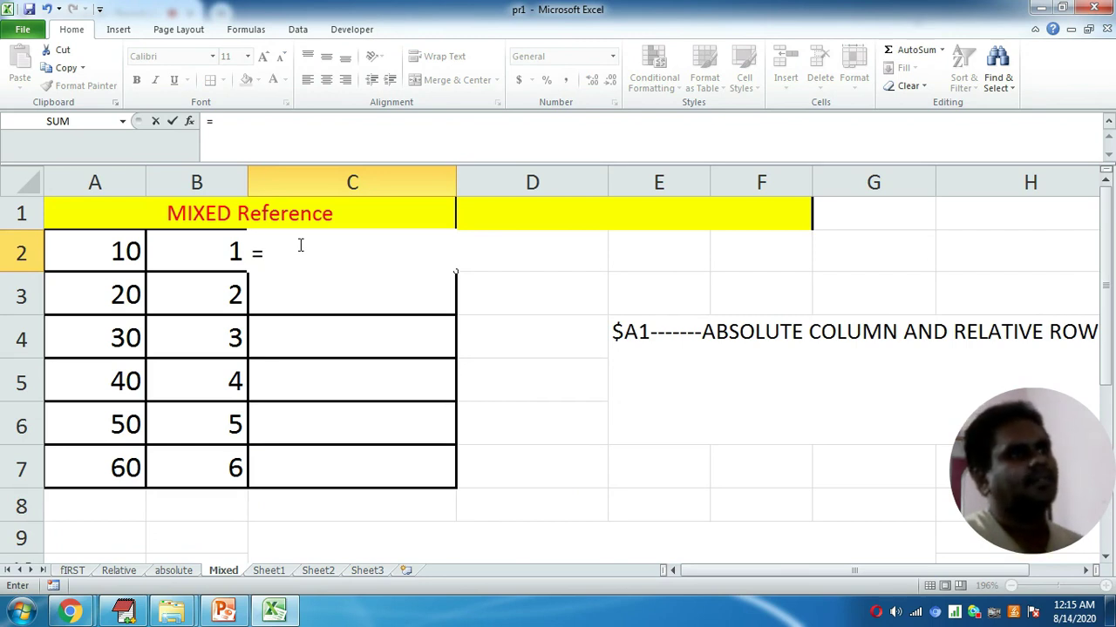
type("$A1+B")
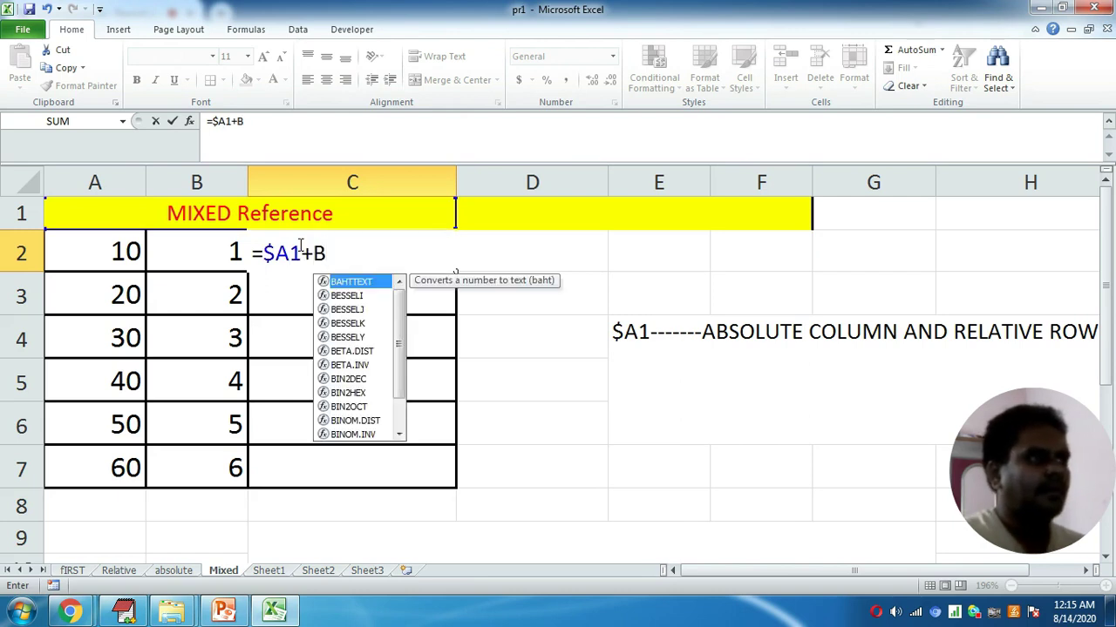
type("1")
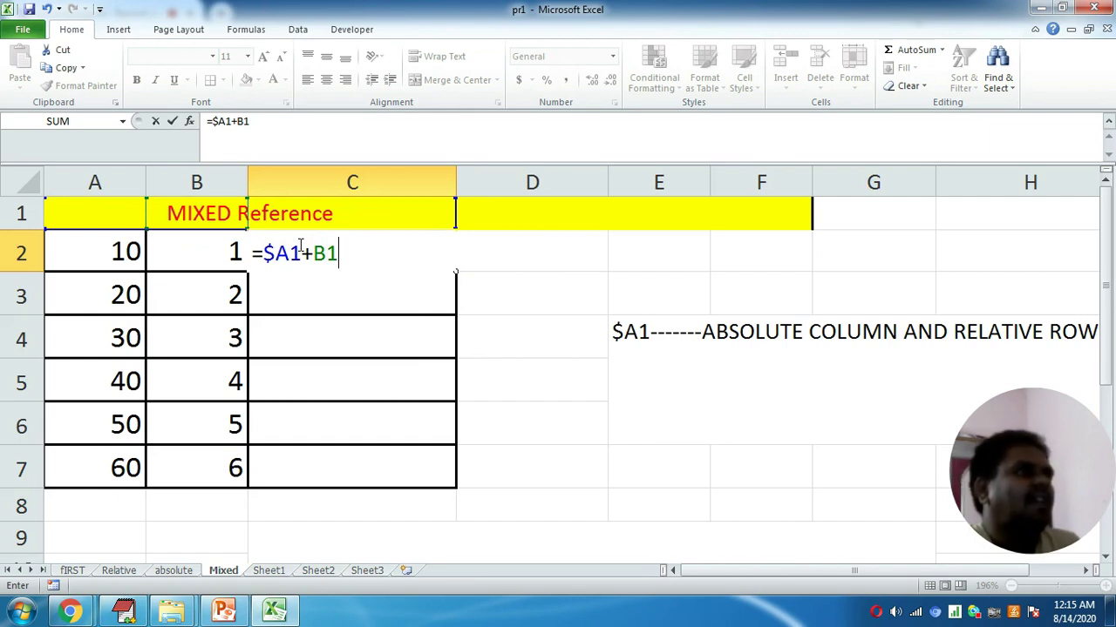
key("Return")
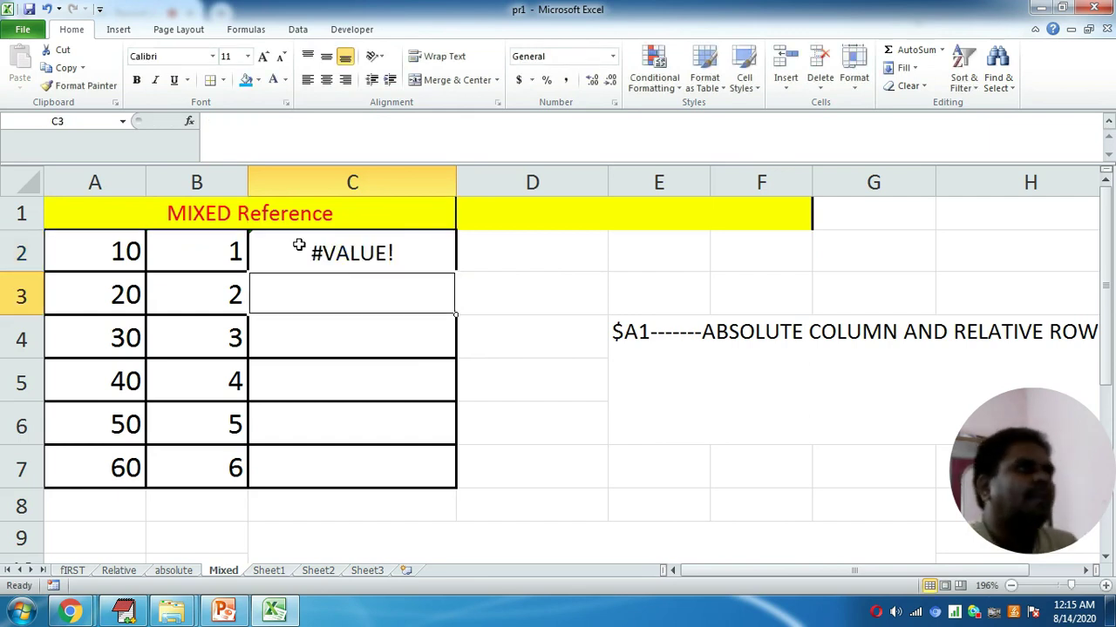
Correct both row numbers in cell C2's formula so that it reads =$A2+B2.
left_click(354, 251)
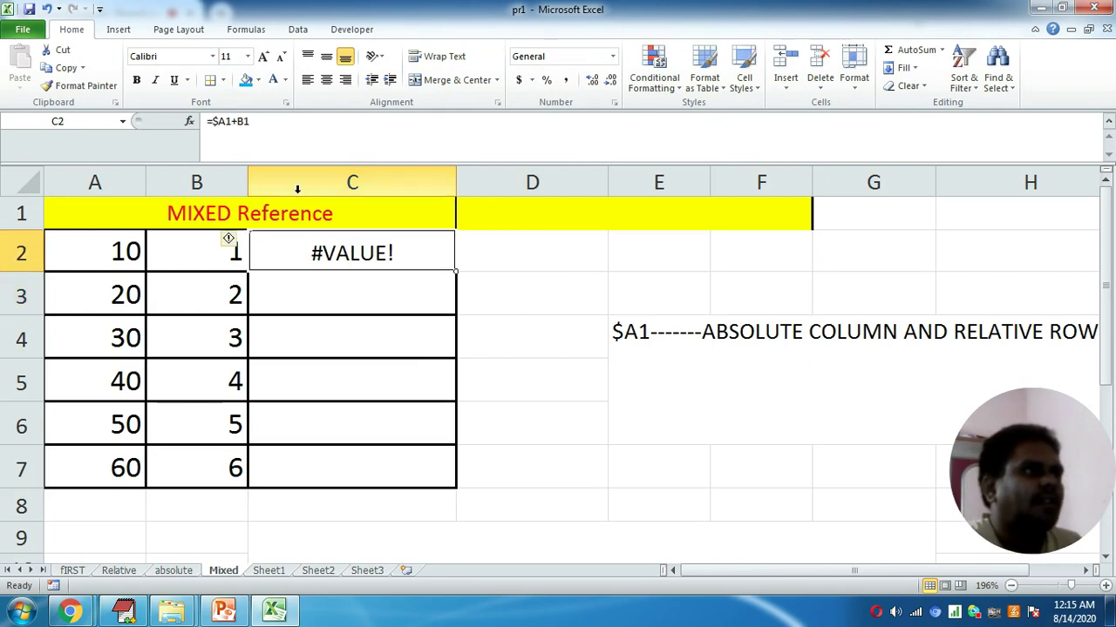
left_click(228, 121)
key("BackSpace")
type("2")
left_click(294, 124)
key("BackSpace")
type("2")
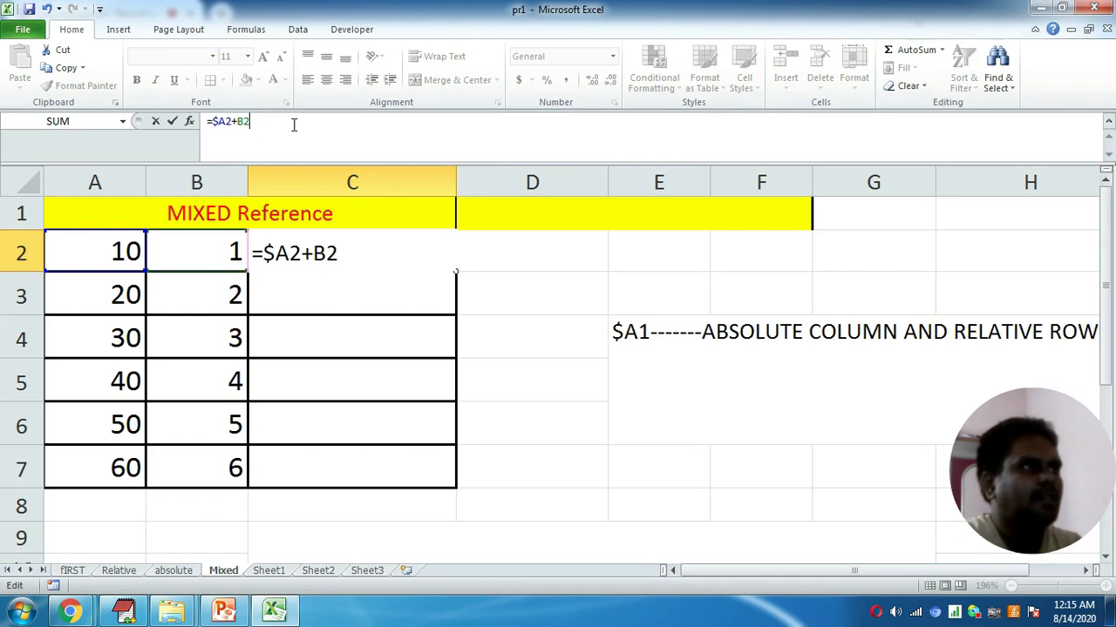
key("Return")
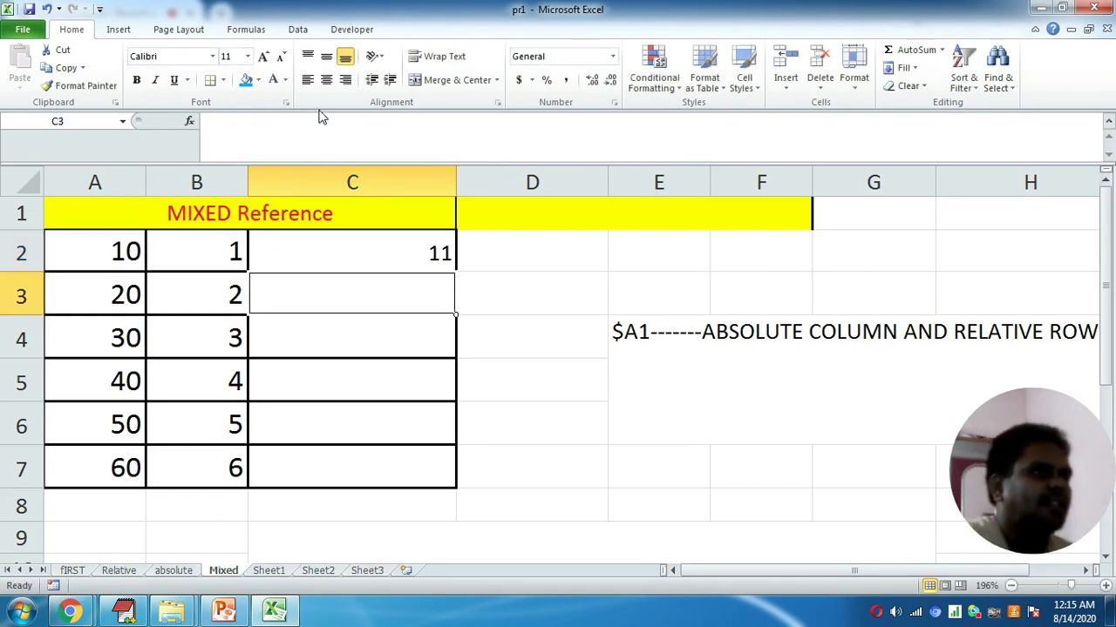
Center the contents of cells C2:C7 horizontally.
left_click_drag(392, 241, 428, 456)
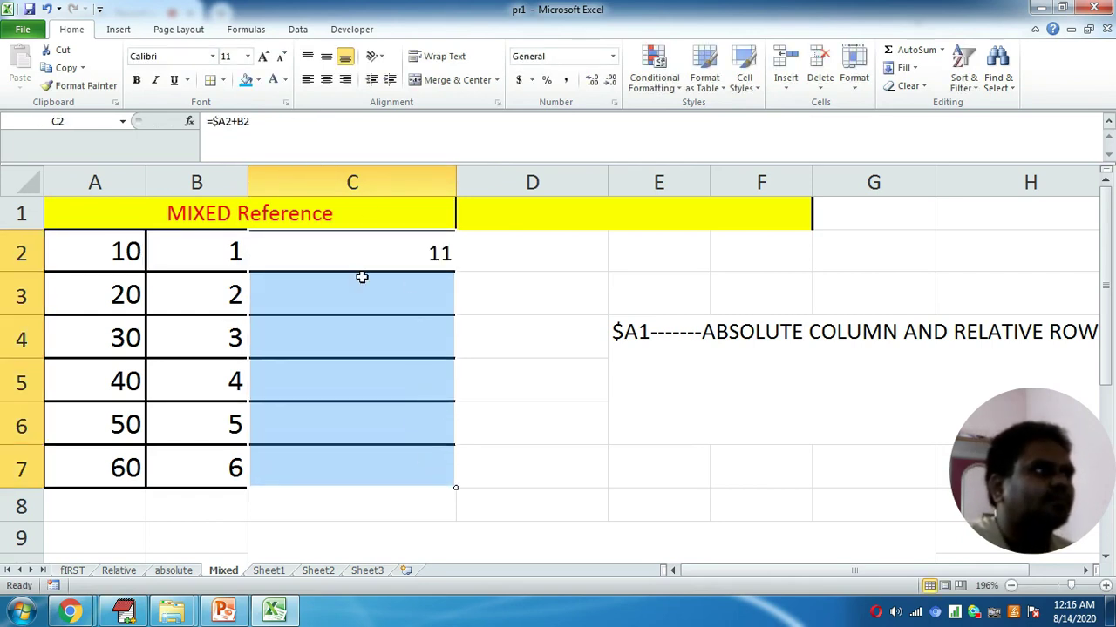
left_click(326, 80)
left_click(352, 252)
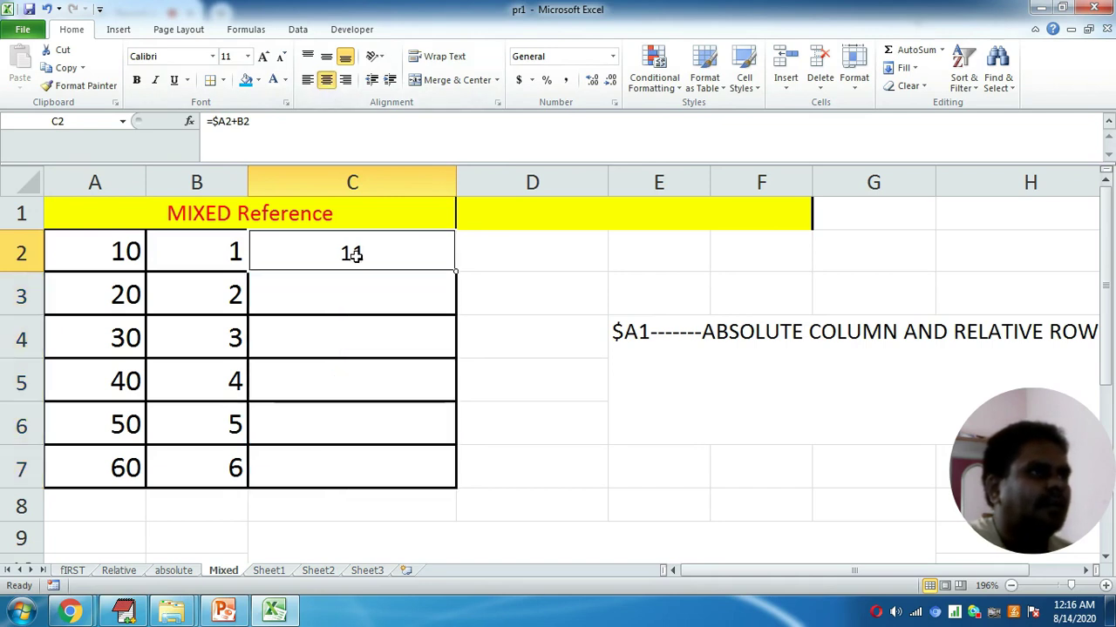
Fill the C2 formula down through cell C7.
left_click(528, 311)
left_click(400, 261)
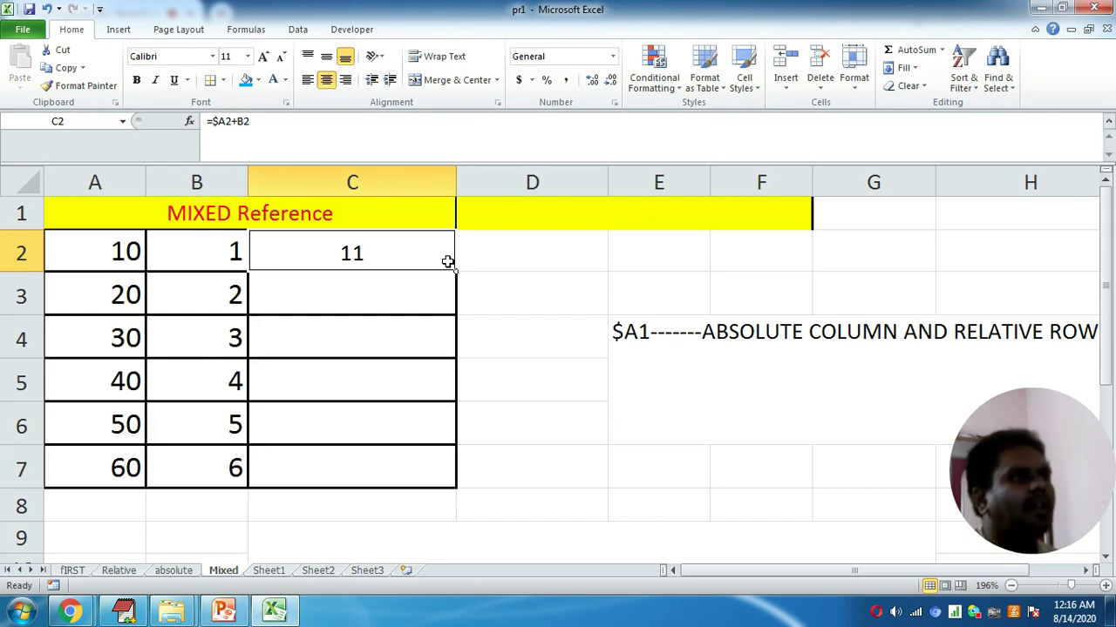
left_click_drag(456, 271, 457, 478)
left_click(469, 287)
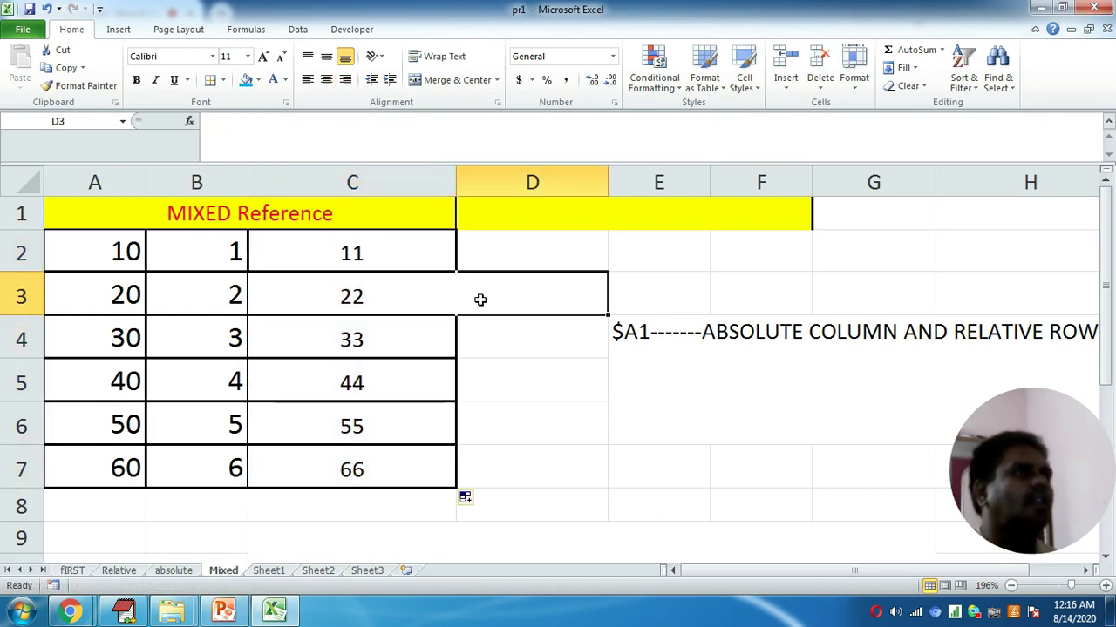
Show the sheet's formulas instead of their results to examine C2:C7, switching back to the results once for comparison.
left_click(360, 255)
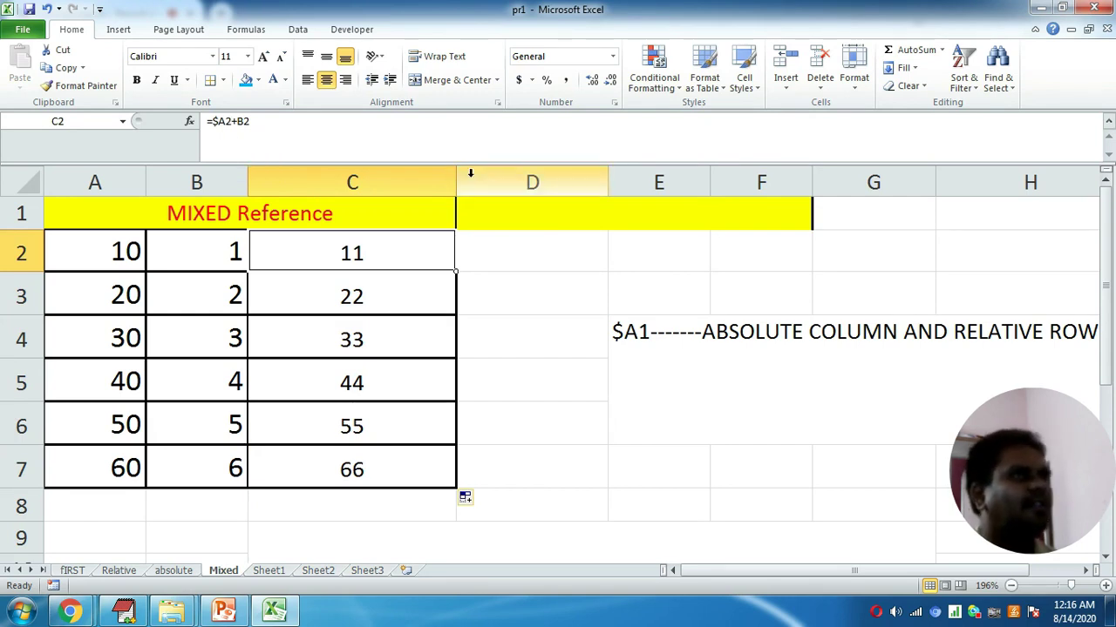
left_click(246, 28)
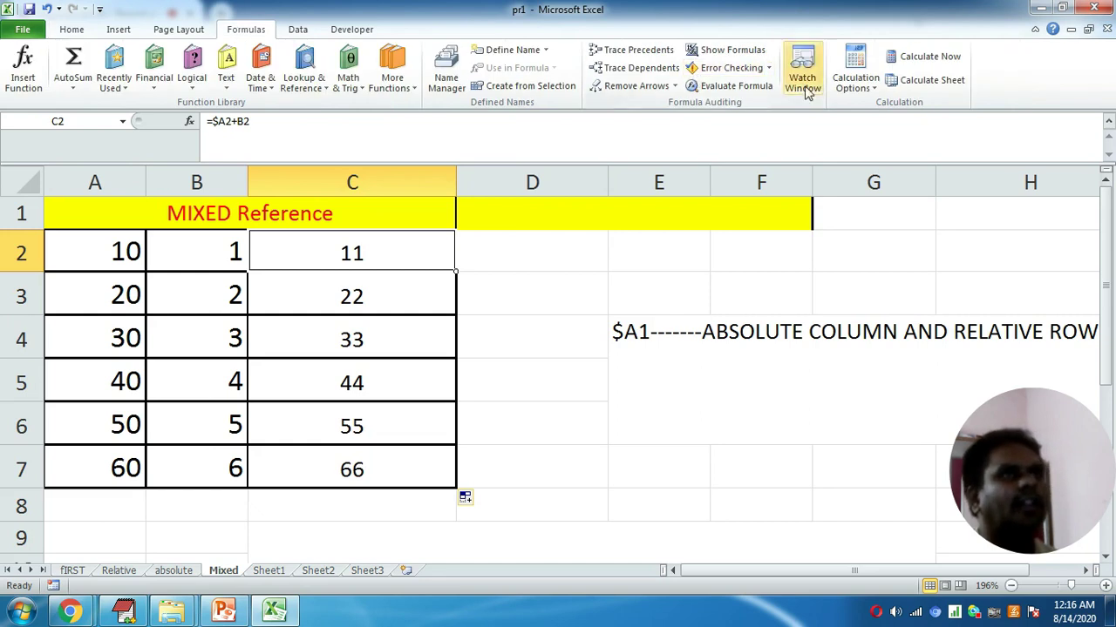
left_click(724, 50)
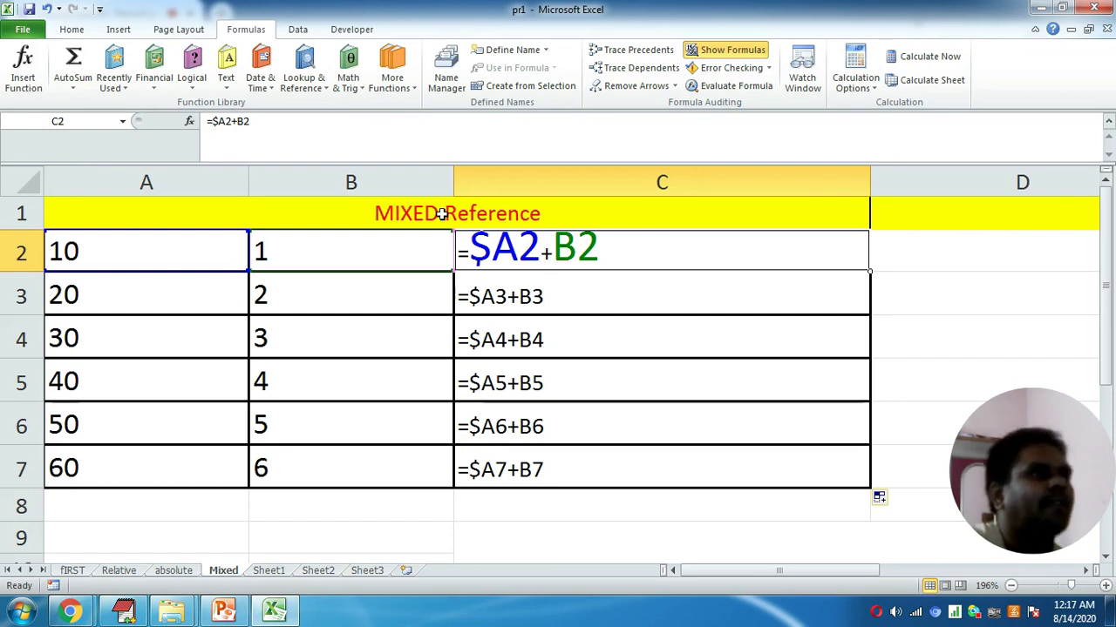
left_click(894, 487)
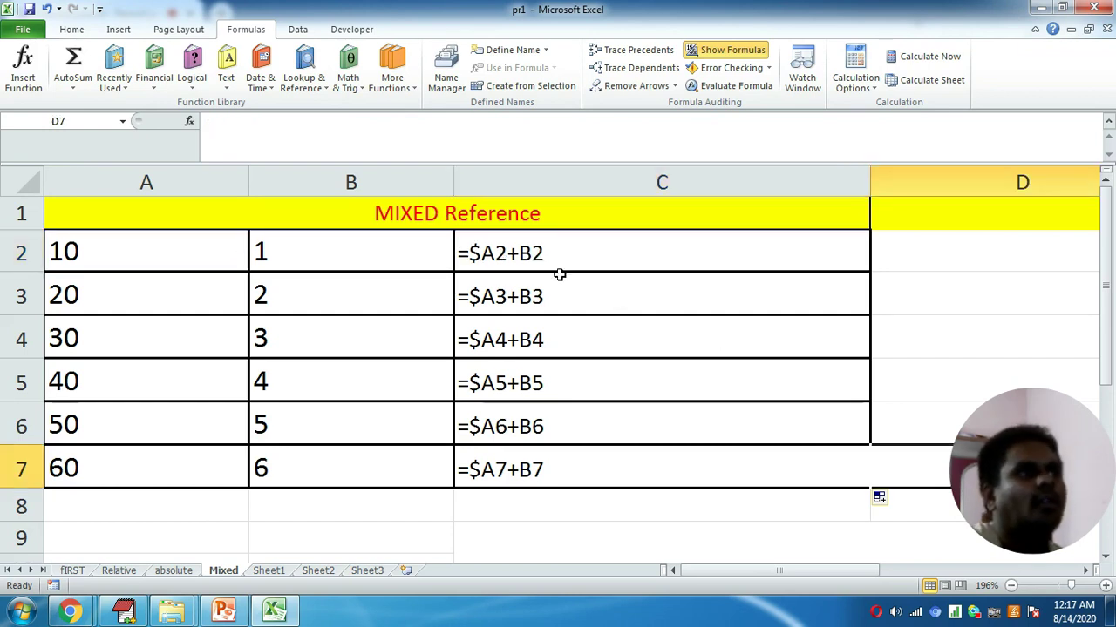
double_click(507, 256)
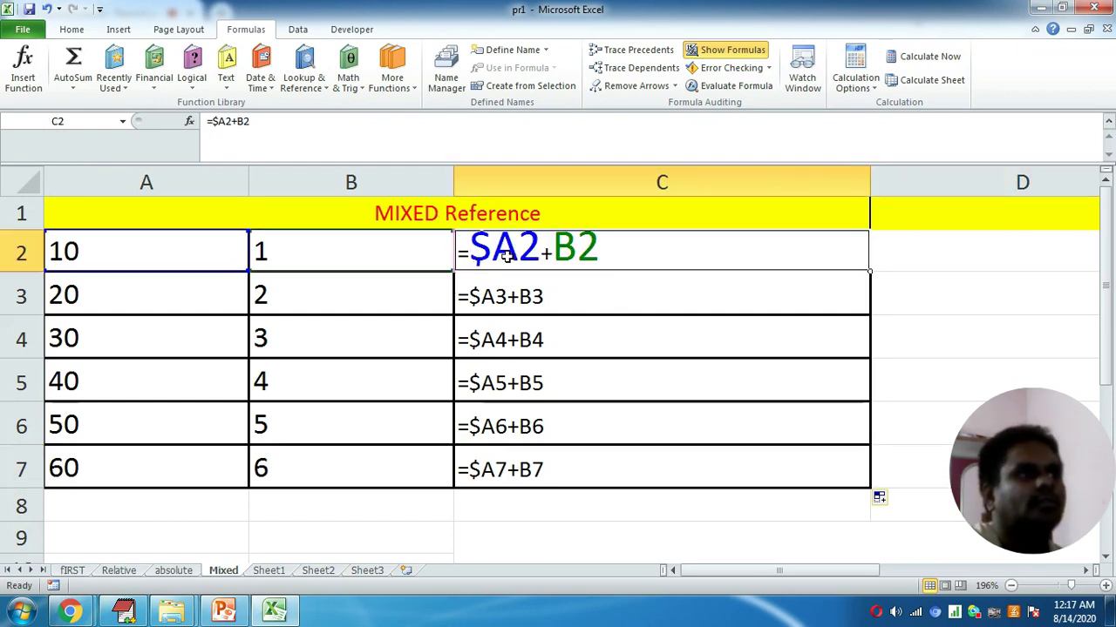
left_click(730, 61)
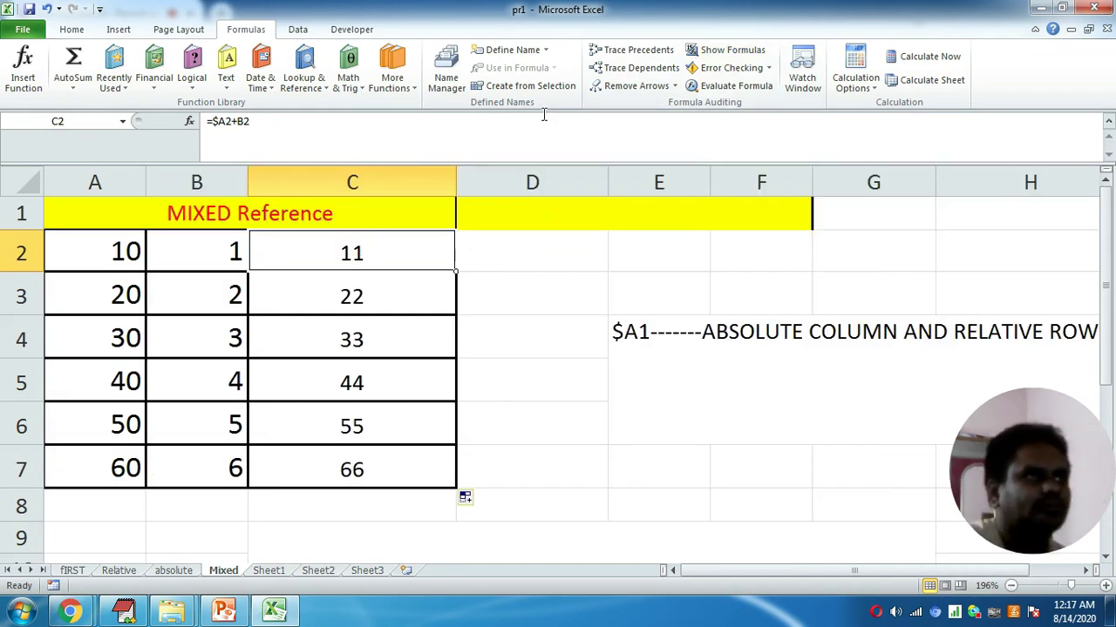
left_click(722, 57)
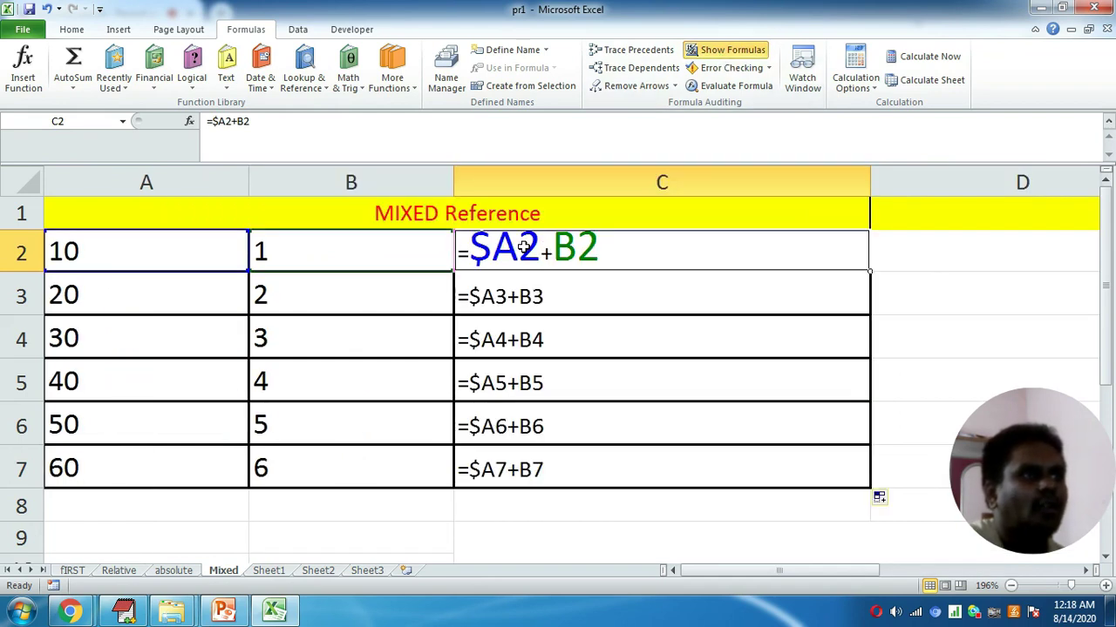
Change the first reference in cell C2's formula to a fixed row so that it reads =A$2+B2.
left_click(281, 120)
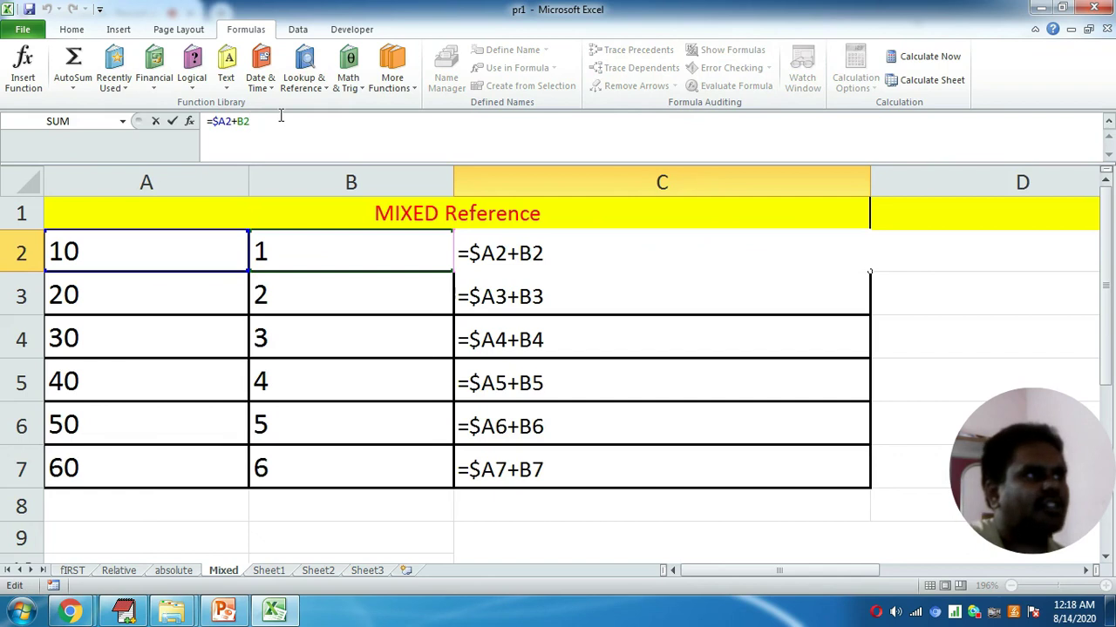
key("Left")
key("Left")
key("Left")
key("Left")
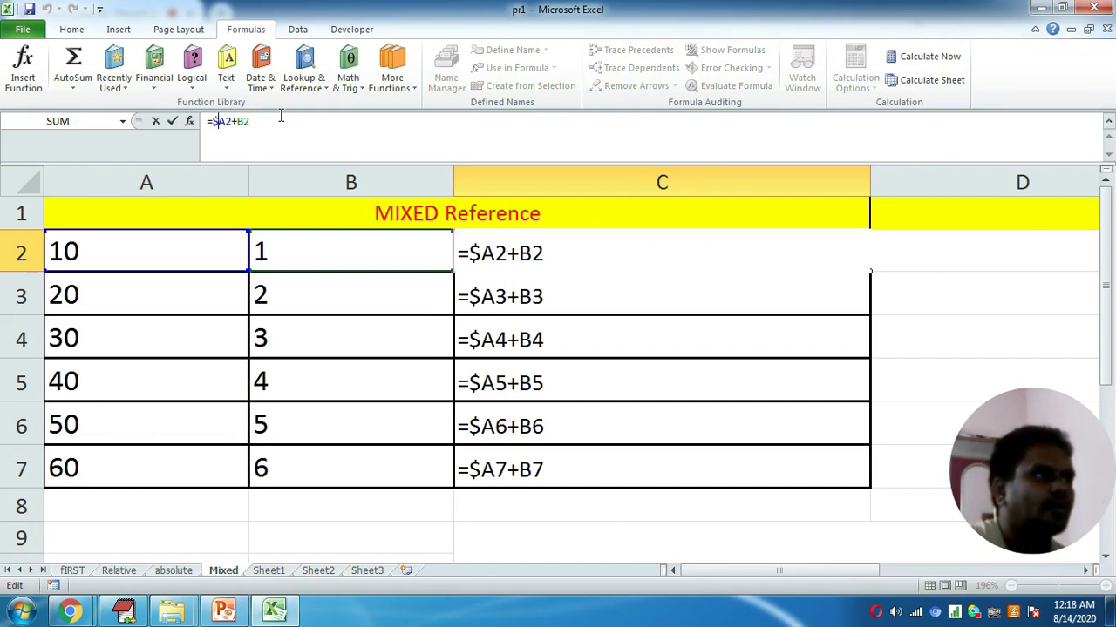
key("Delete")
key("Left")
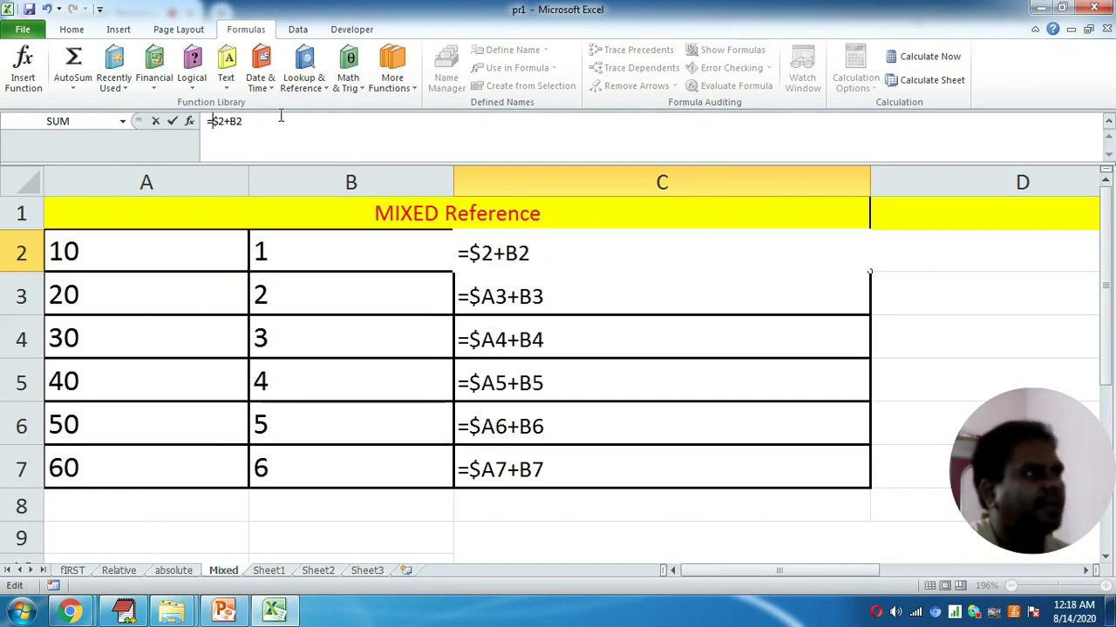
type("A")
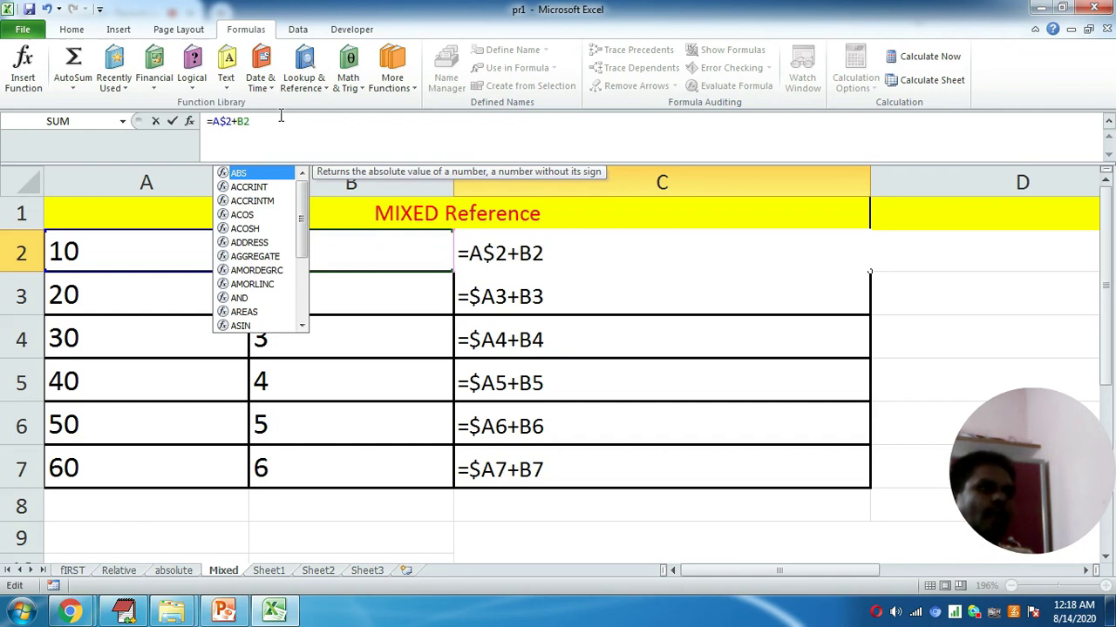
key("Return")
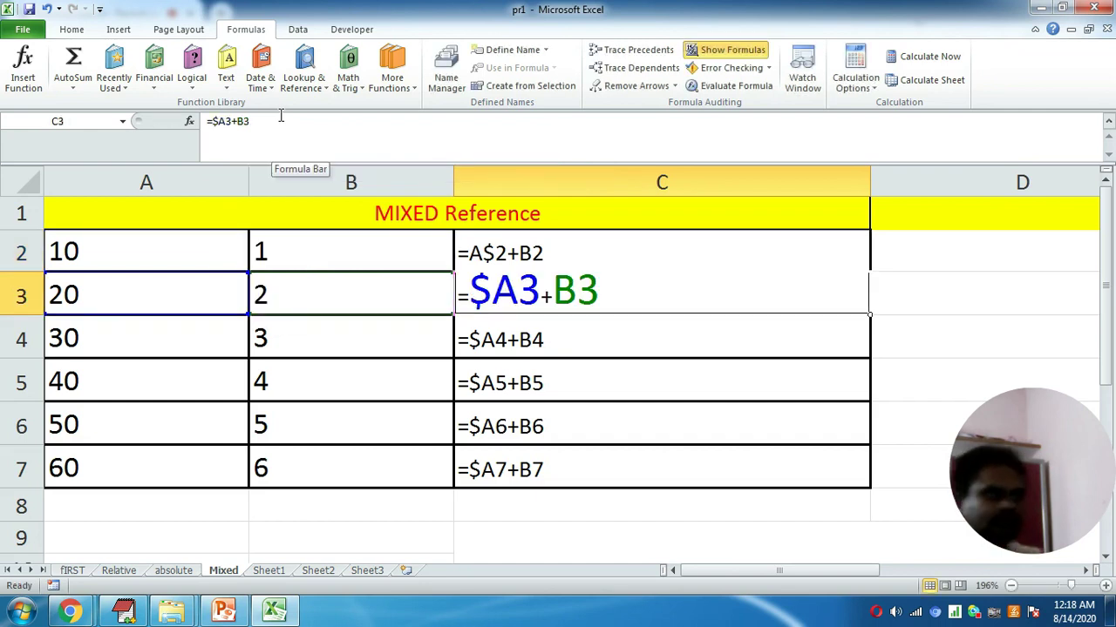
key("Up")
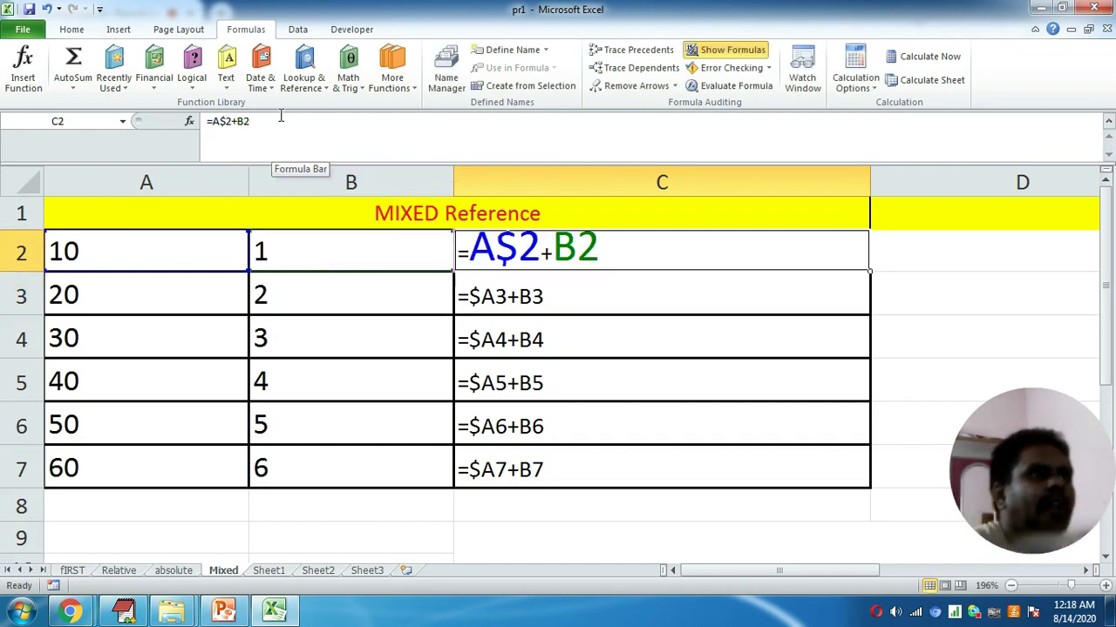
Show the results instead of the formulas and fill C2's formula down through cell C7.
left_click(1055, 365)
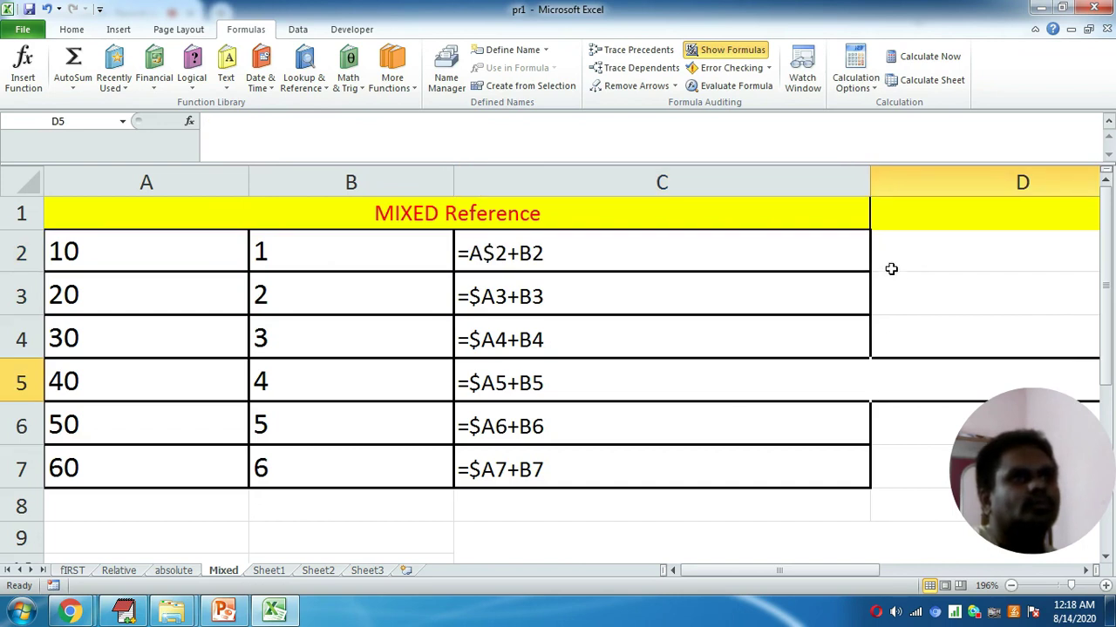
double_click(742, 242)
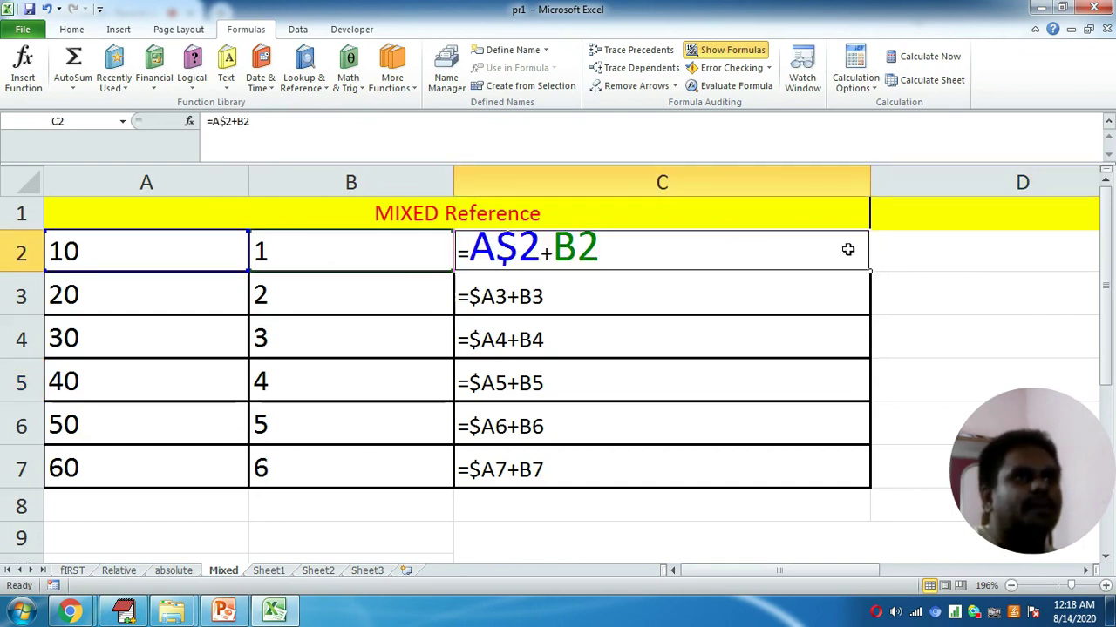
left_click(721, 50)
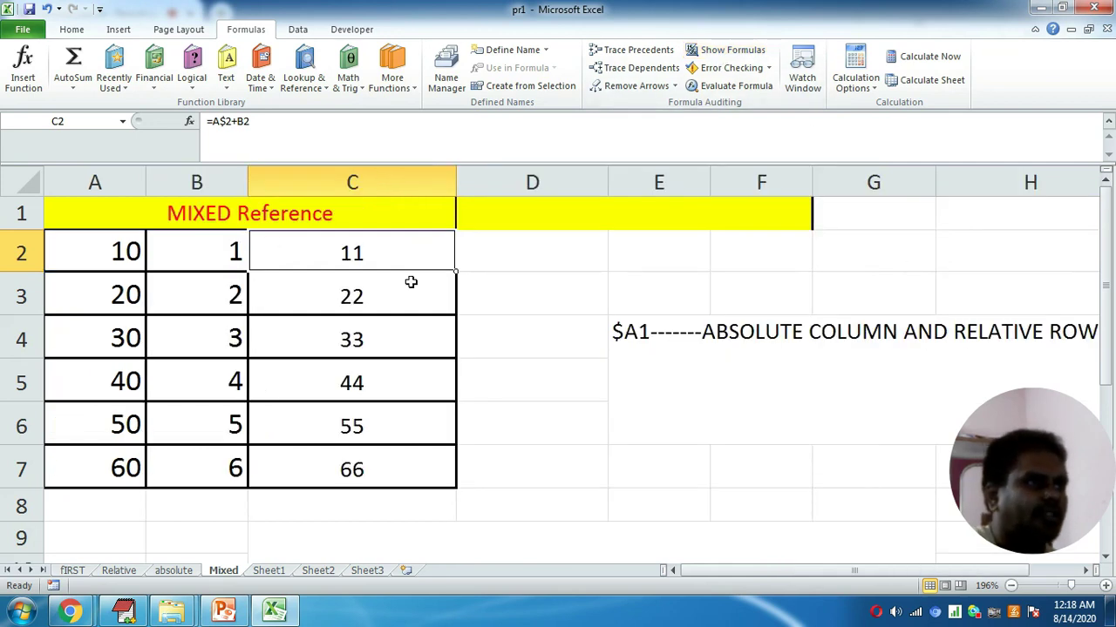
double_click(455, 271)
left_click(538, 309)
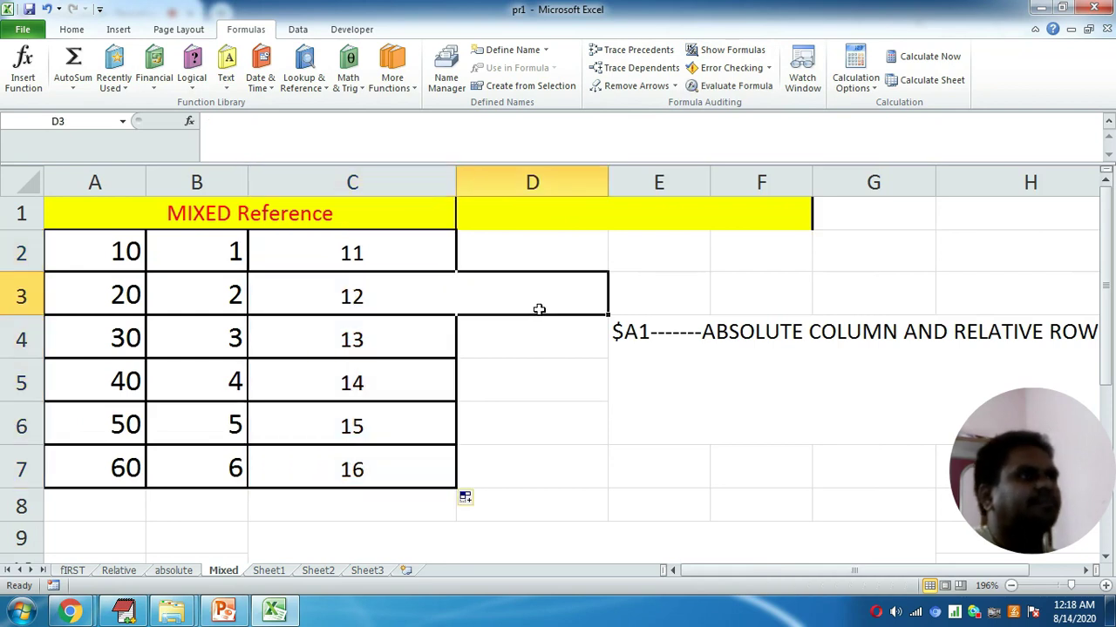
Examine the formulas in C2 and C3, and show the sheet's formulas to compare the references down C2:C7.
left_click(353, 253)
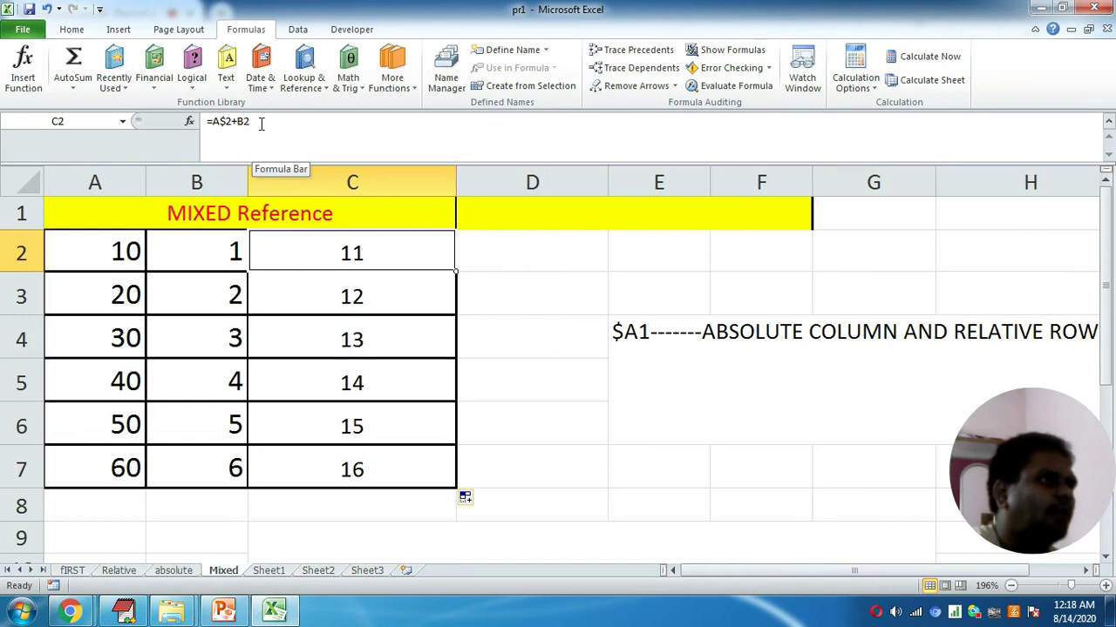
left_click(345, 294)
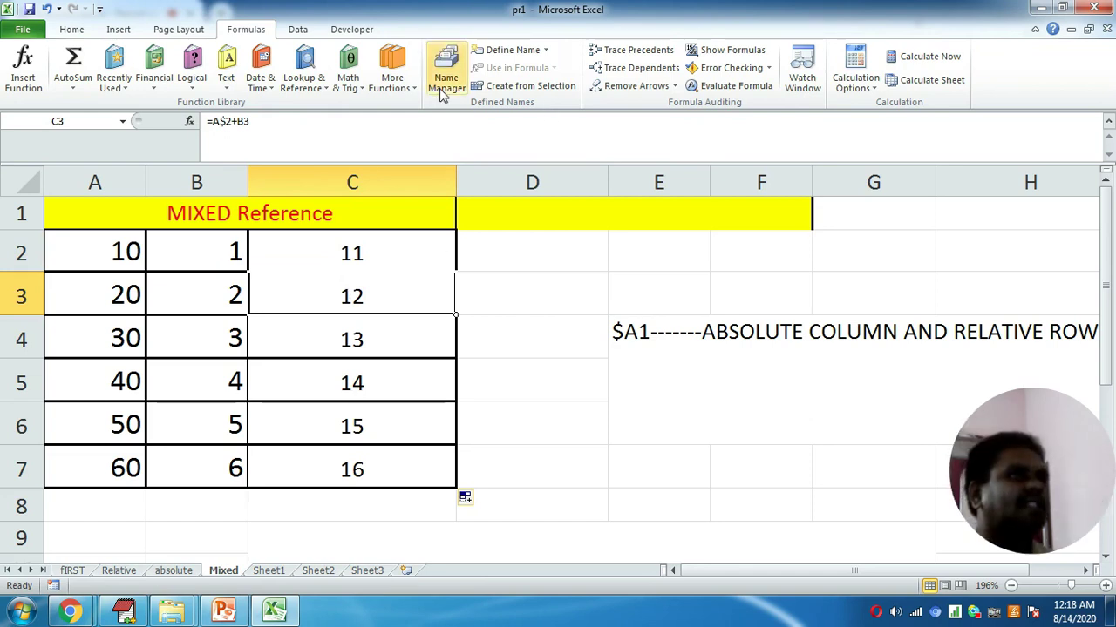
left_click(707, 54)
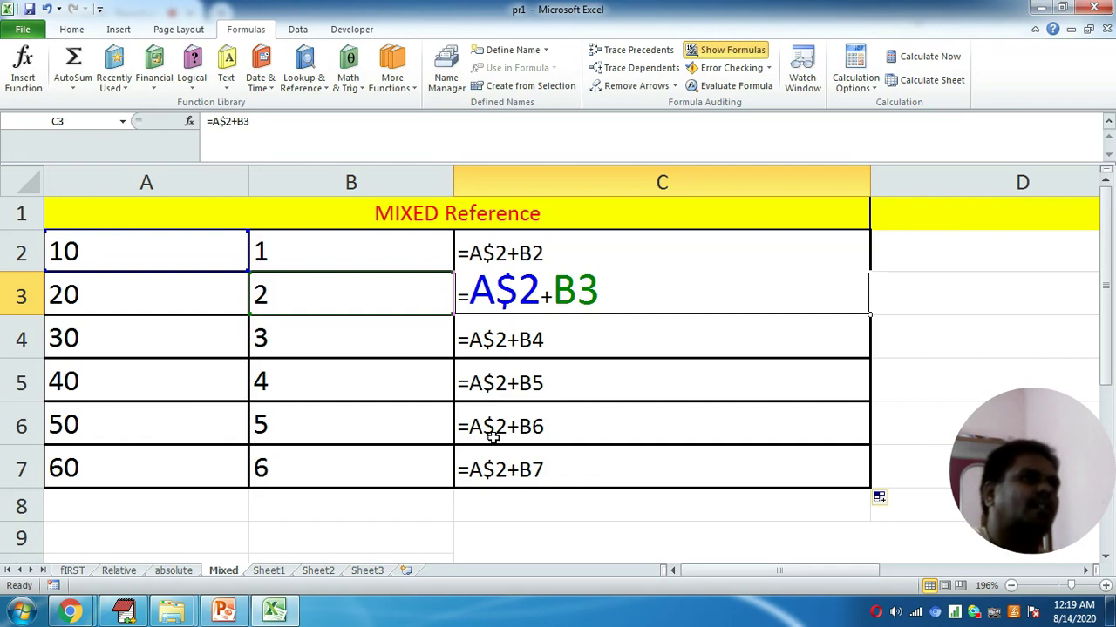
key("Down")
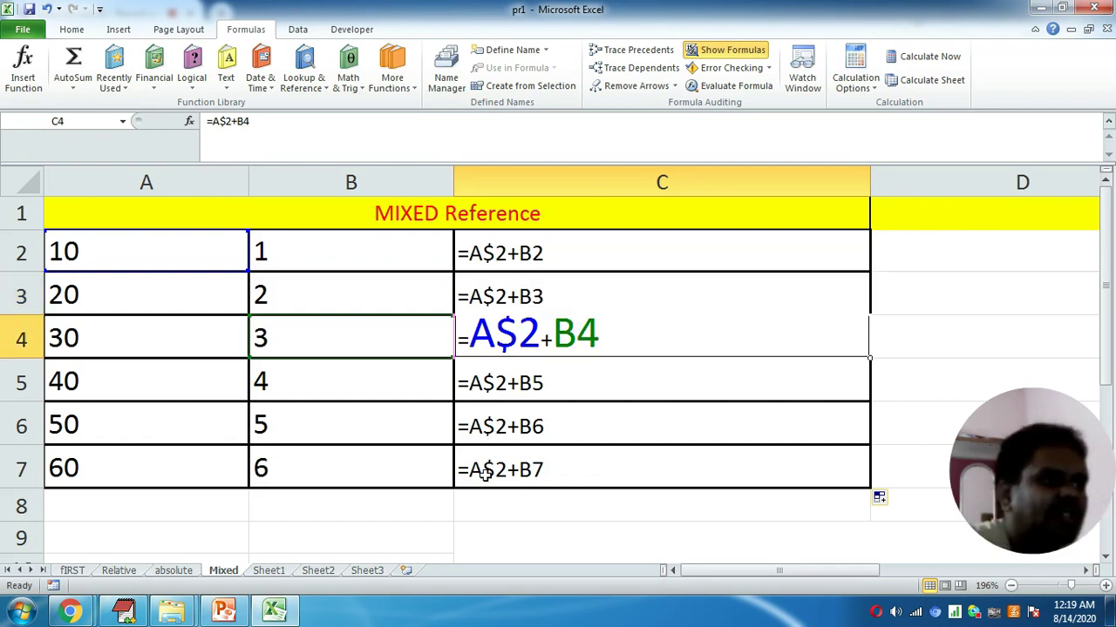
Open Sheet2 with the multiplication table and widen column C for the formula in C5.
left_click(363, 574)
left_click(320, 574)
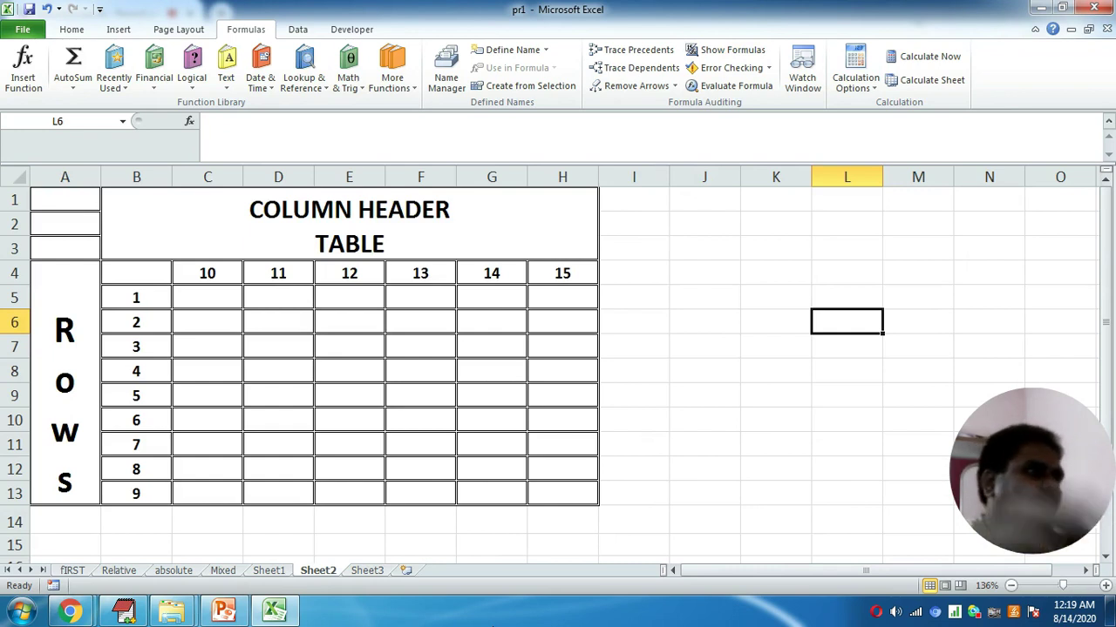
left_click(197, 296)
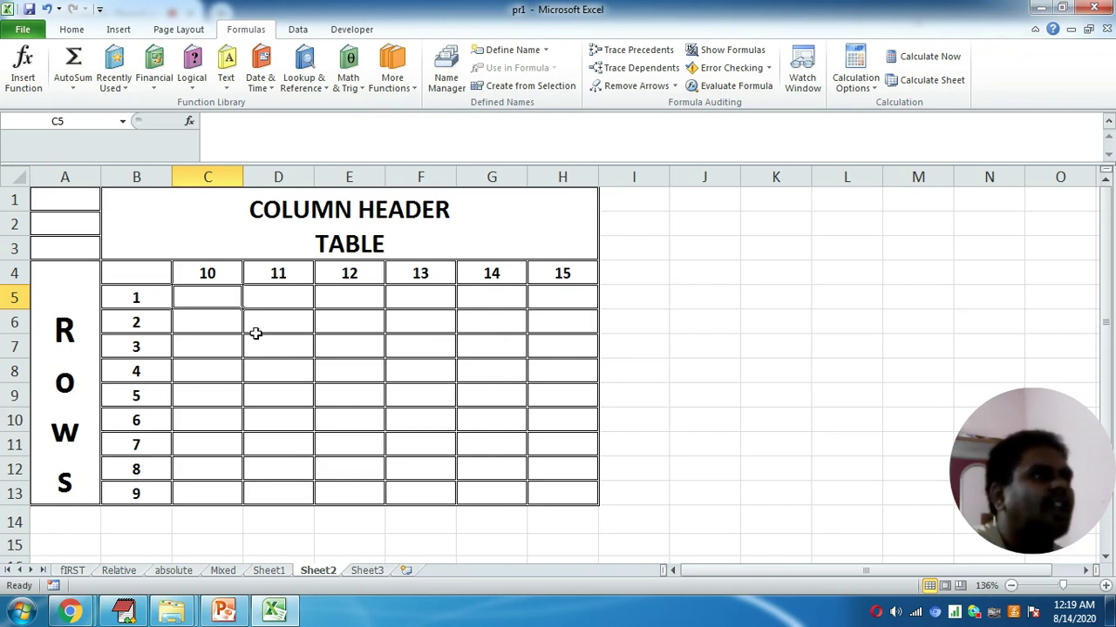
left_click_drag(242, 176, 284, 176)
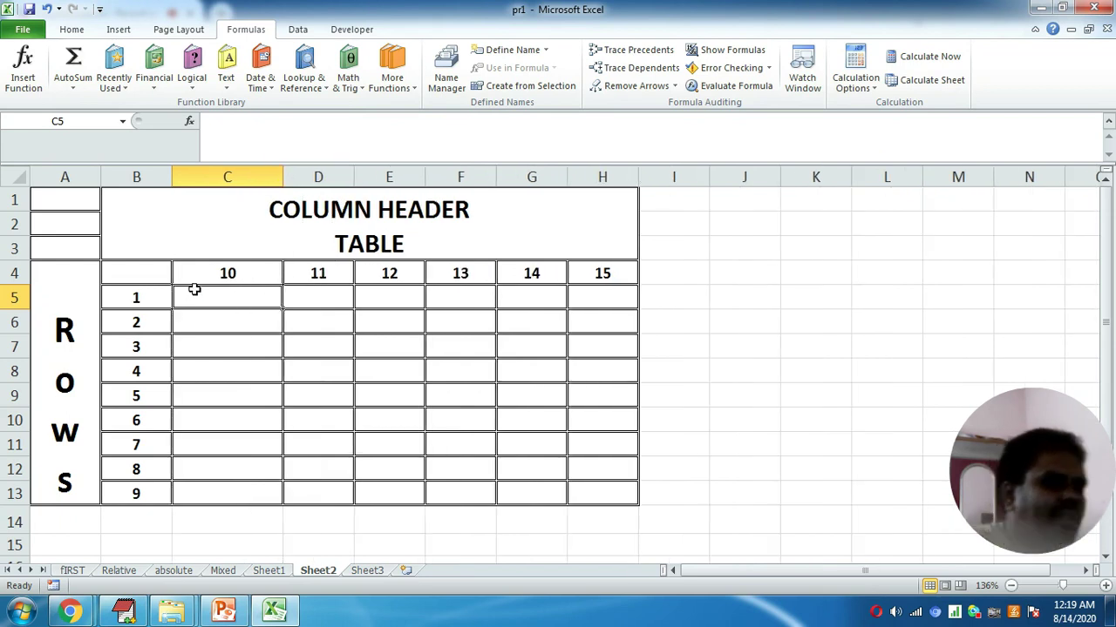
Enter the mixed-reference formula =$B5*C$4 in cell C5 to multiply the row header by the column header.
type("=")
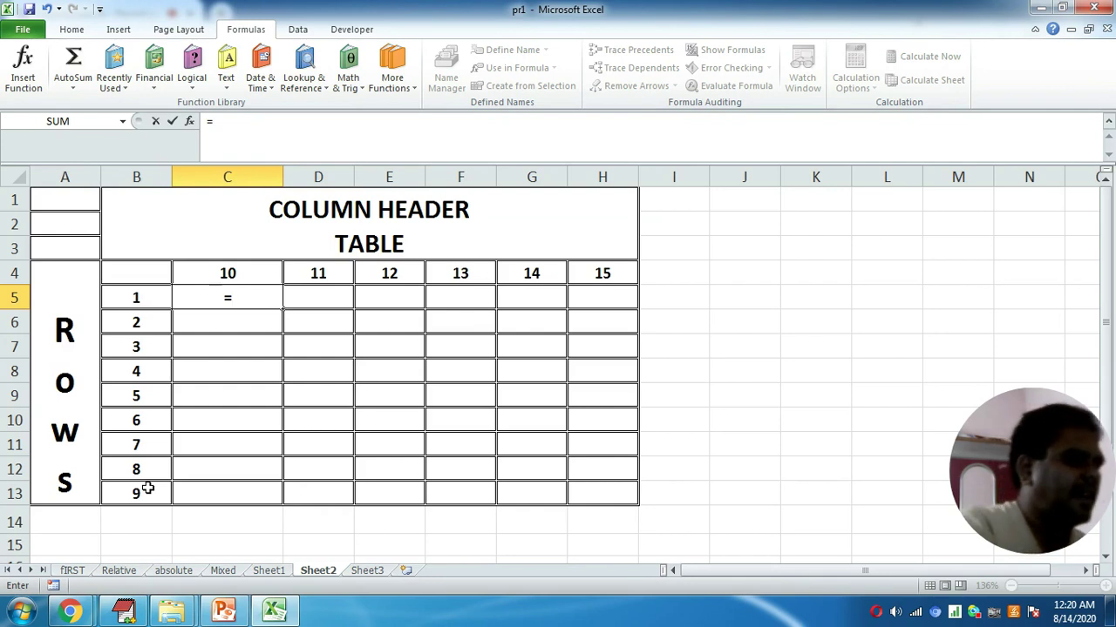
type("$")
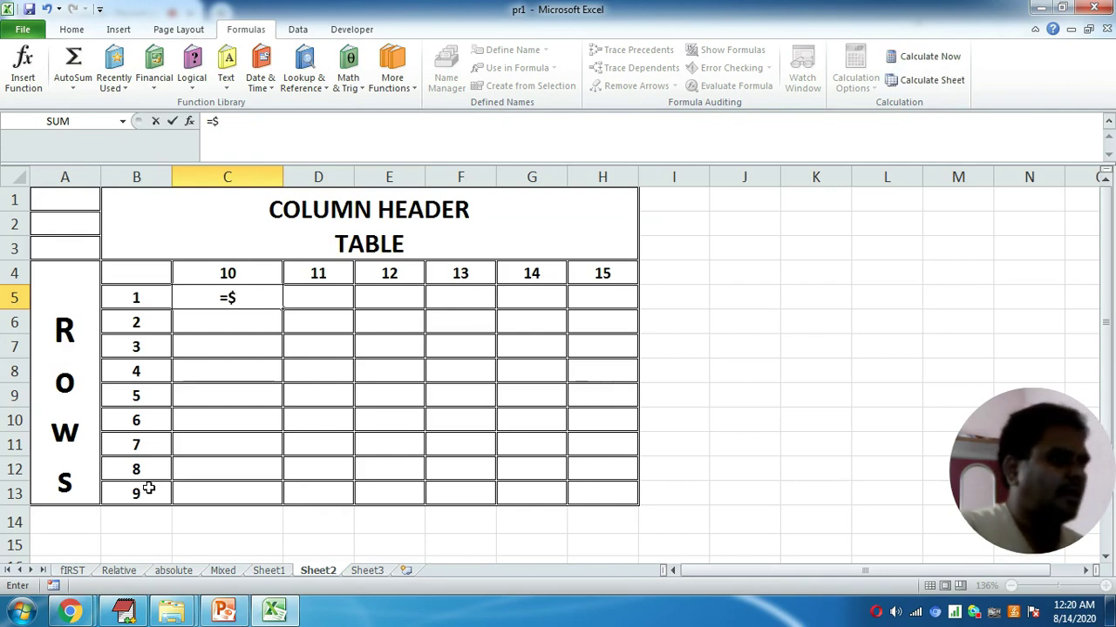
type("B")
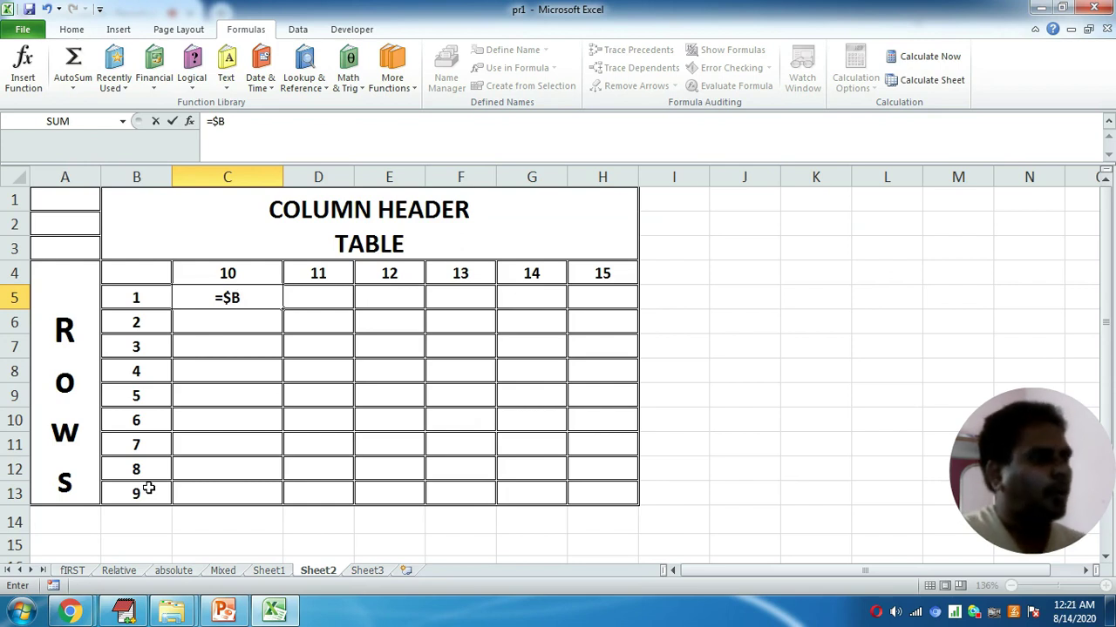
type("5")
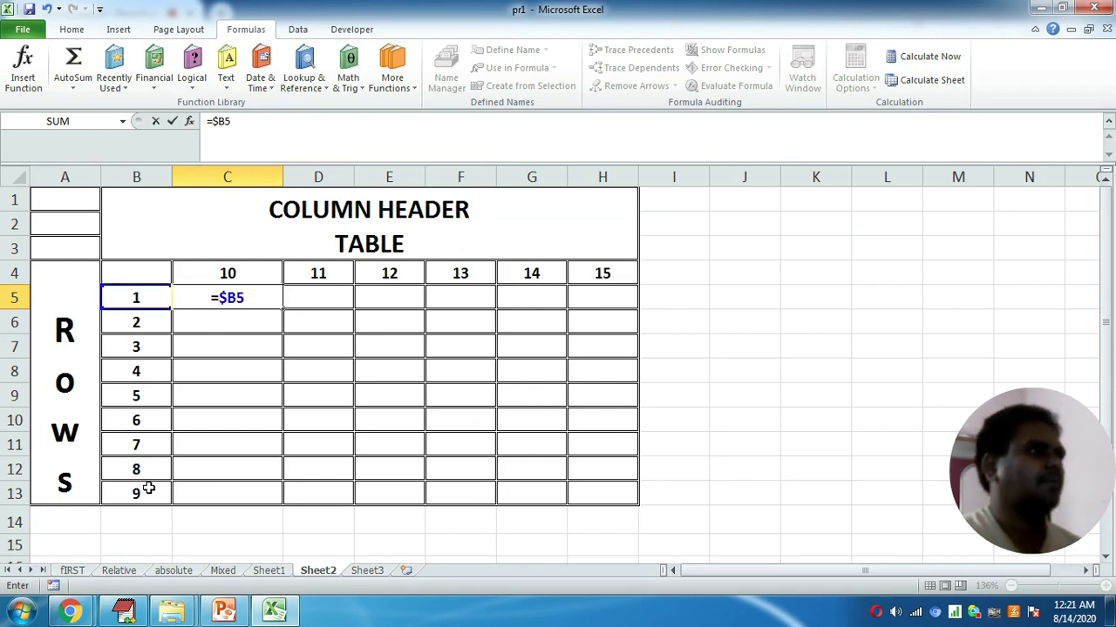
type("*")
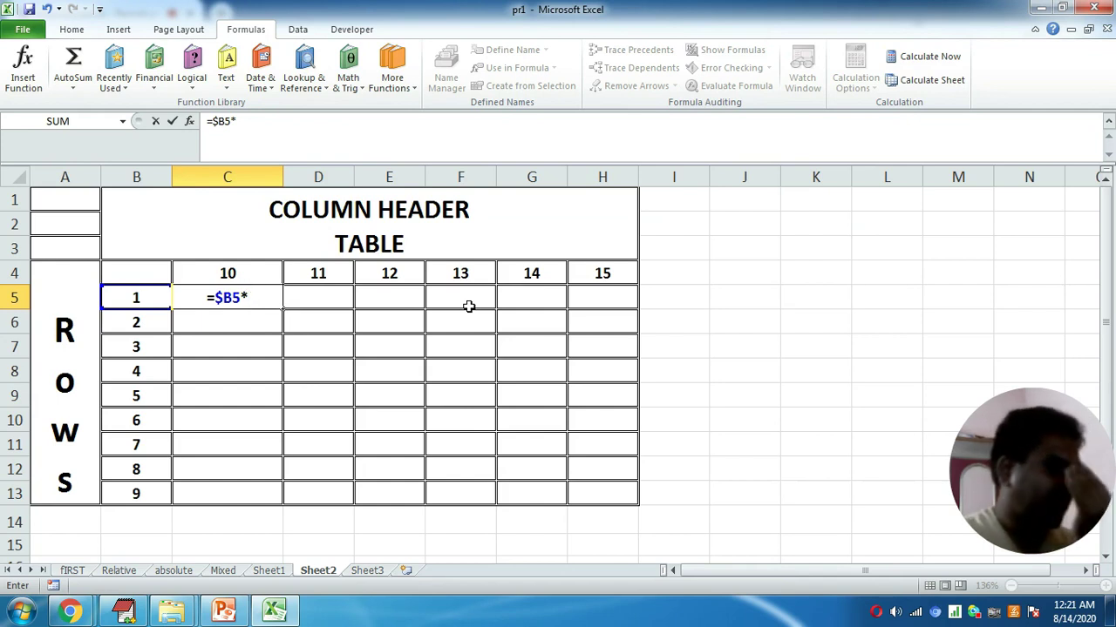
type("B")
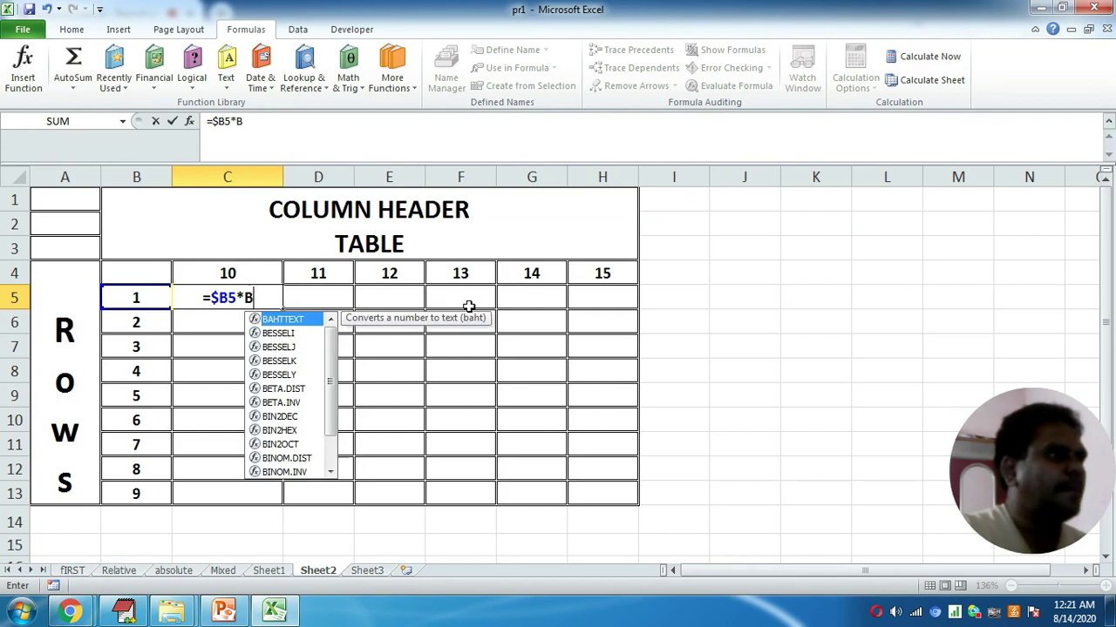
key("BackSpace")
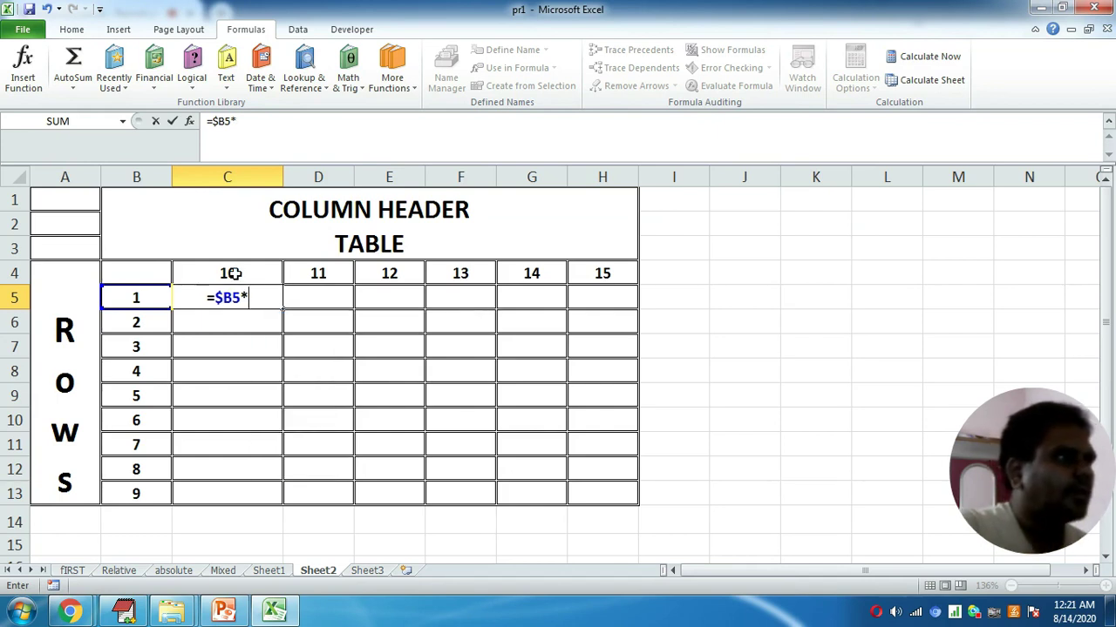
type("C")
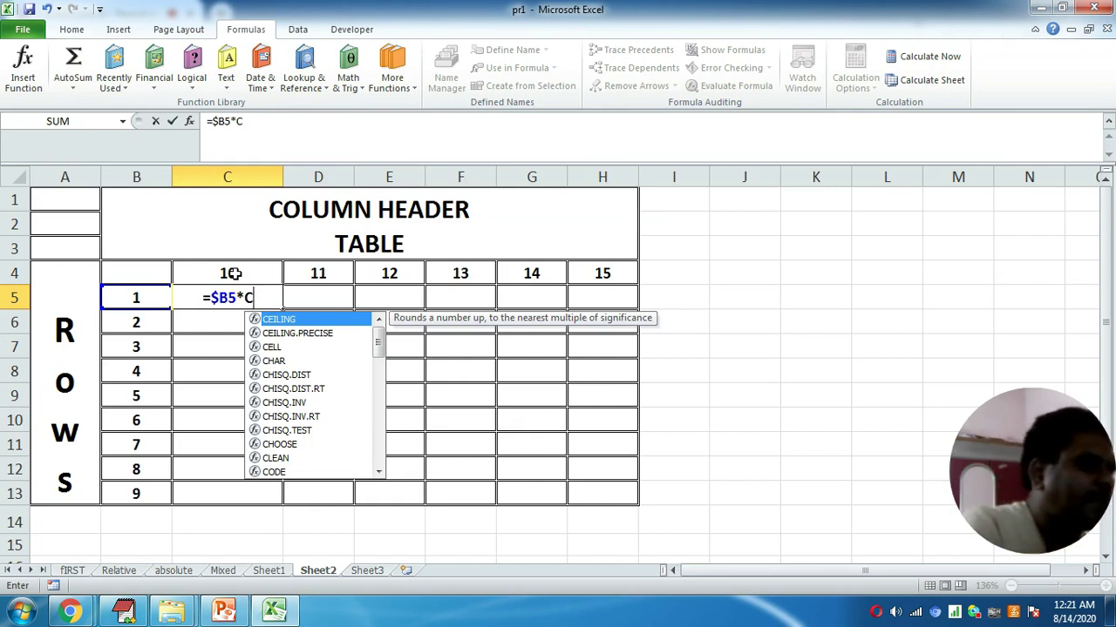
type("$")
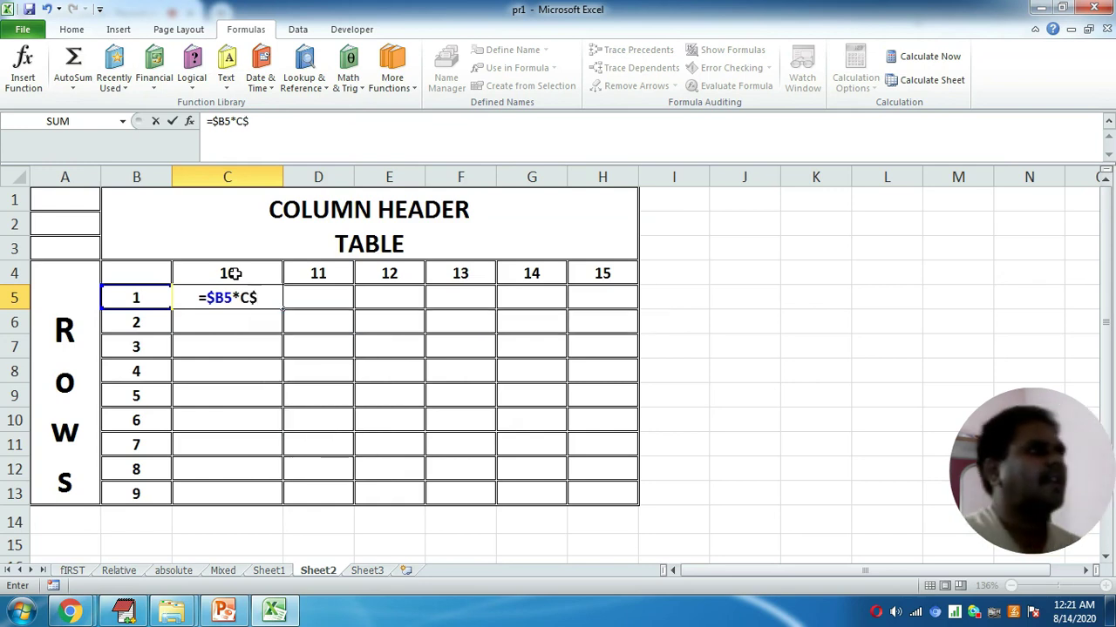
type("4")
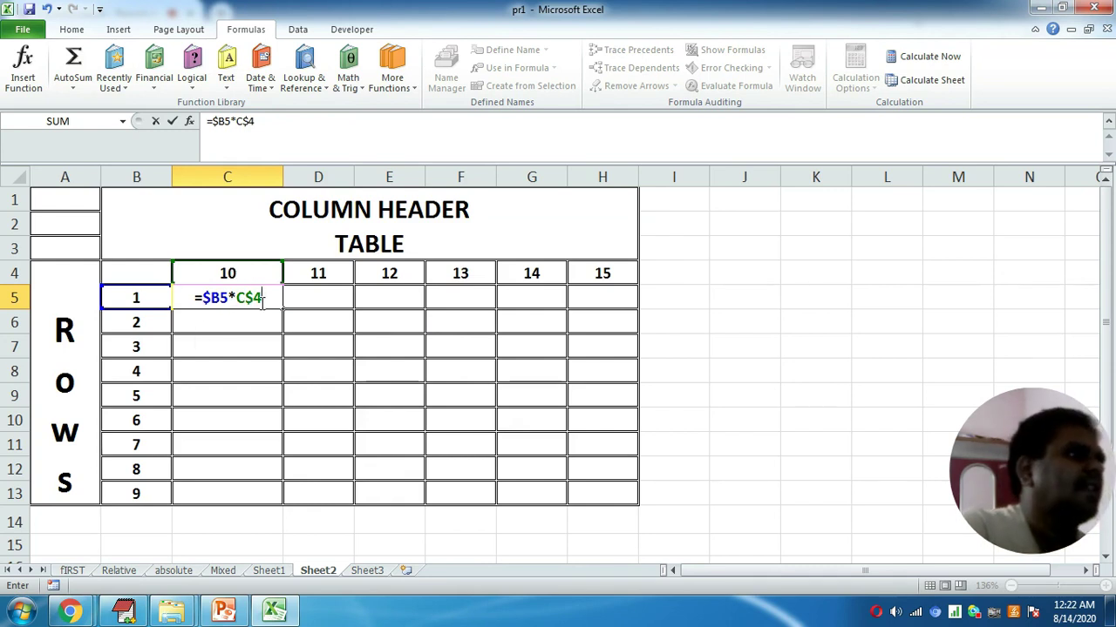
key("Return")
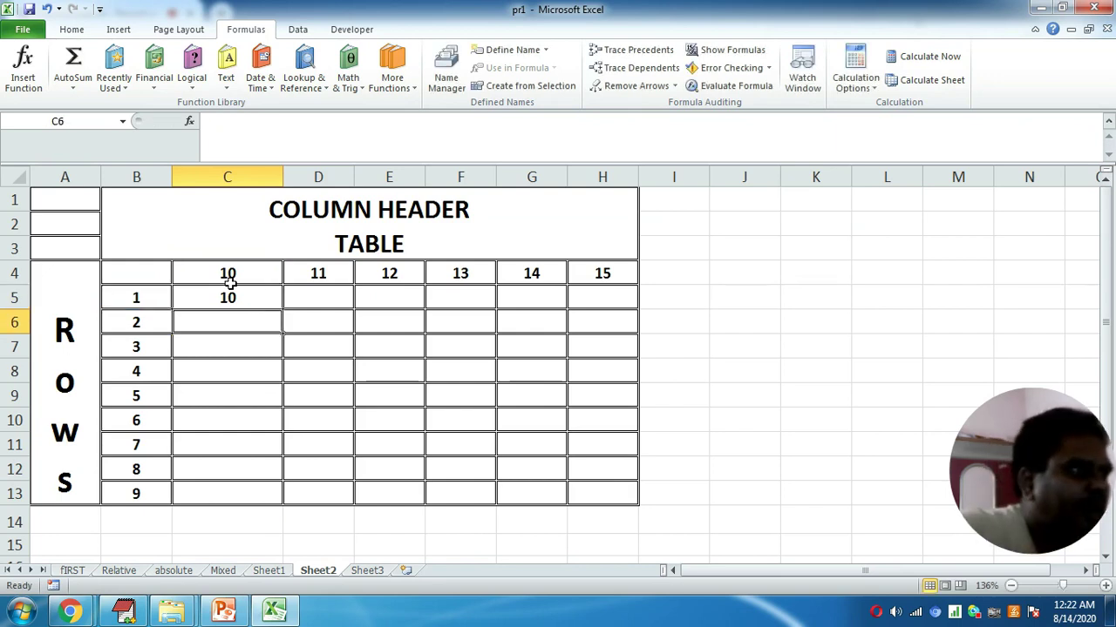
Fill C5's formula across to H5 and down through row 13 to complete the table.
left_click(234, 298)
left_click_drag(283, 309, 621, 306)
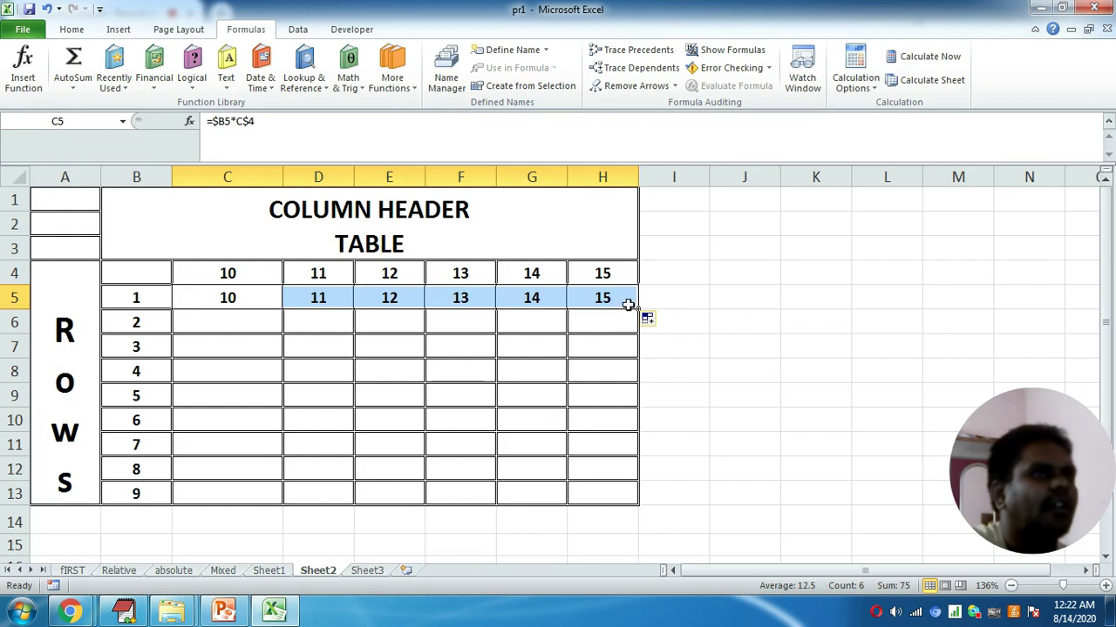
left_click_drag(638, 309, 636, 496)
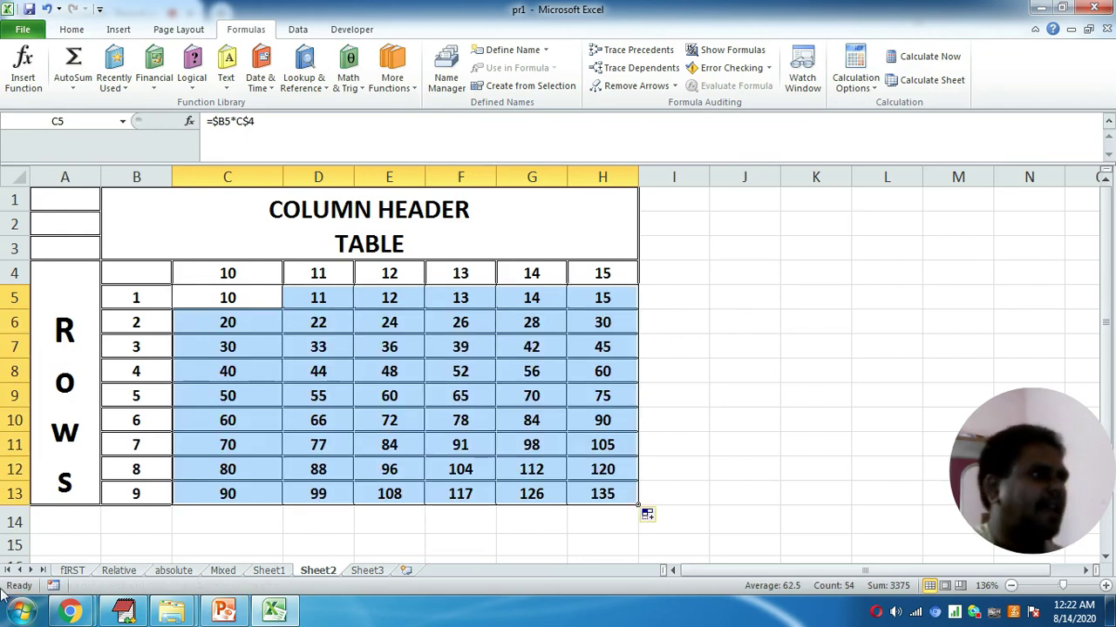
Examine the table's row and column headers and the formulas in cells C5 and C6.
left_click(141, 497)
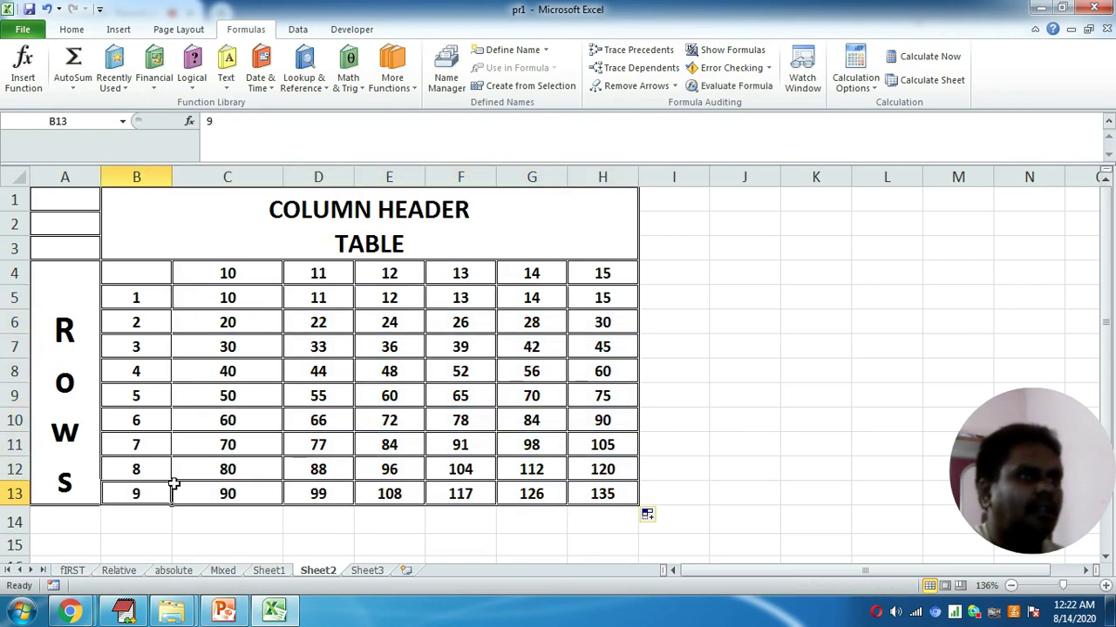
left_click(614, 276)
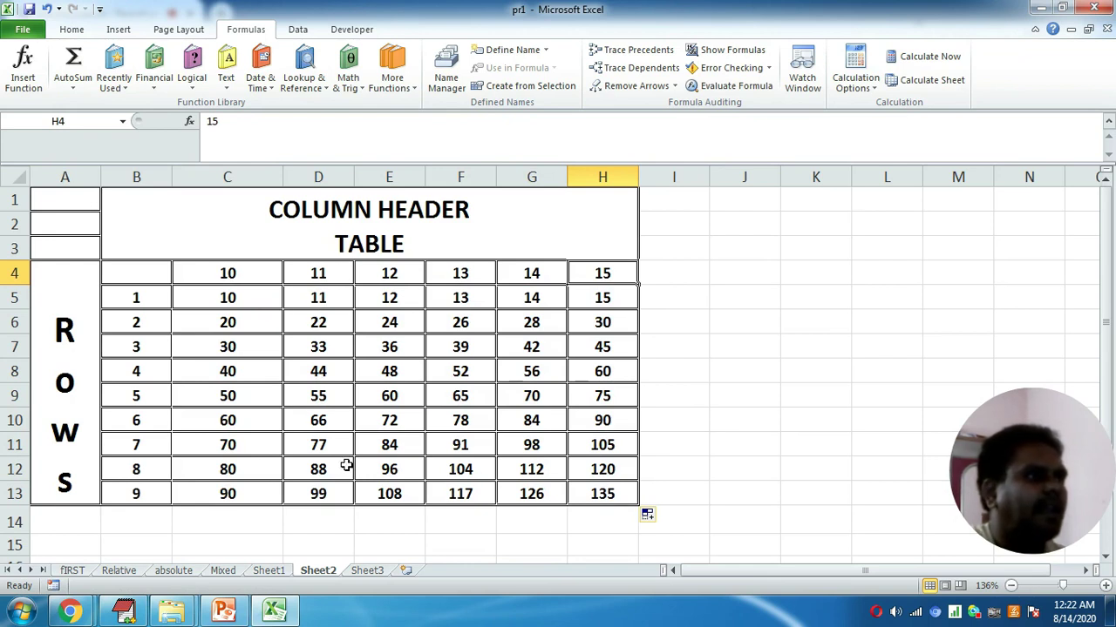
left_click(242, 273)
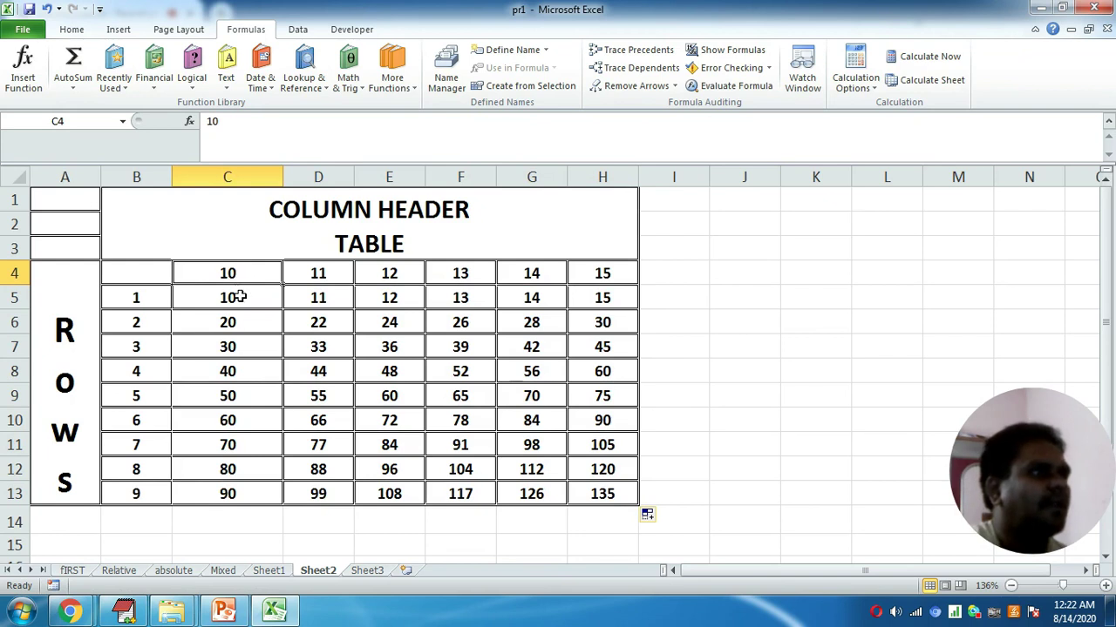
left_click(236, 297)
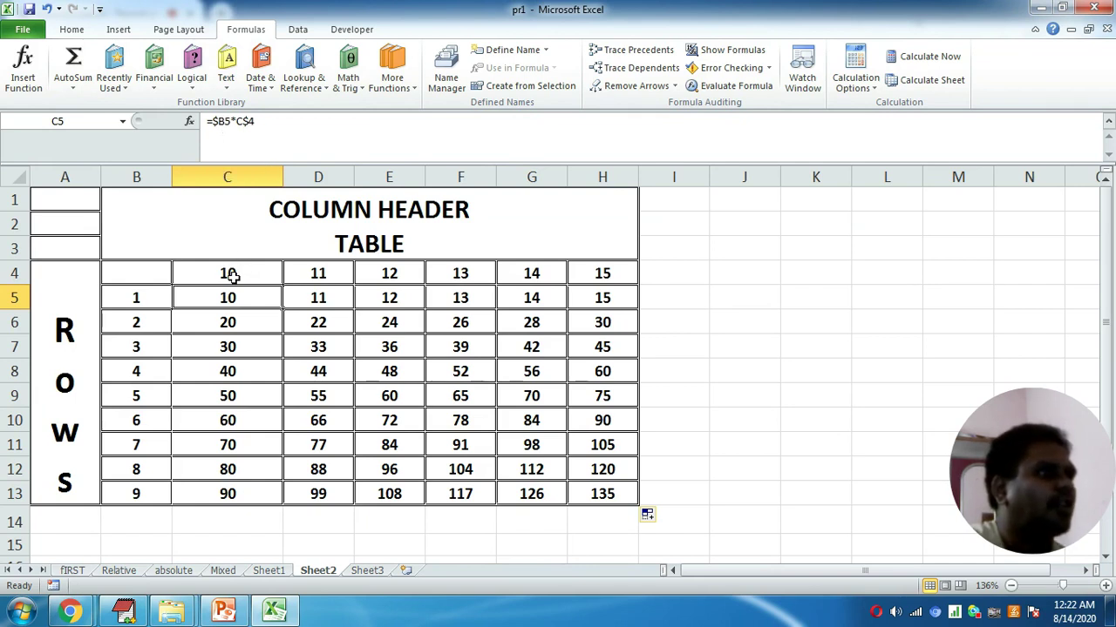
left_click(230, 320)
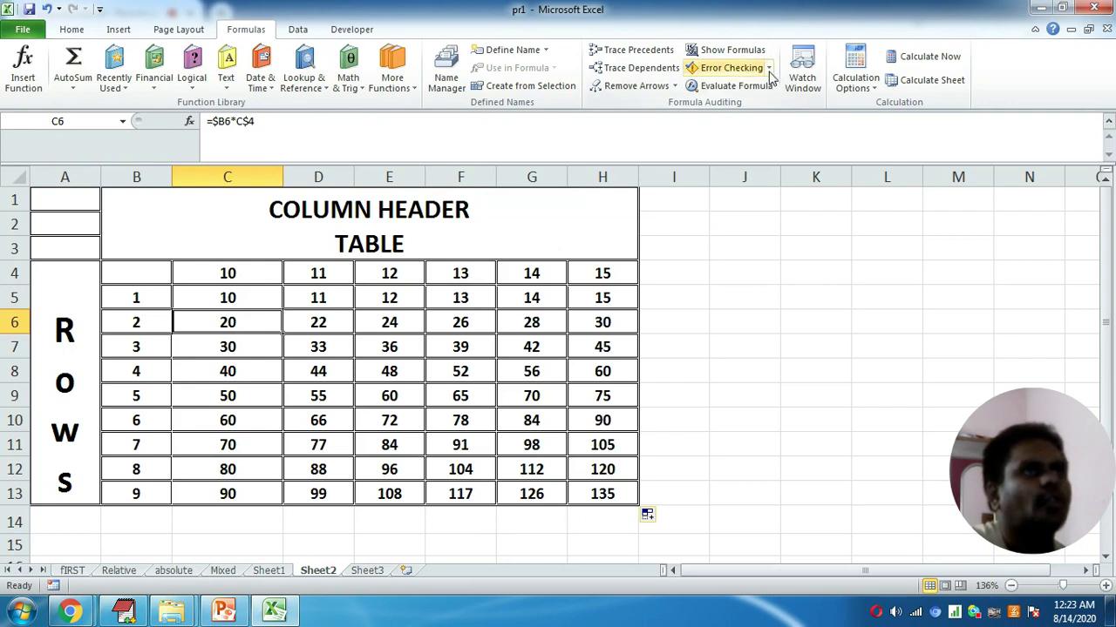
Show the formulas instead of the results in Sheet2's multiplication table.
left_click(732, 49)
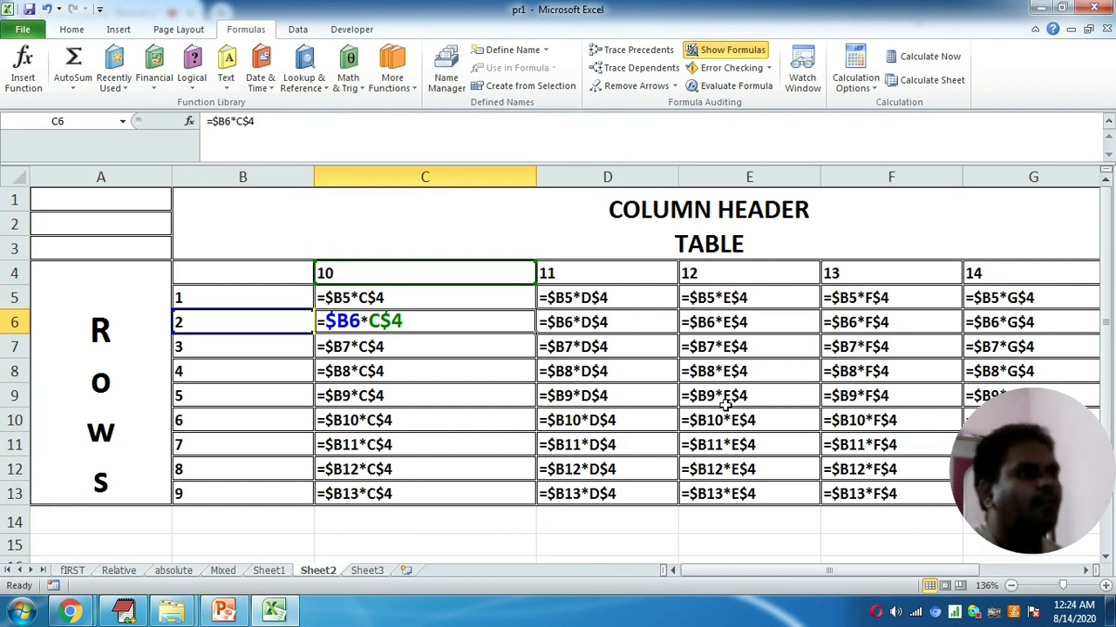
Enter 100, 200 and 300 in cells A1, B1 and C1 of Sheet3.
left_click(367, 570)
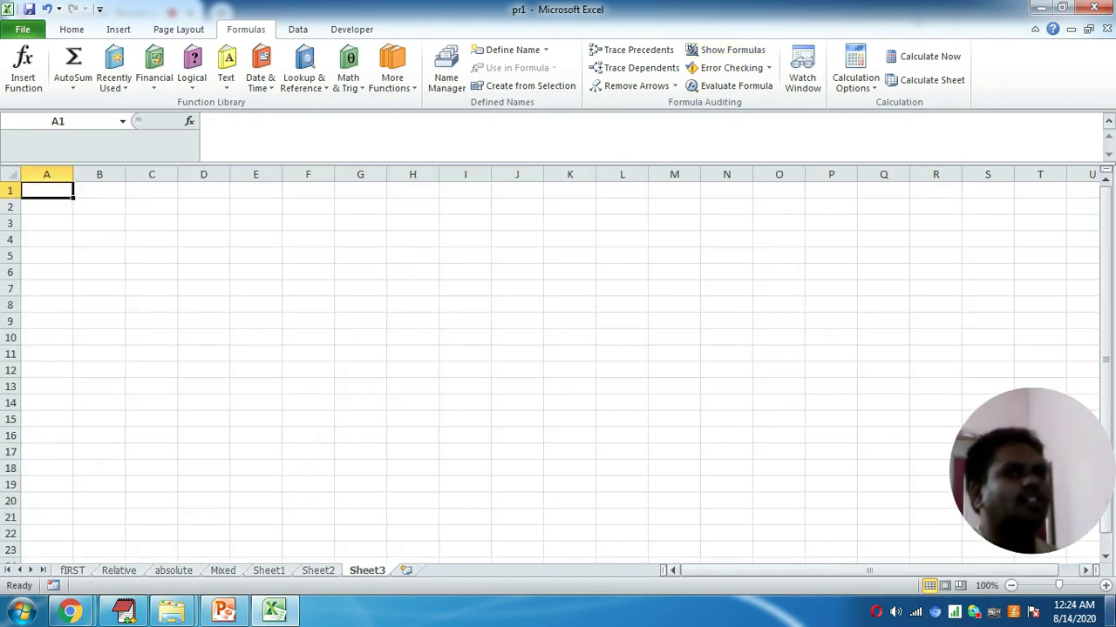
left_click(1081, 586)
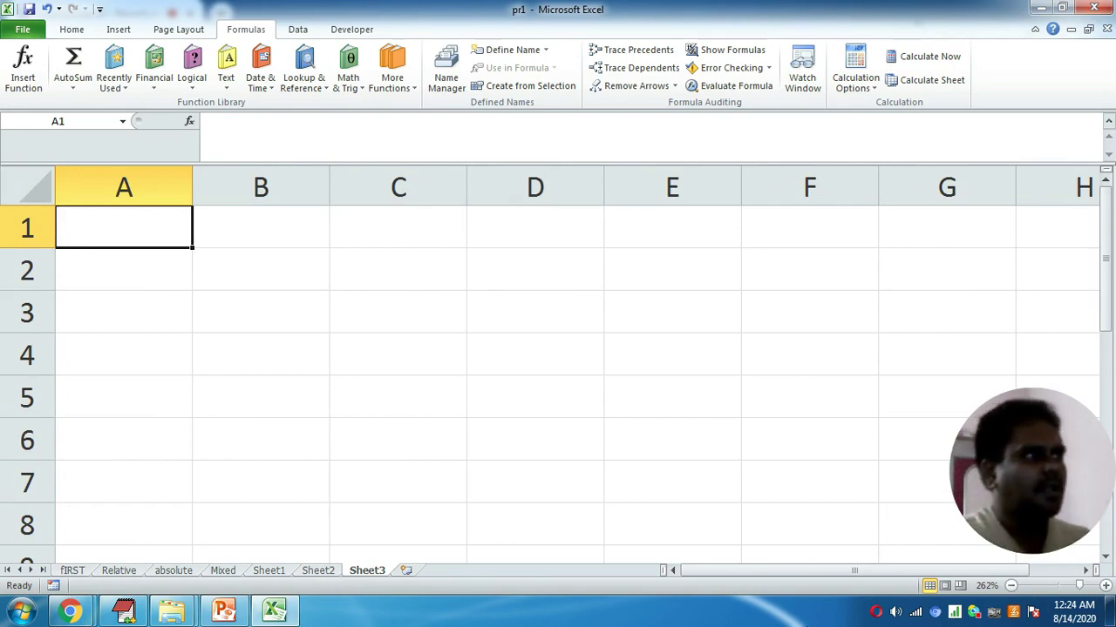
type("100")
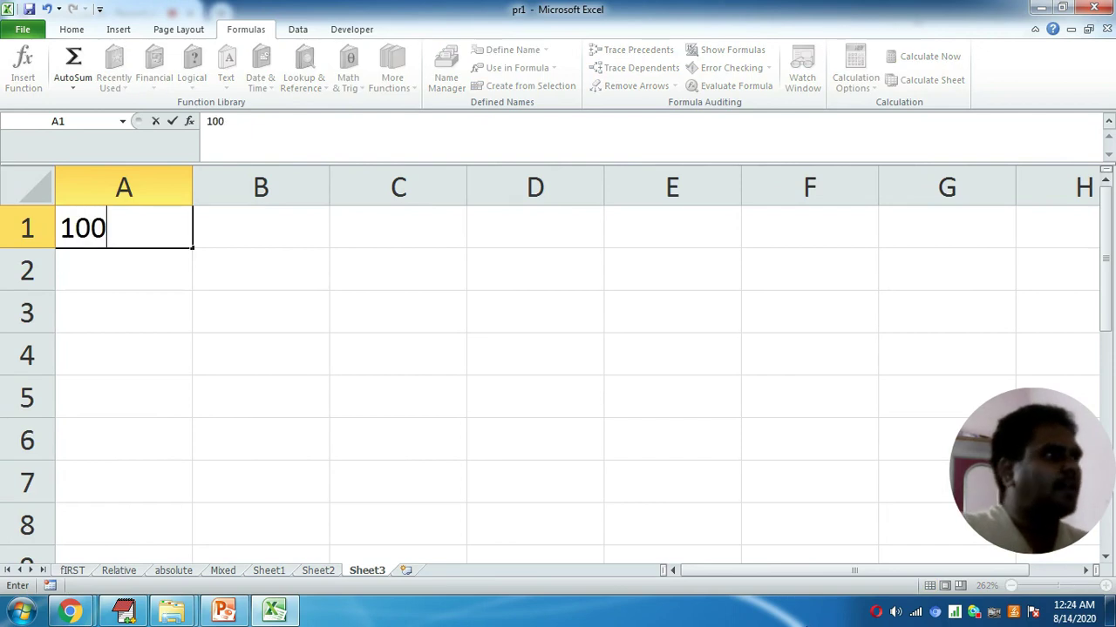
key("Tab")
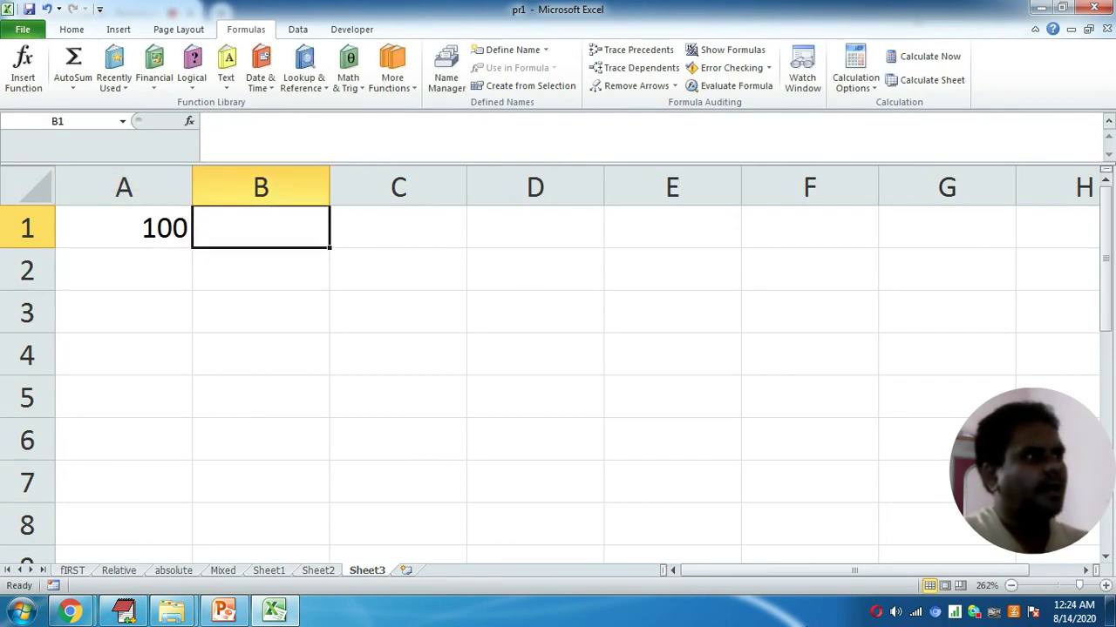
type("200")
key("Tab")
type("300")
key("Tab")
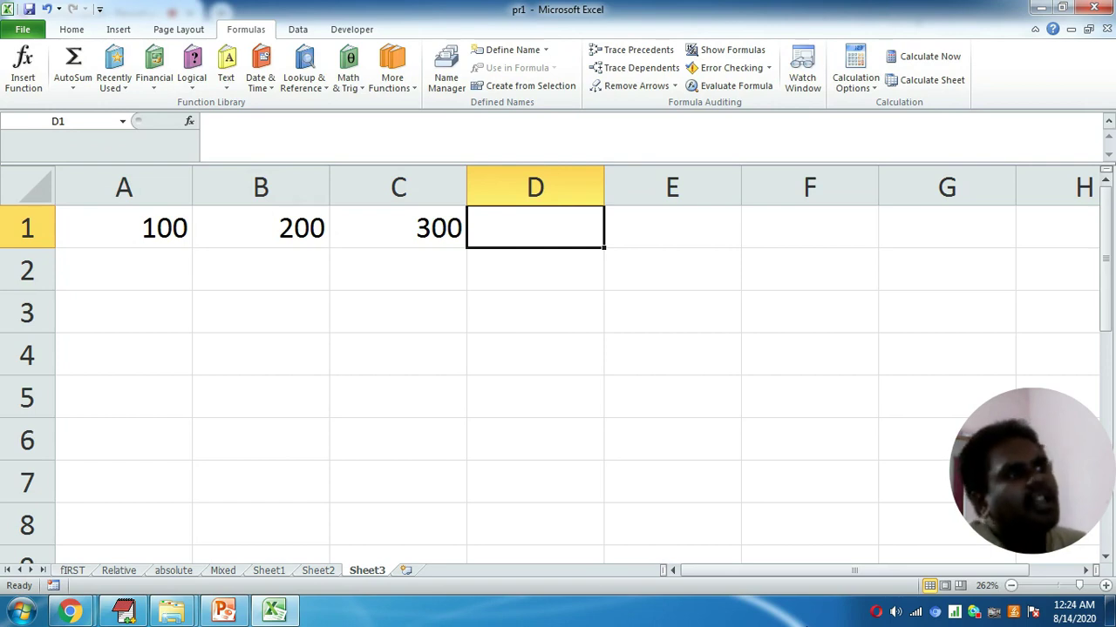
Define the name FIRST for cell A1, which holds 100.
key("Left")
key("Left")
key("Left")
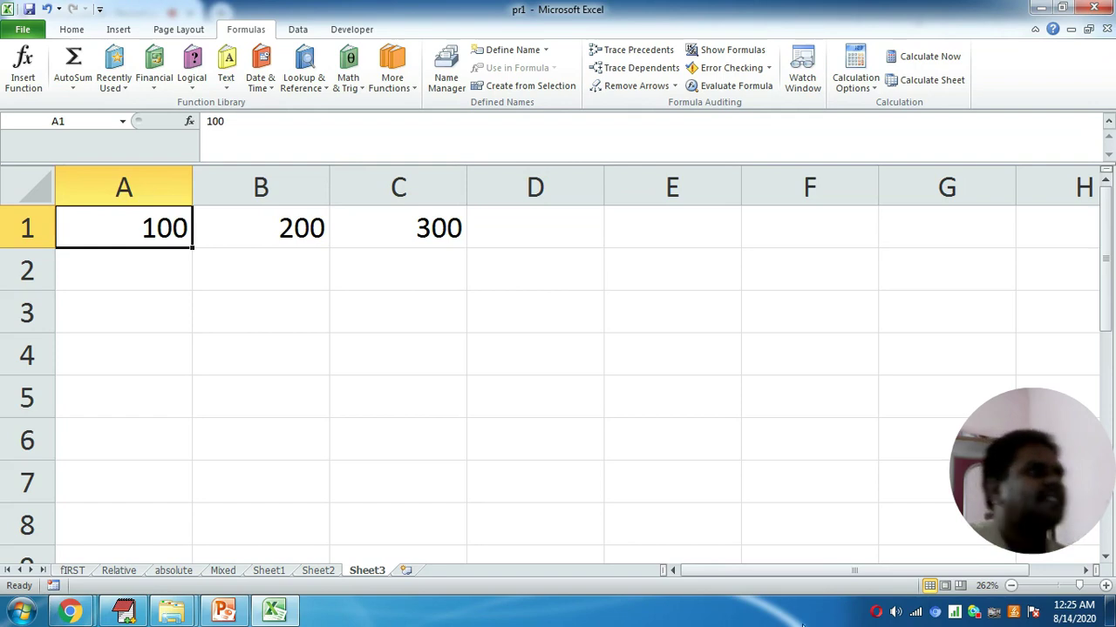
left_click(93, 121)
type("FIRST")
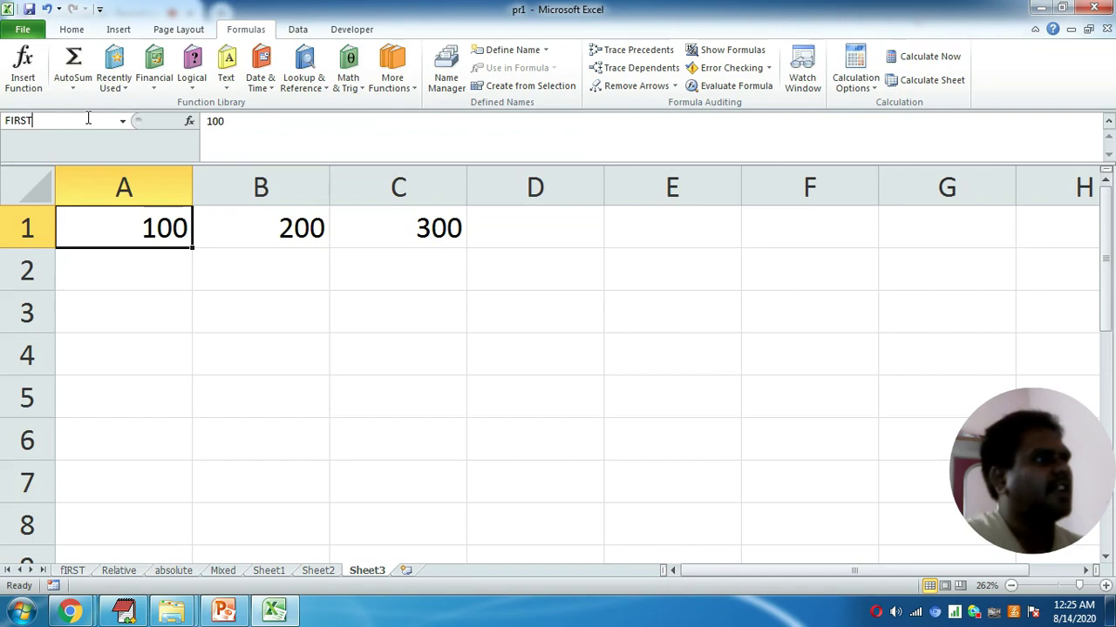
key("Return")
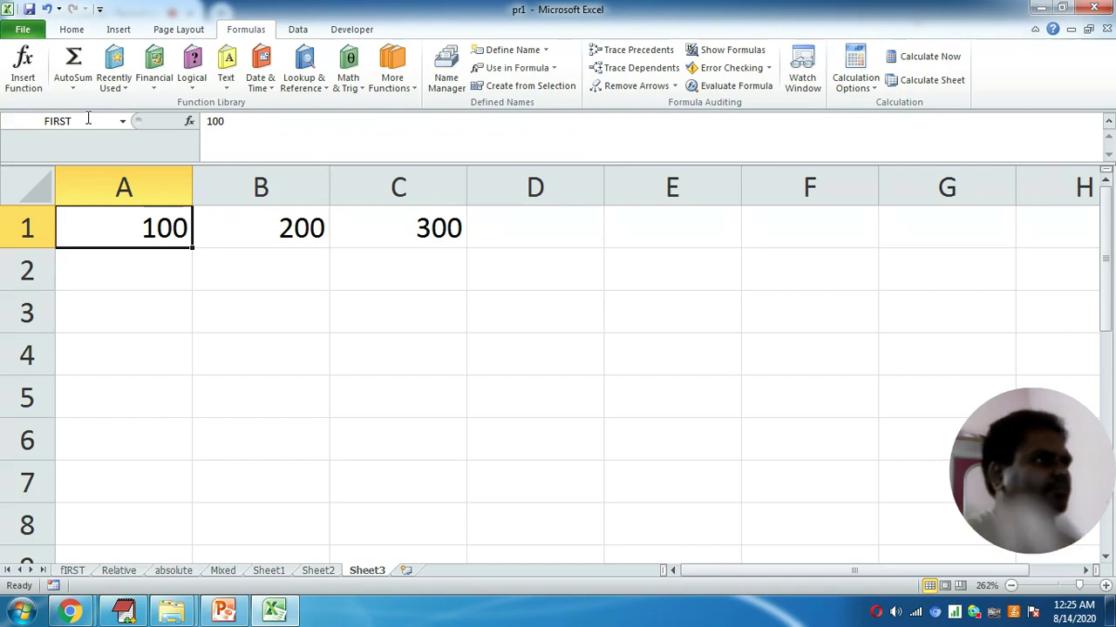
Define the name SECOND for cell B1, which holds 200.
left_click(305, 228)
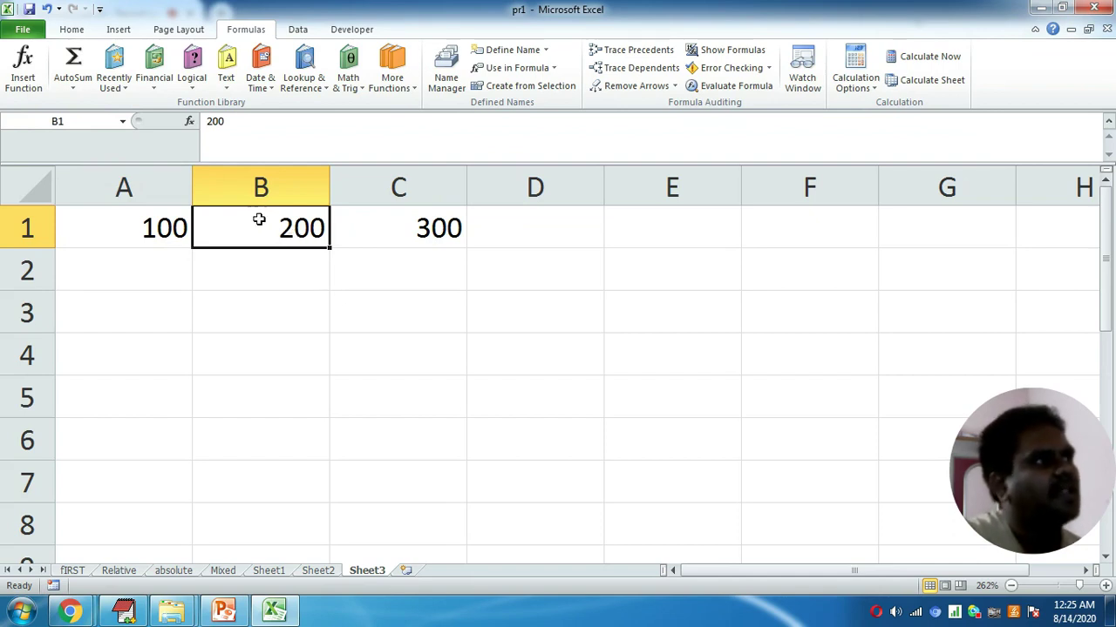
left_click(74, 120)
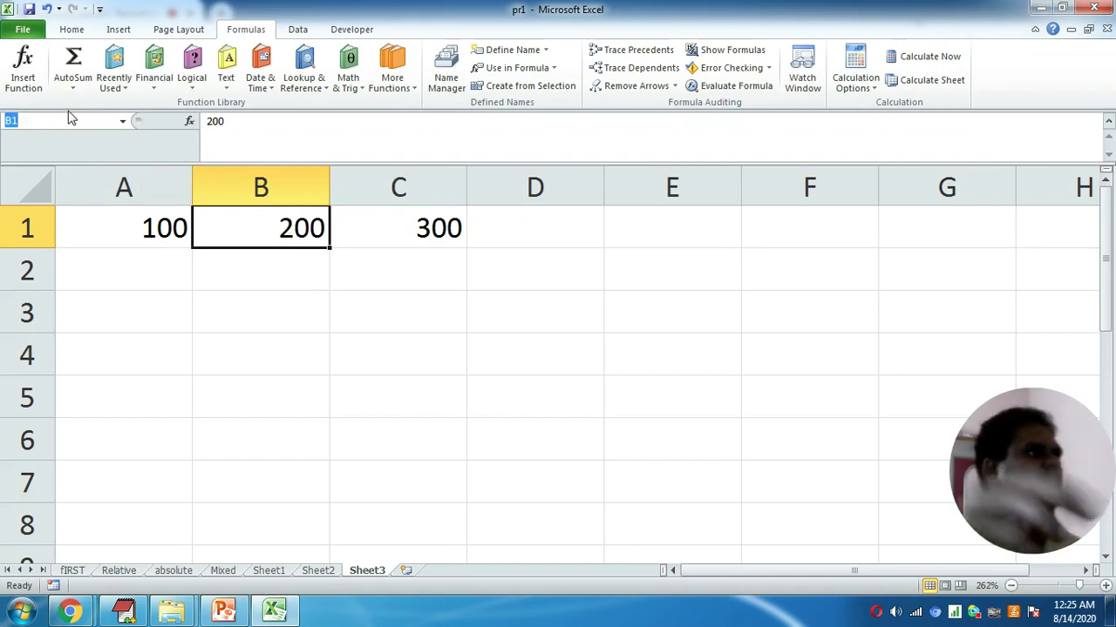
type("SECOND")
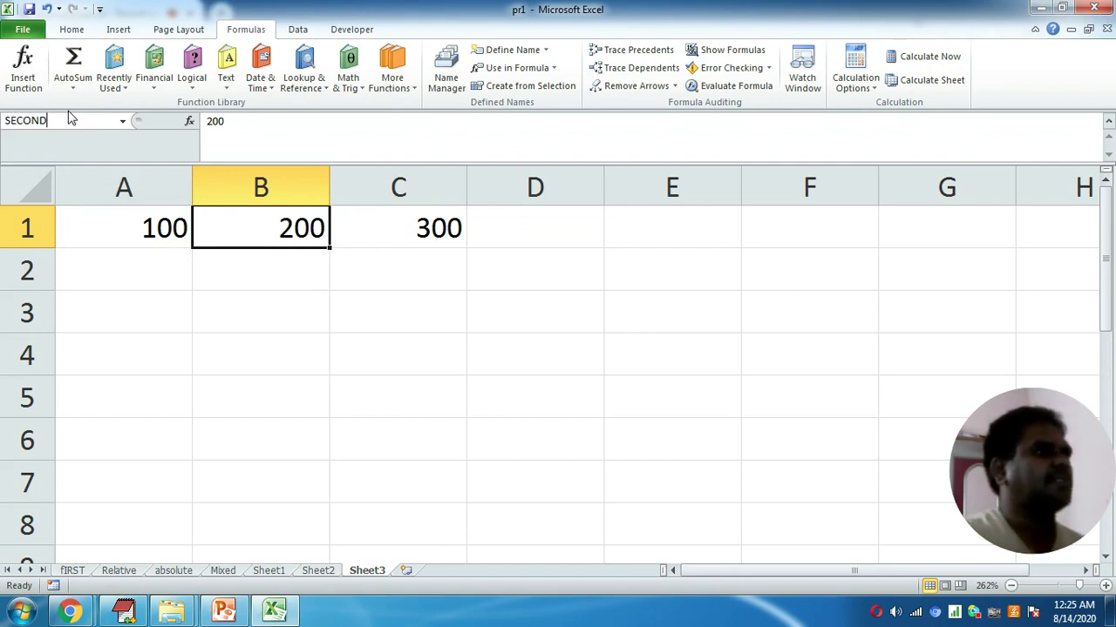
key("Return")
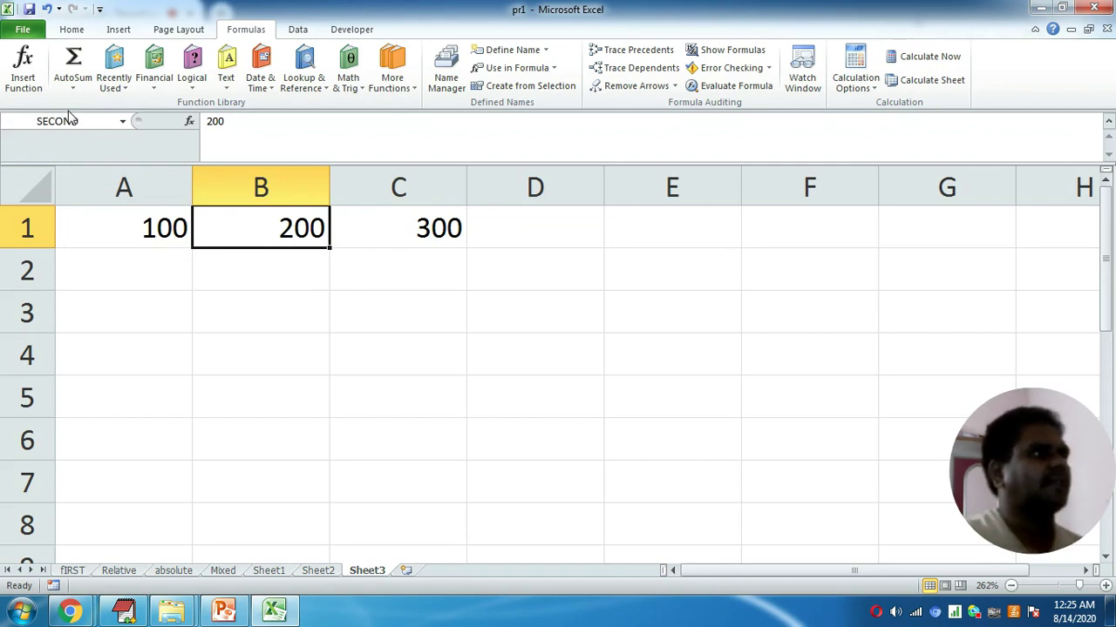
Define the name THIRD for cell C1, which holds 300.
left_click(421, 227)
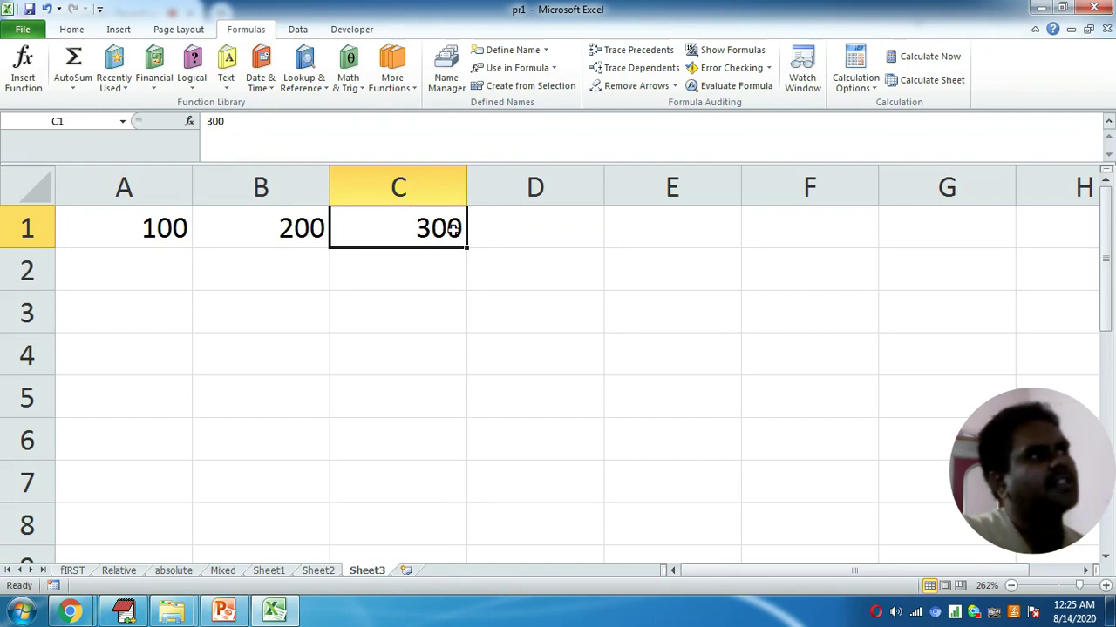
left_click(82, 120)
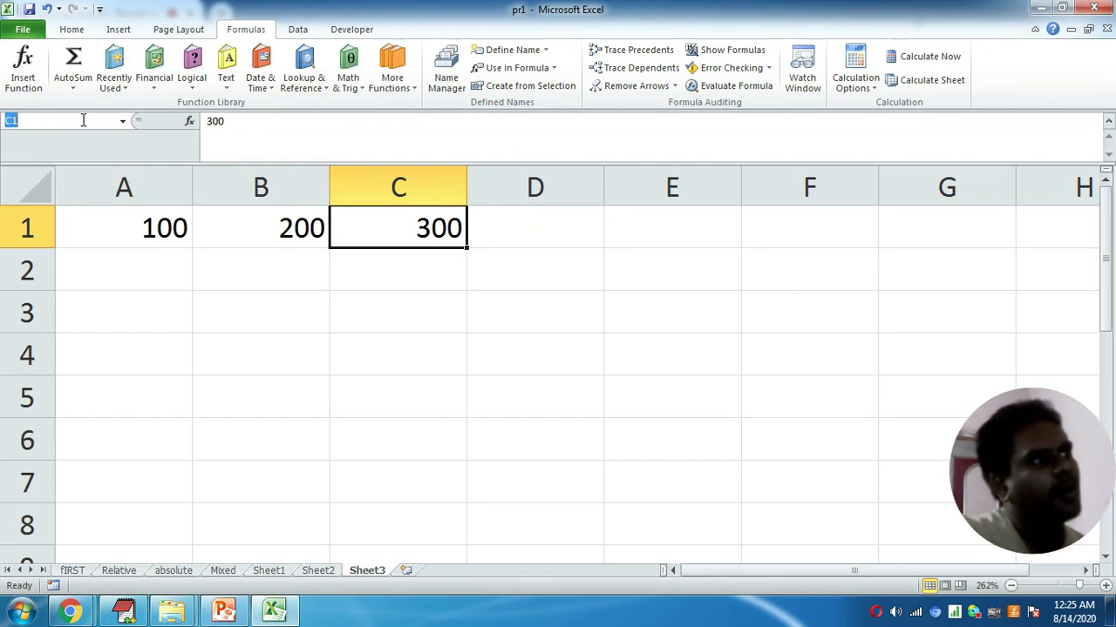
type("TH")
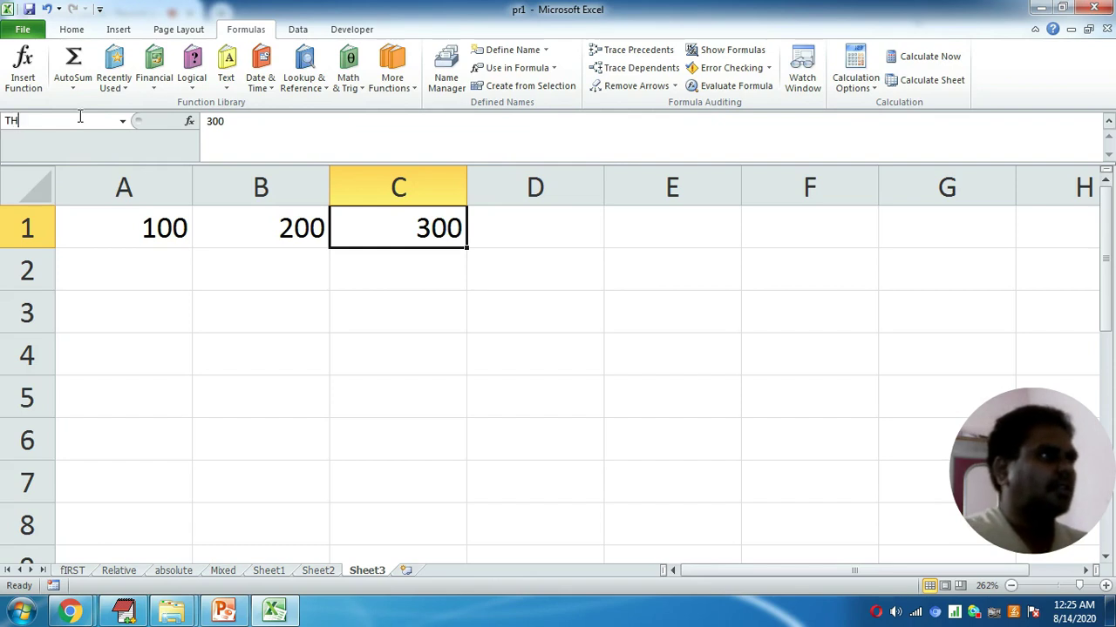
type("IRD")
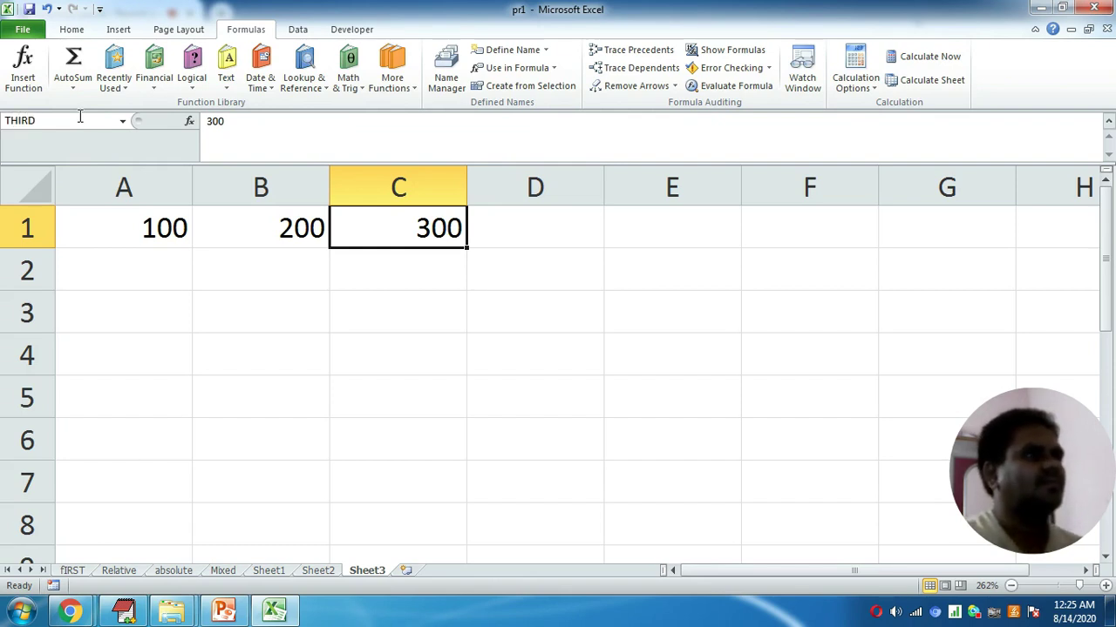
key("Return")
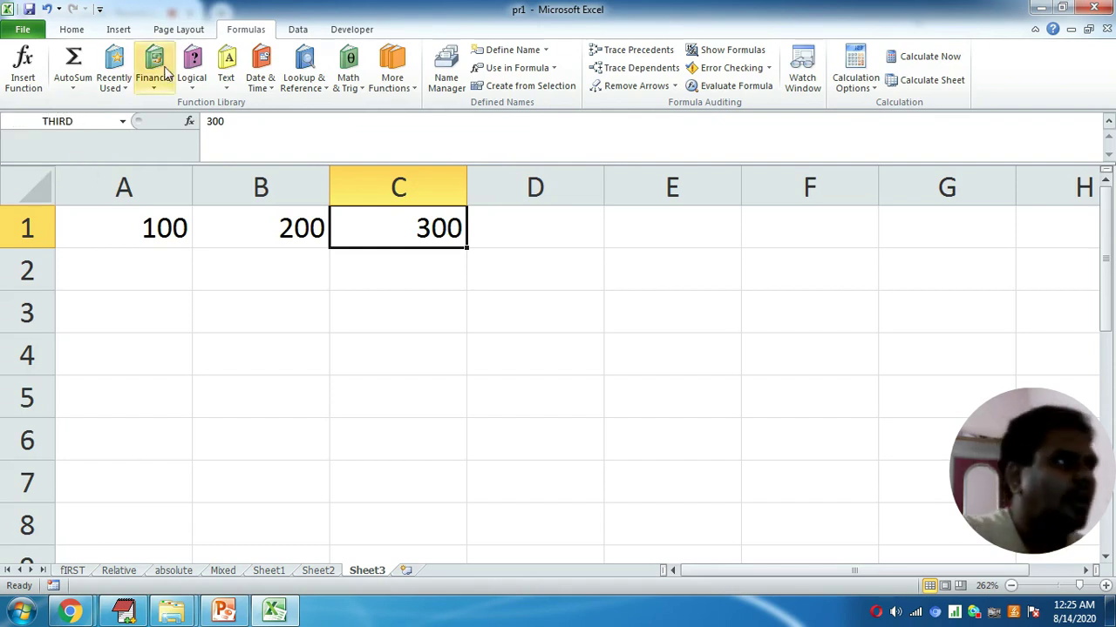
Jump to the named cells FIRST, THIRD and SECOND in turn to check which cell each name refers to.
left_click(121, 120)
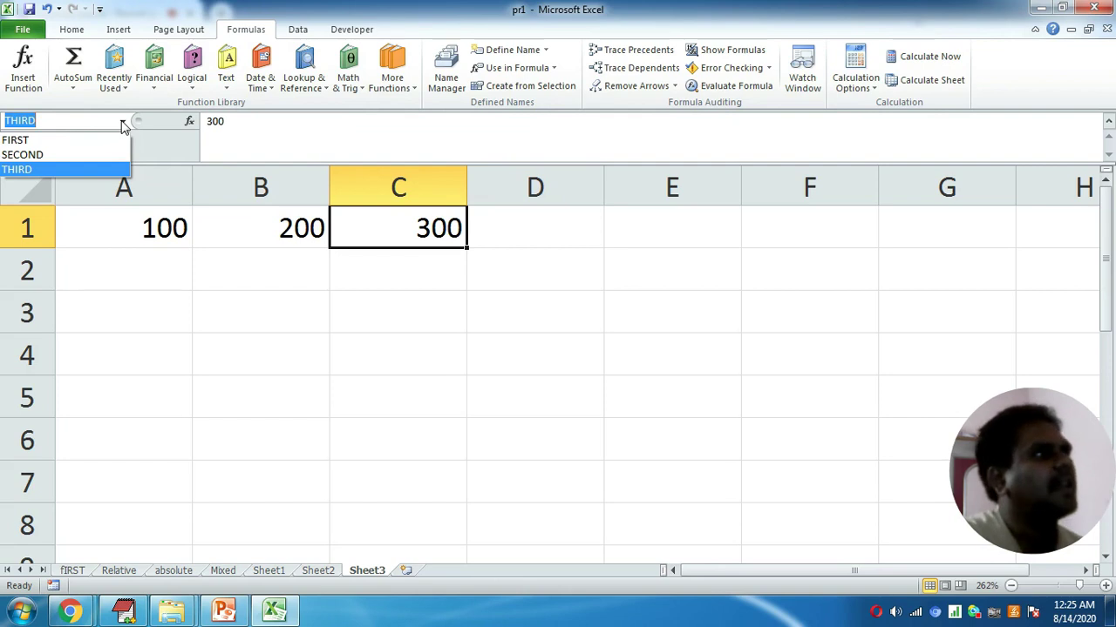
left_click(32, 145)
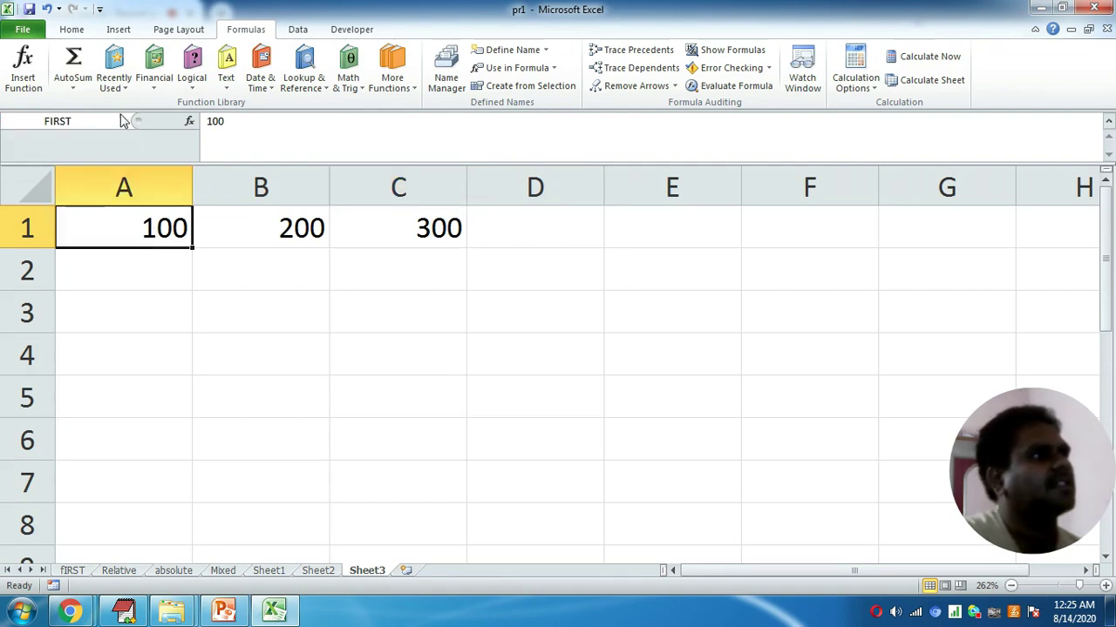
left_click(122, 122)
left_click(76, 169)
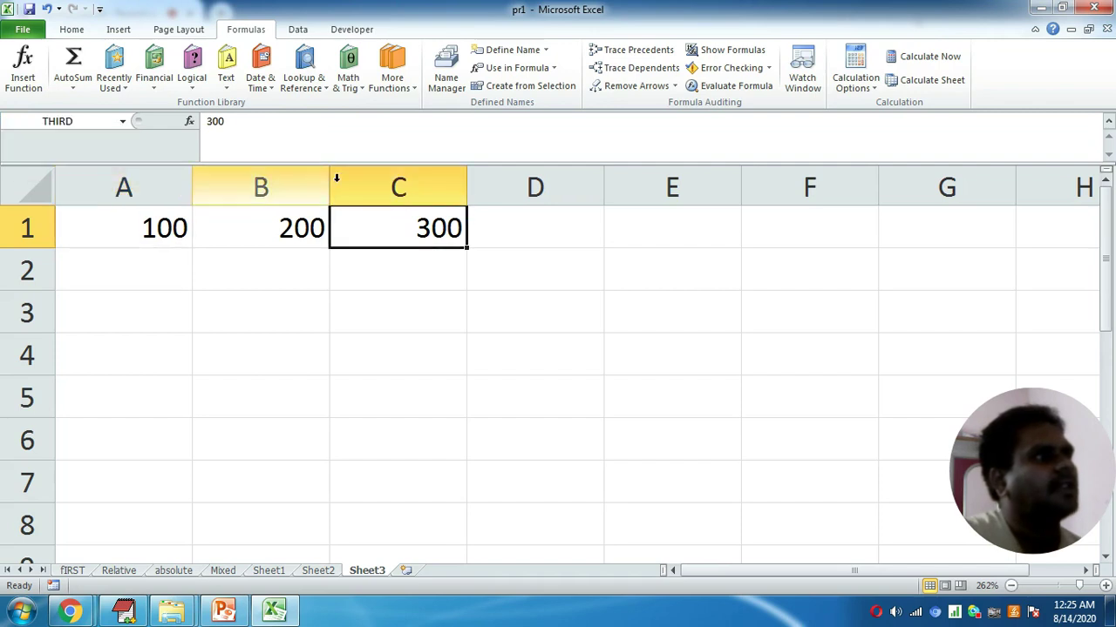
left_click(122, 121)
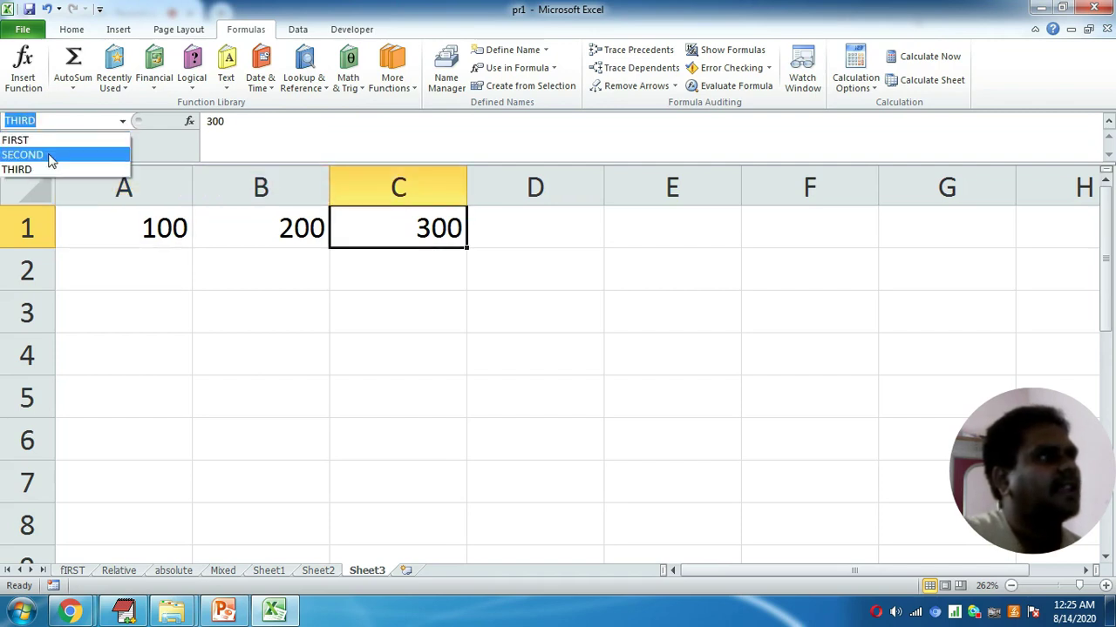
left_click(52, 156)
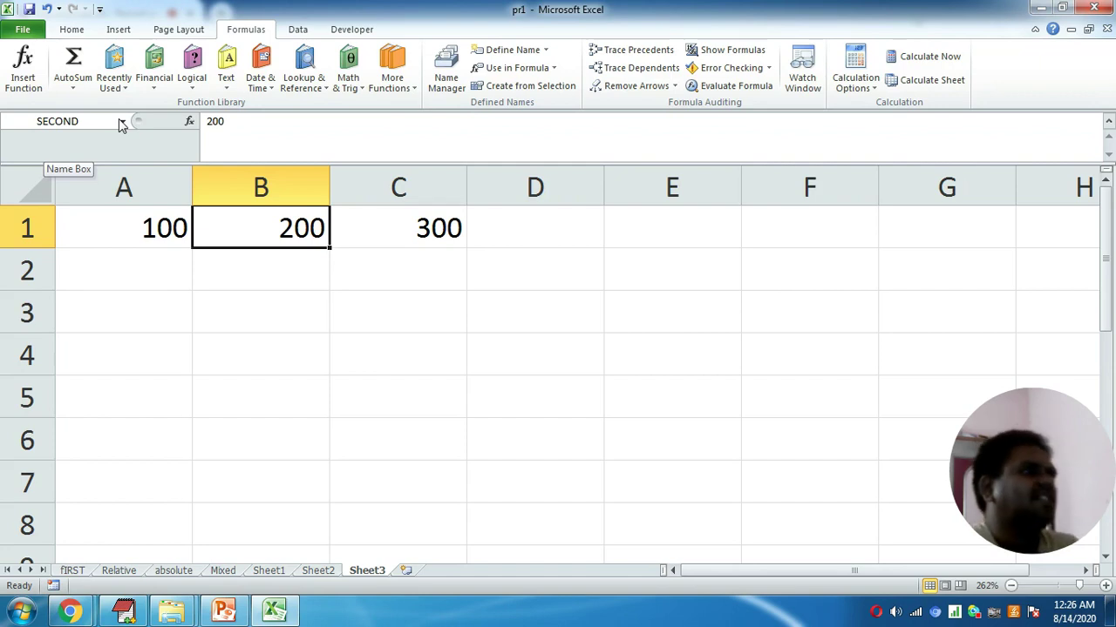
Define the name FOURTH for the empty cell D1 and enter 400 in it.
left_click(519, 225)
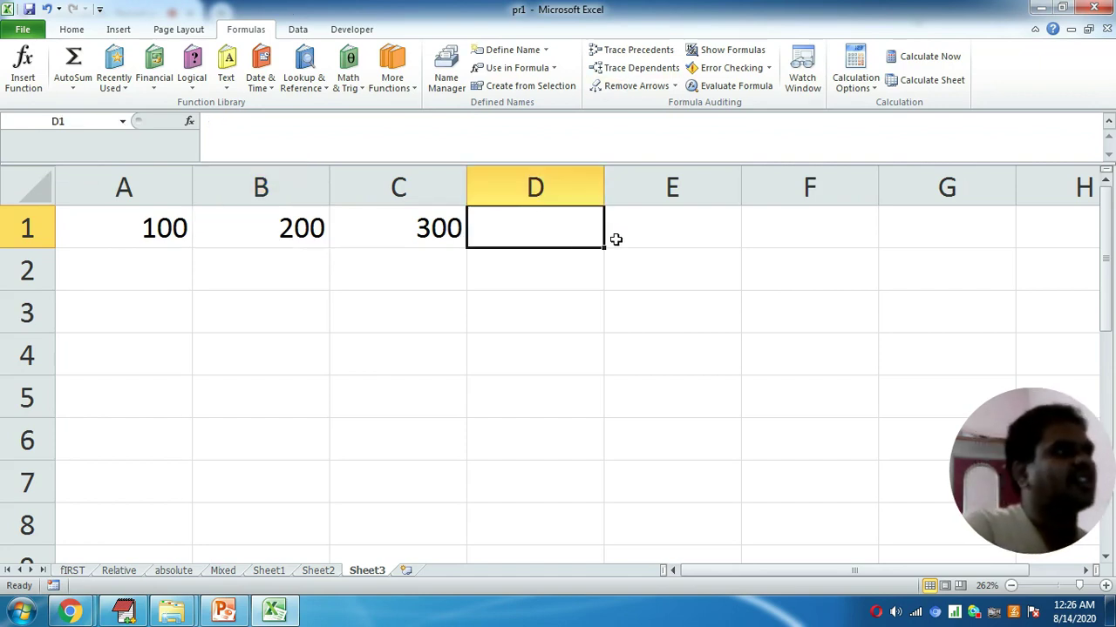
left_click(109, 121)
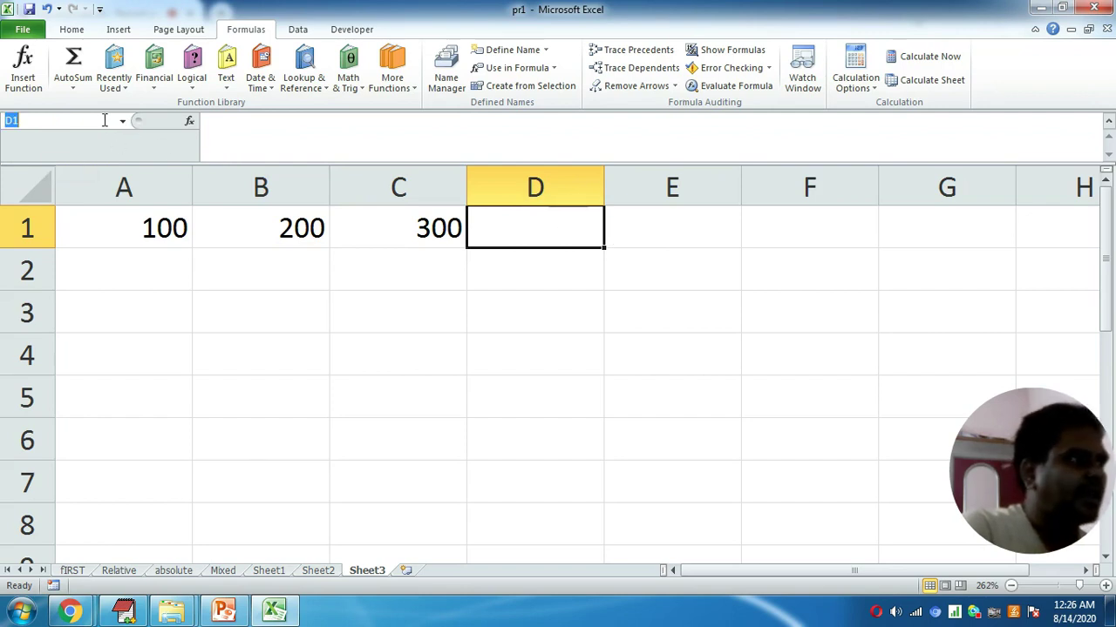
type("FO")
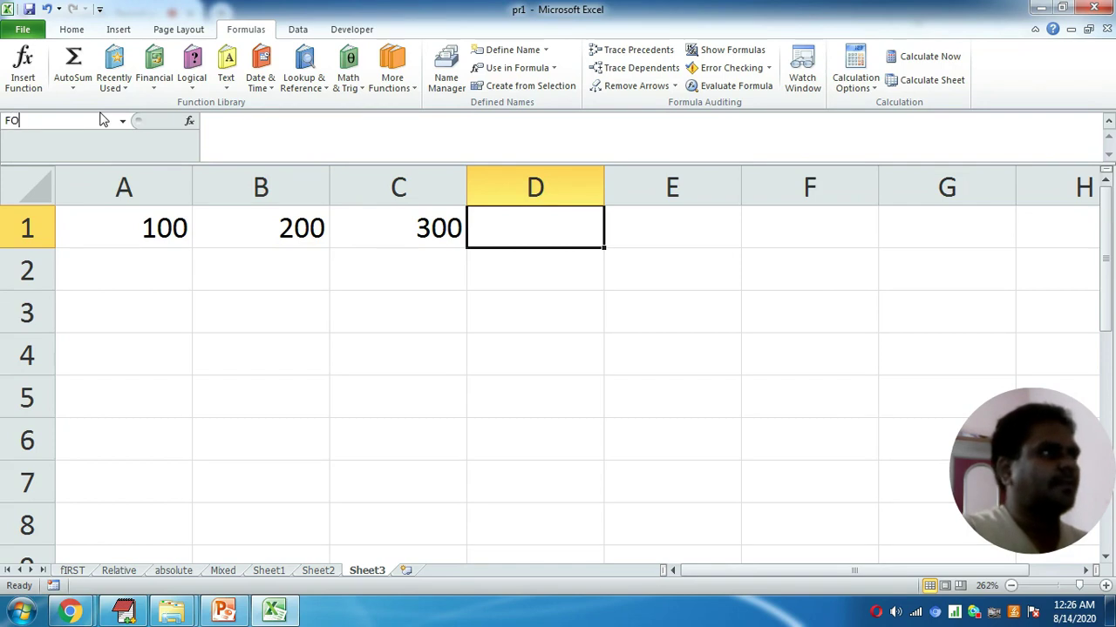
type("URTH")
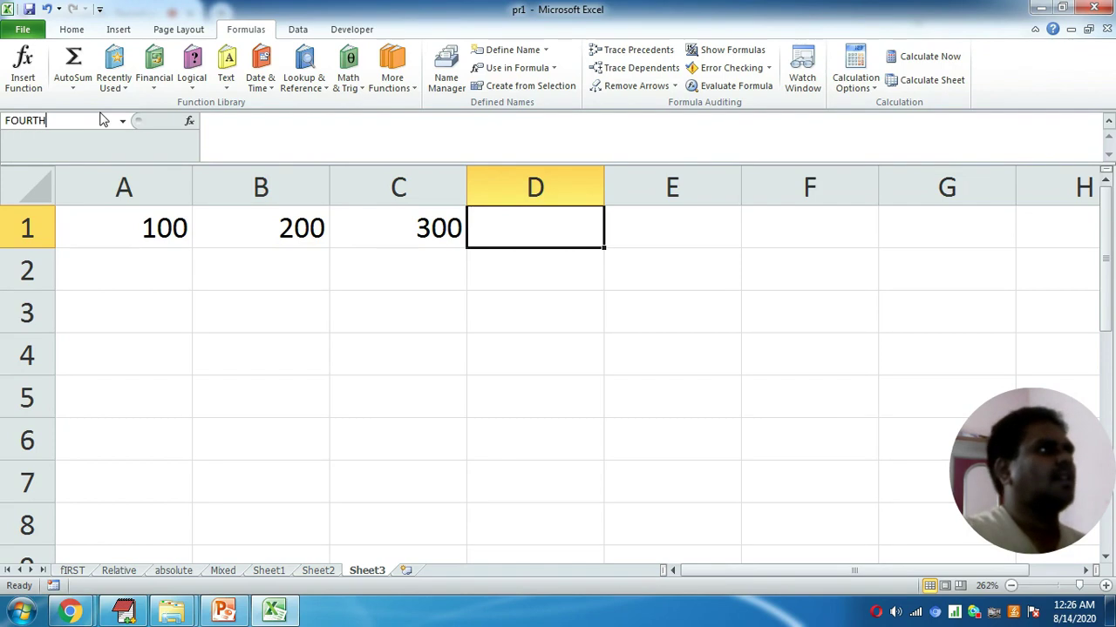
key("Return")
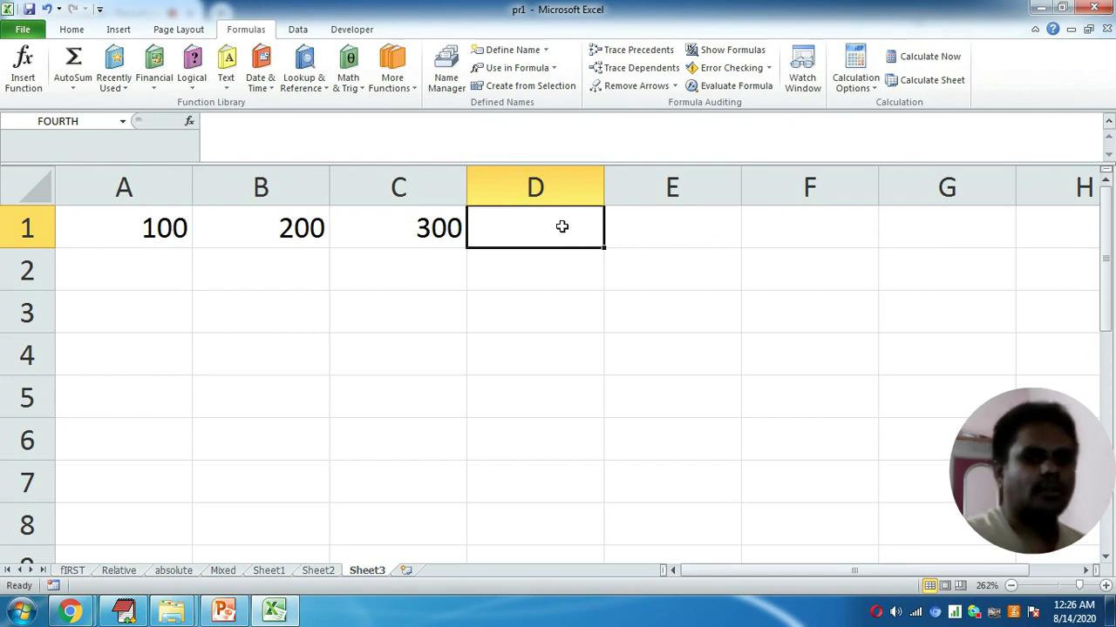
type("400")
key("Return")
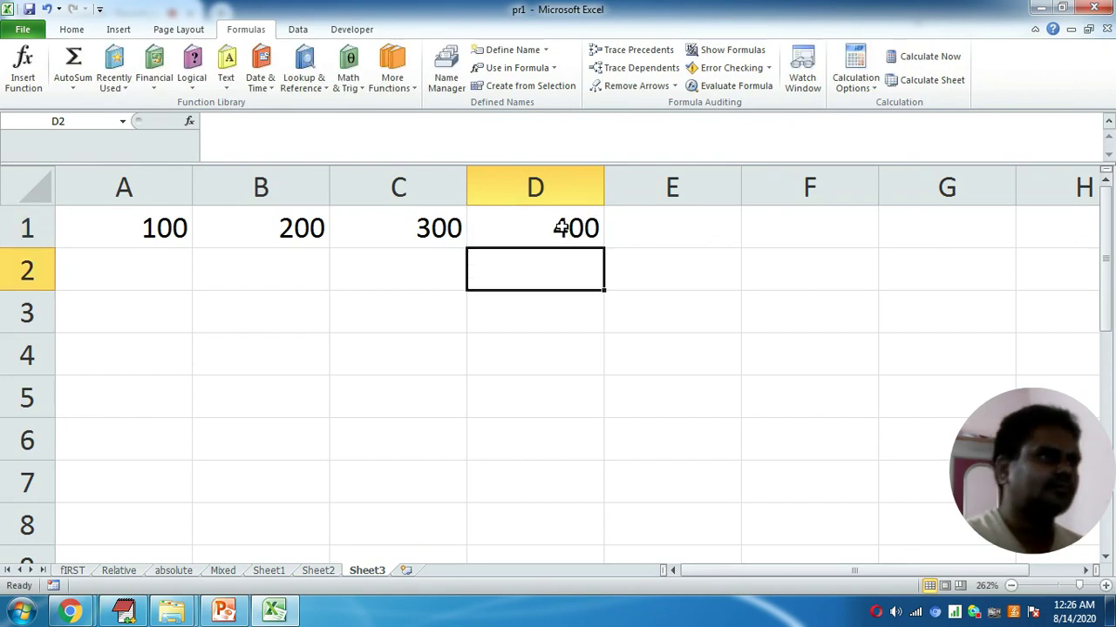
Start a formula in the empty cell C4 on Sheet3.
key("Down")
key("Left")
key("Left")
key("Left")
key("Down")
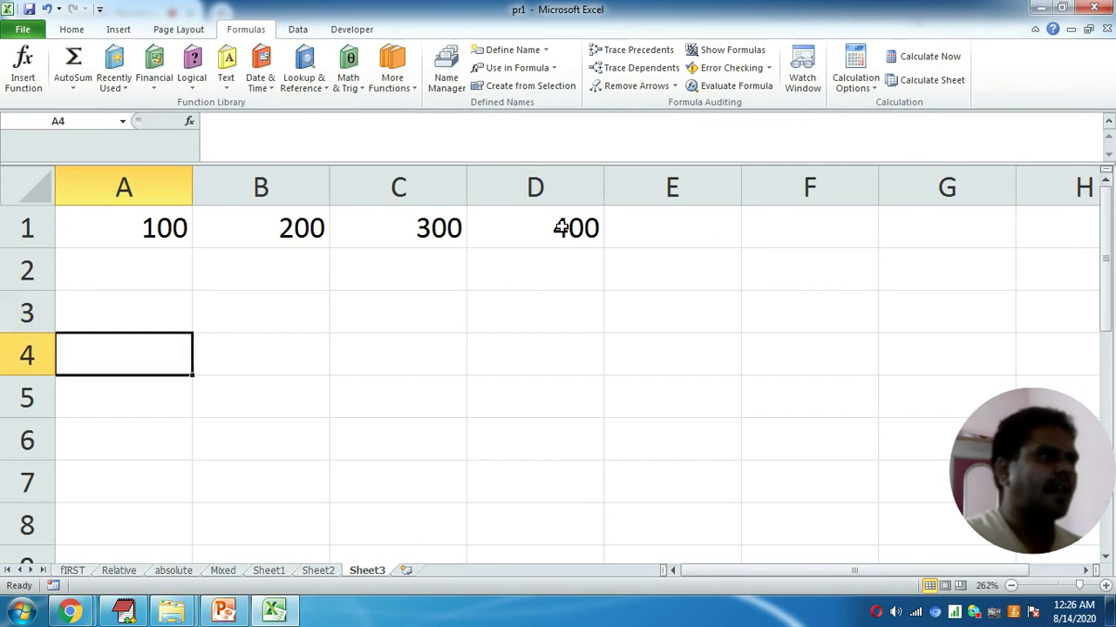
key("Right")
key("Right")
type("=")
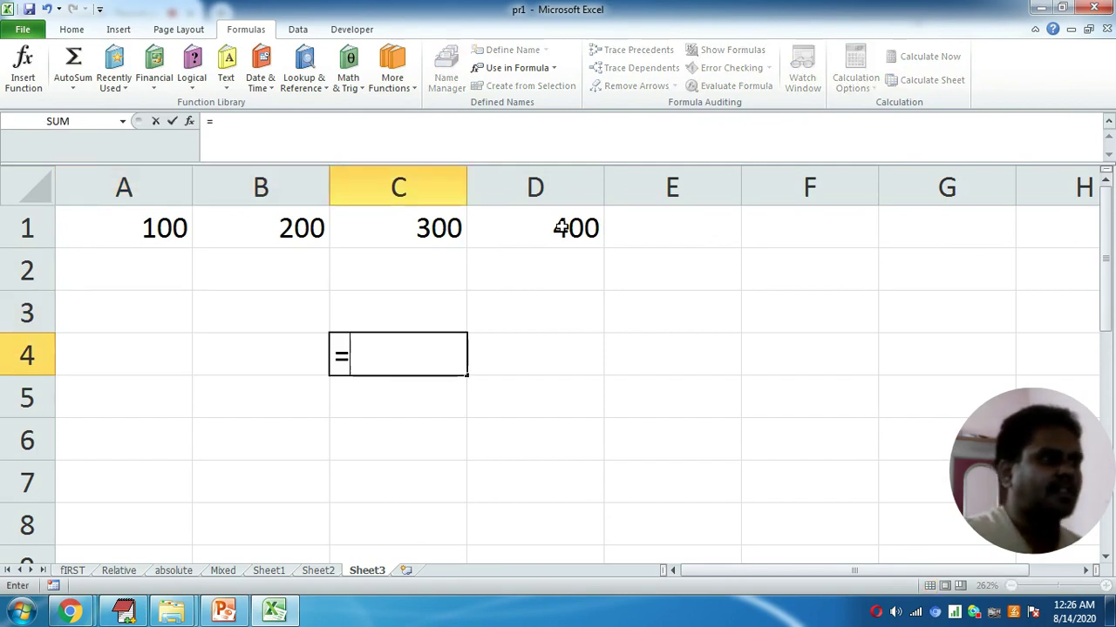
left_click(122, 121)
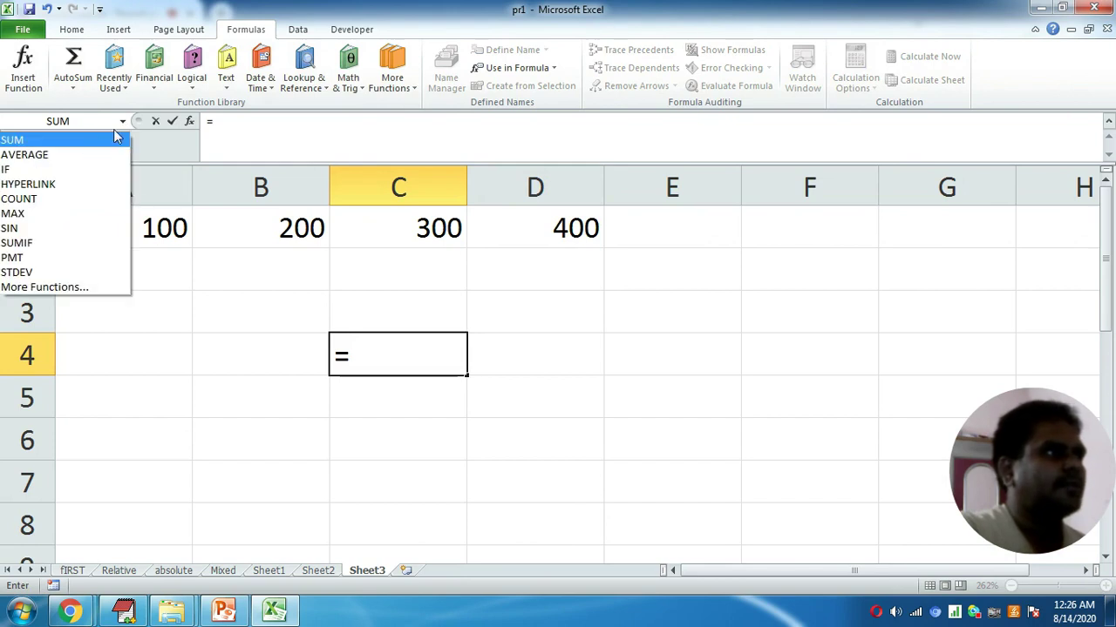
left_click(234, 225)
left_click(122, 121)
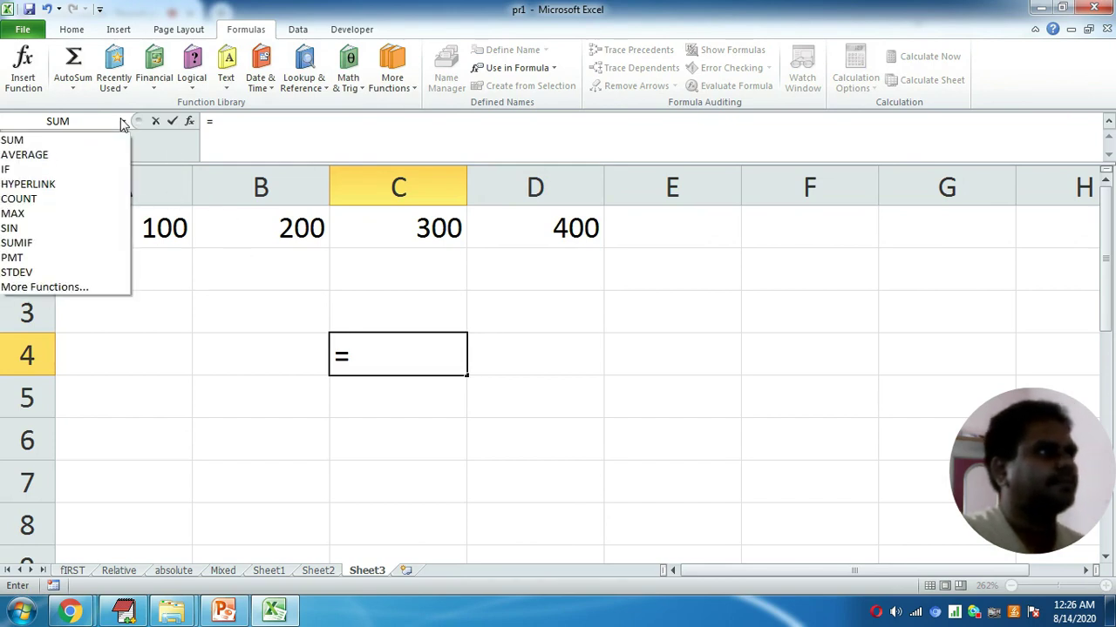
left_click(578, 378)
left_click(392, 348)
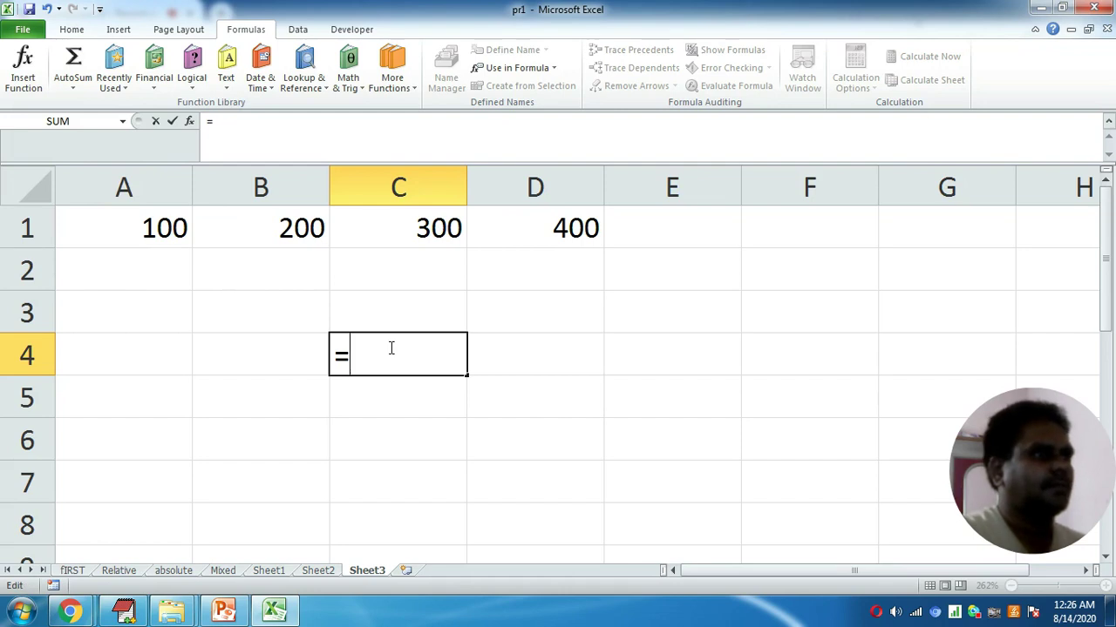
Complete the C4 formula as =FIRST+SECOND+THIRD+FOURTH to add the four named cells.
type("FRI")
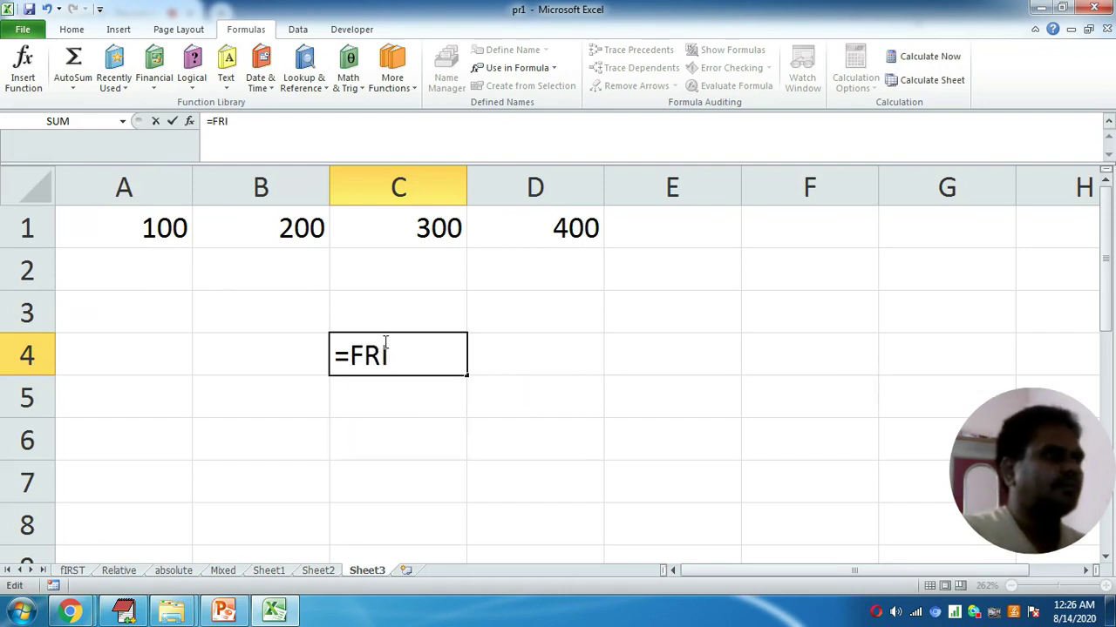
key("BackSpace")
key("BackSpace")
type("IRS")
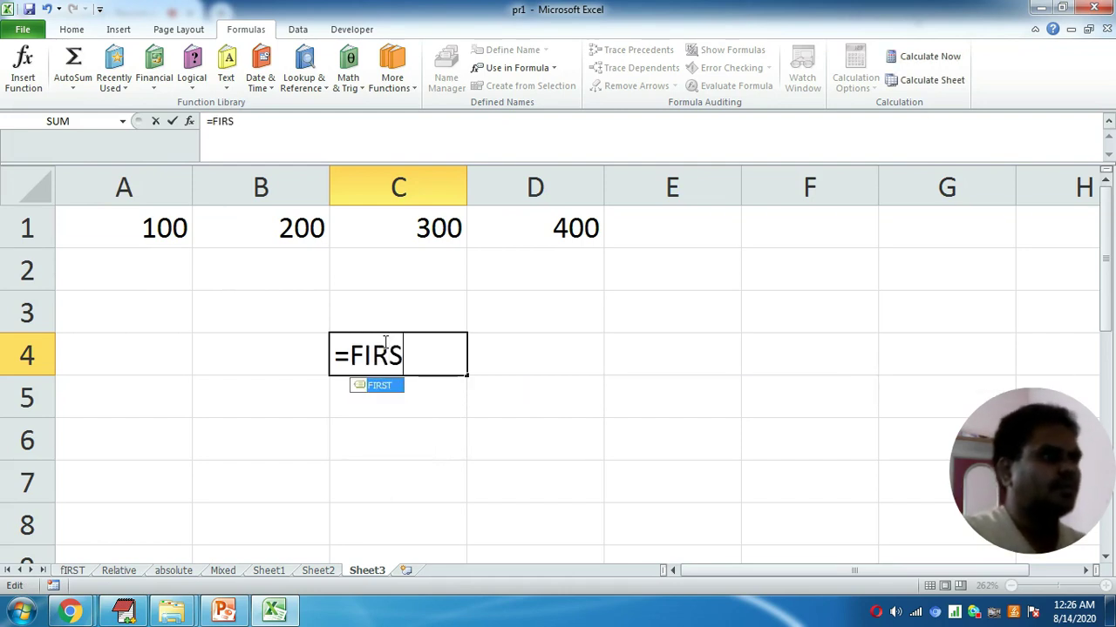
type("T+SE")
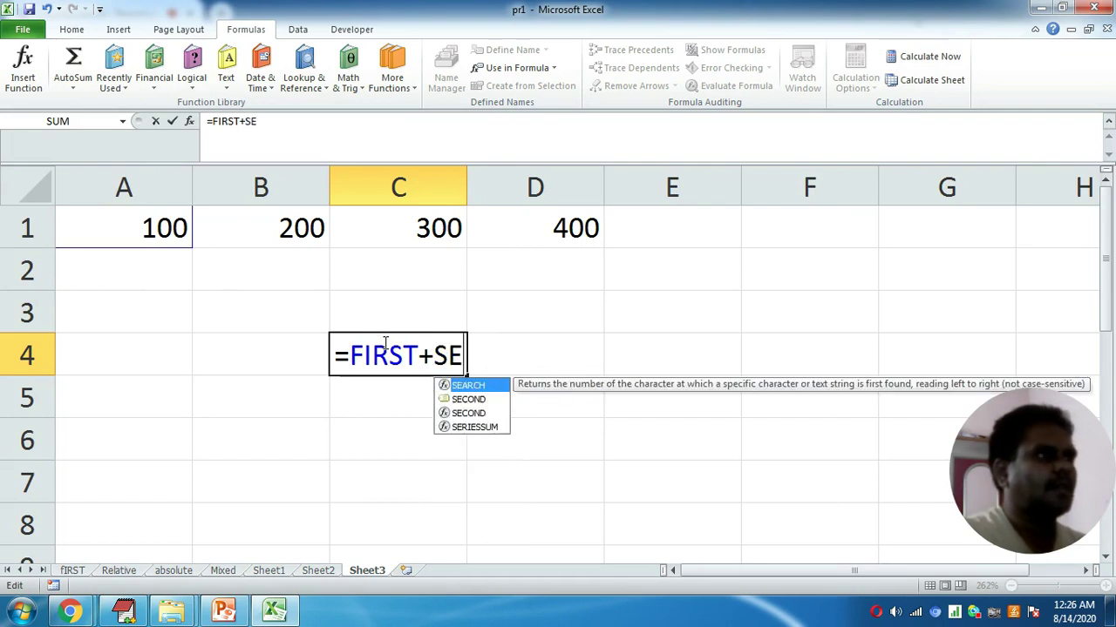
type("COND+T")
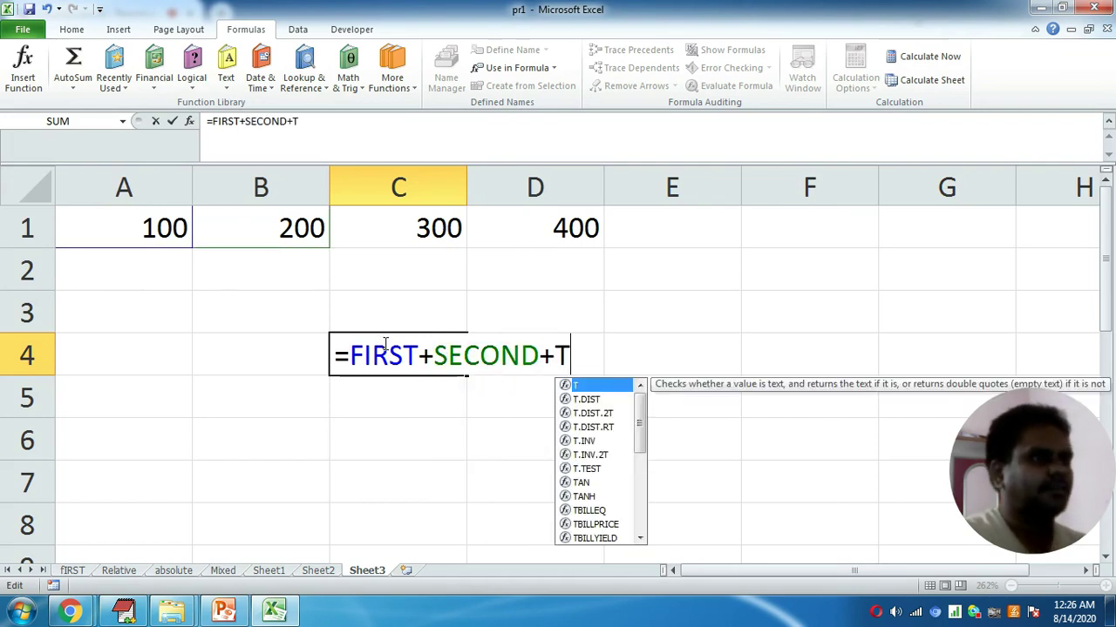
type("HIR")
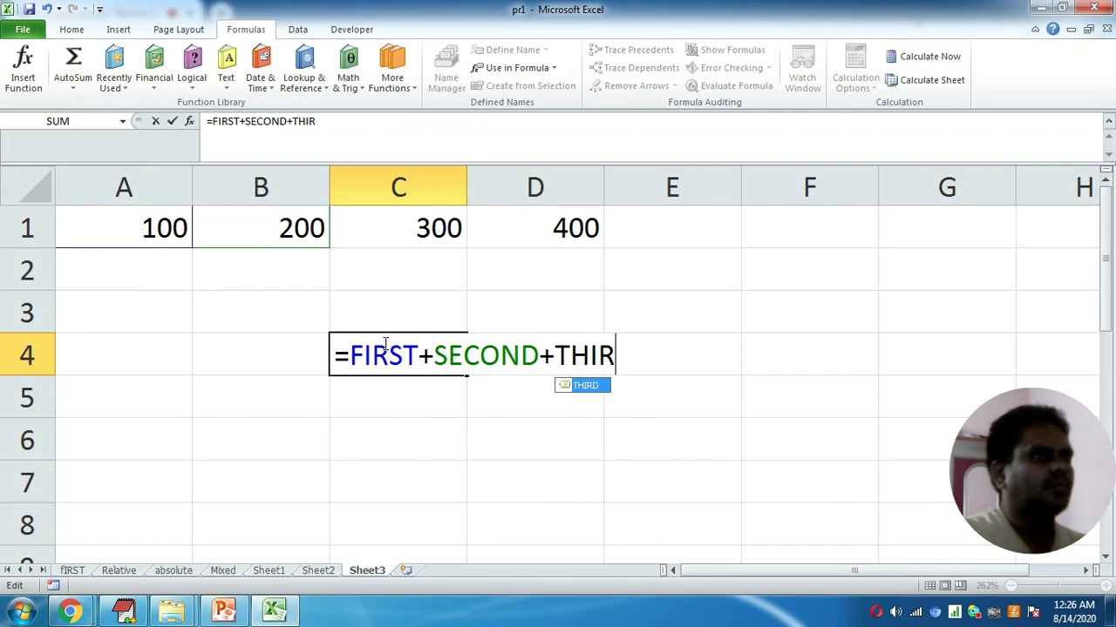
type("D+FOU")
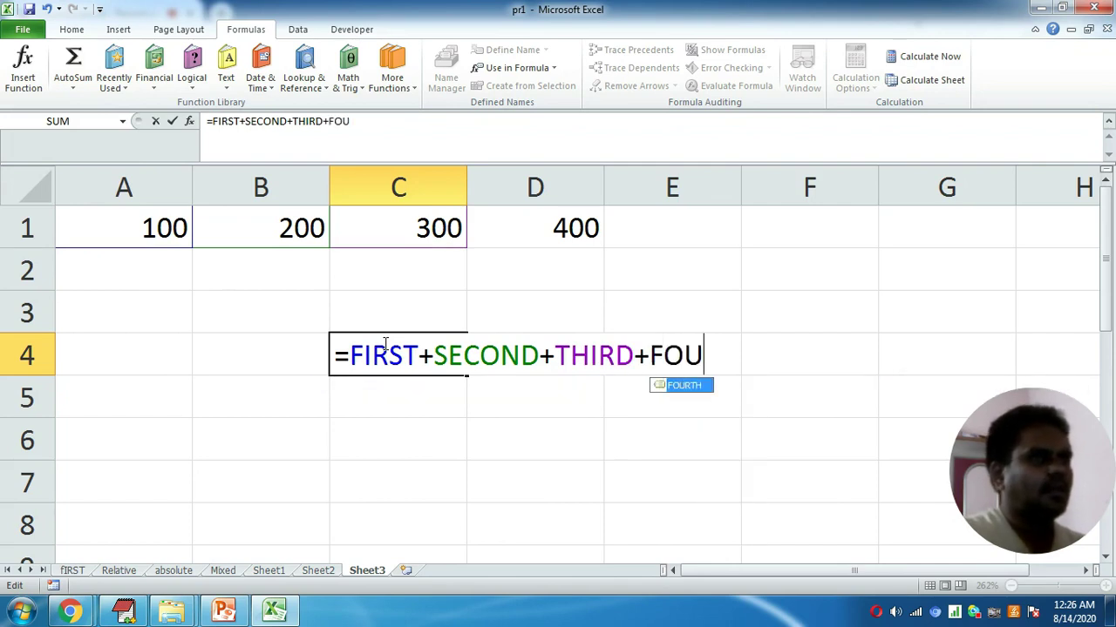
type("RTH")
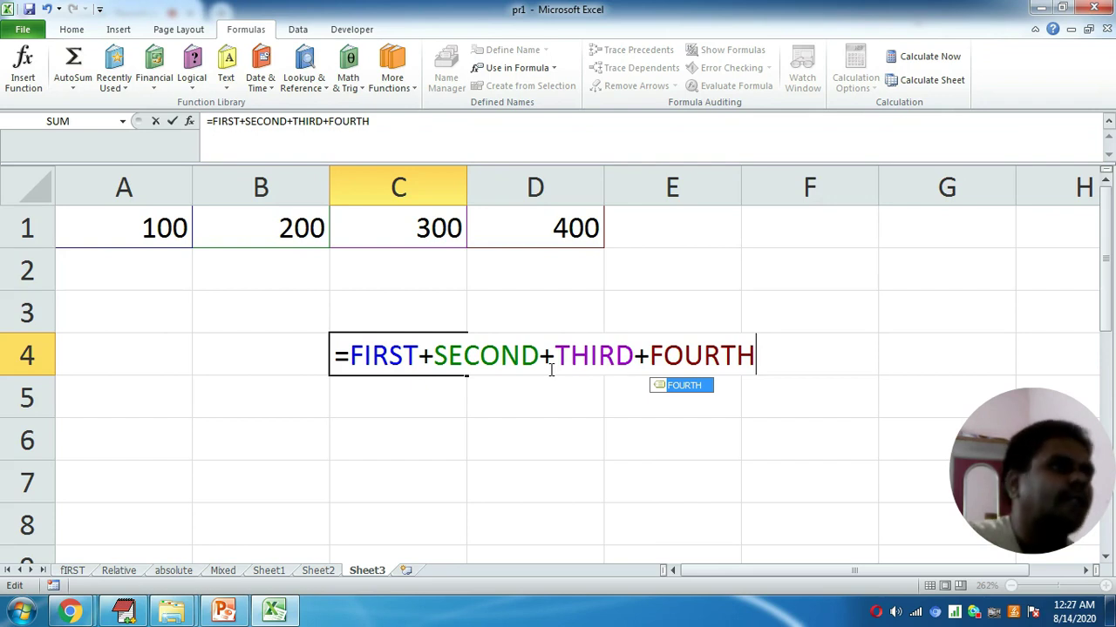
key("Return")
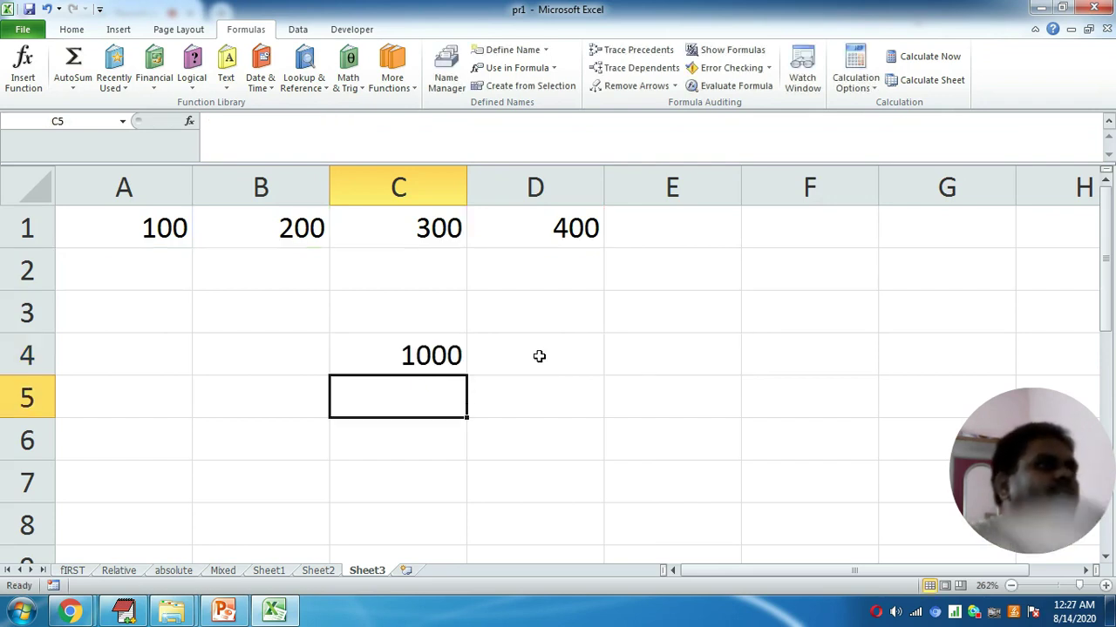
Examine the formula in cell C4 to see which cell each name refers to.
left_click(442, 354)
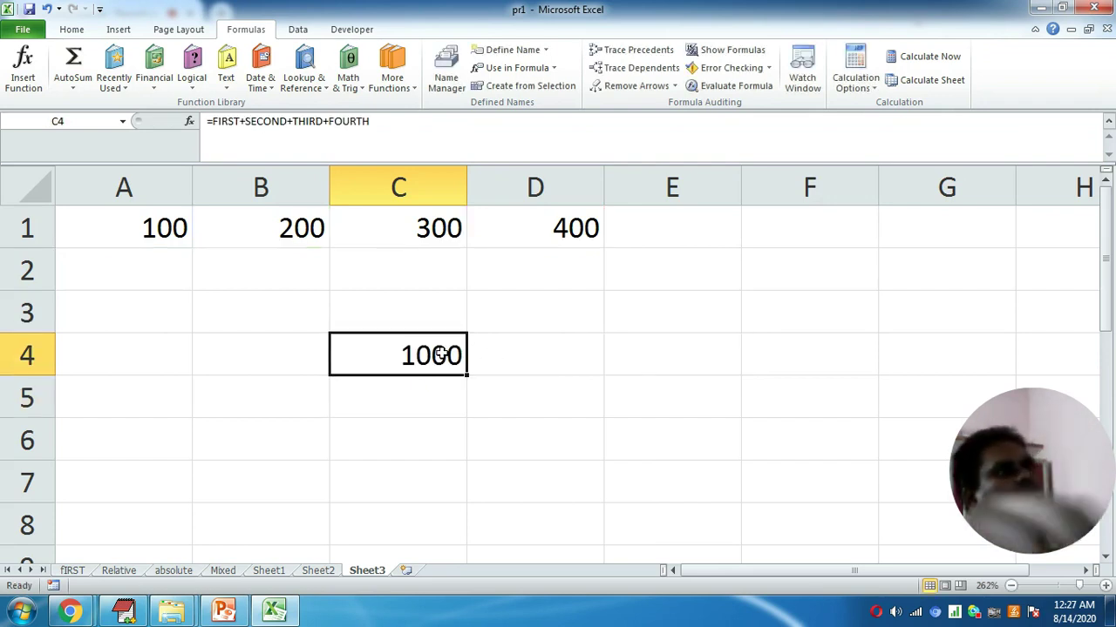
left_click(388, 126)
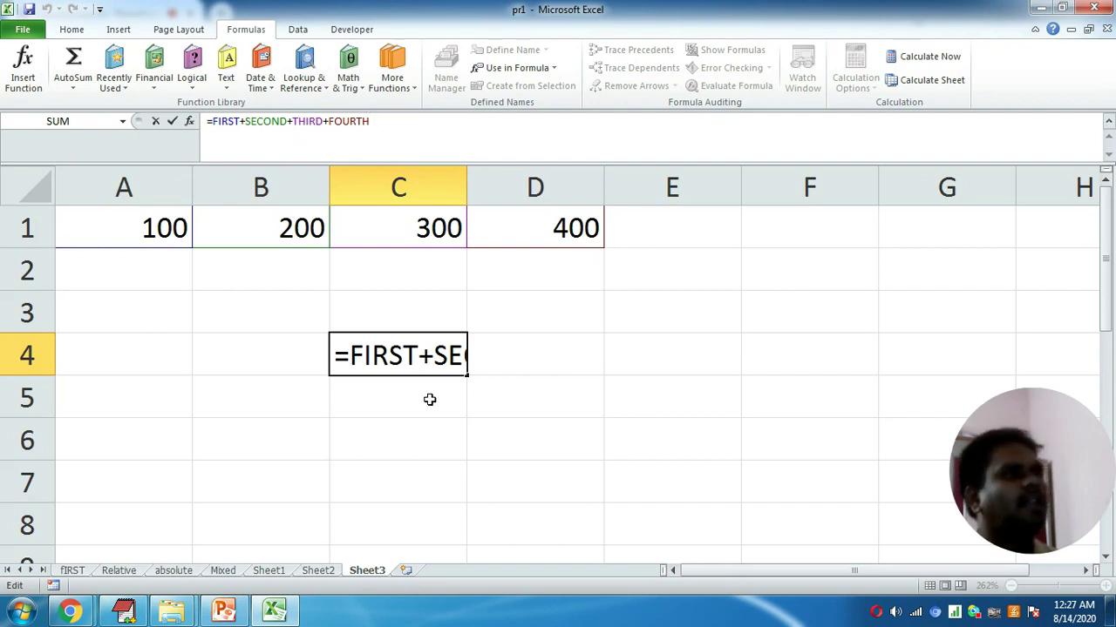
left_click(540, 383)
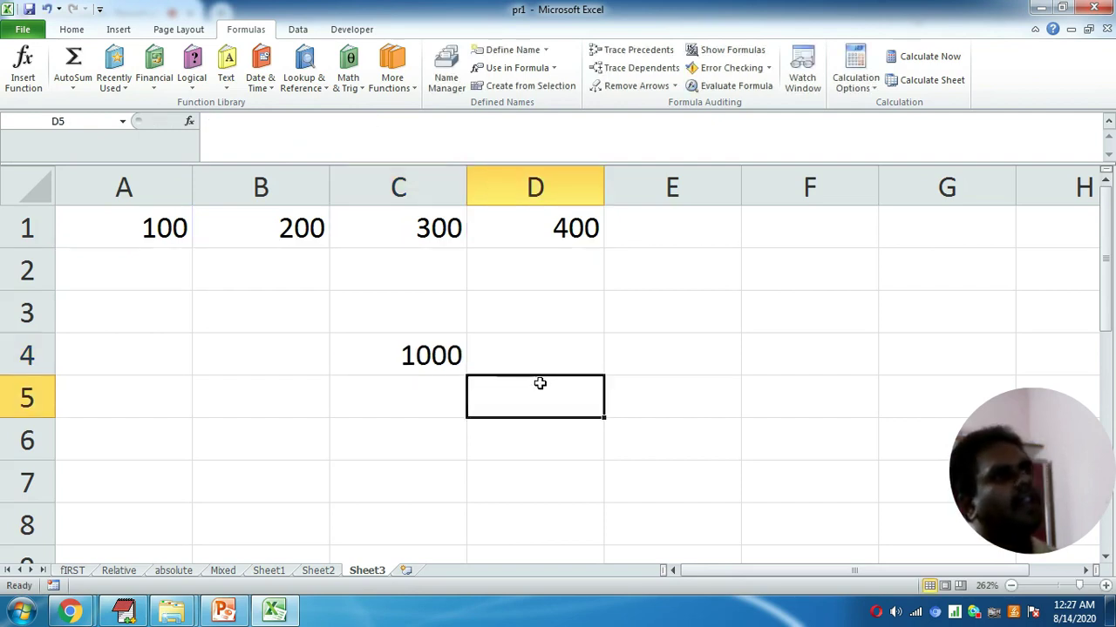
left_click(438, 355)
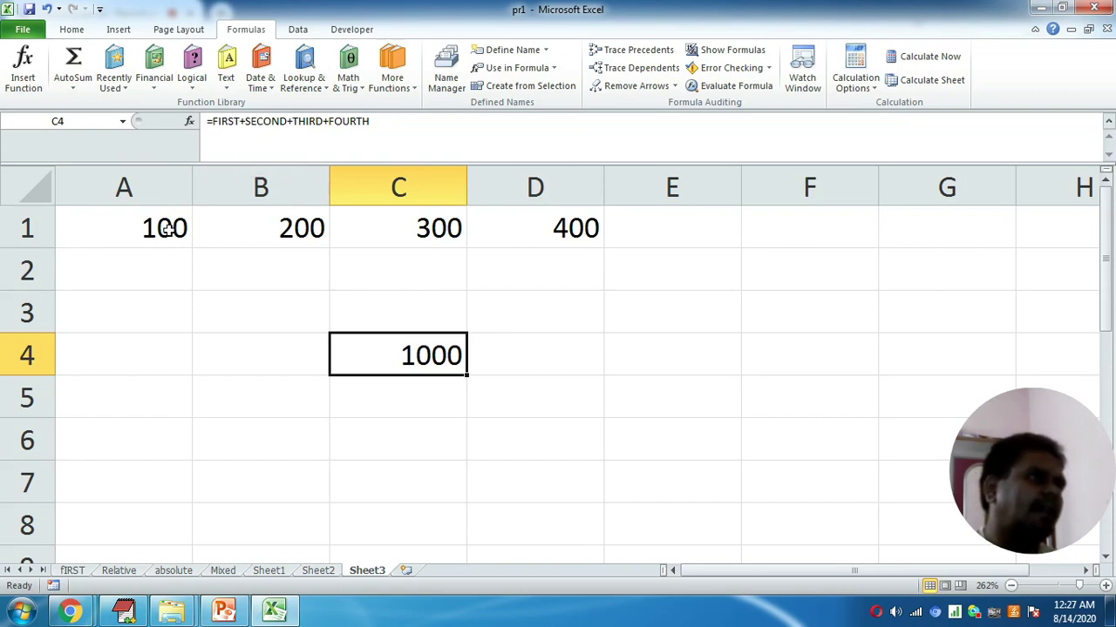
left_click(397, 125)
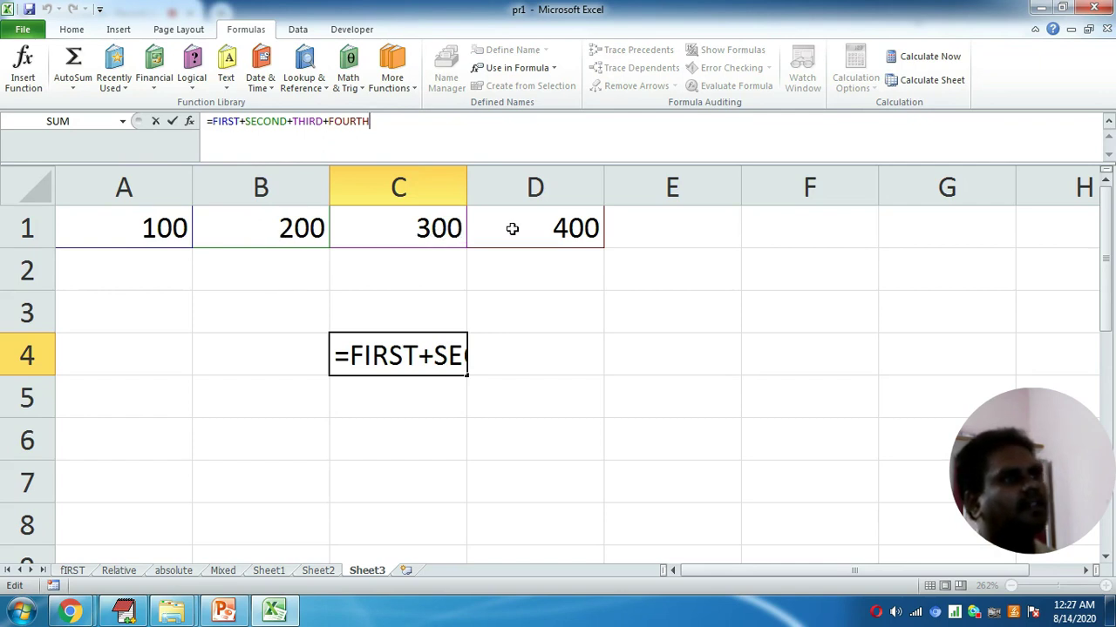
key("Return")
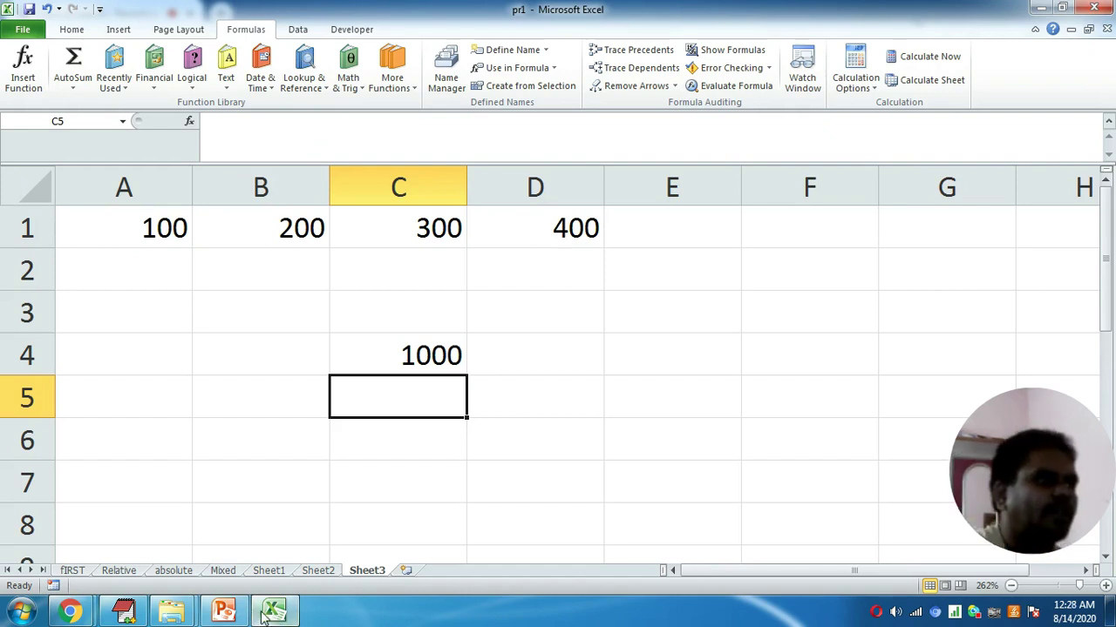
Switch to the PowerPoint presentation, run the slide show and review the Edit a Formula and Referencing Cells slides.
left_click(225, 613)
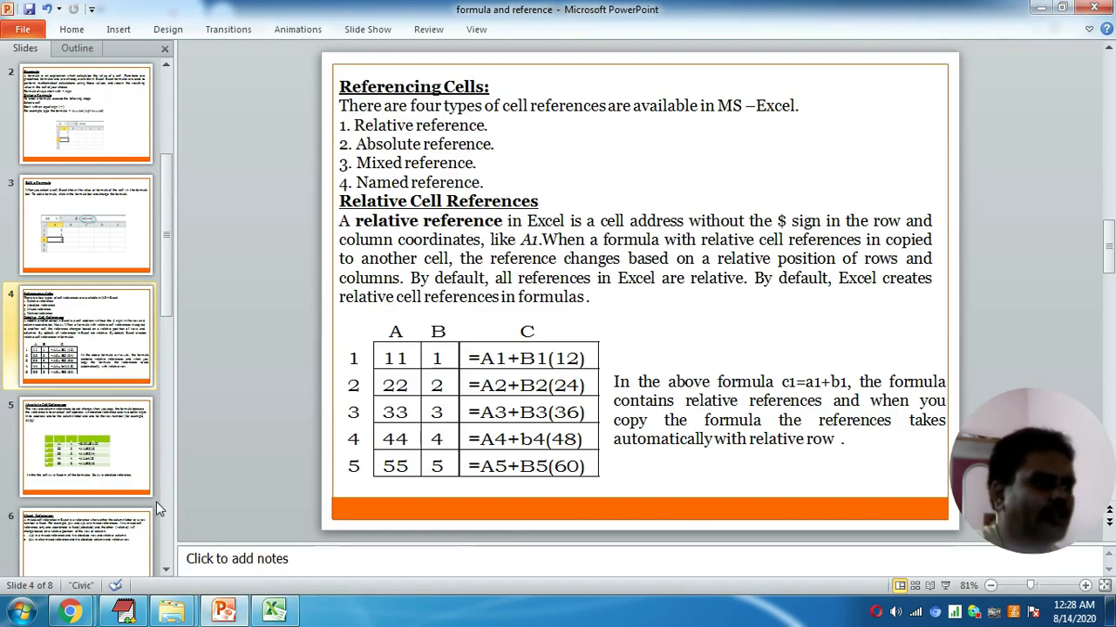
key("F5")
left_click(156, 506)
left_click(156, 505)
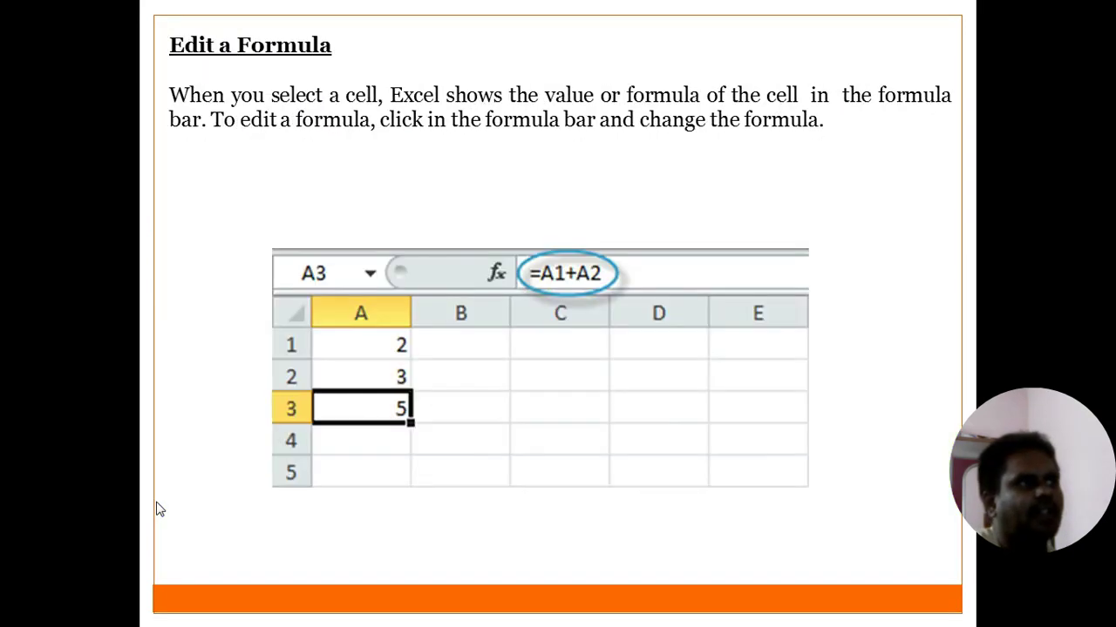
left_click(157, 508)
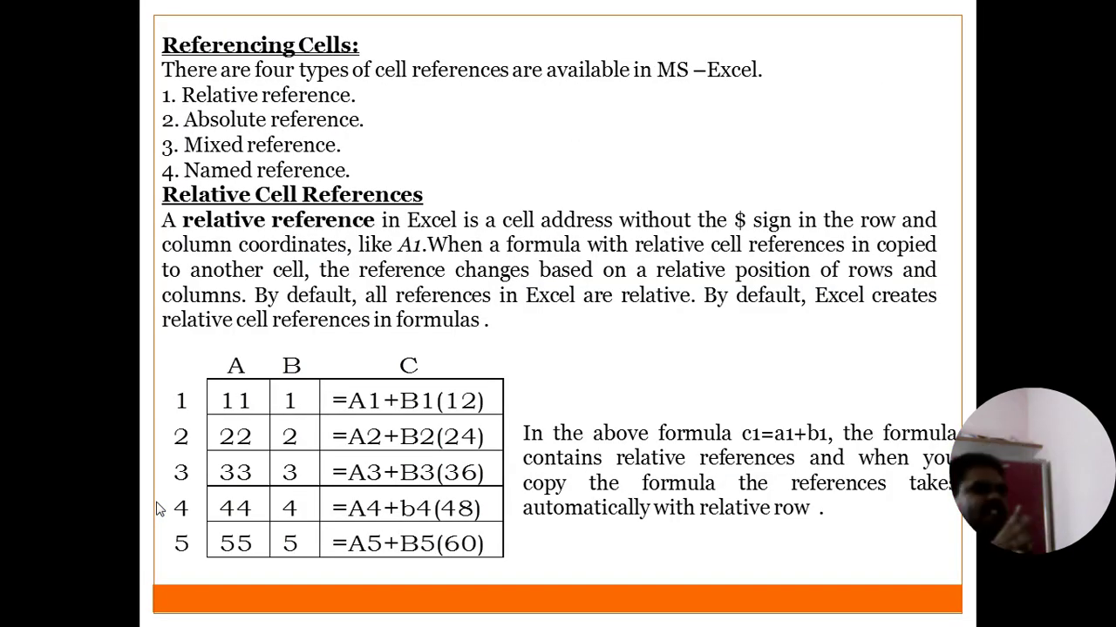
key("Left")
key("Left")
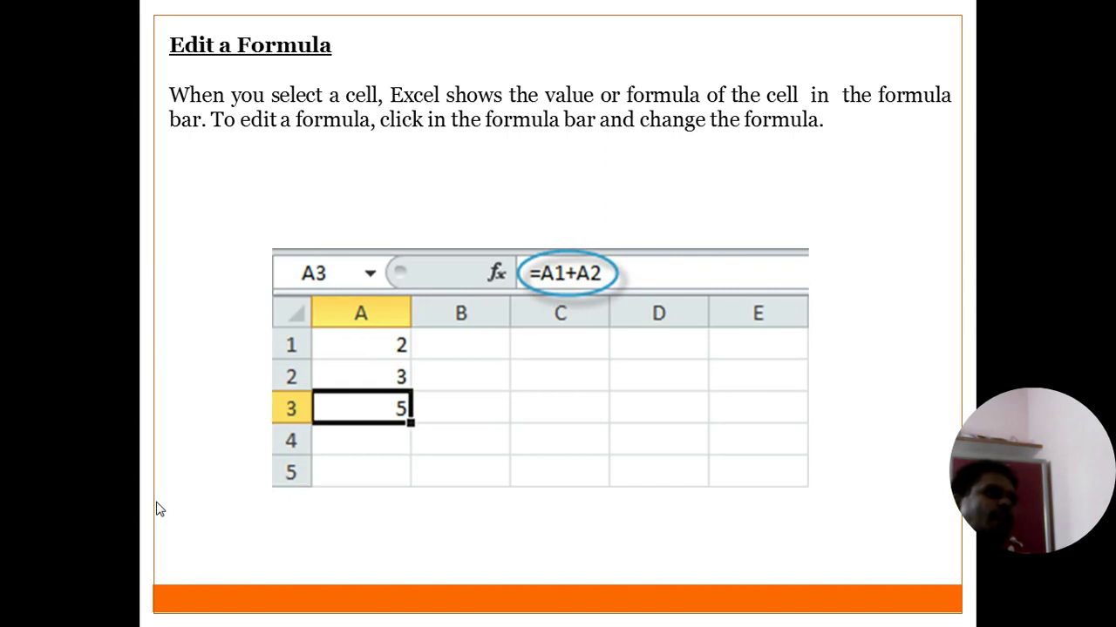
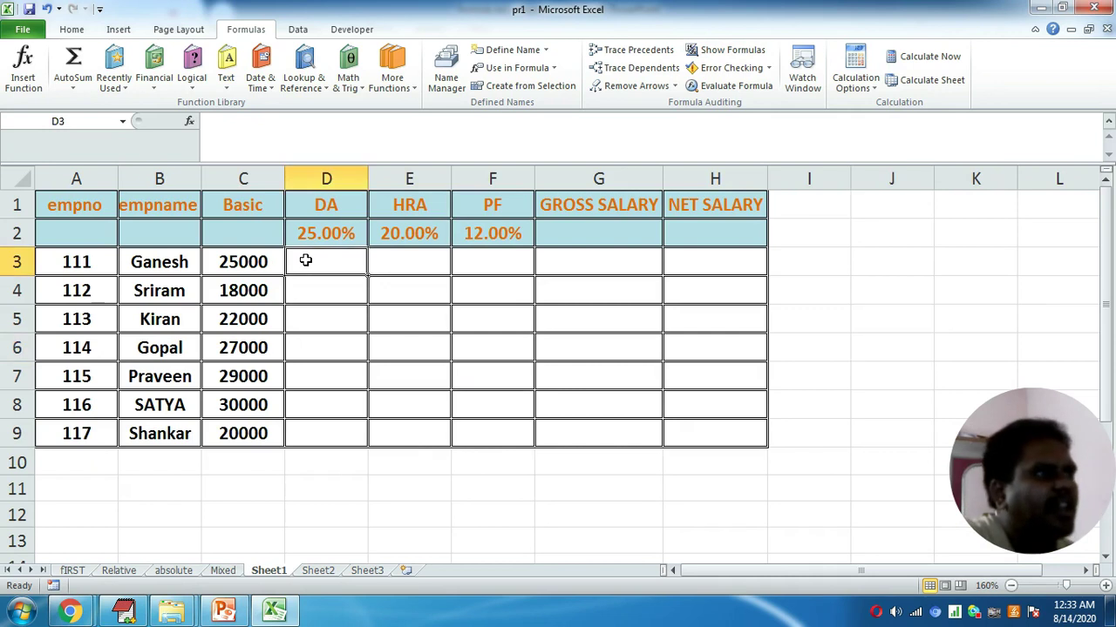
Enter the DA formula =C3*$D$2 in cell D3 of Sheet1, multiplying the basic salary by the fixed DA rate.
type("=")
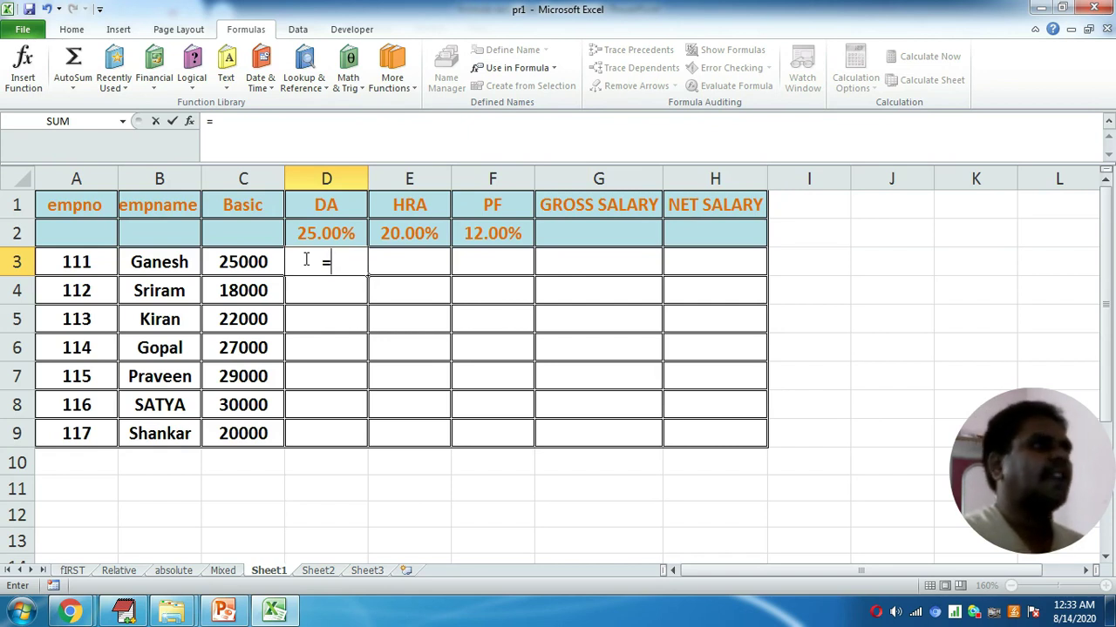
left_click(244, 266)
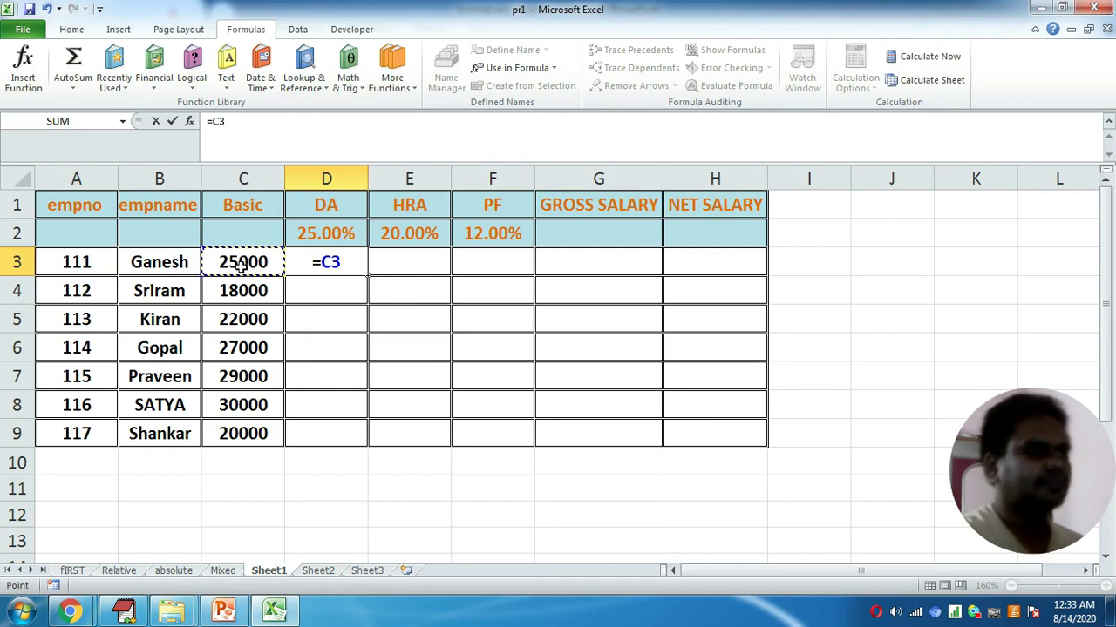
type("*")
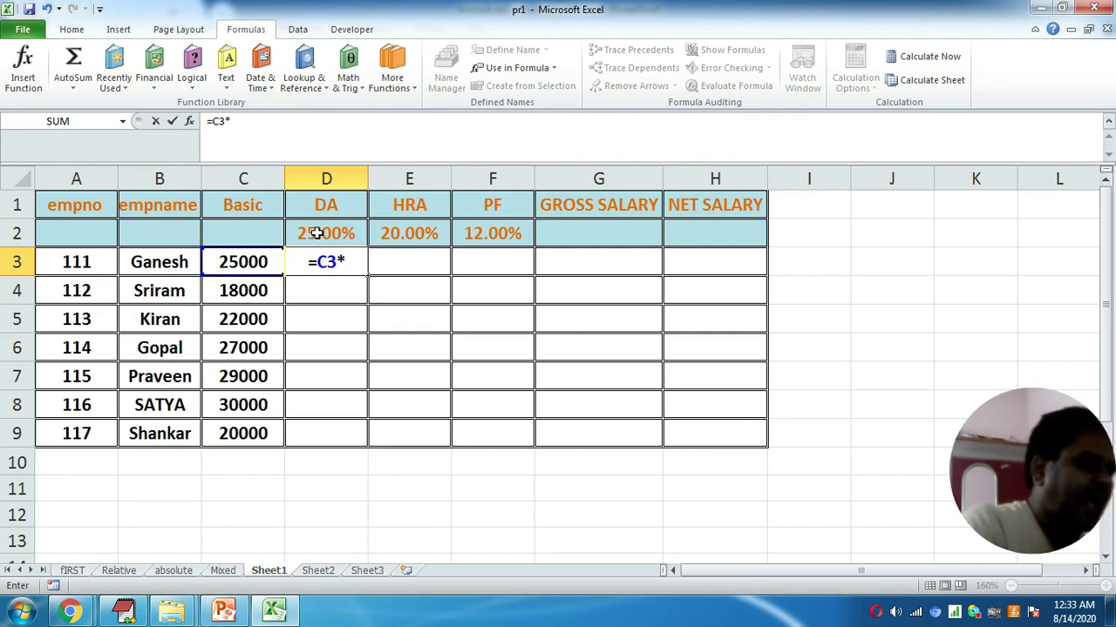
type("$")
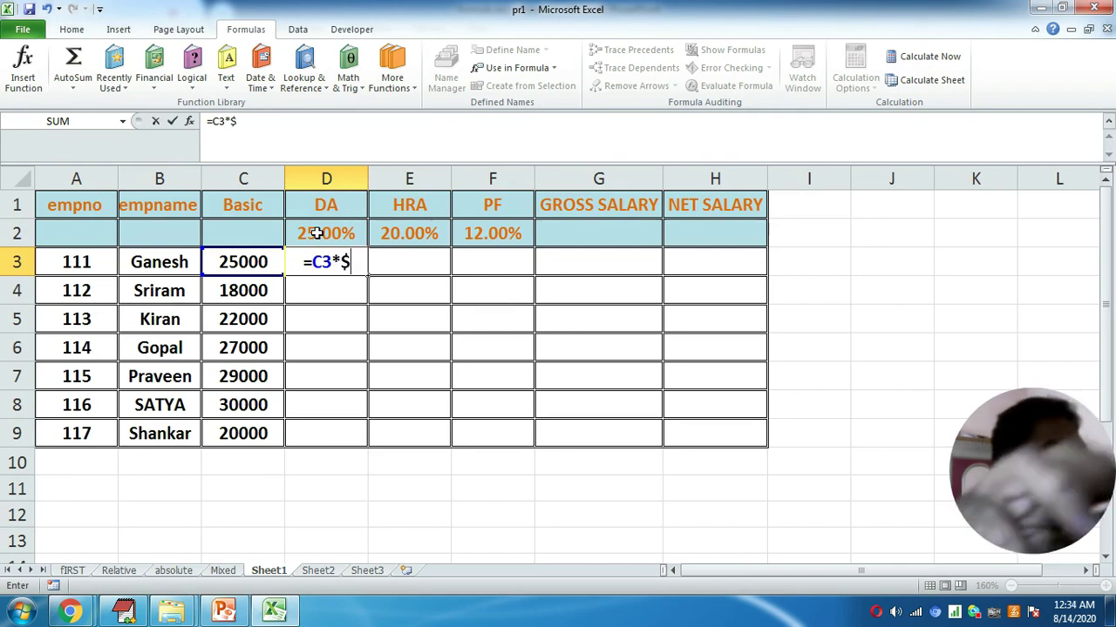
type("D$")
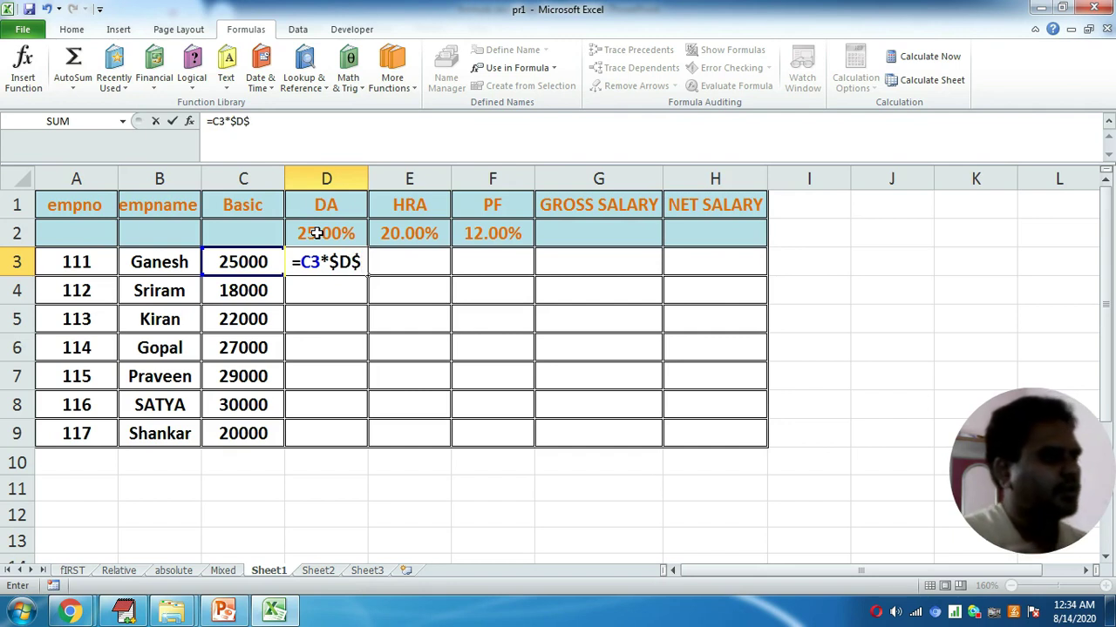
type("2")
key("Return")
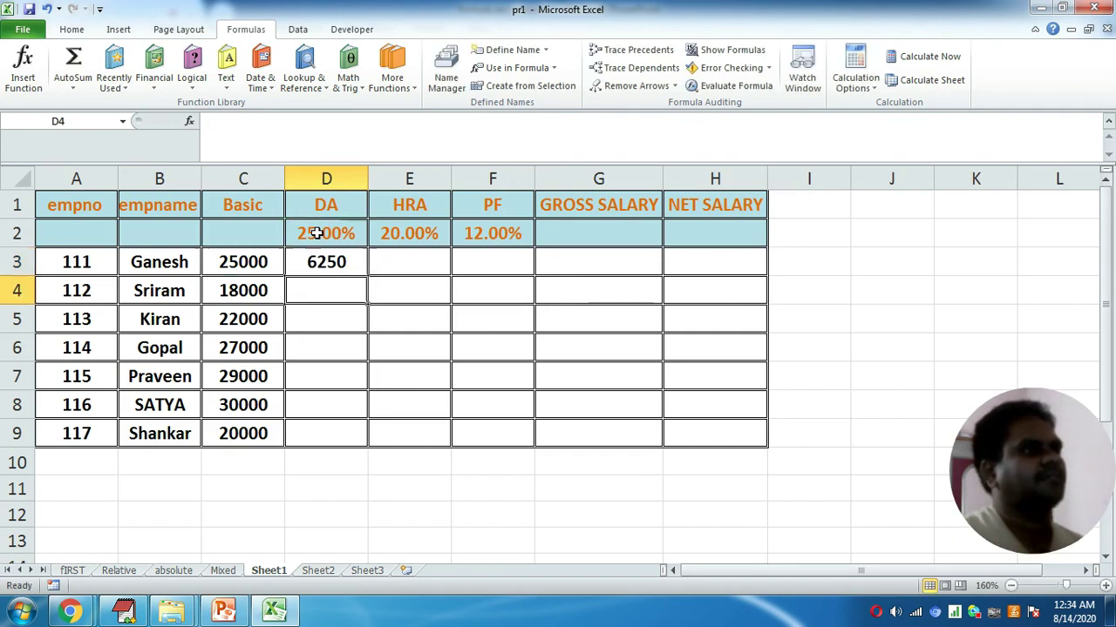
Review the relative and absolute references in the DA formula in cell D3.
key("Up")
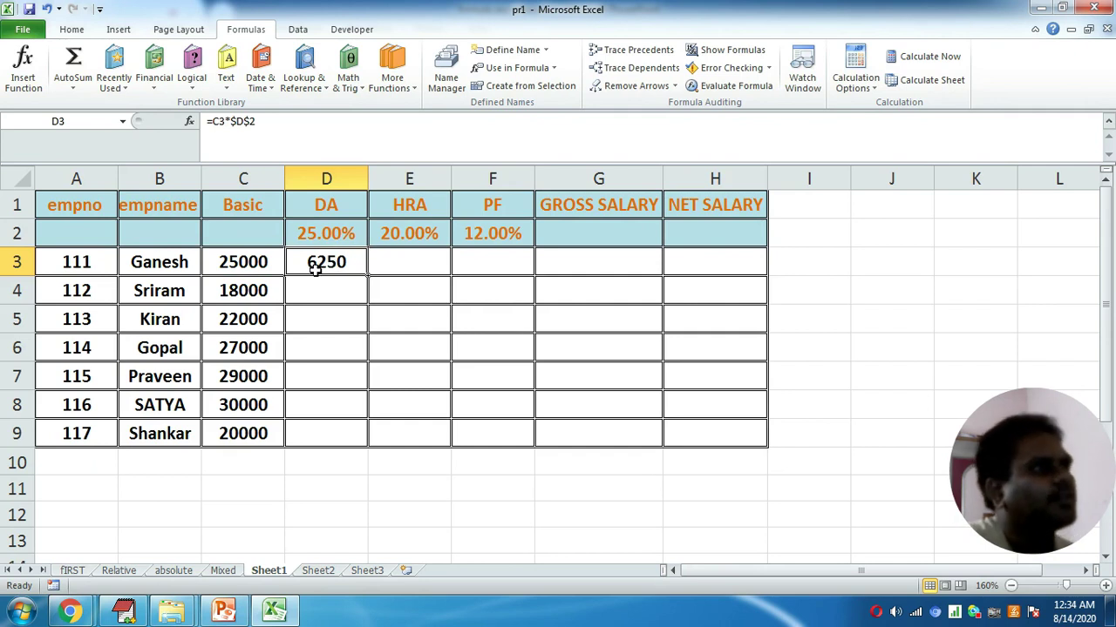
left_click(270, 122)
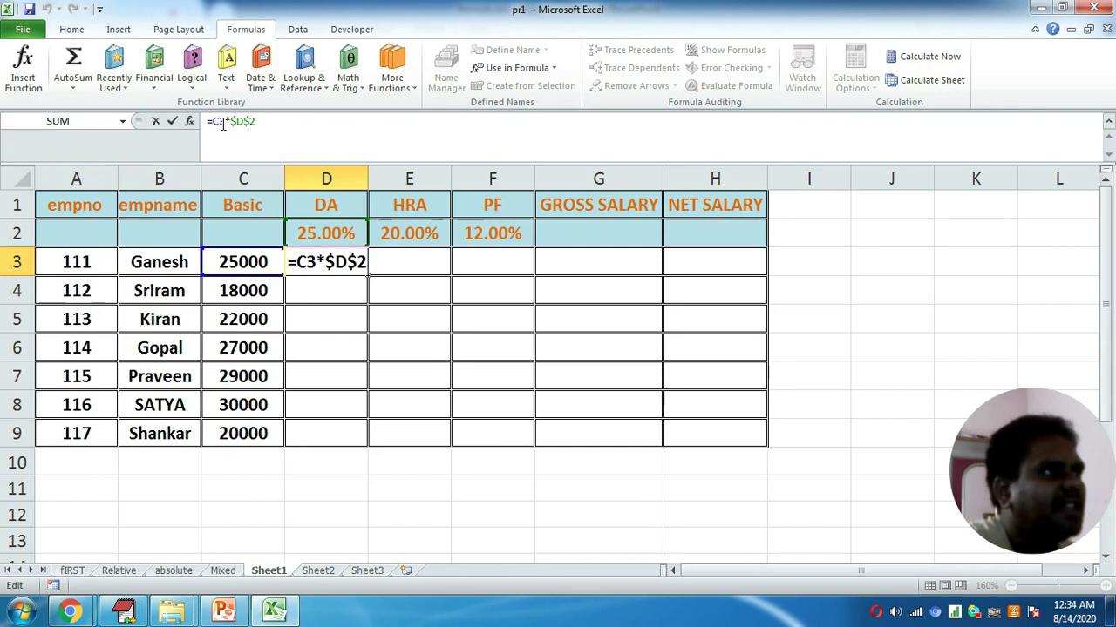
left_click(469, 503)
Fill the DA formula from D3 down to D9 and select D4 to check its copied formula.
left_click(347, 261)
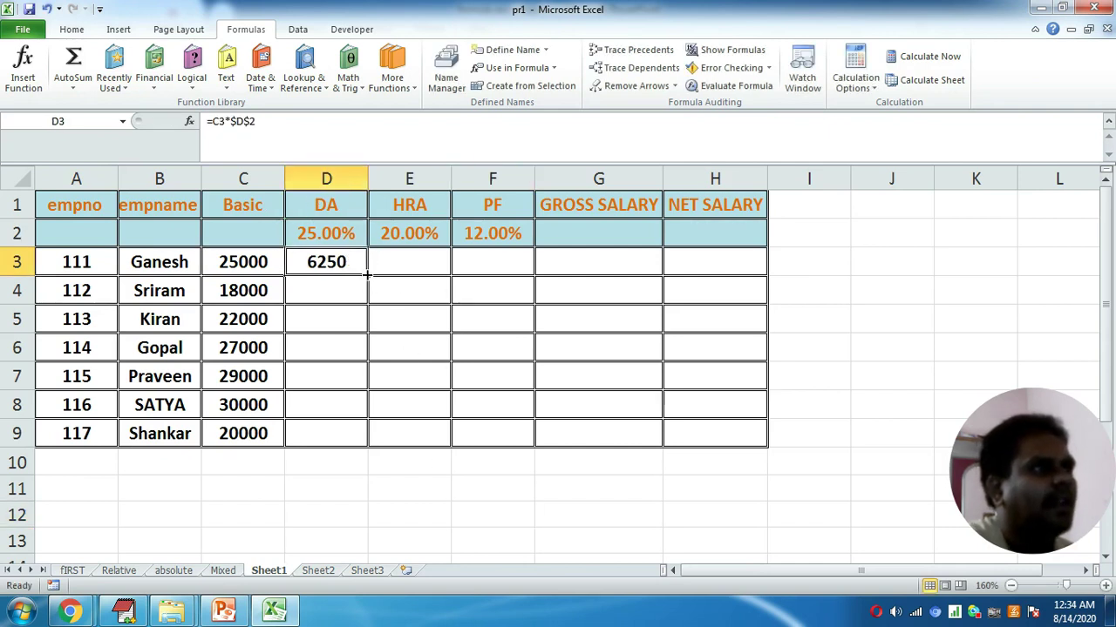
double_click(367, 275)
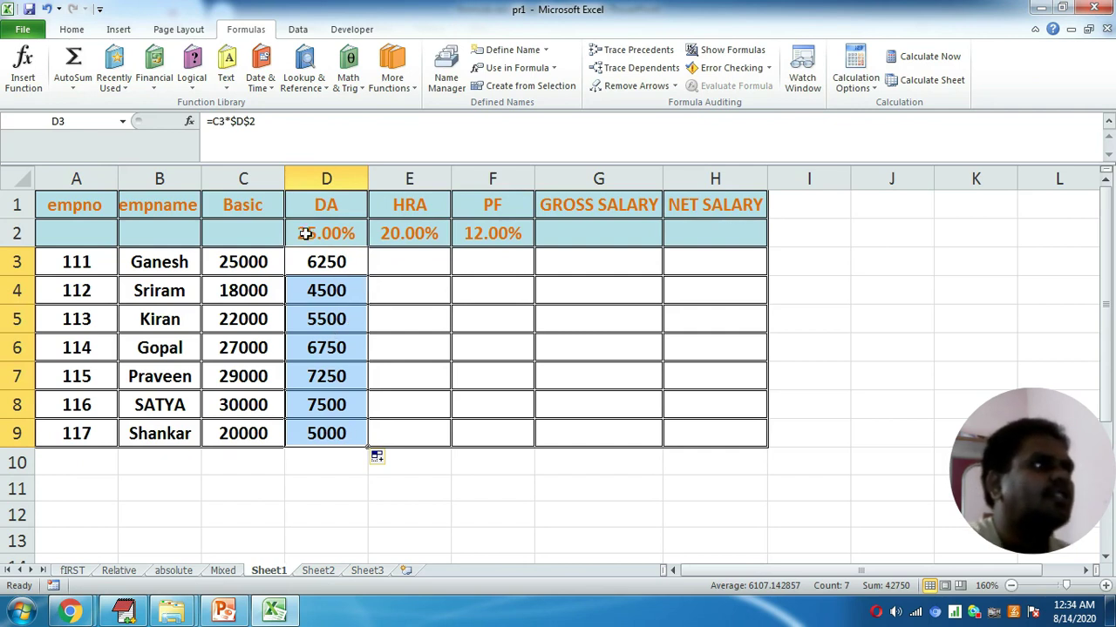
left_click(318, 292)
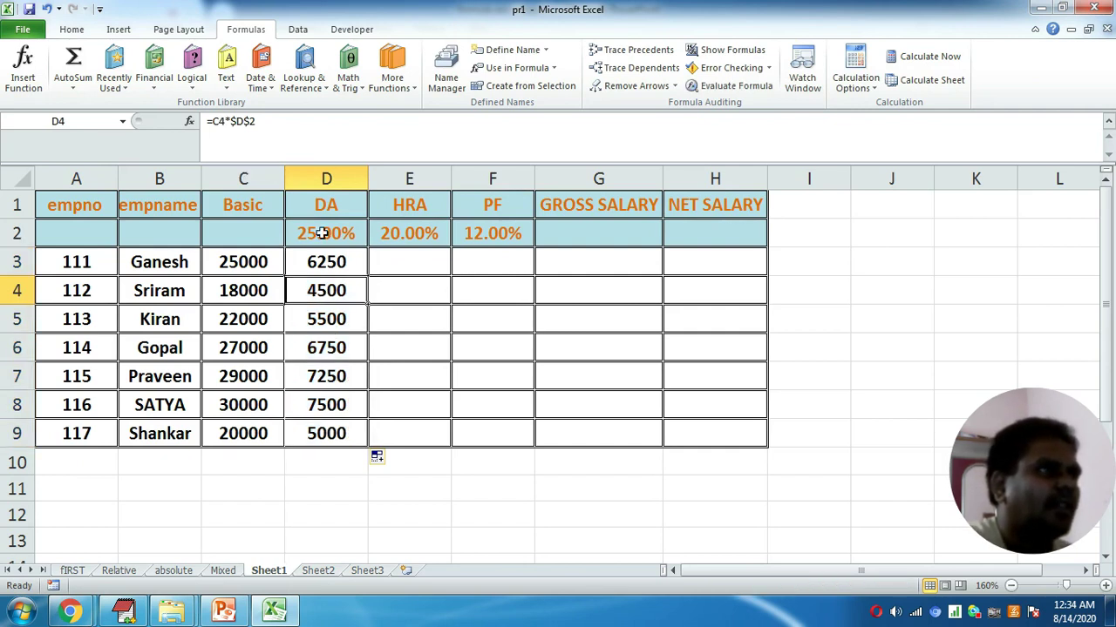
Examine the DA formulas in cells D3 to D6, comparing the relative basic salary reference with the absolute reference $D$2.
left_click(332, 263)
left_click(335, 290)
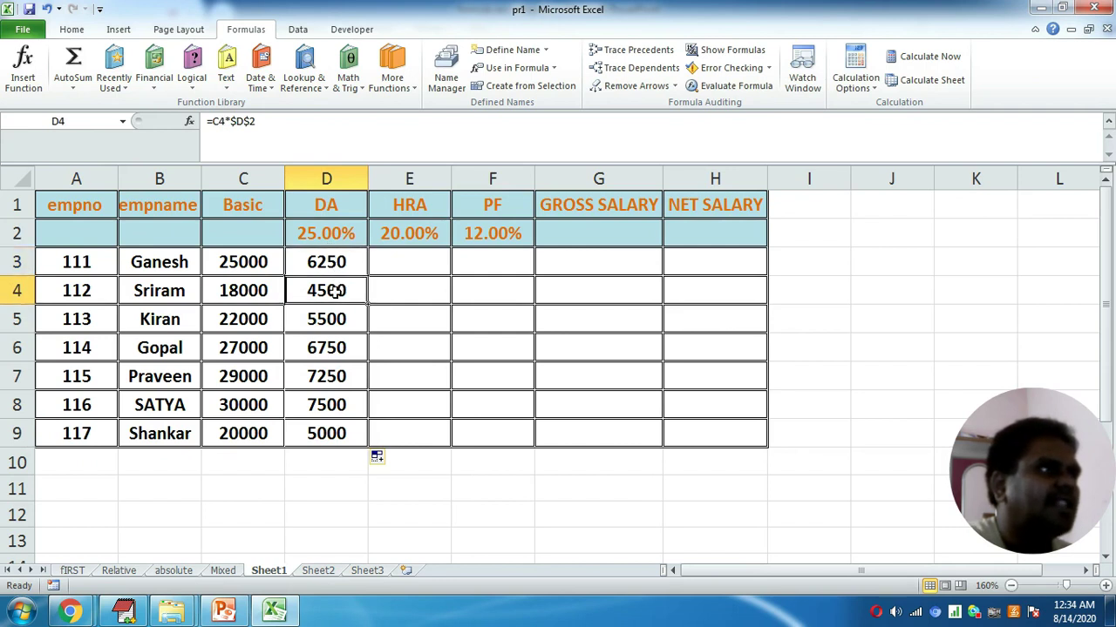
left_click(336, 318)
left_click(330, 352)
left_click(330, 262)
left_click(259, 121)
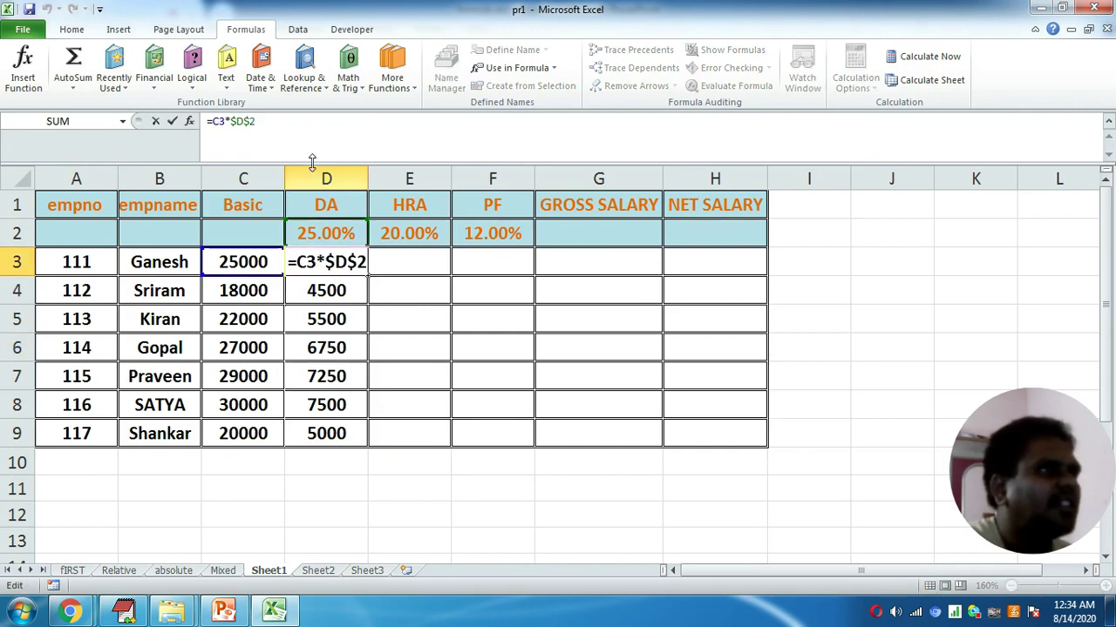
key("Escape")
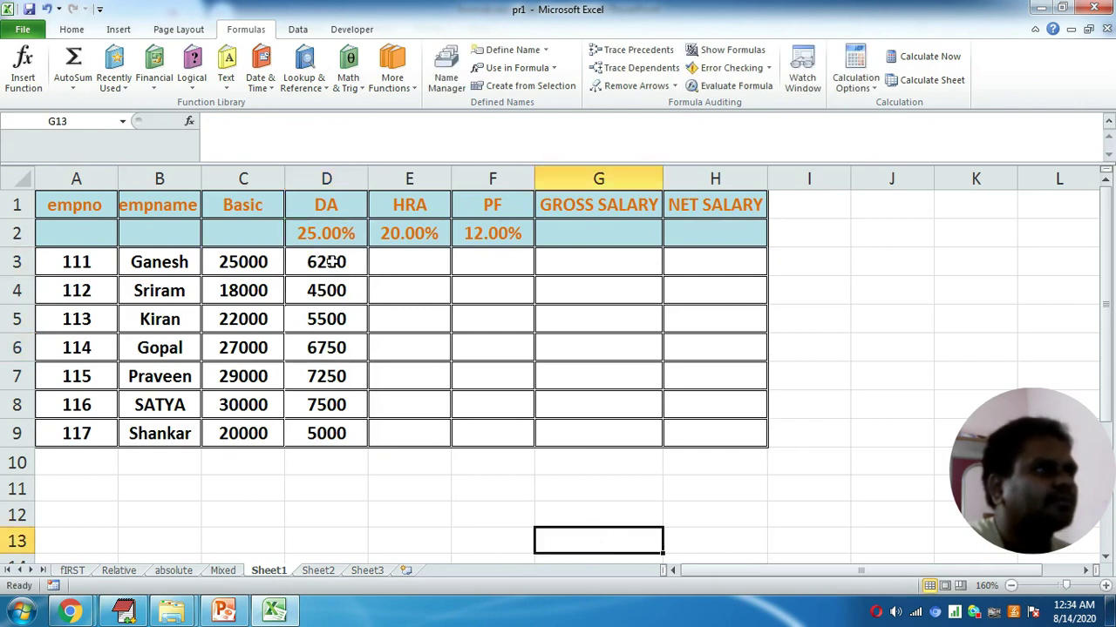
left_click(266, 121)
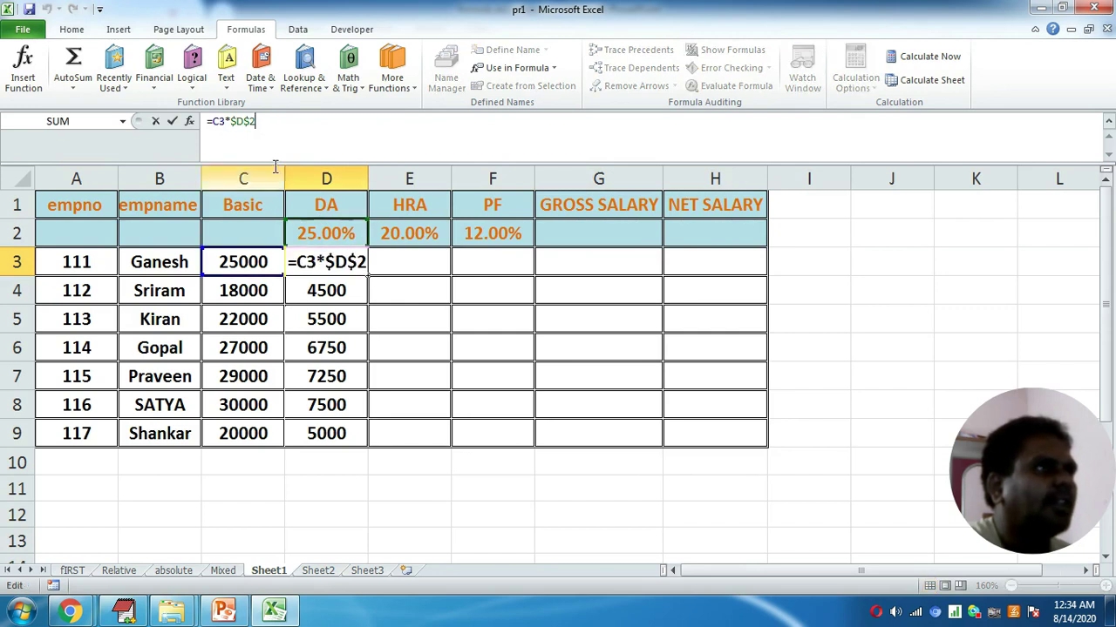
left_click(326, 288)
left_click(273, 121)
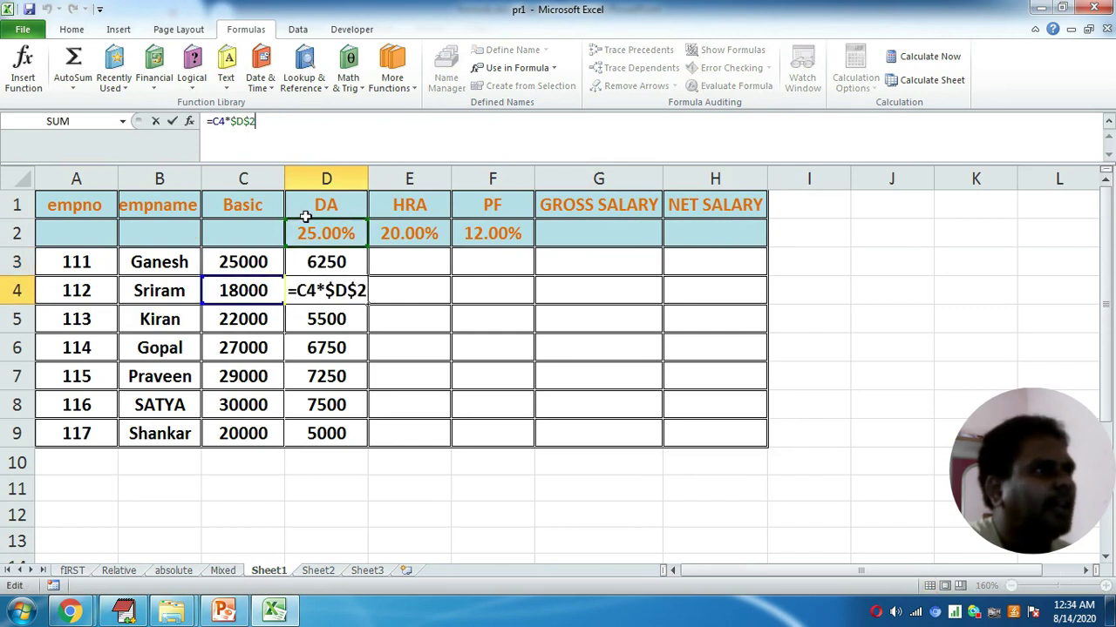
left_click(335, 319)
left_click(266, 121)
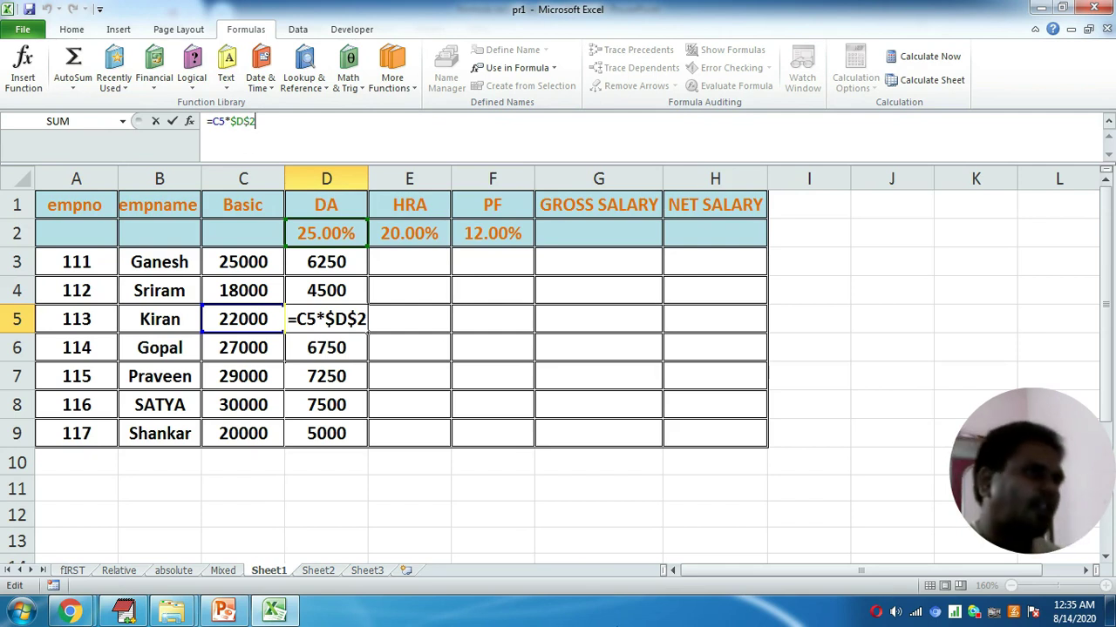
left_click(519, 508)
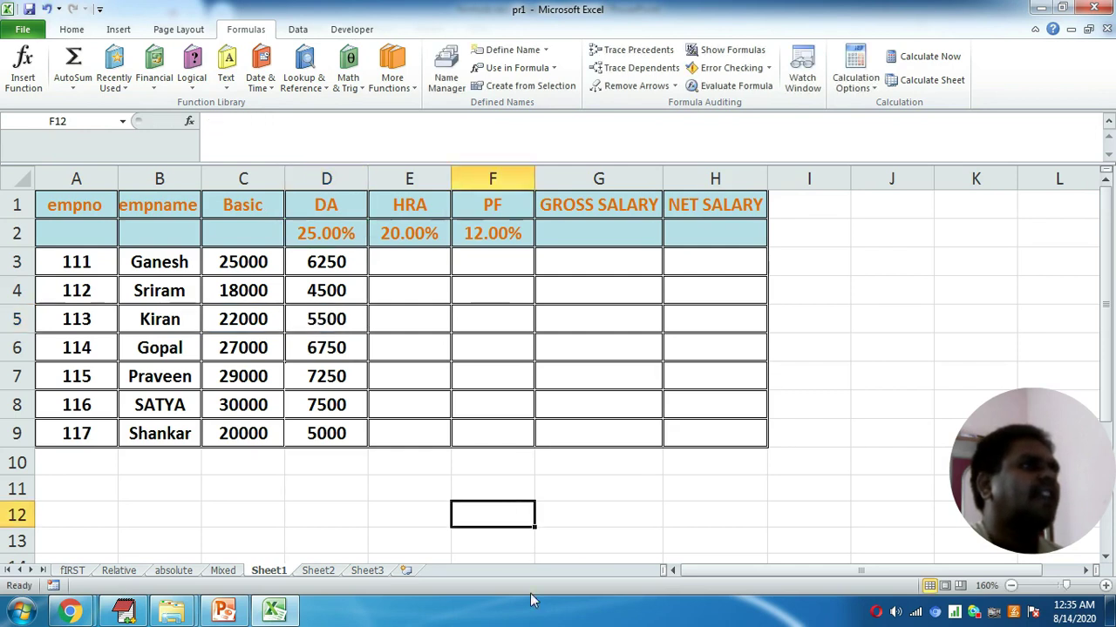
Enter the HRA formula =C3*$E$2 in cell E3 and fill it down to E9.
left_click(397, 261)
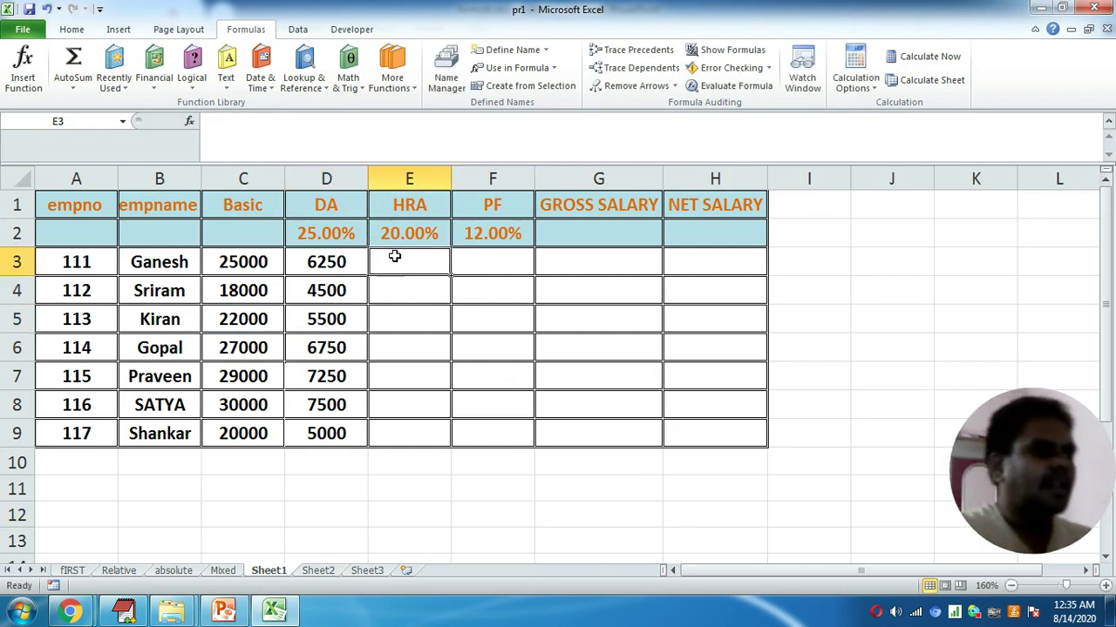
type("=")
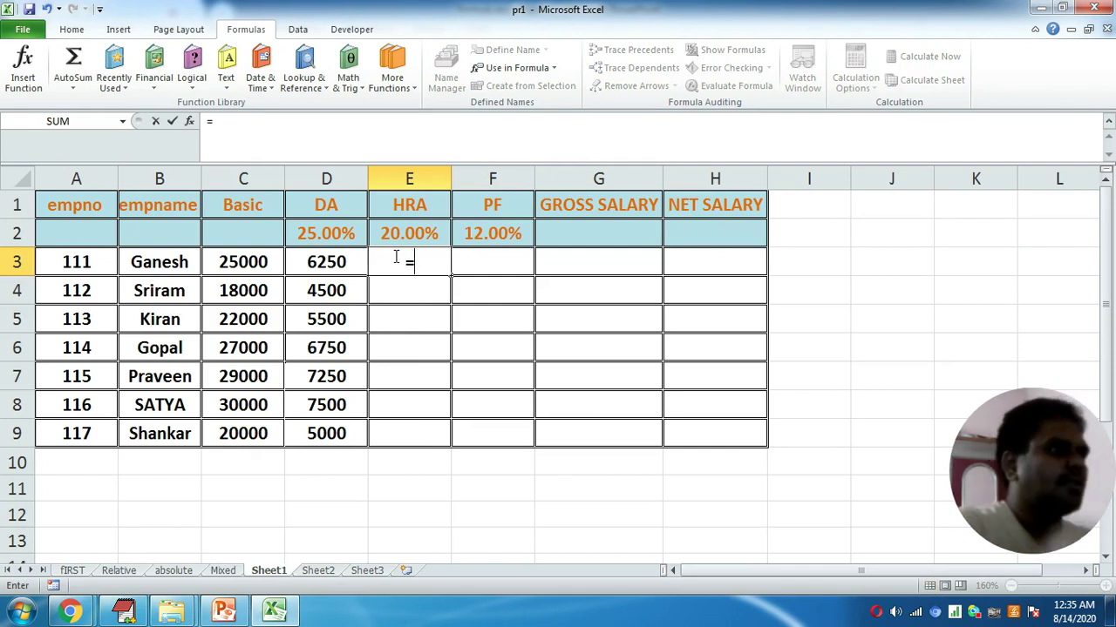
left_click(247, 265)
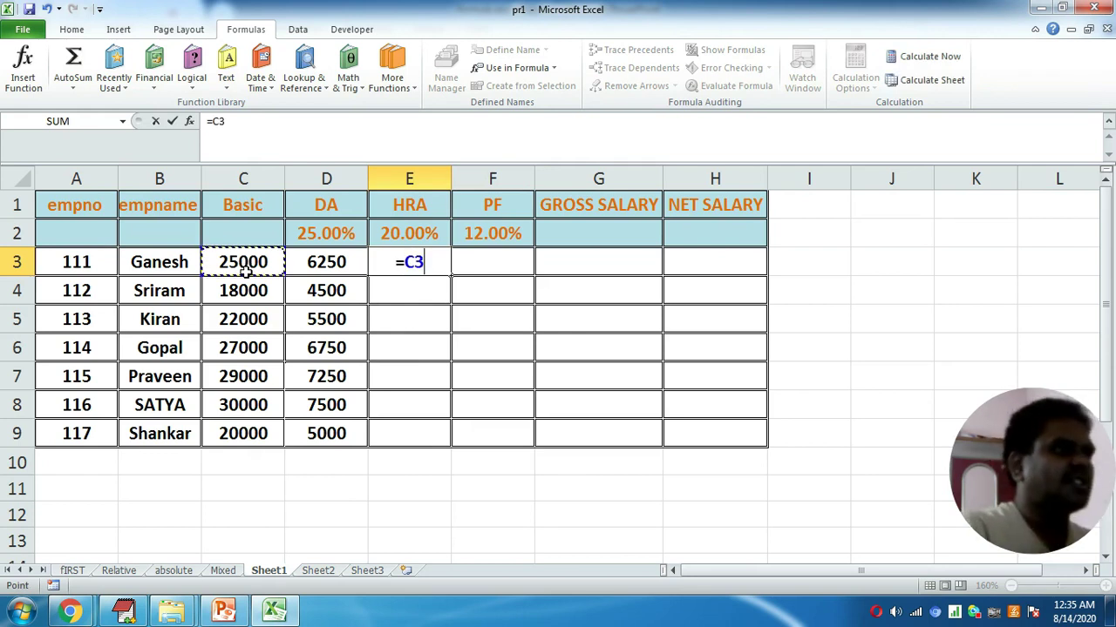
type("*")
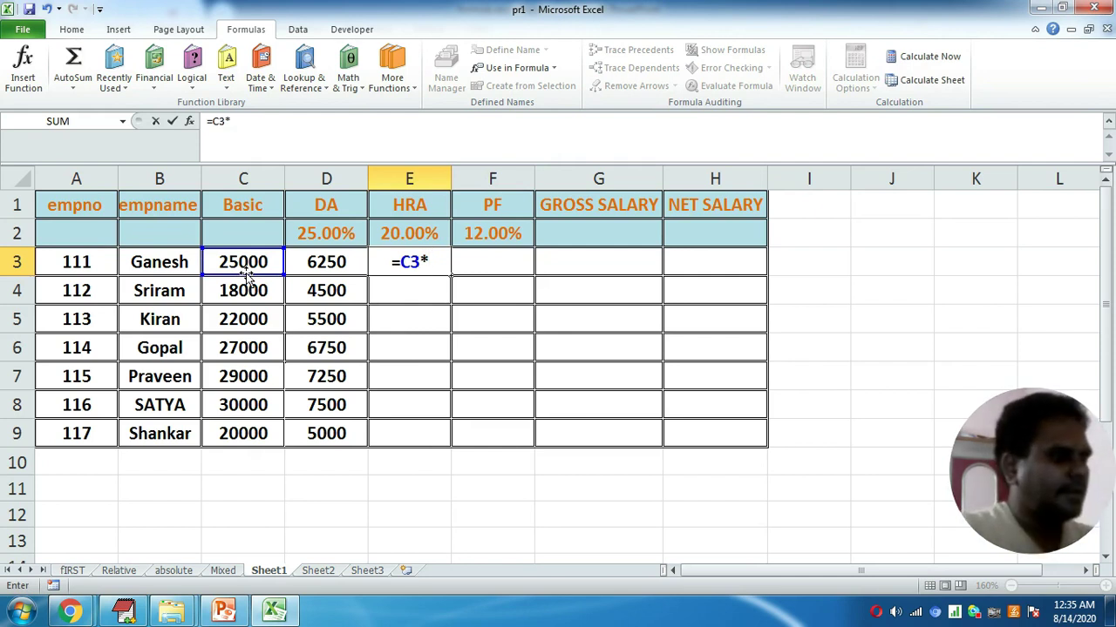
type("$e")
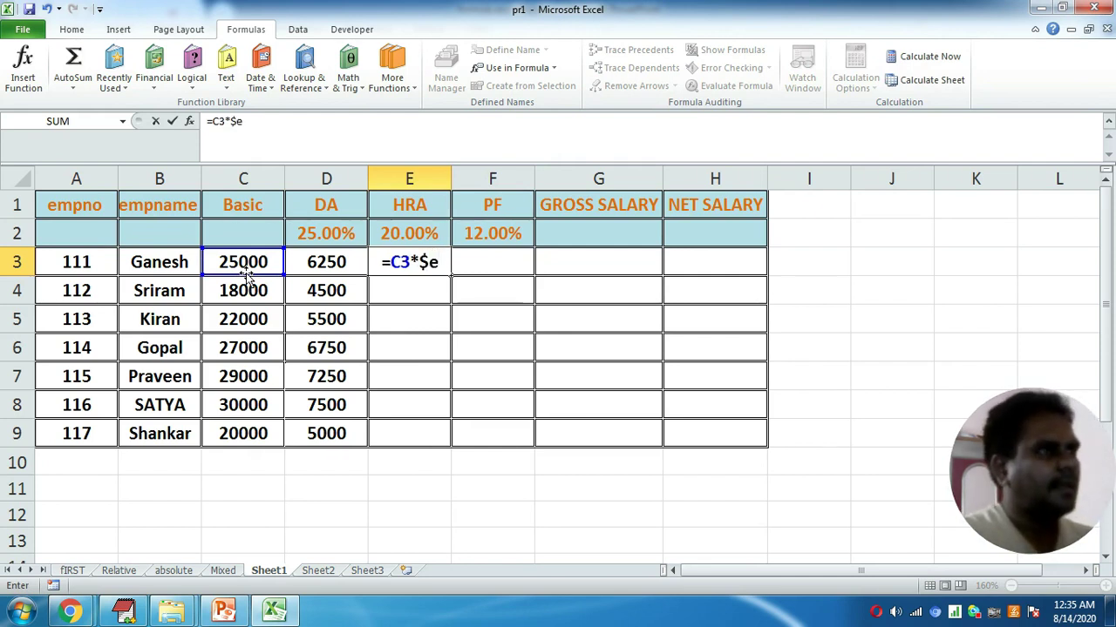
key("BackSpace")
type("E")
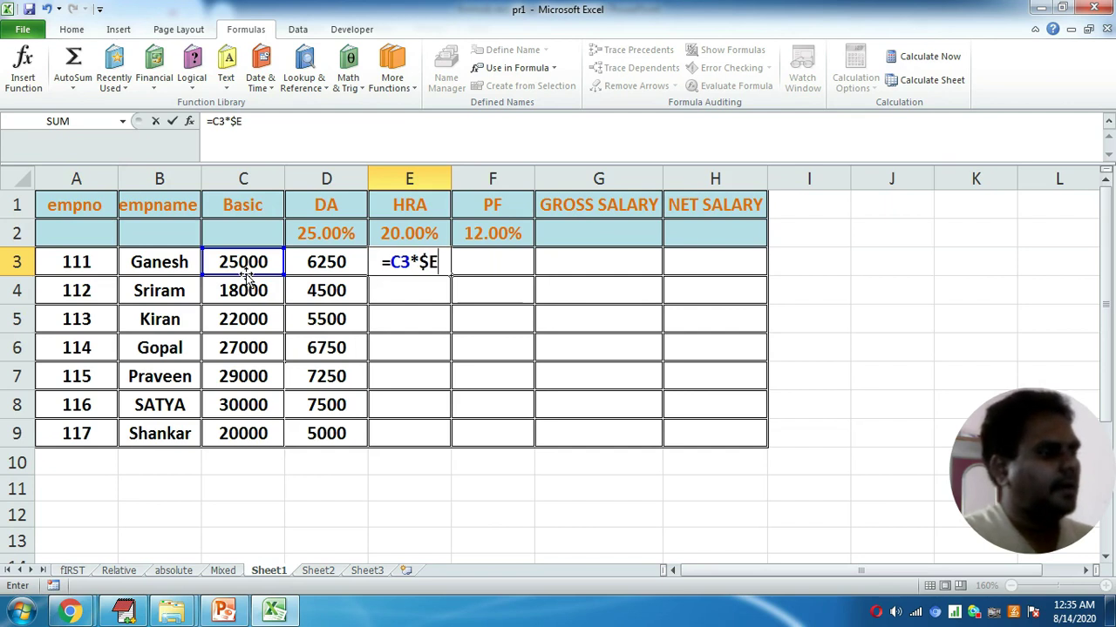
type("$2")
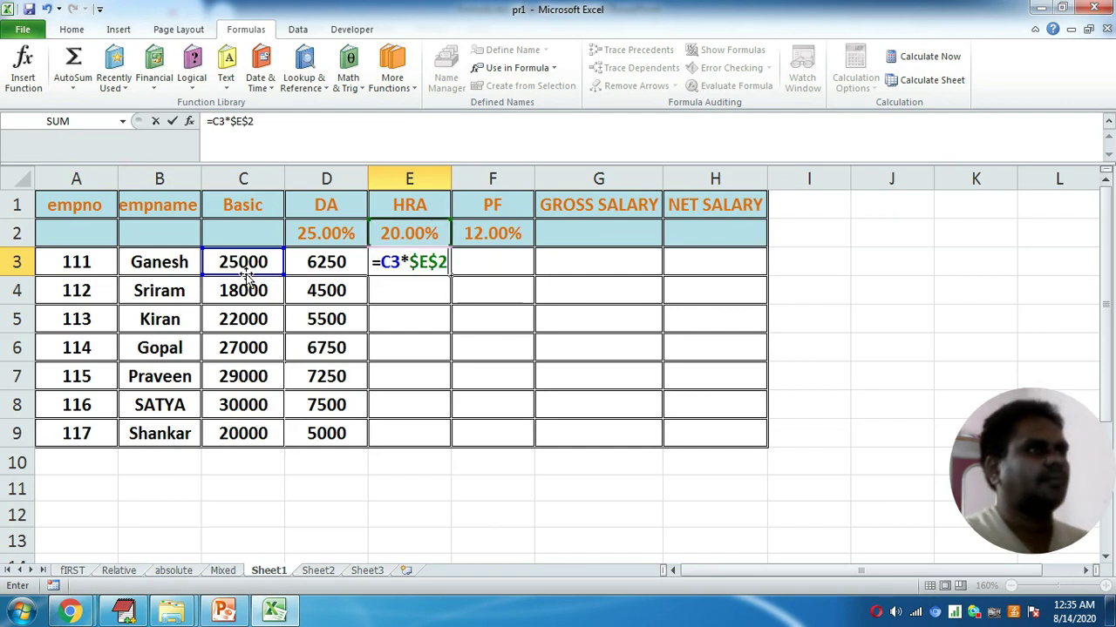
key("Return")
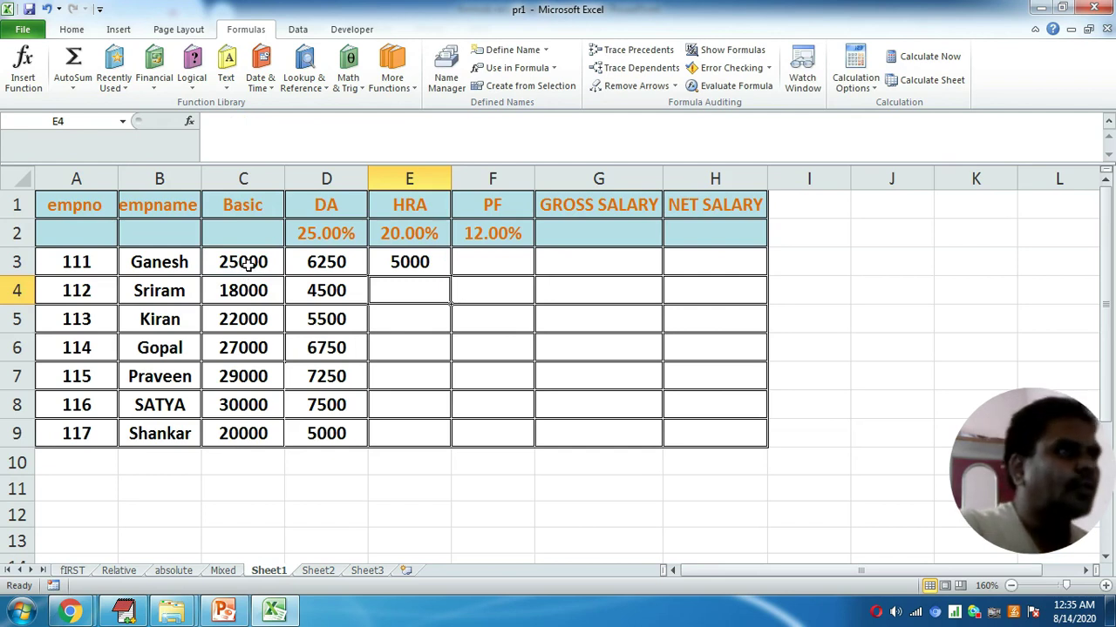
left_click(432, 267)
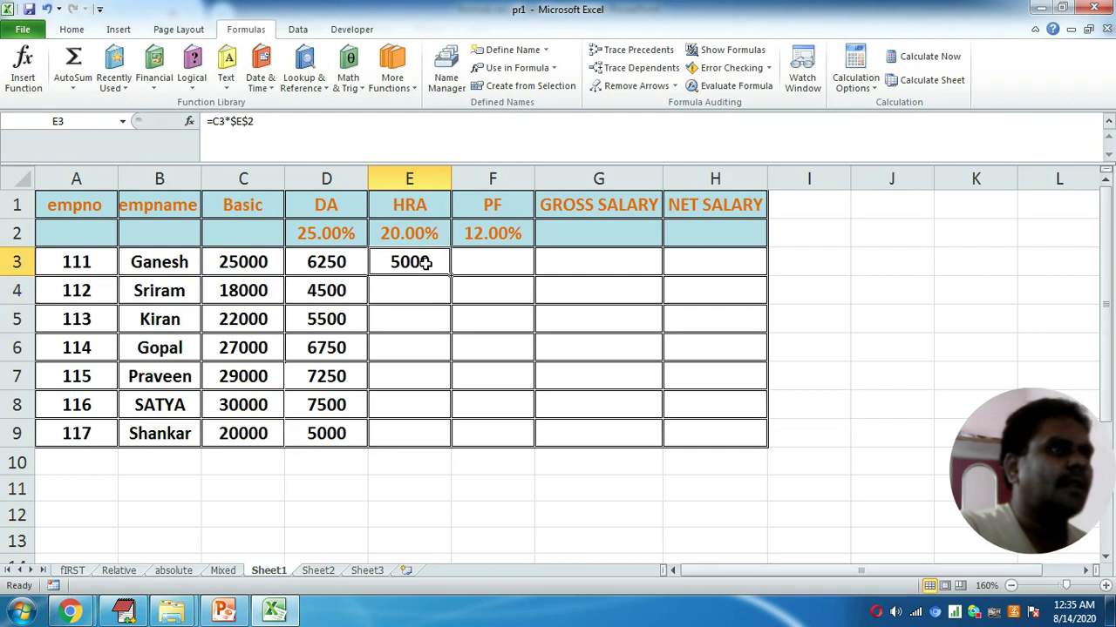
double_click(449, 276)
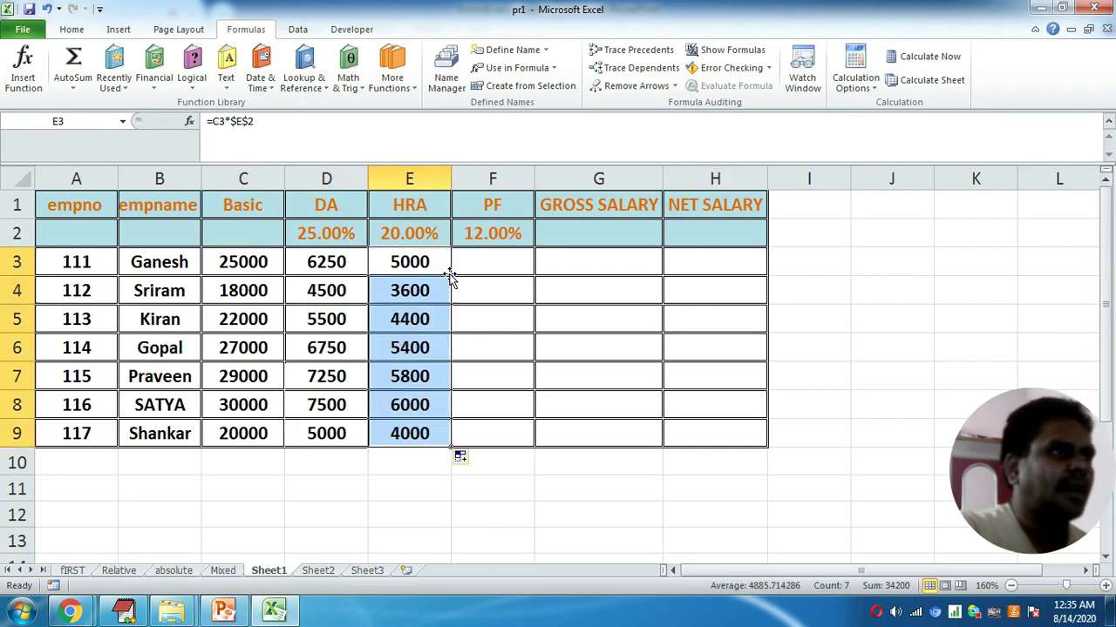
Enter the PF formula =C3*$F$2 in cell F3 and fill it down to F9.
left_click(508, 263)
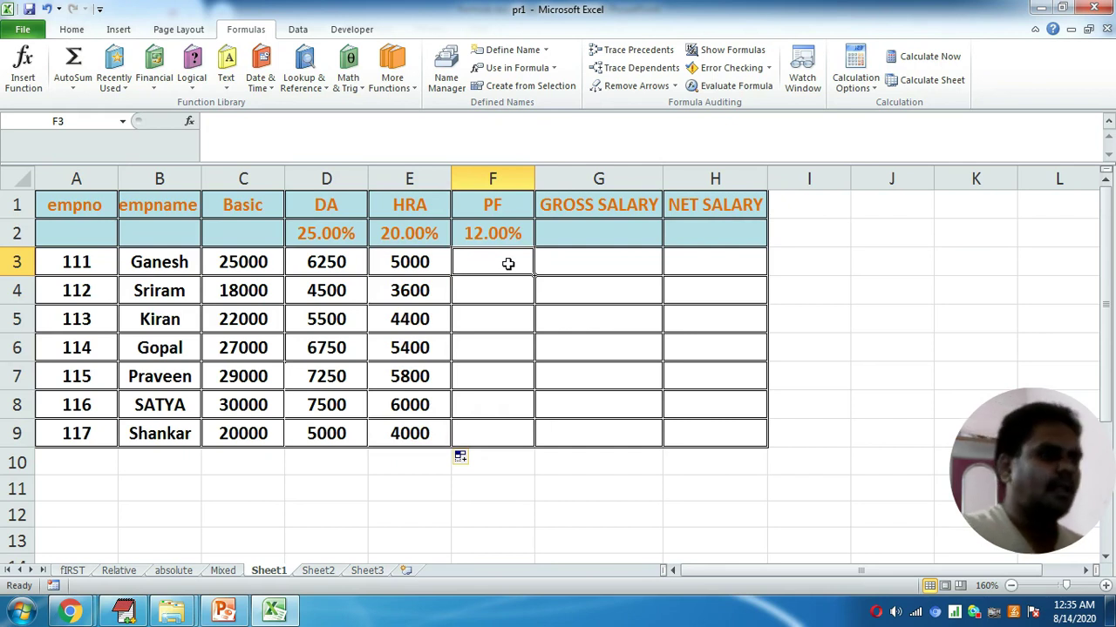
type("=")
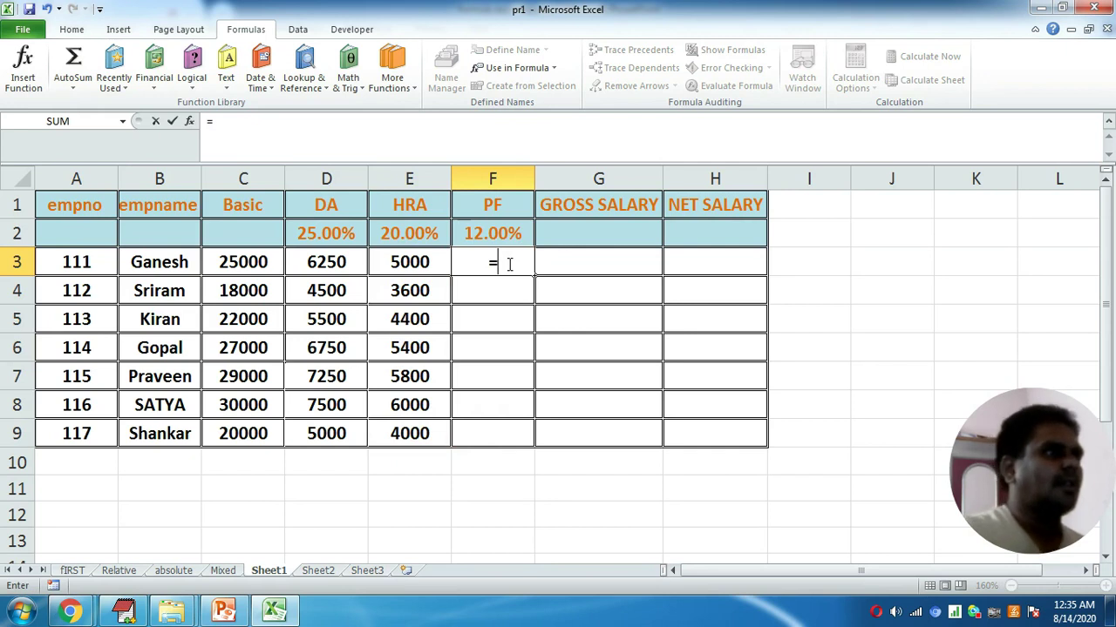
left_click(250, 262)
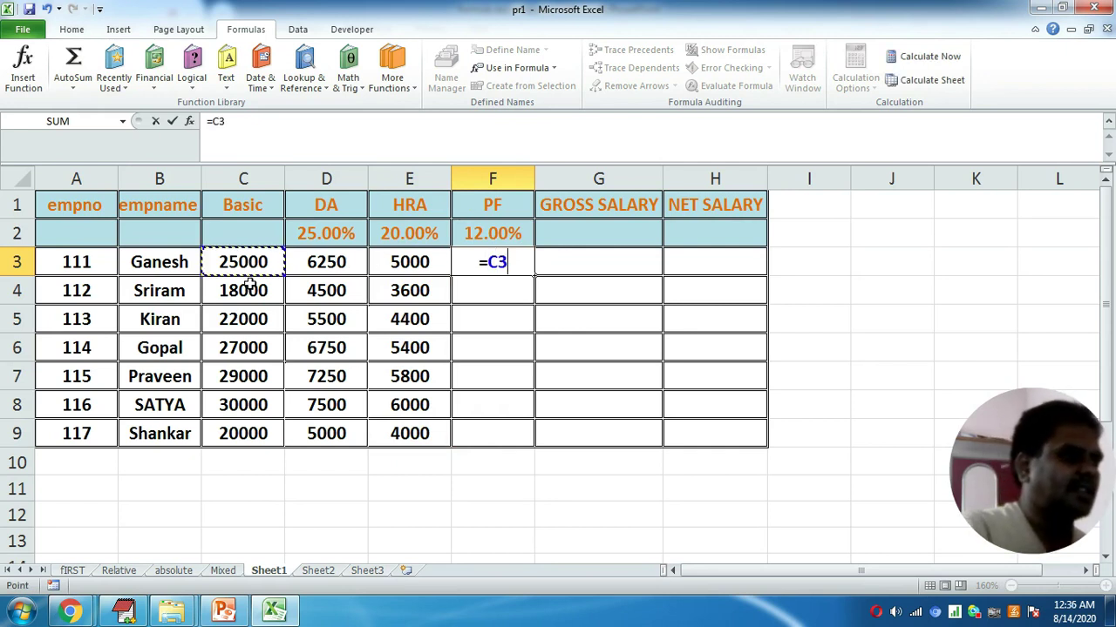
type("*")
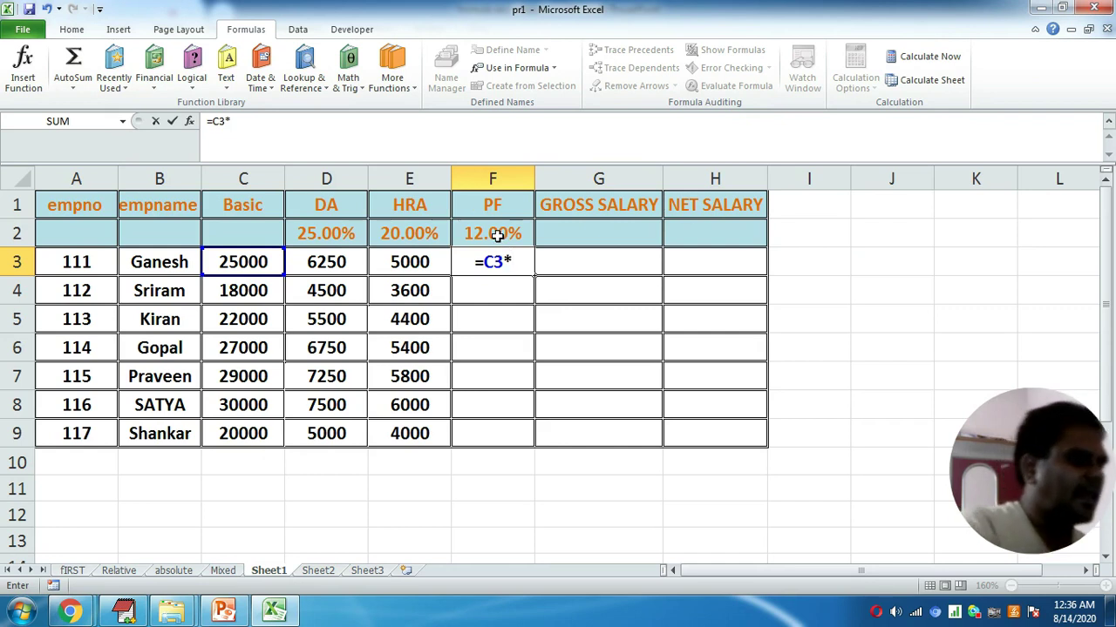
type("$F")
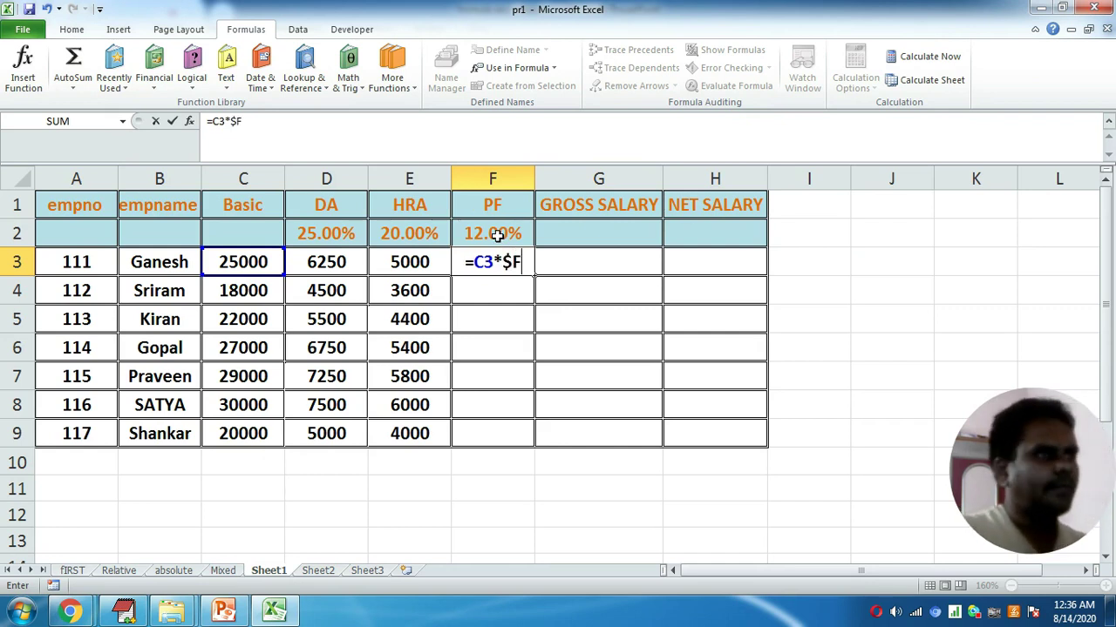
type("$")
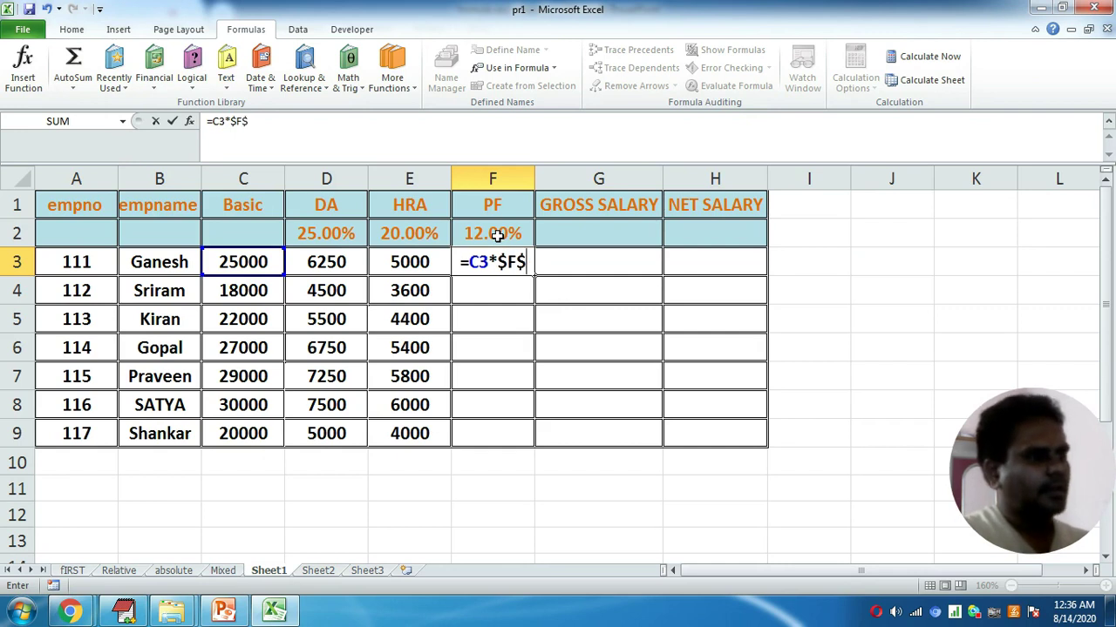
type("2")
key("Return")
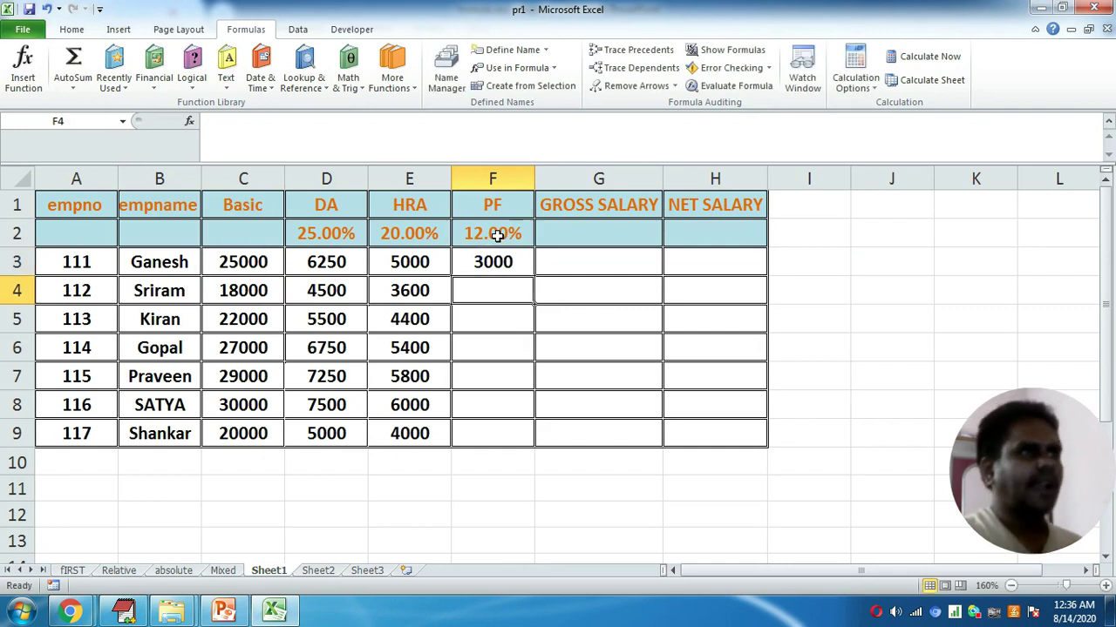
key("Up")
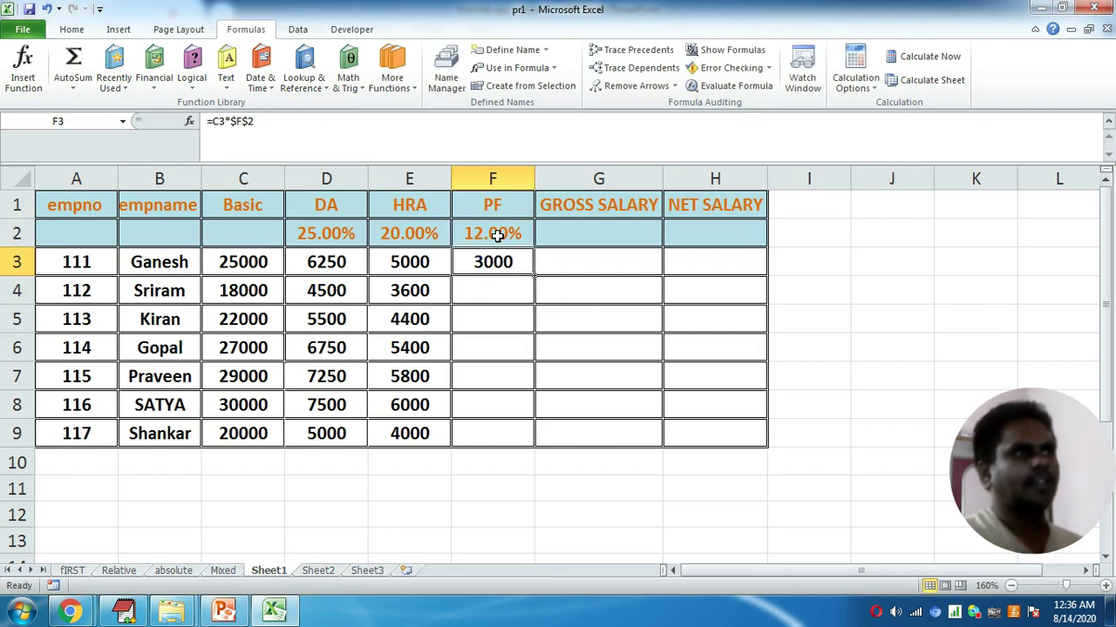
double_click(534, 275)
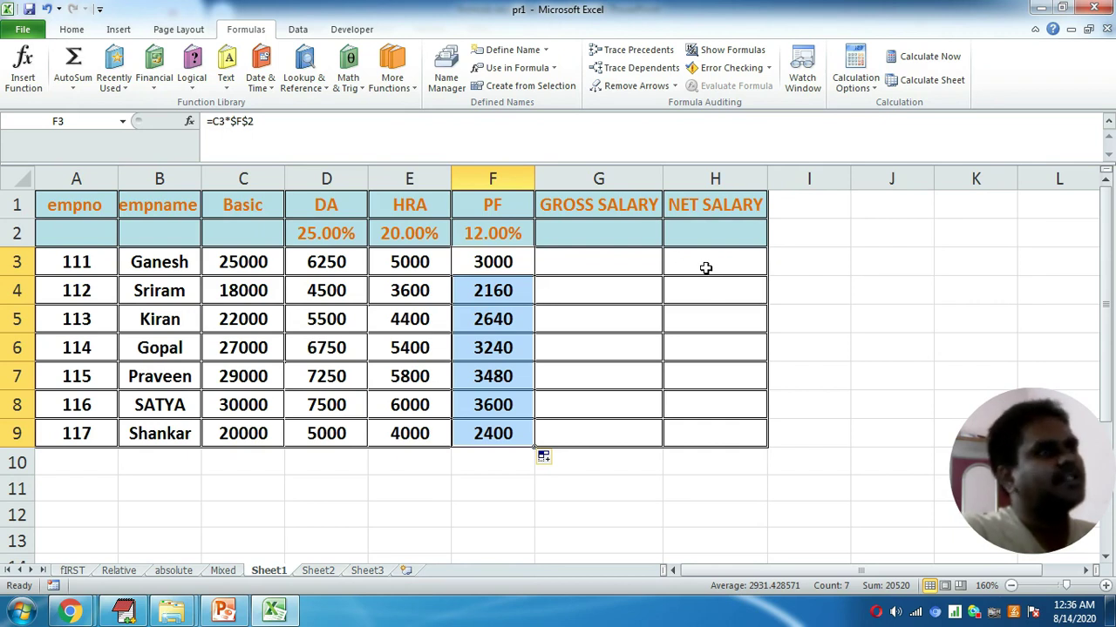
Start a formula with an equals sign in cell G3 of the GROSS SALARY column.
left_click(564, 263)
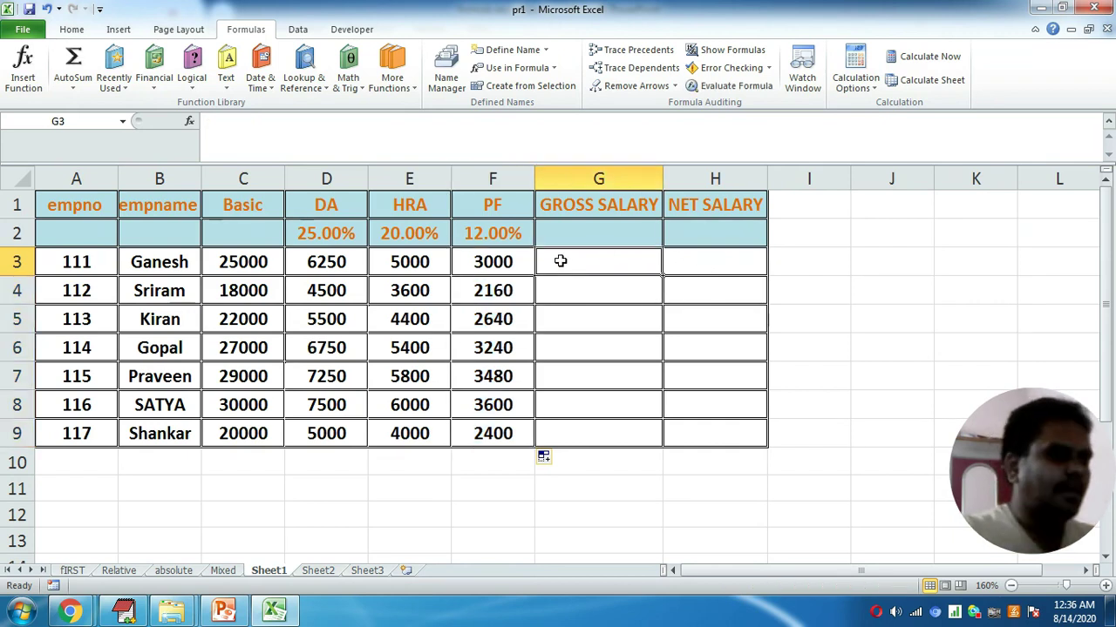
type("=")
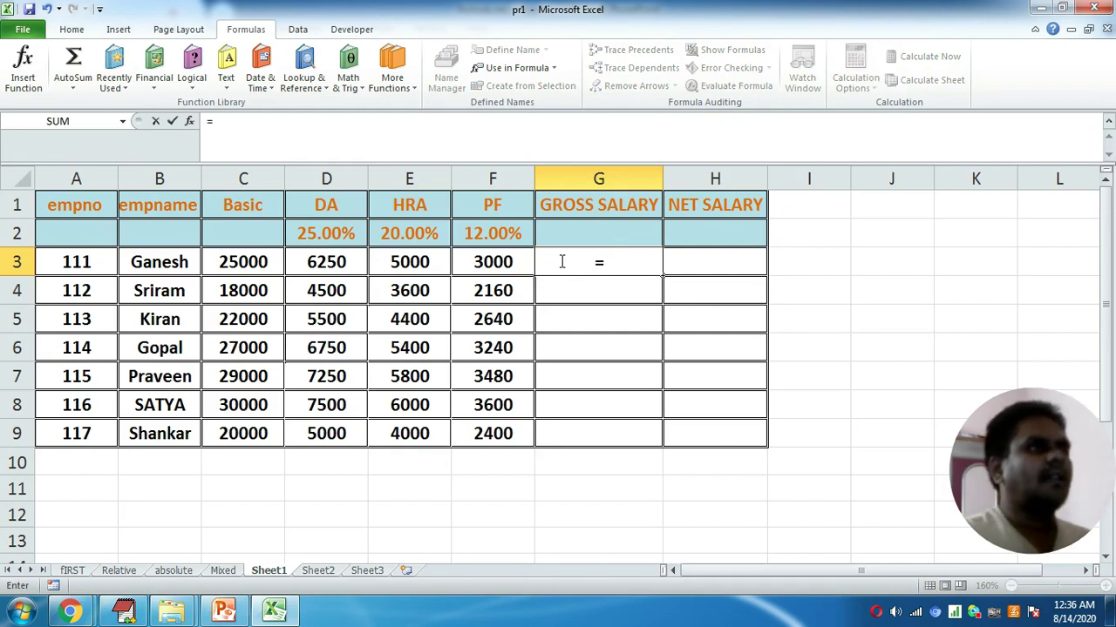
left_click(322, 260)
type("+")
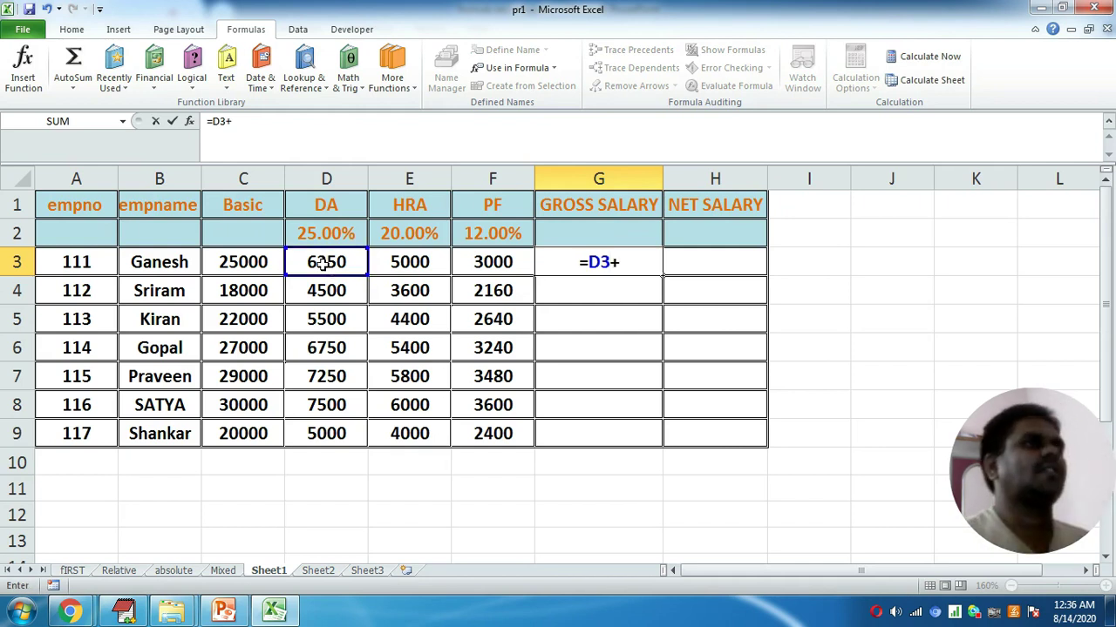
left_click(412, 263)
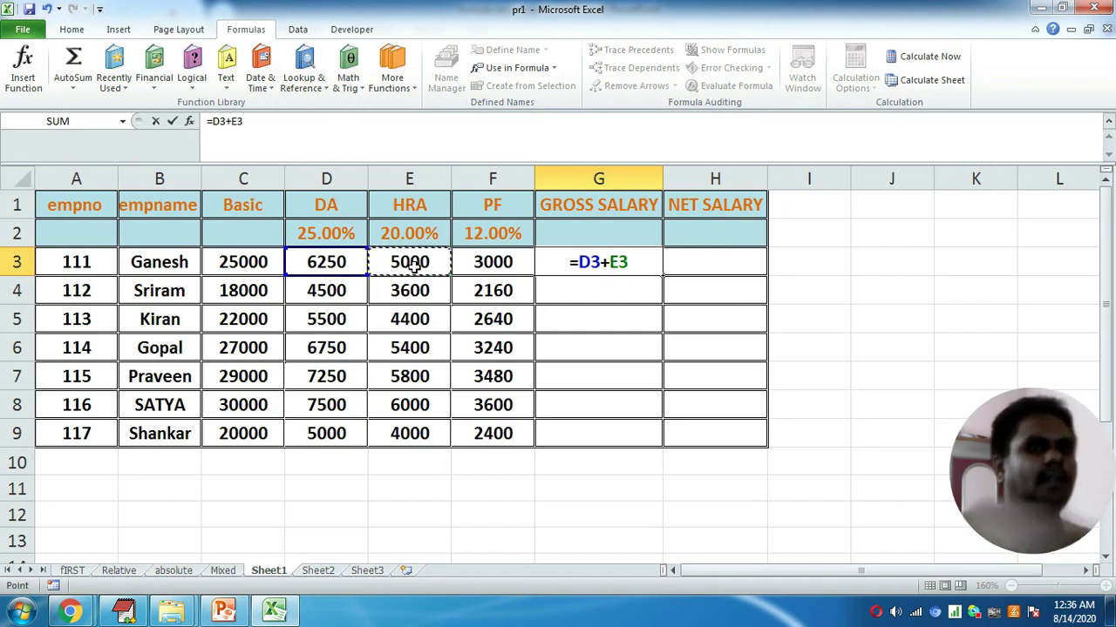
type("+")
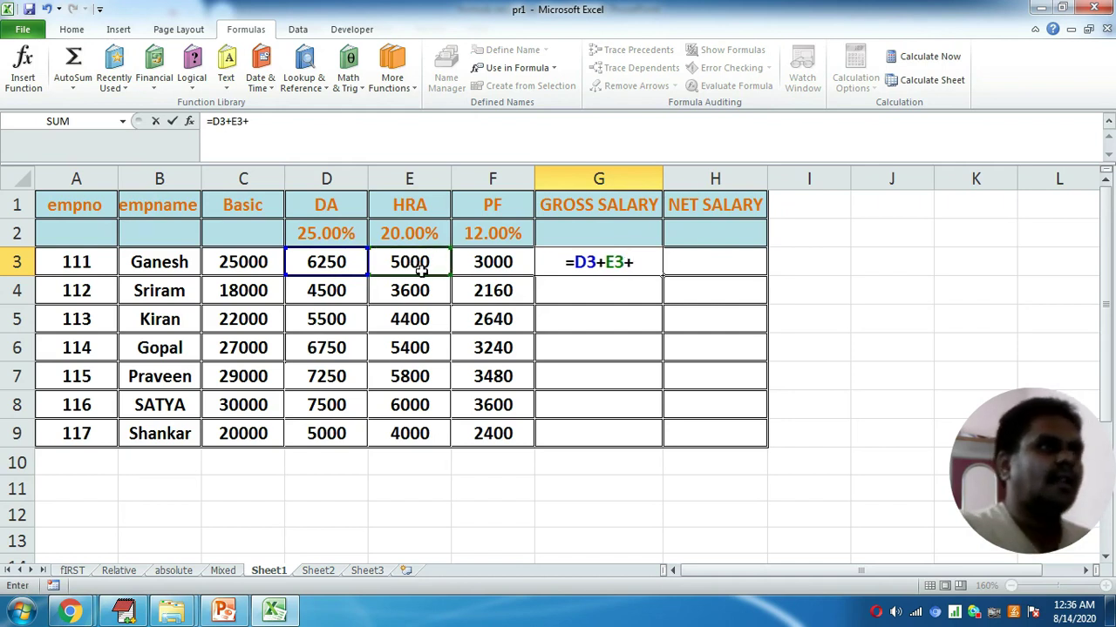
left_click(492, 262)
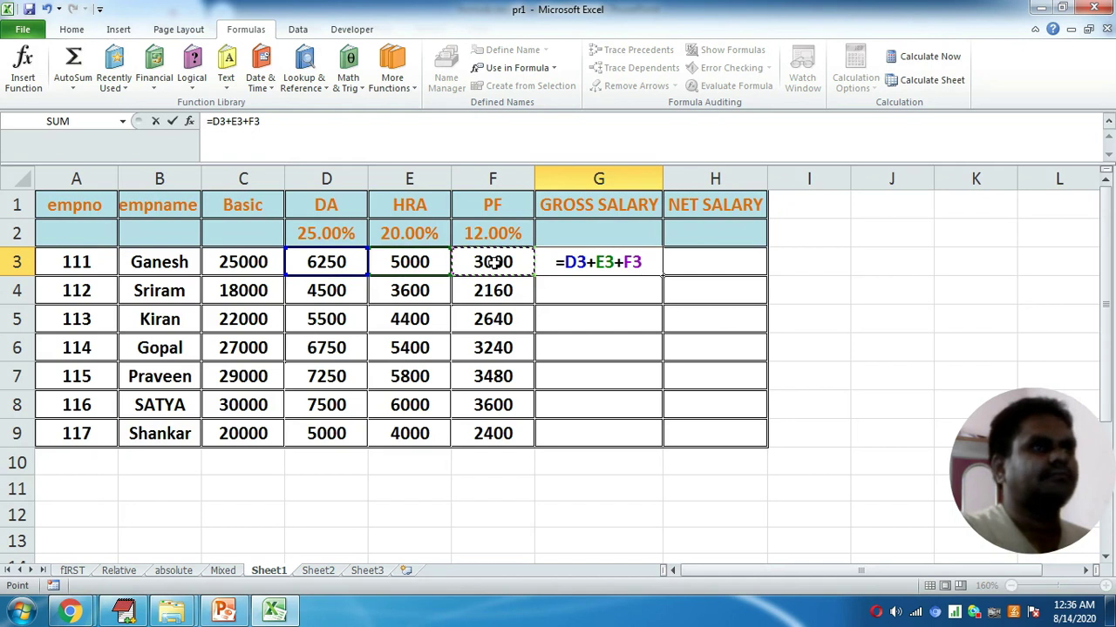
key("BackSpace")
key("BackSpace")
key("BackSpace")
key("BackSpace")
key("BackSpace")
key("BackSpace")
key("BackSpace")
key("BackSpace")
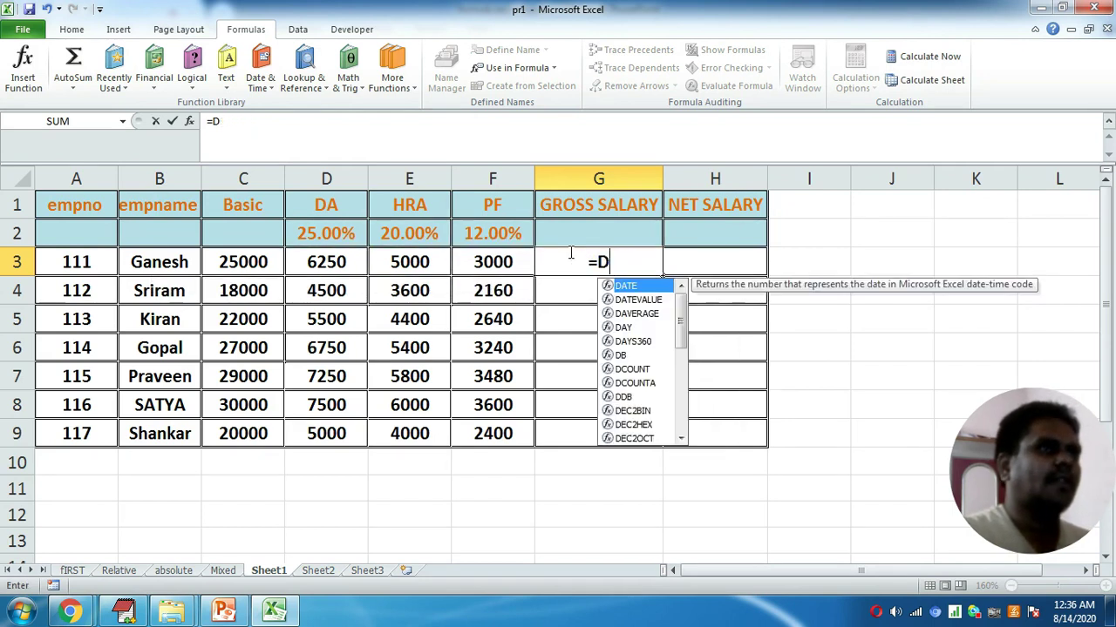
Complete the gross salary formula in cell G3 as =C3+D3+E3+F3, adding basic, DA, HRA and PF.
left_click(233, 261)
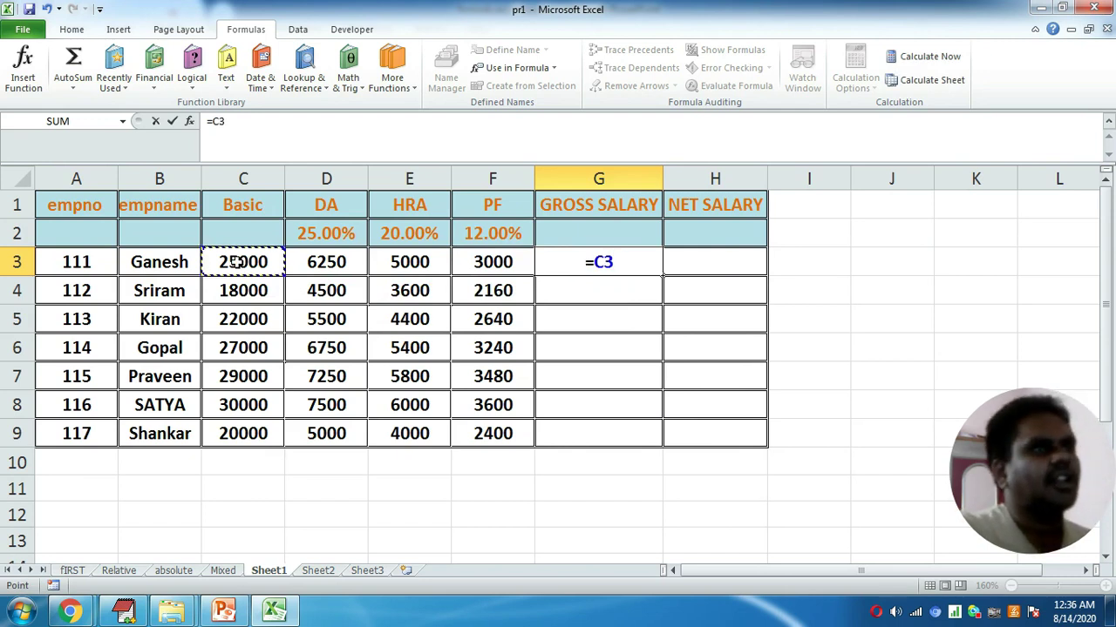
type("+")
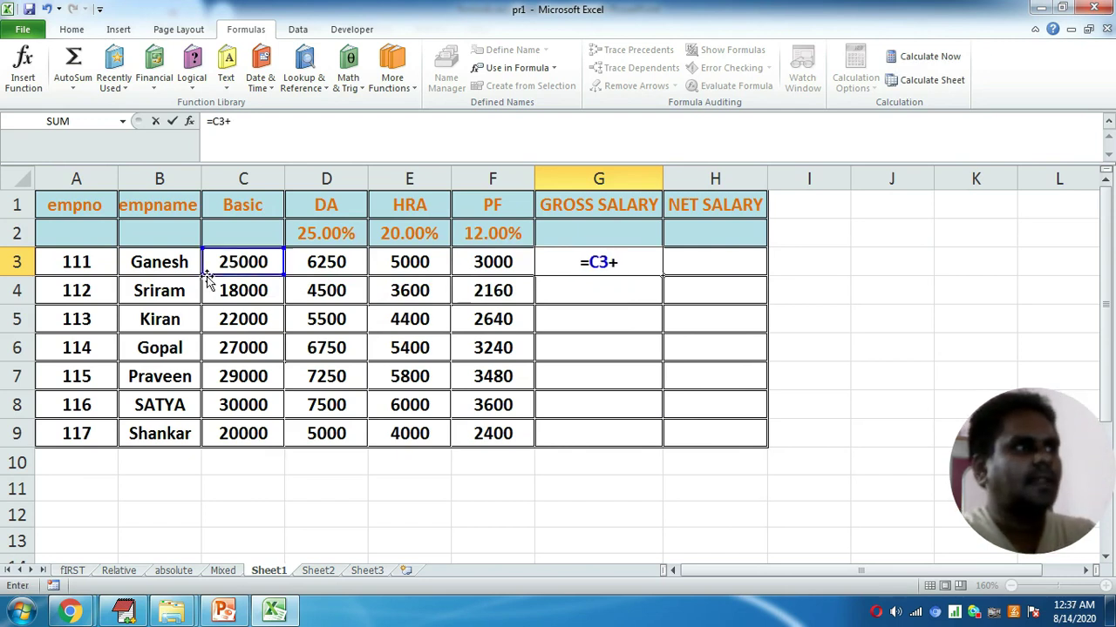
left_click(315, 261)
type("+")
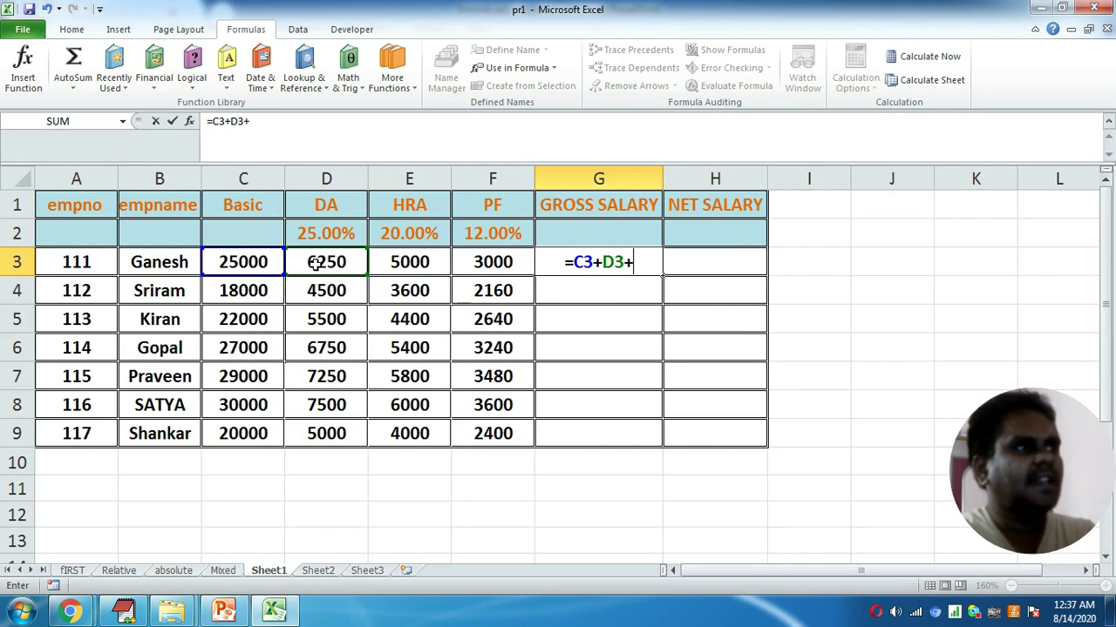
left_click(404, 262)
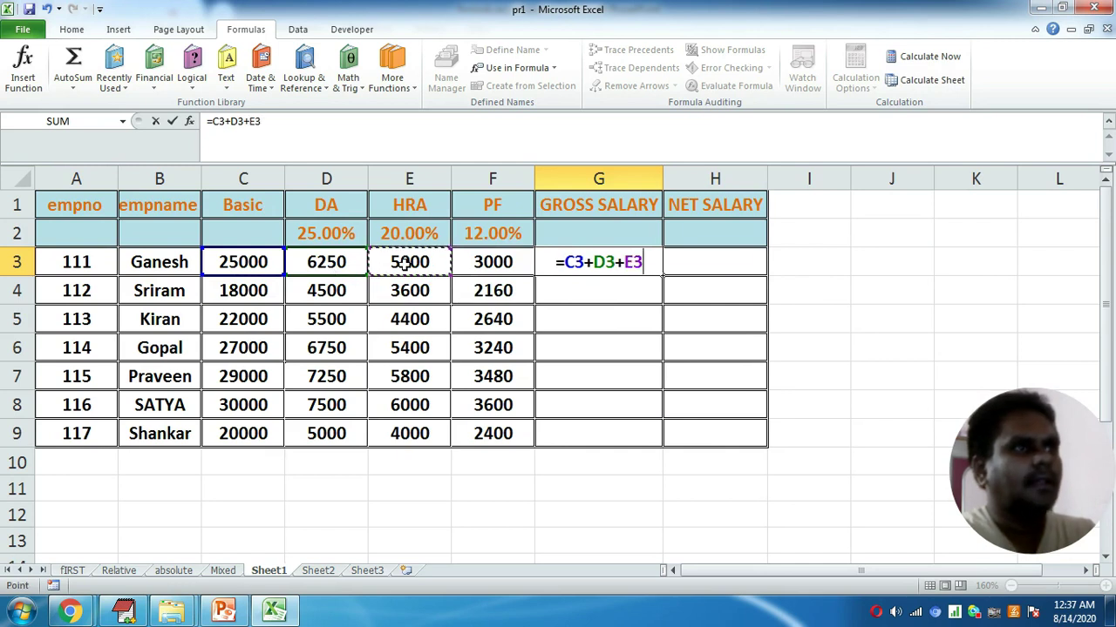
type("+")
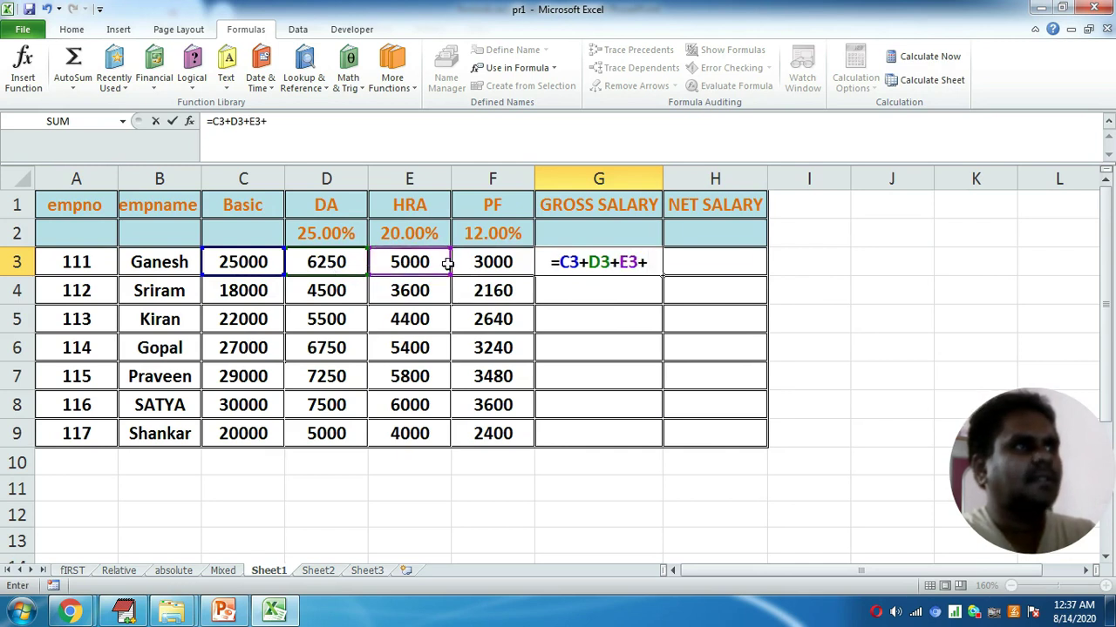
left_click(488, 262)
type("+")
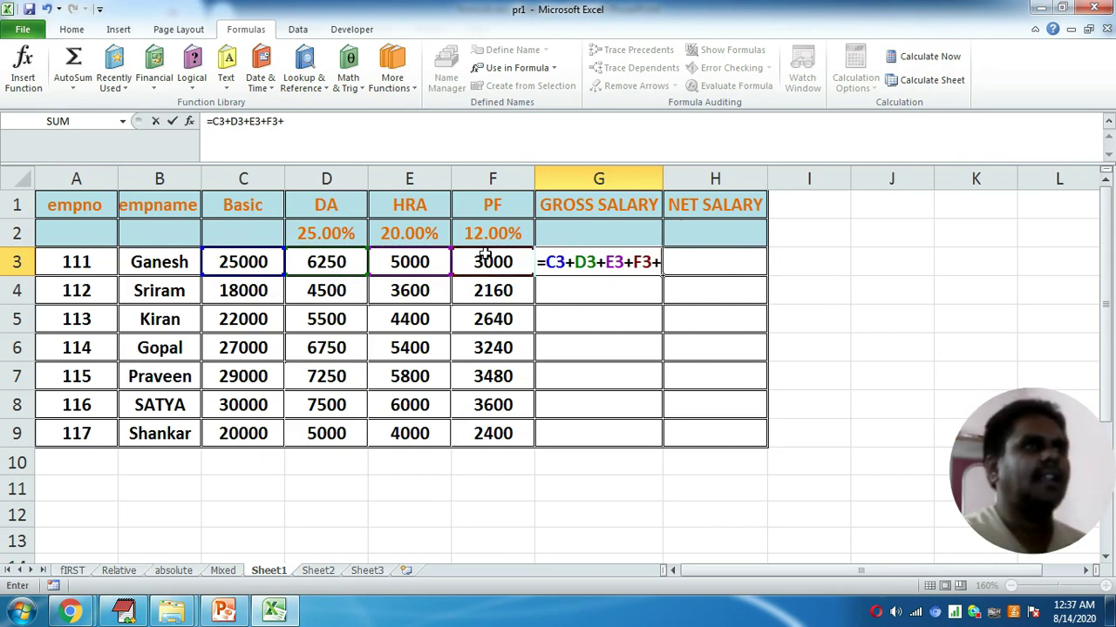
key("BackSpace")
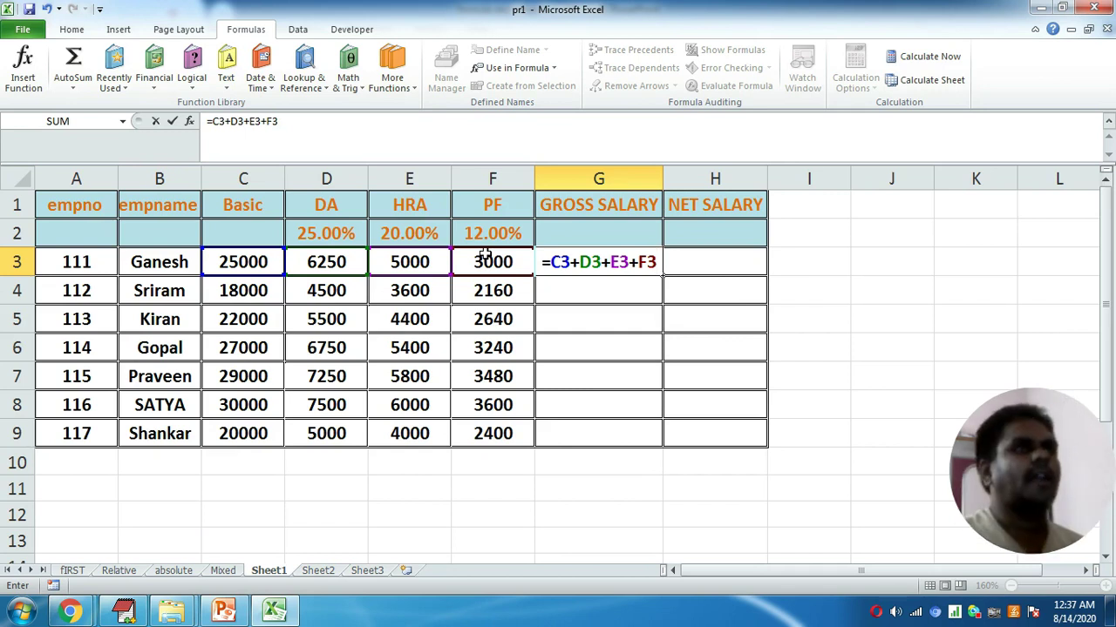
key("Return")
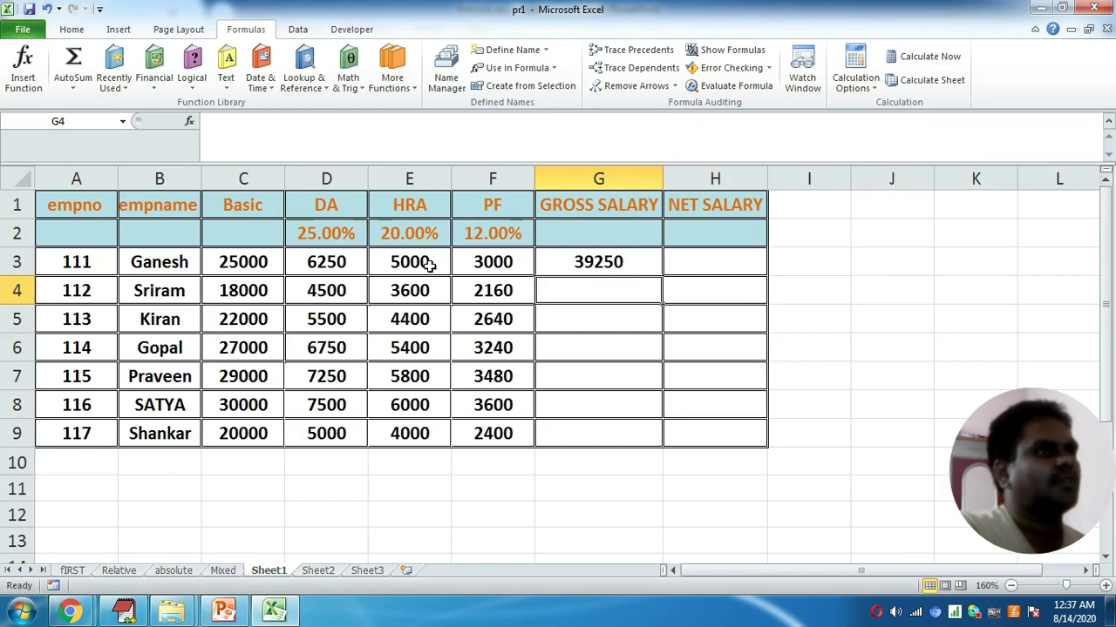
Fill the gross salary formula from cell G3 down to G9.
left_click(641, 264)
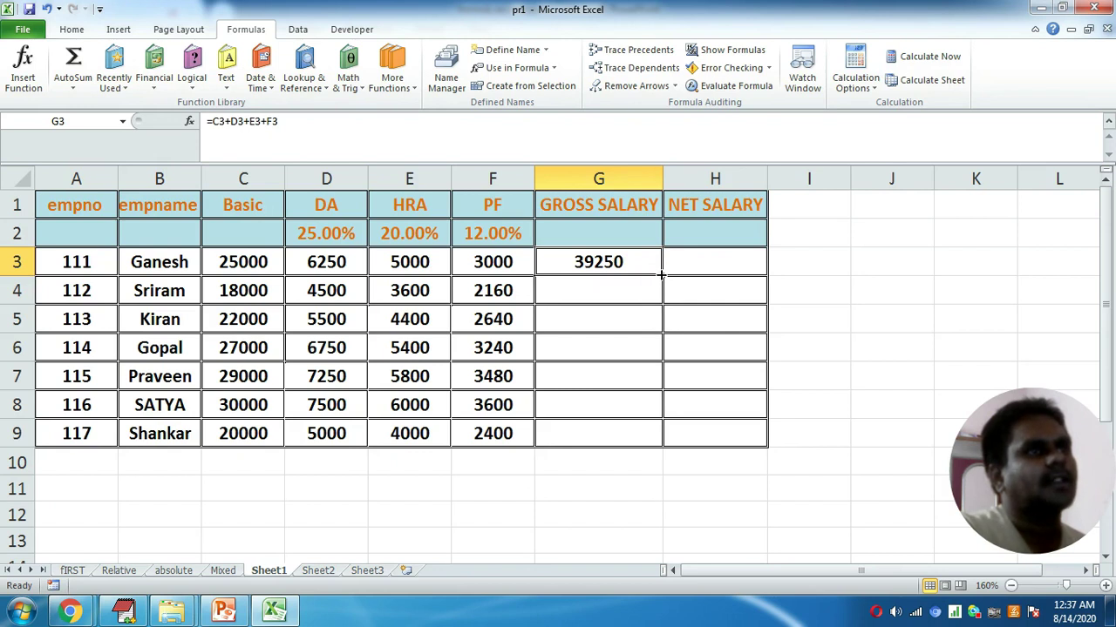
double_click(661, 275)
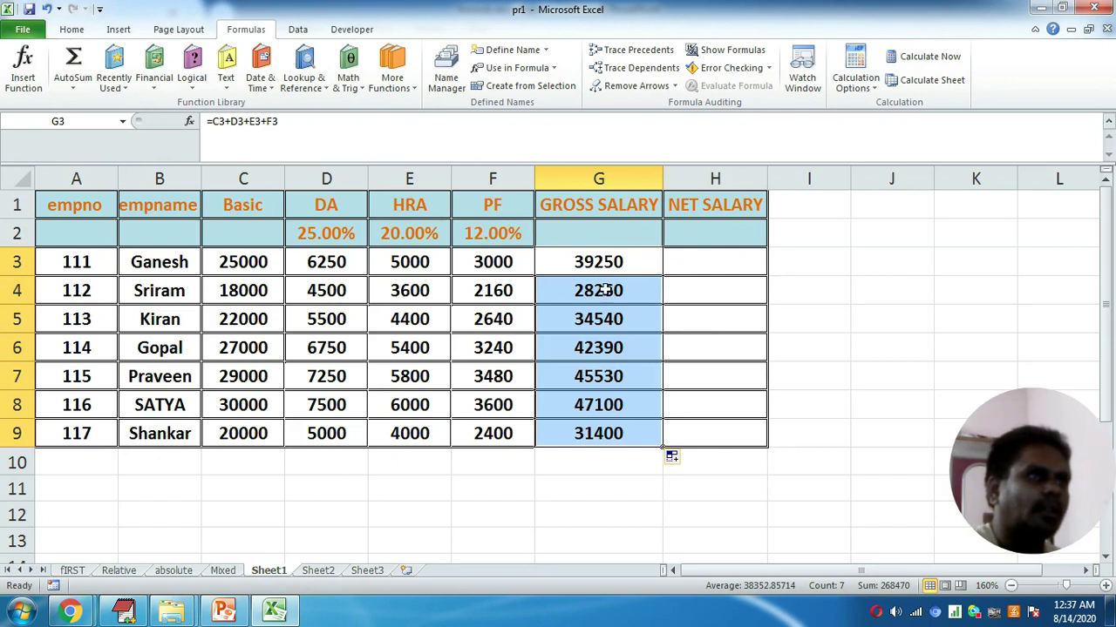
Enter the net salary formula =G3-F3 in cell H3 and fill it down to H9.
left_click(701, 262)
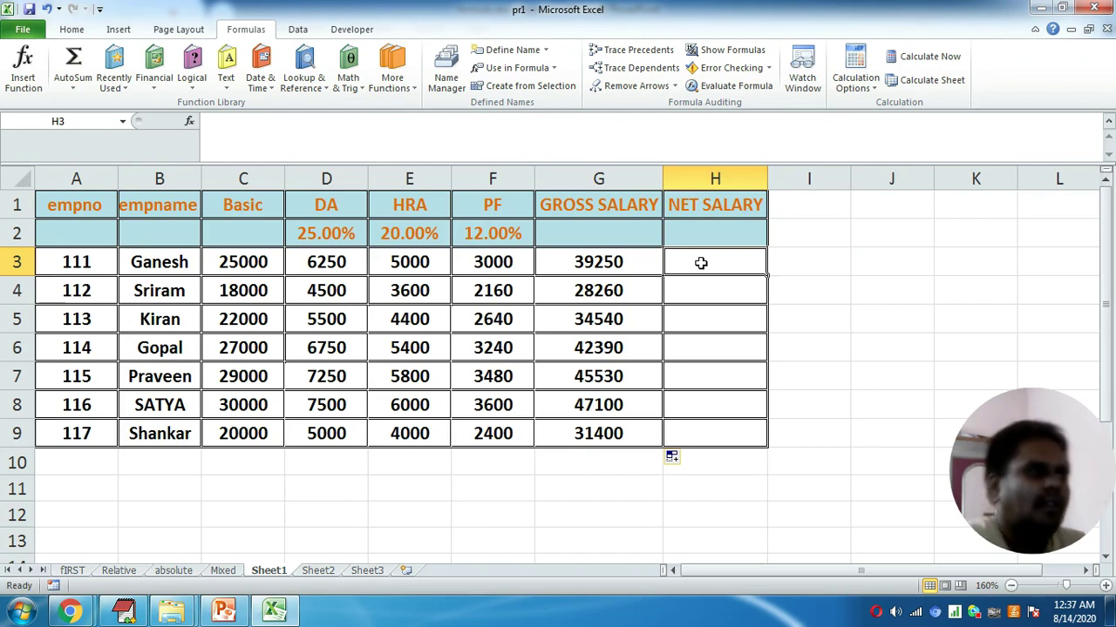
type("=")
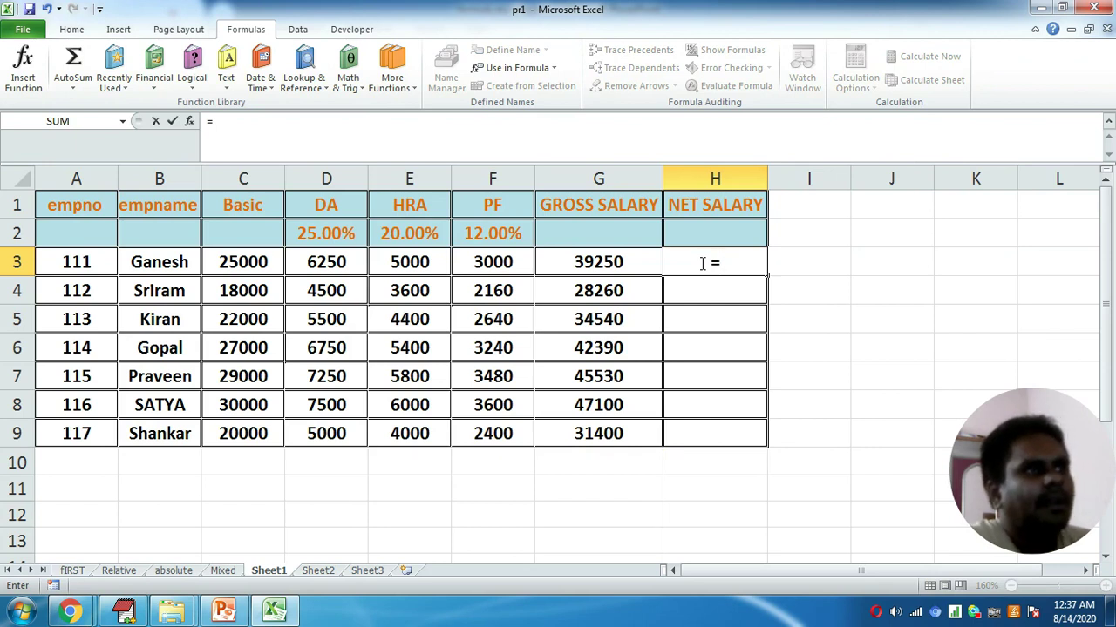
left_click(595, 263)
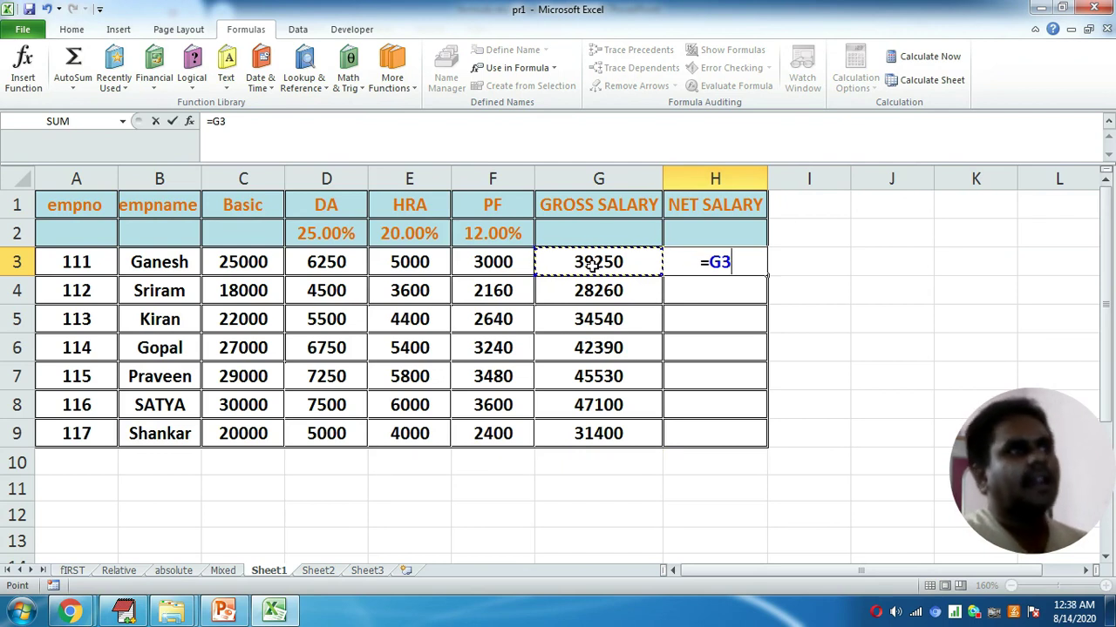
type("-")
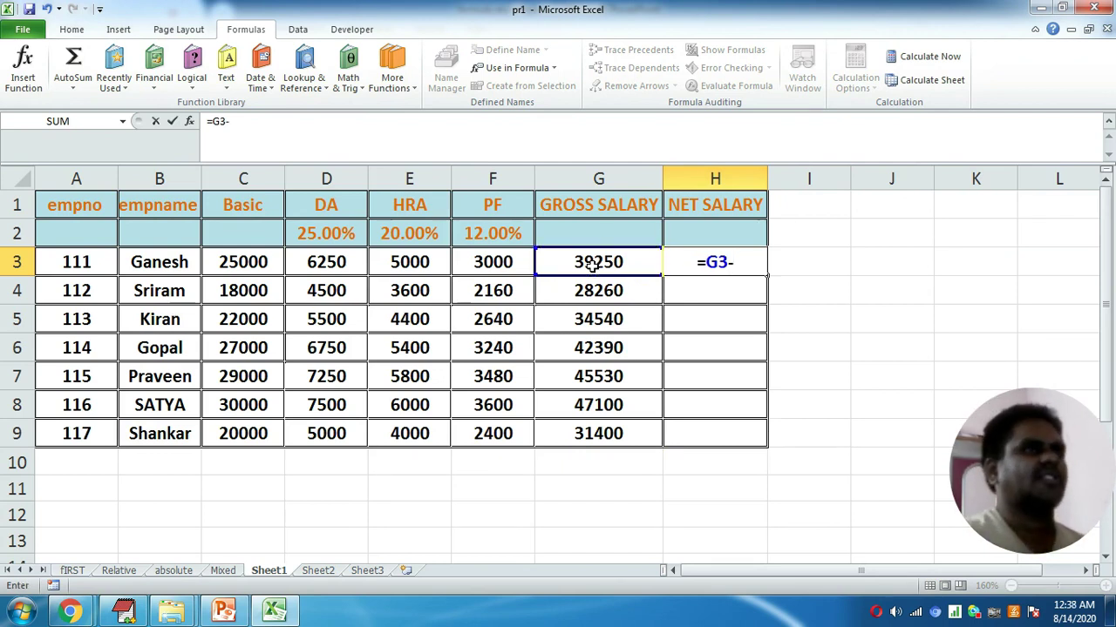
left_click(498, 266)
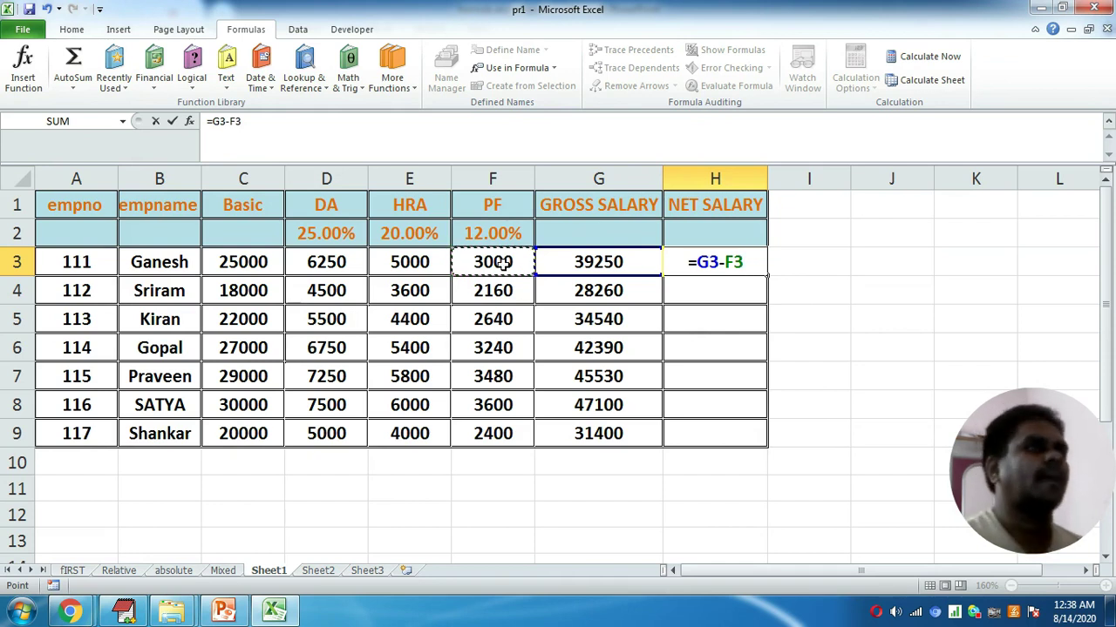
key("Return")
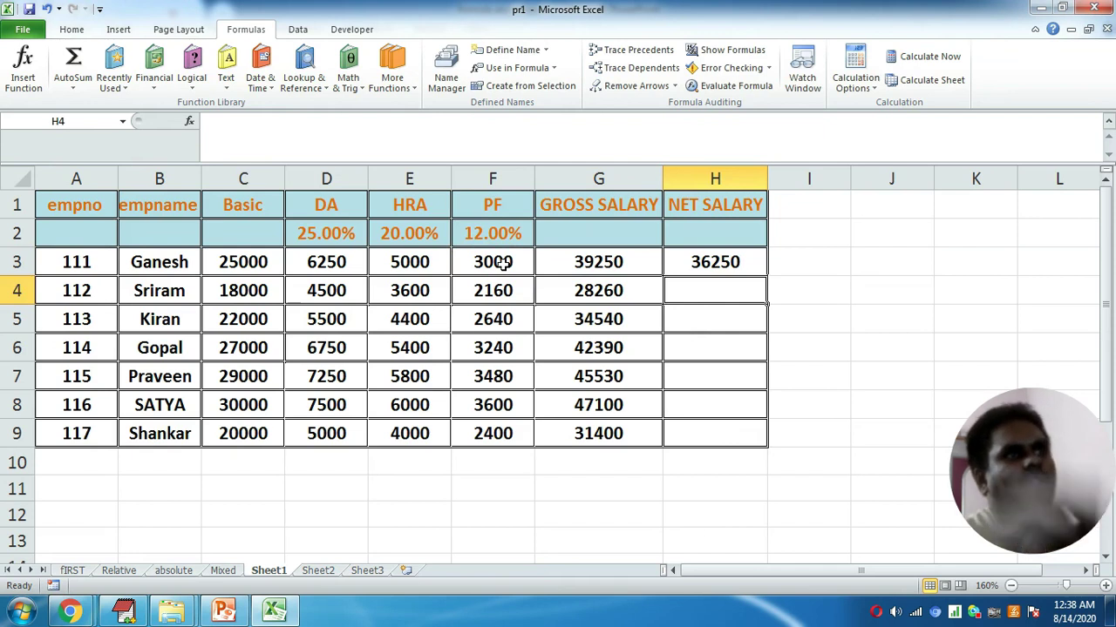
left_click(721, 263)
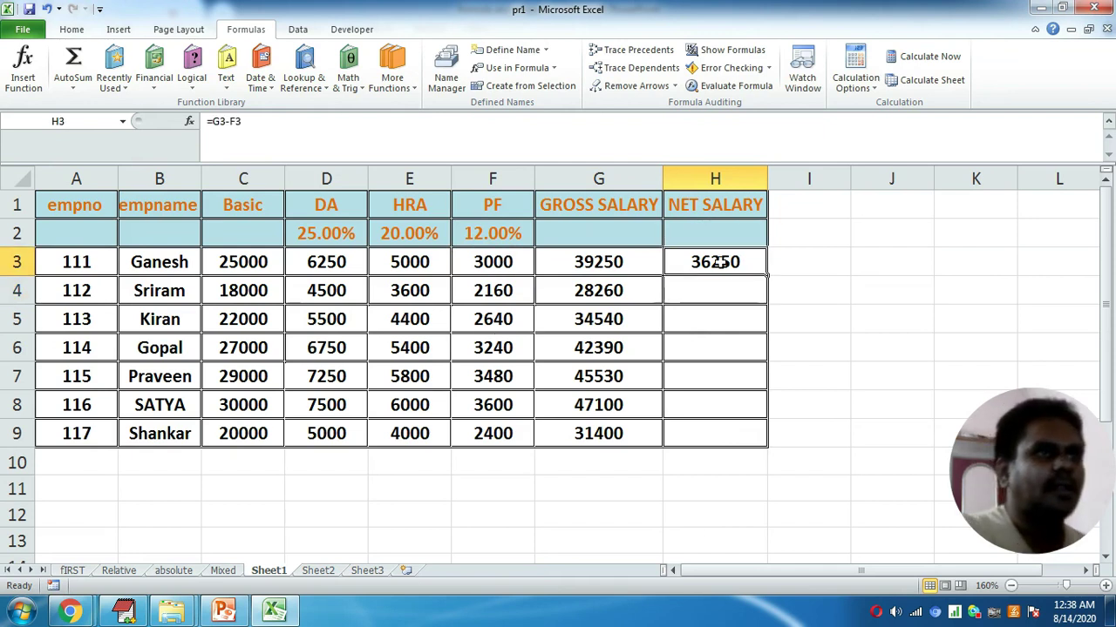
double_click(766, 276)
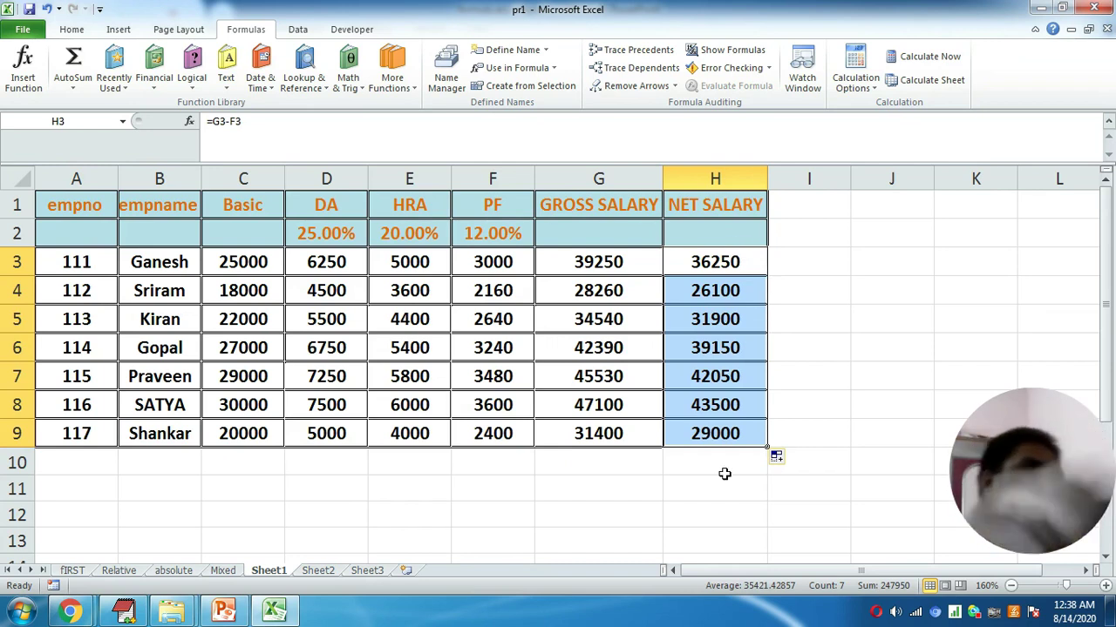
Switch to the PowerPoint presentation "formula and reference" and show slide 8, the THANK YOU slide.
left_click(223, 613)
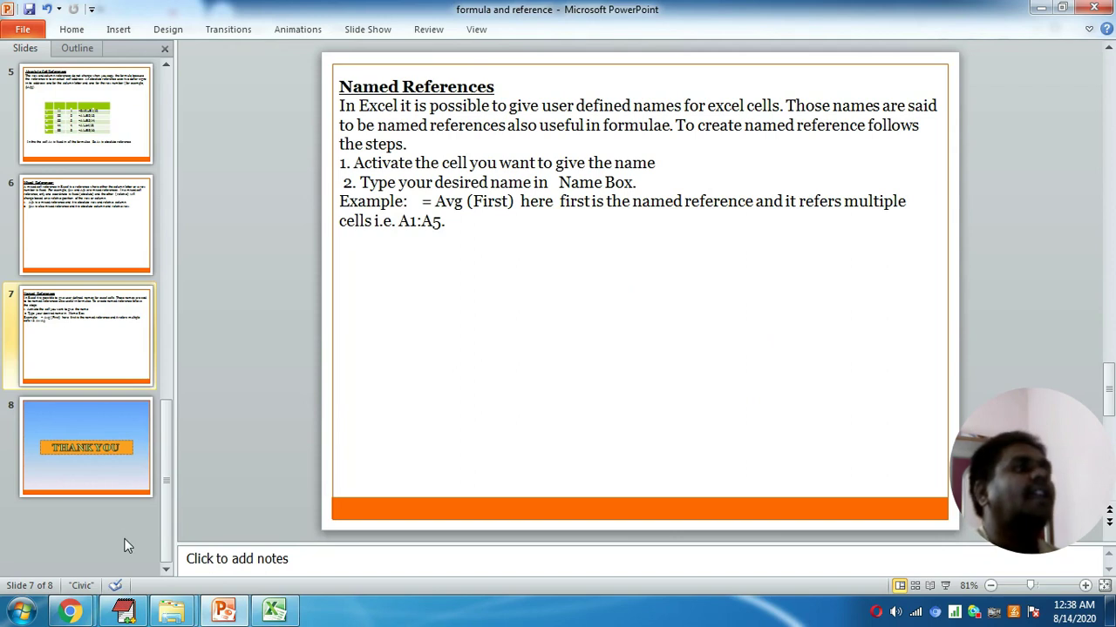
left_click(110, 466)
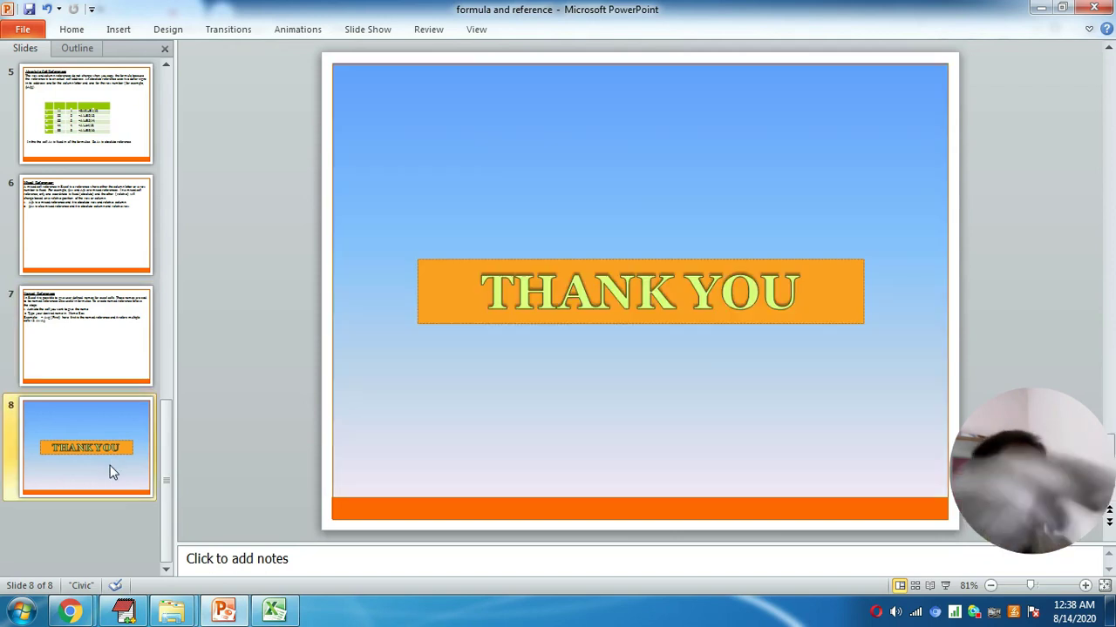